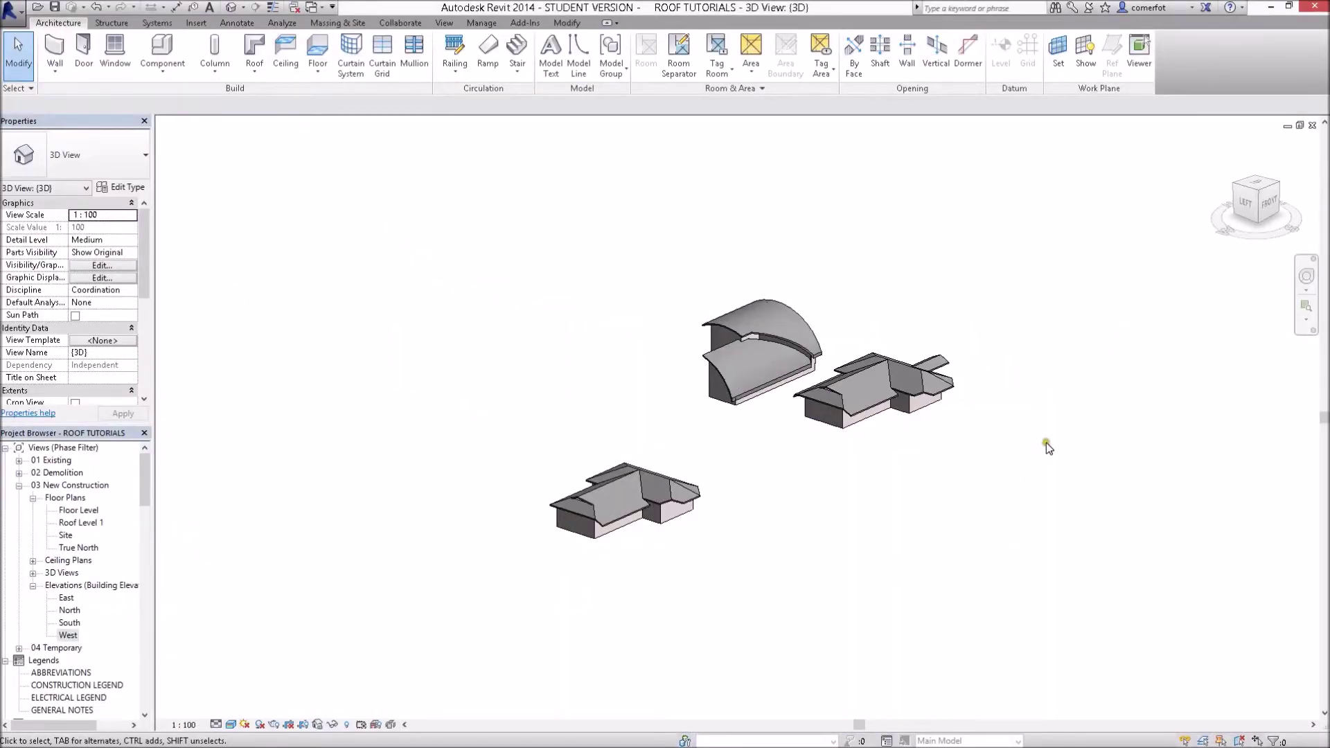
- Orbit the 3D view to inspect the hipped roof model from the right
{"action": "middle_click_drag", "start_coordinate": [1047, 445], "coordinate": [803, 515], "text": "shift"}
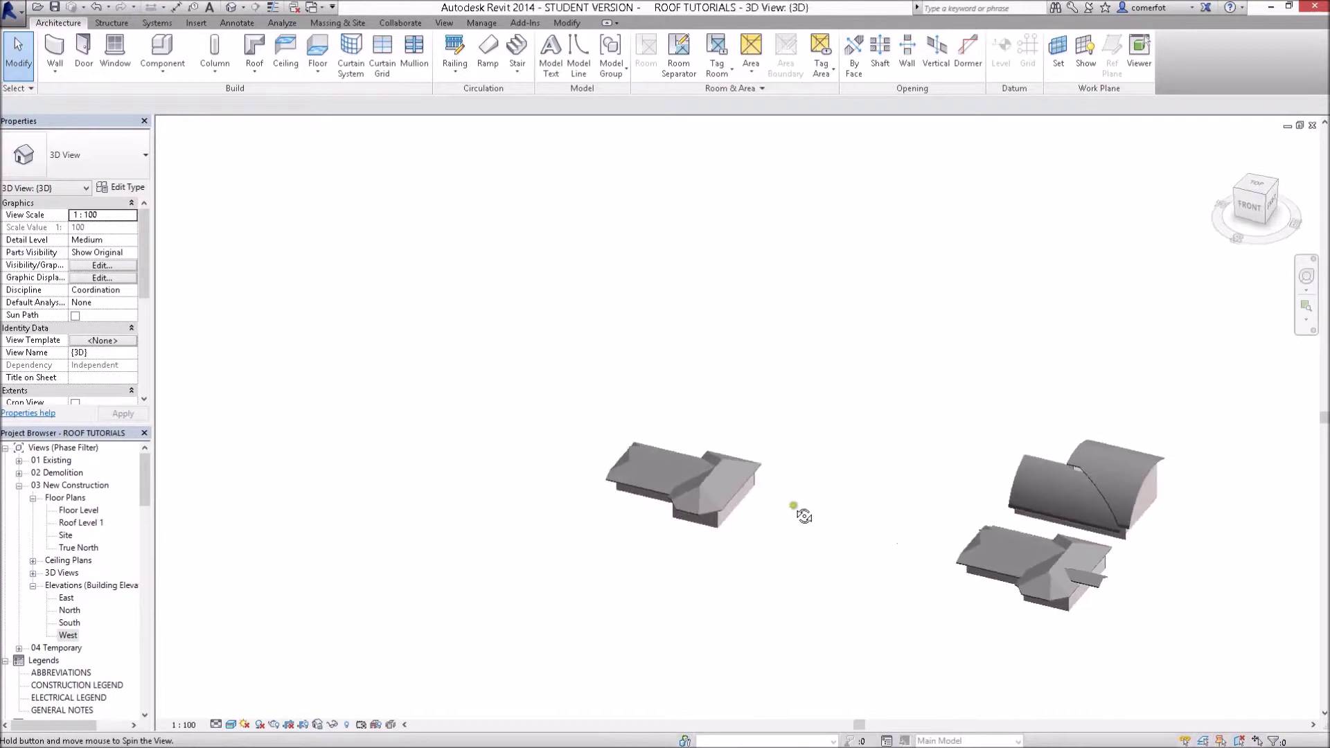
{"action": "scroll", "coordinate": [749, 510], "scroll_direction": "up", "scroll_amount": 3}
{"action": "scroll", "coordinate": [748, 514], "scroll_direction": "up", "scroll_amount": 1}
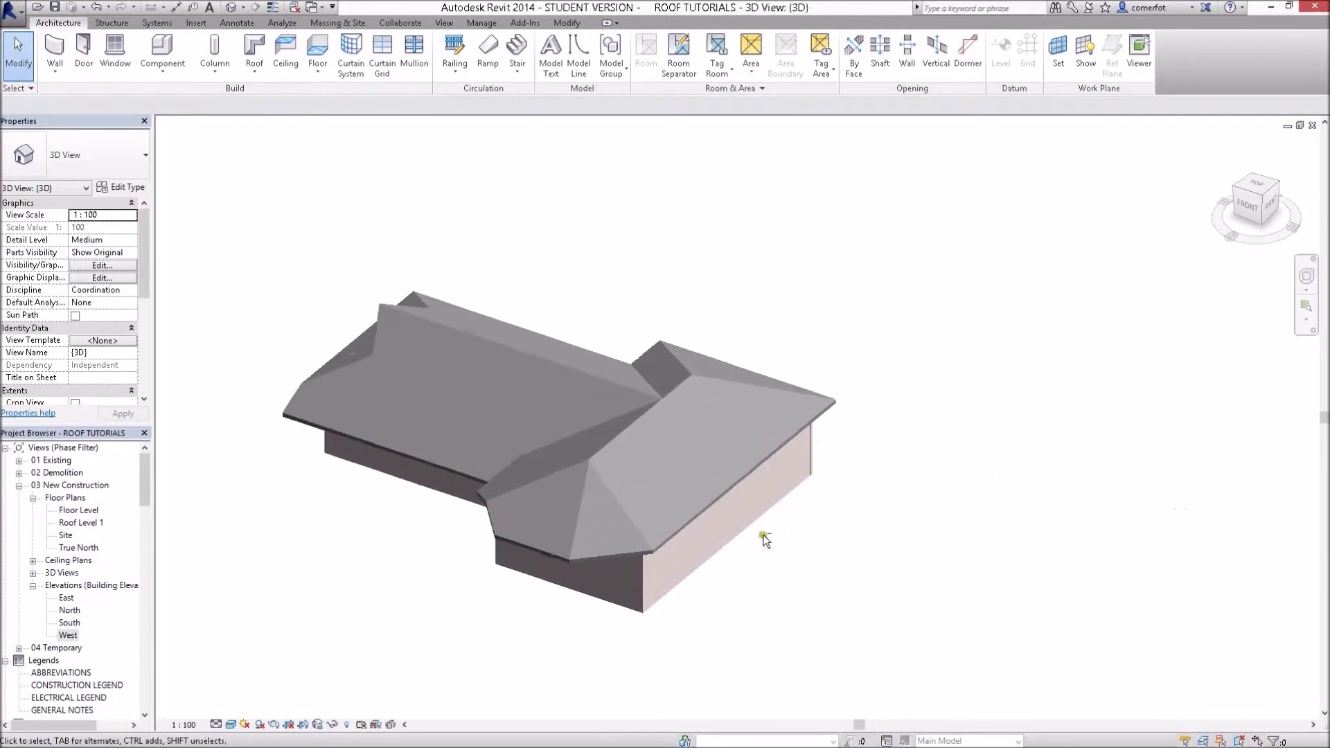
{"action": "mouse_move", "coordinate": [764, 540]}
{"action": "middle_mouse_down", "text": "shift"}
{"action": "mouse_move", "coordinate": [725, 534]}
{"action": "mouse_move", "coordinate": [698, 562]}
{"action": "mouse_move", "coordinate": [743, 583]}
{"action": "middle_mouse_up", "text": "shift"}
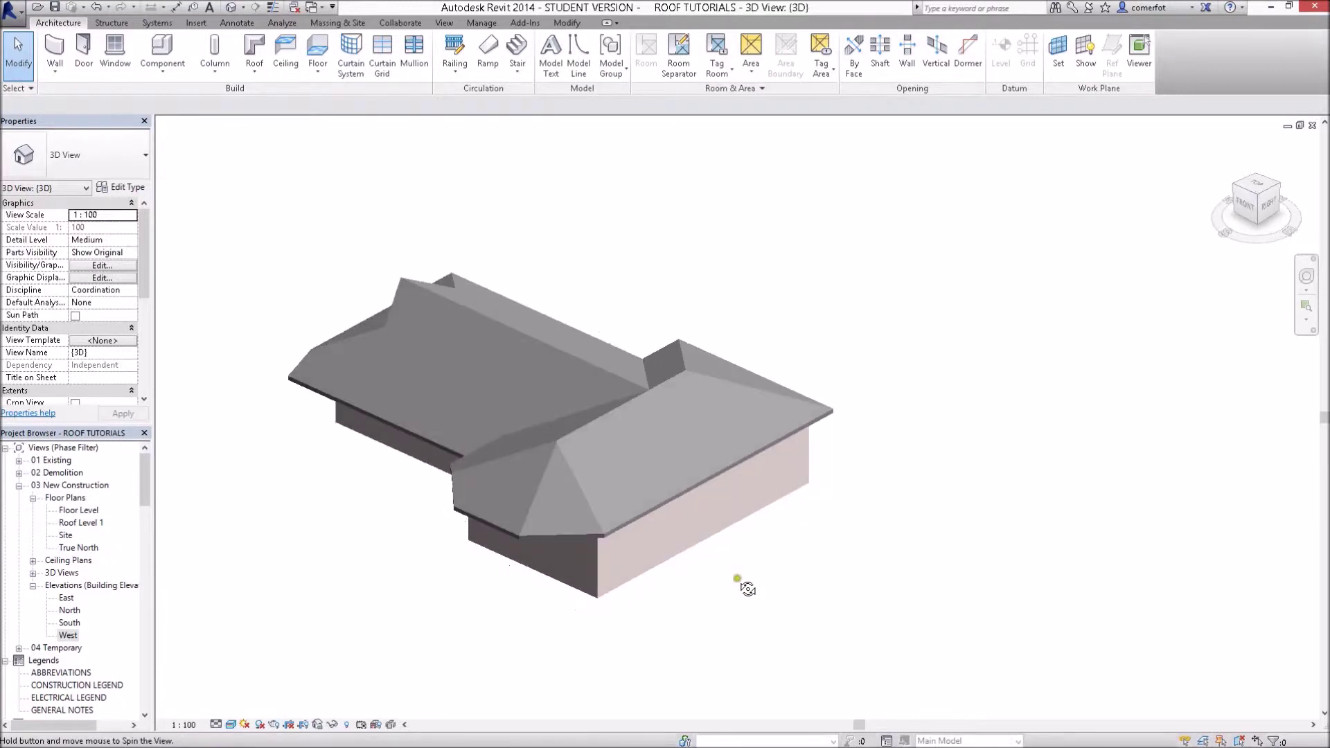
- Open the Roof Level 1 plan, pan it fully into view, and change its visual style
{"action": "double_click", "coordinate": [81, 523]}
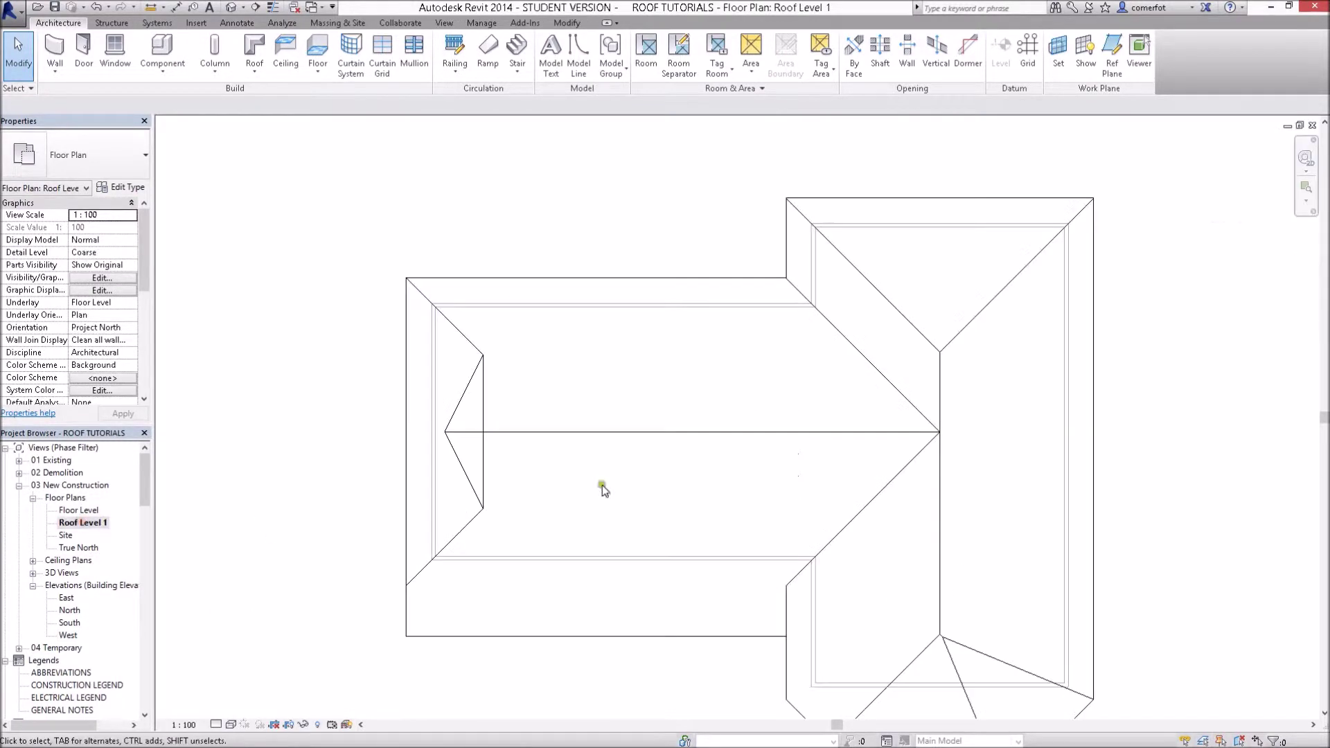
{"action": "scroll", "coordinate": [603, 485], "scroll_direction": "down", "scroll_amount": 2}
{"action": "scroll", "coordinate": [763, 478], "scroll_direction": "down", "scroll_amount": 1}
{"action": "middle_click_drag", "start_coordinate": [763, 478], "coordinate": [587, 459]}
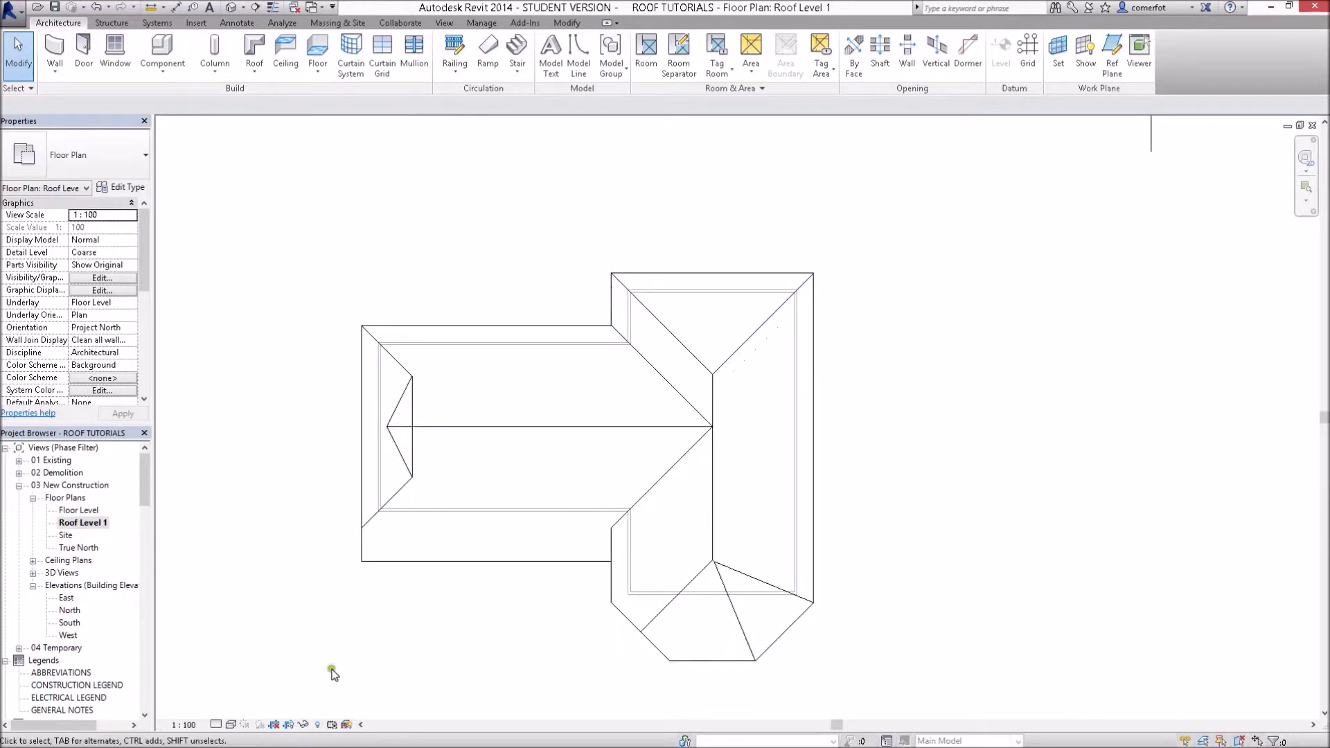
{"action": "left_click", "coordinate": [233, 725]}
{"action": "left_click", "coordinate": [257, 657]}
- Start a roof by footprint with base offset 250, using the Rectangle draw tool
{"action": "left_click", "coordinate": [256, 52]}
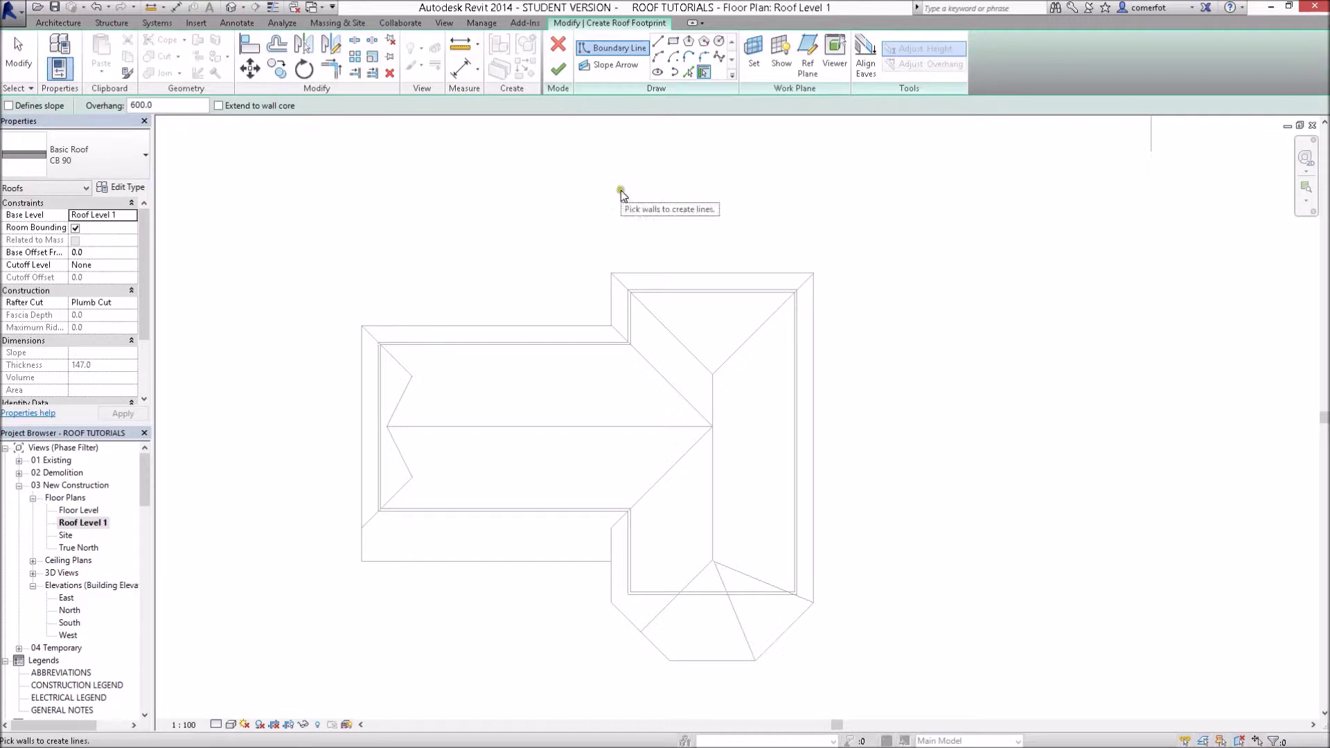
{"action": "left_click", "coordinate": [85, 252]}
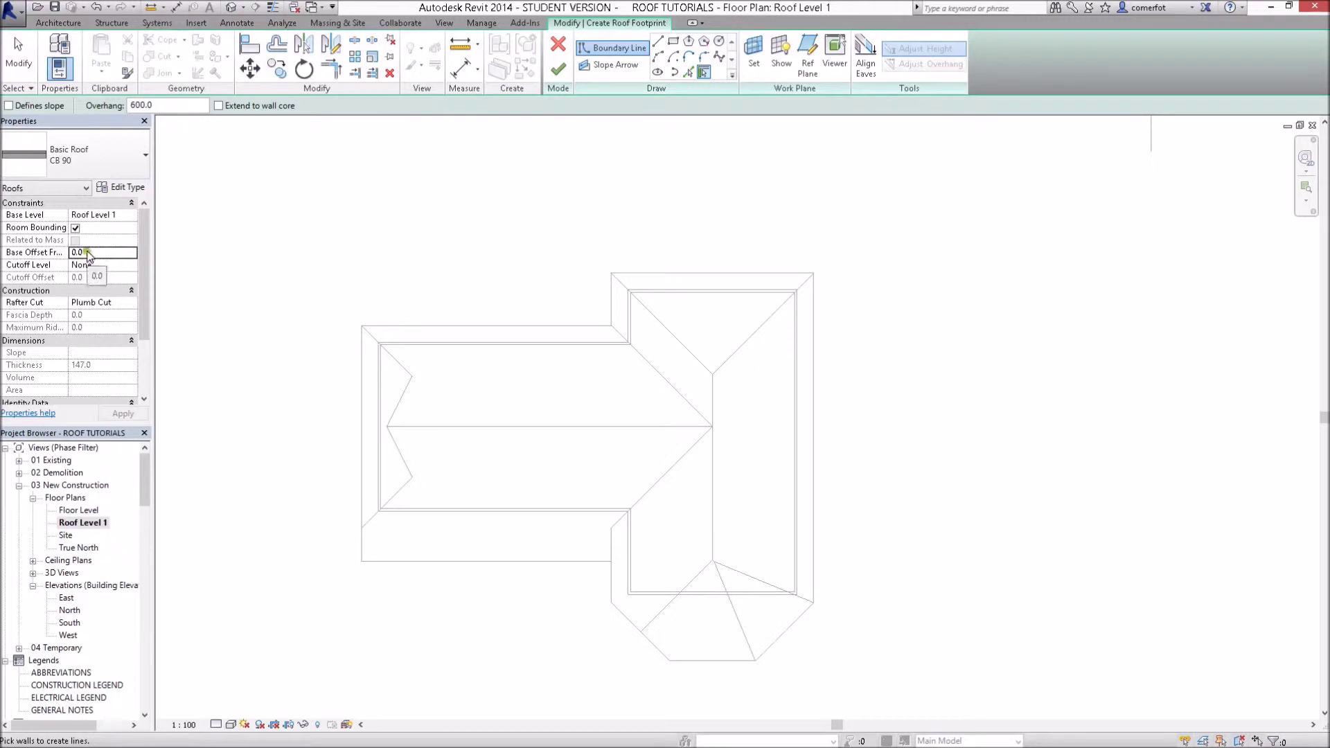
{"action": "left_click_drag", "start_coordinate": [88, 254], "coordinate": [66, 260]}
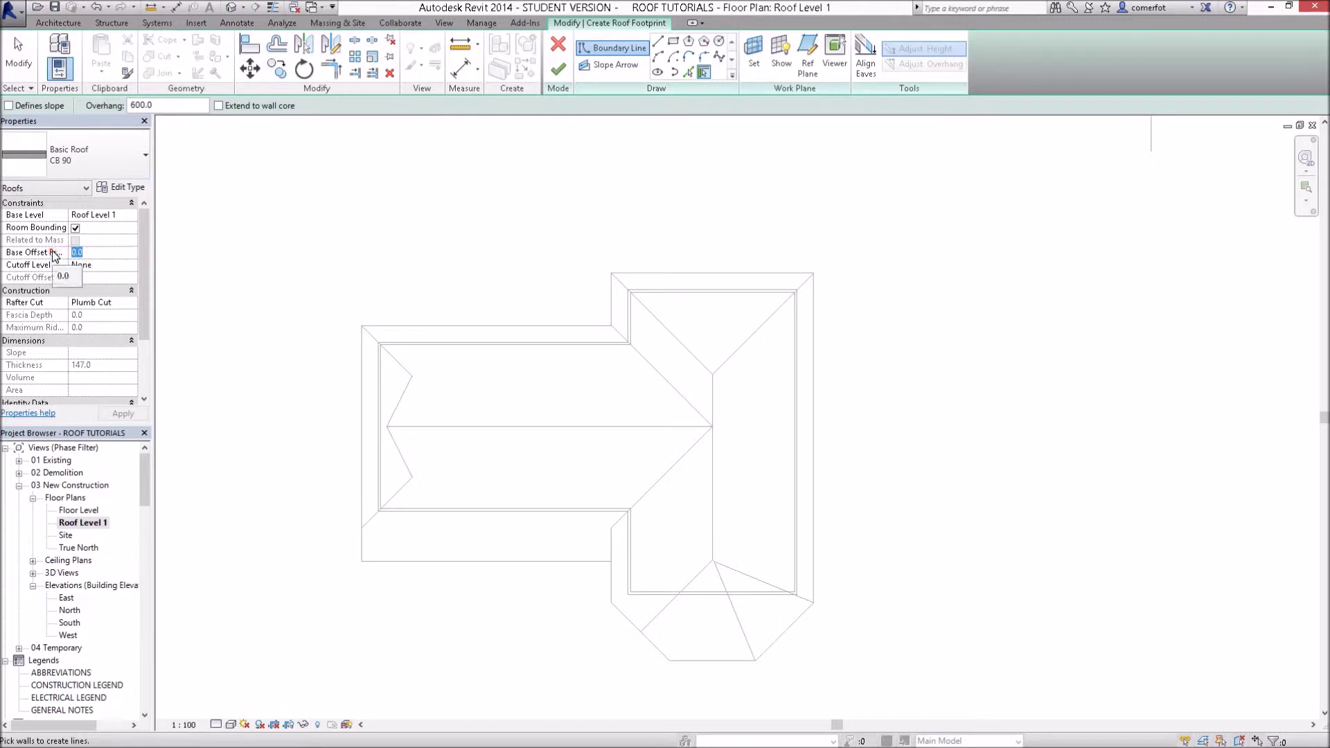
{"action": "type", "text": "25"}
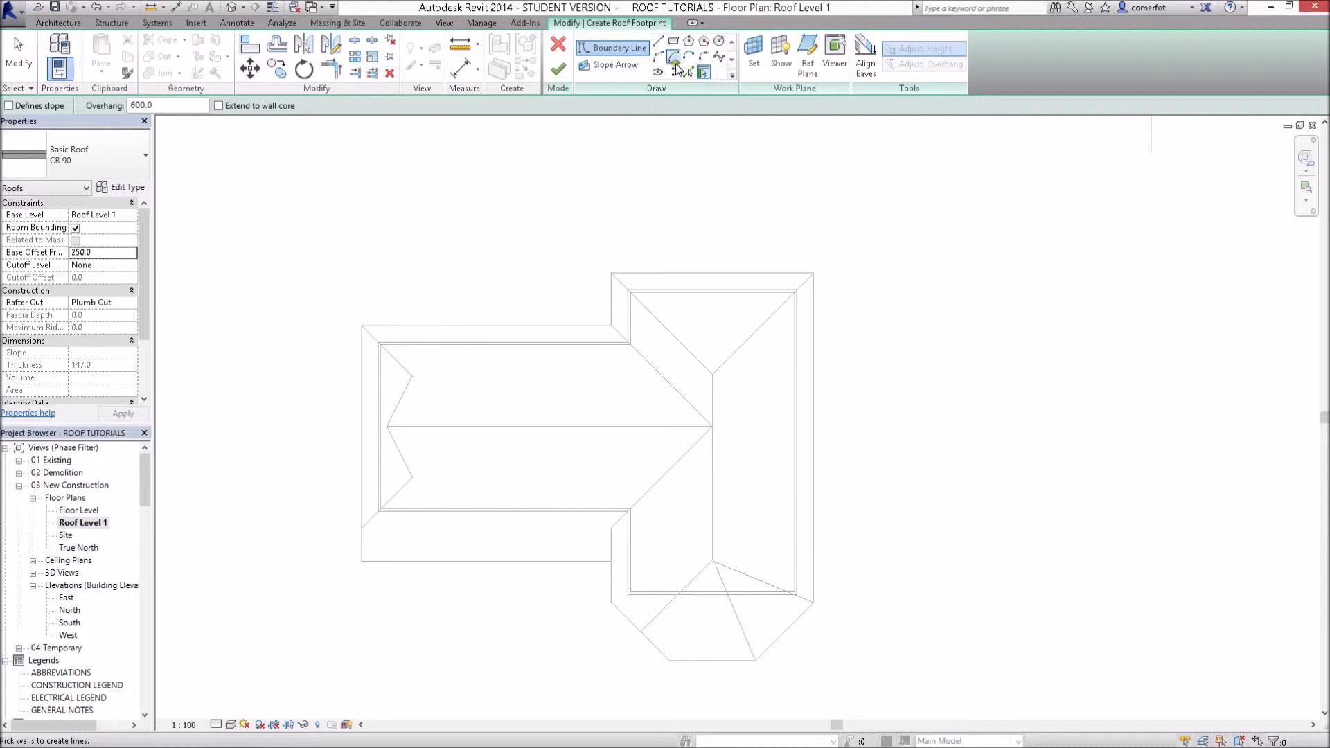
{"action": "left_click", "coordinate": [673, 44]}
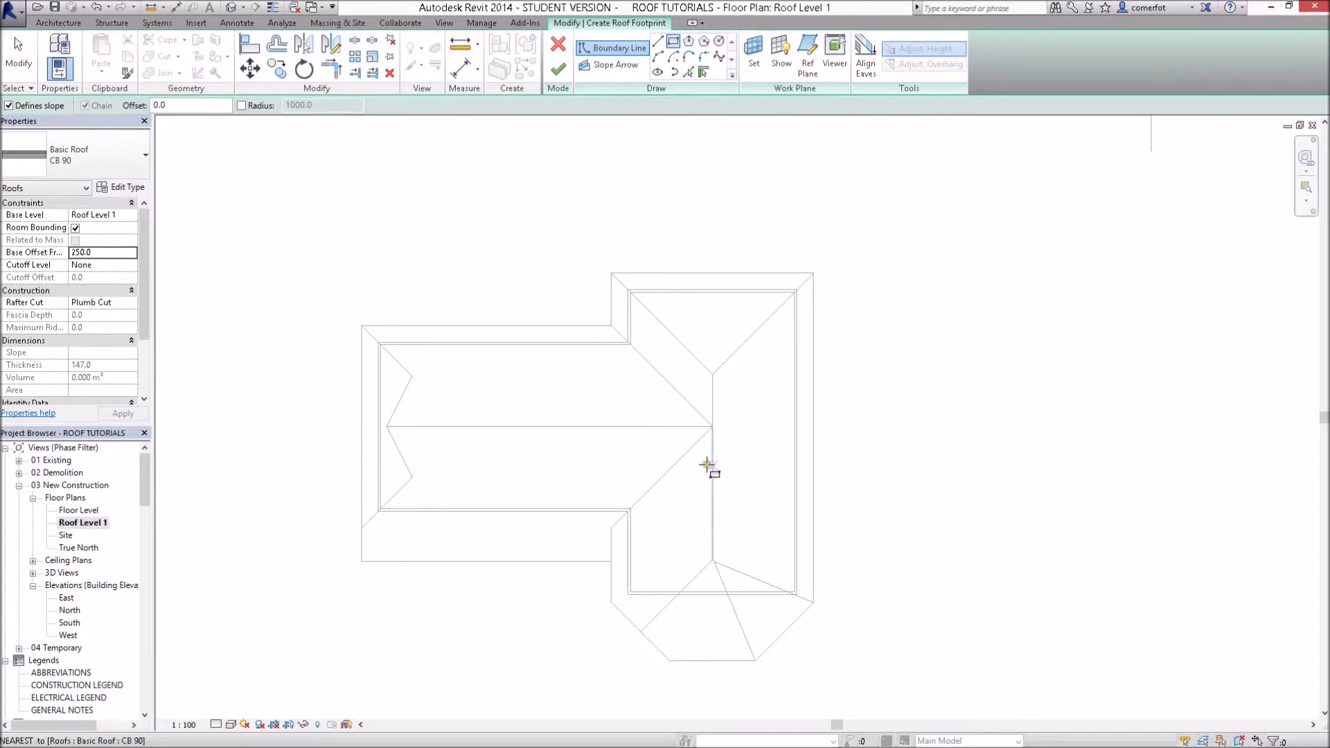
- Draw the portico rectangle beside the main roof and set its width to 2100
{"action": "left_click", "coordinate": [719, 458]}
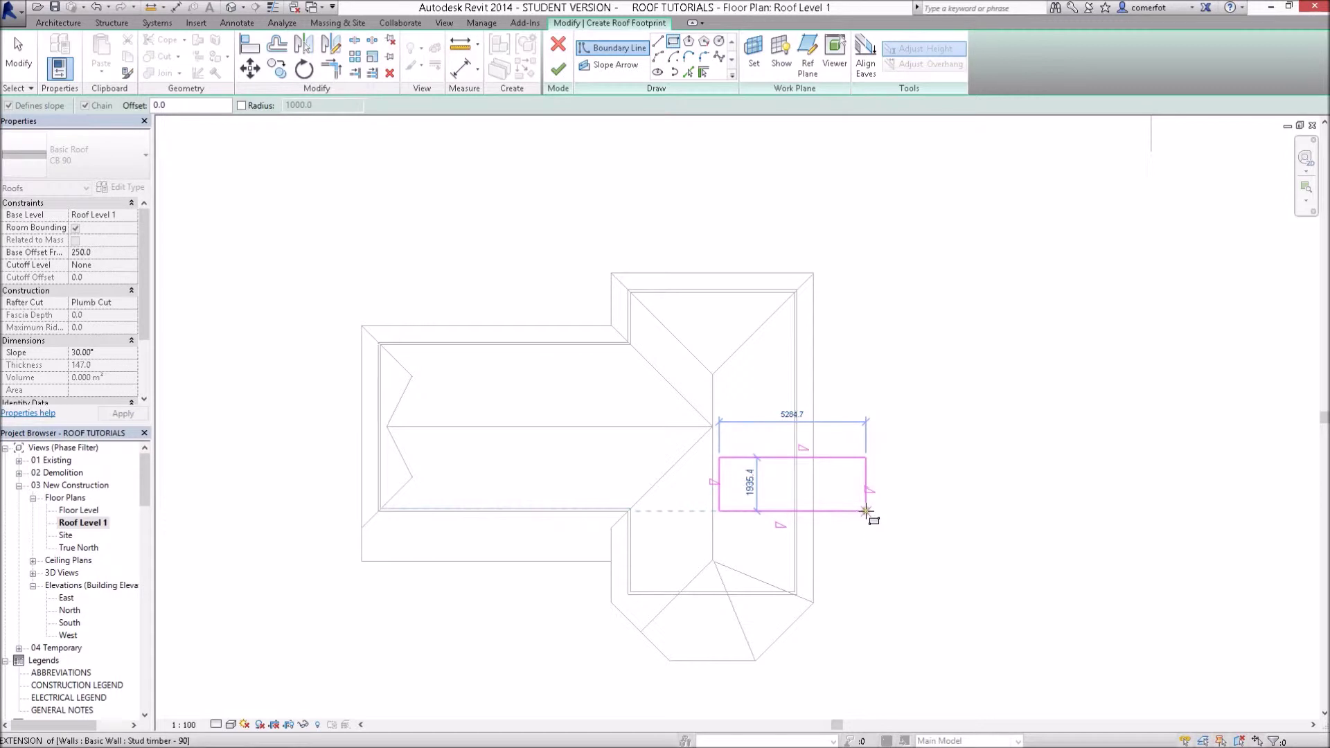
{"action": "left_click", "coordinate": [866, 511]}
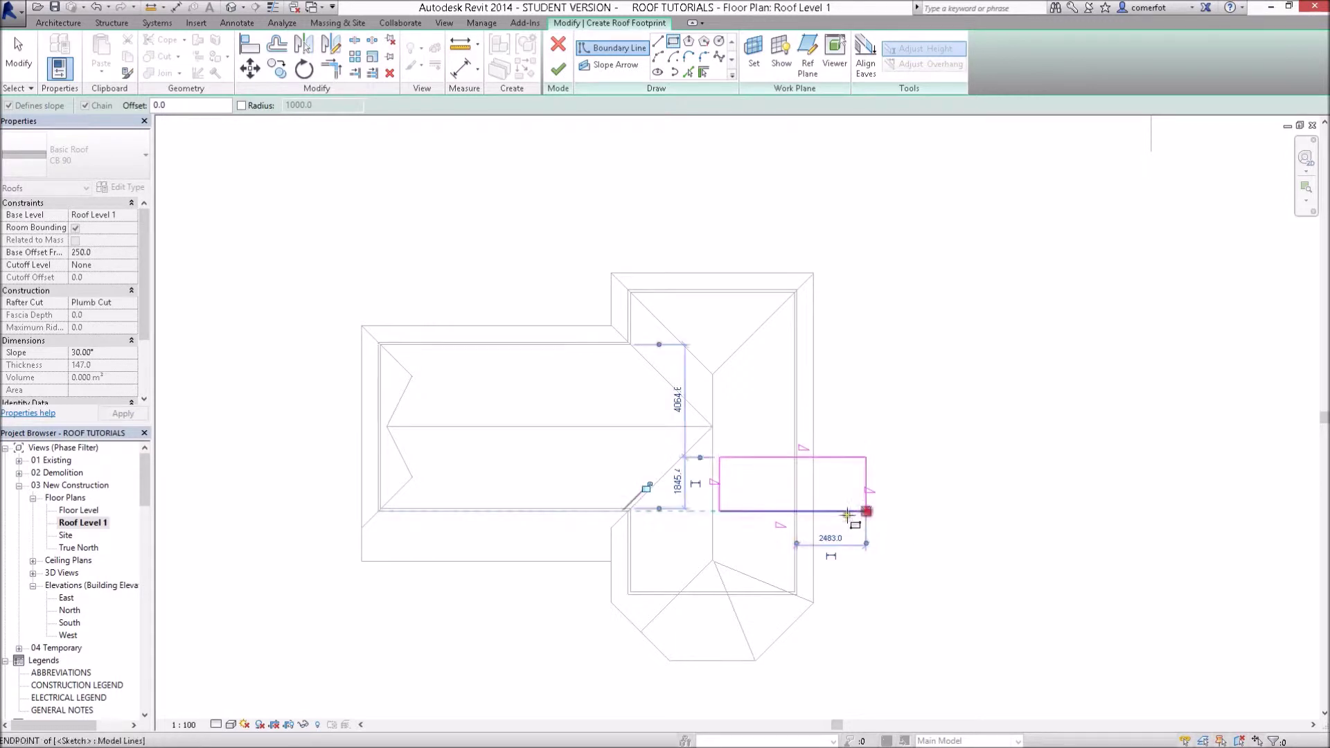
{"action": "key", "text": "Escape"}
{"action": "key", "text": "Escape"}
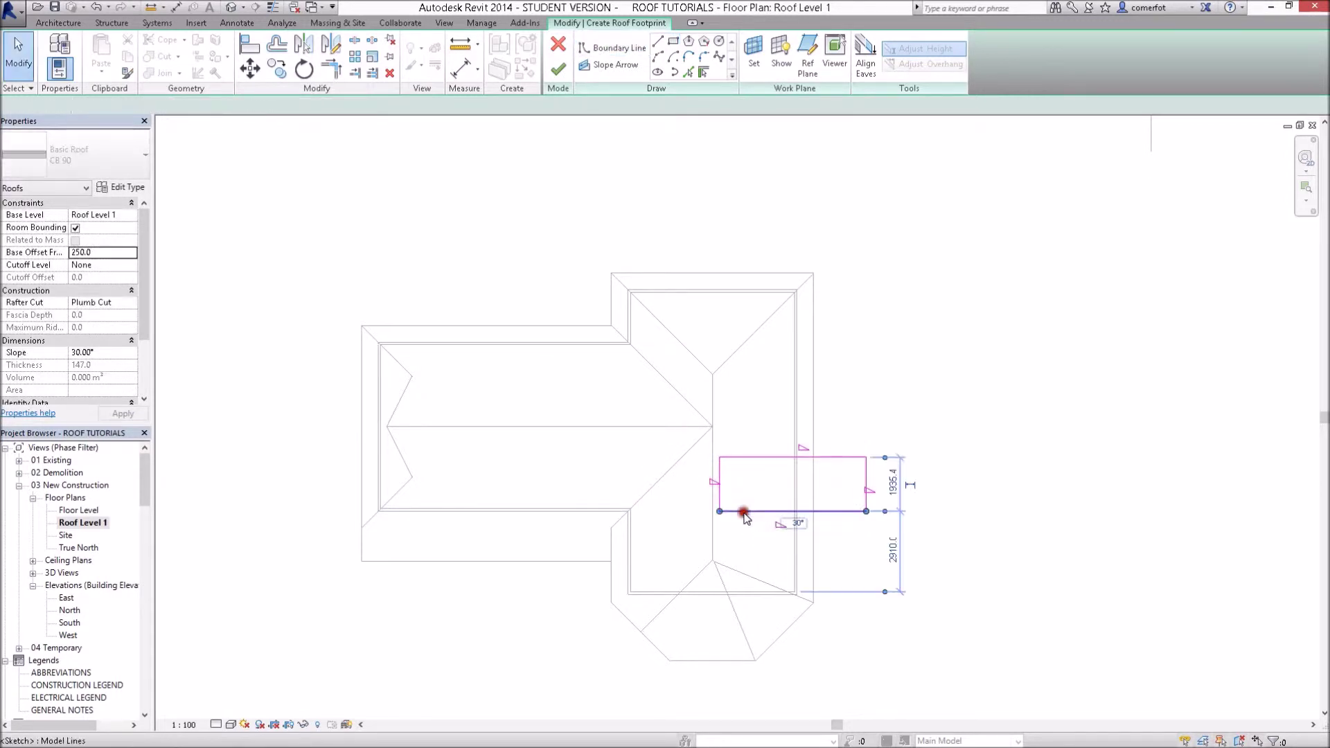
{"action": "left_click", "coordinate": [742, 510]}
{"action": "left_click", "coordinate": [896, 486]}
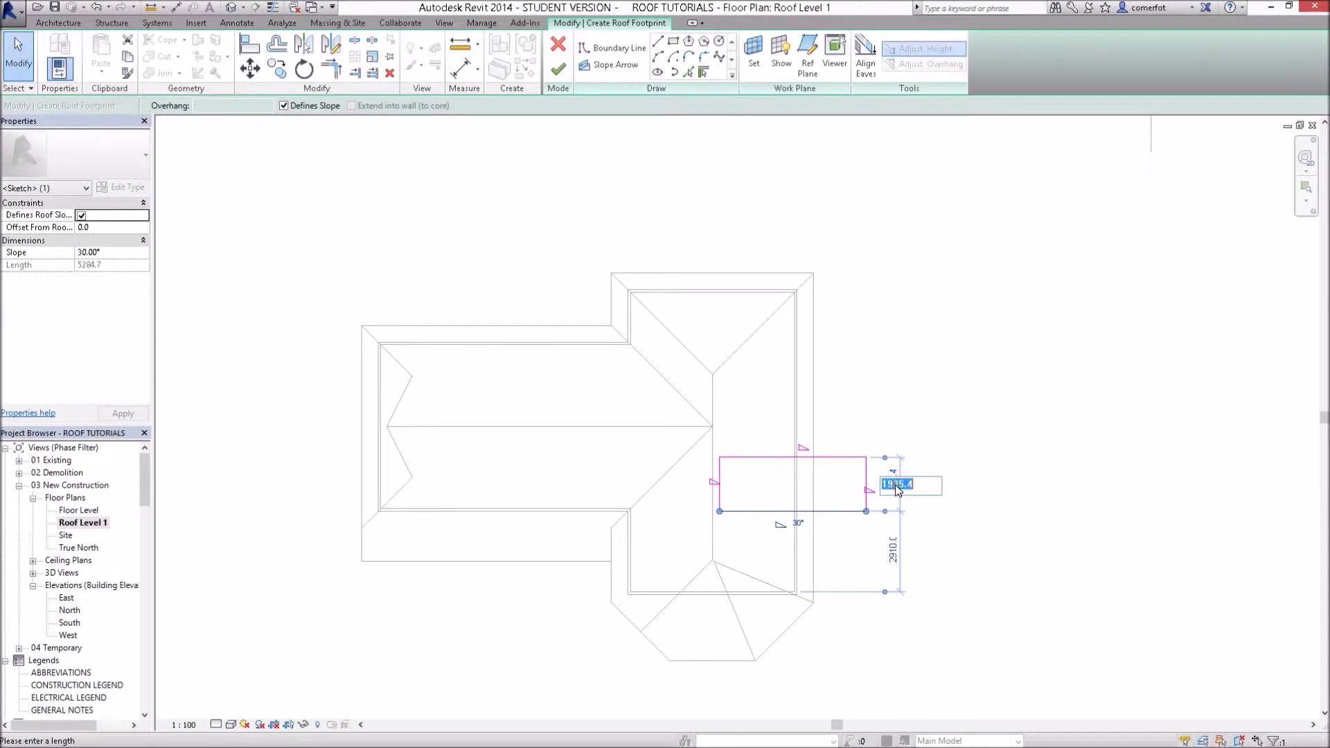
{"action": "key", "text": "Return"}
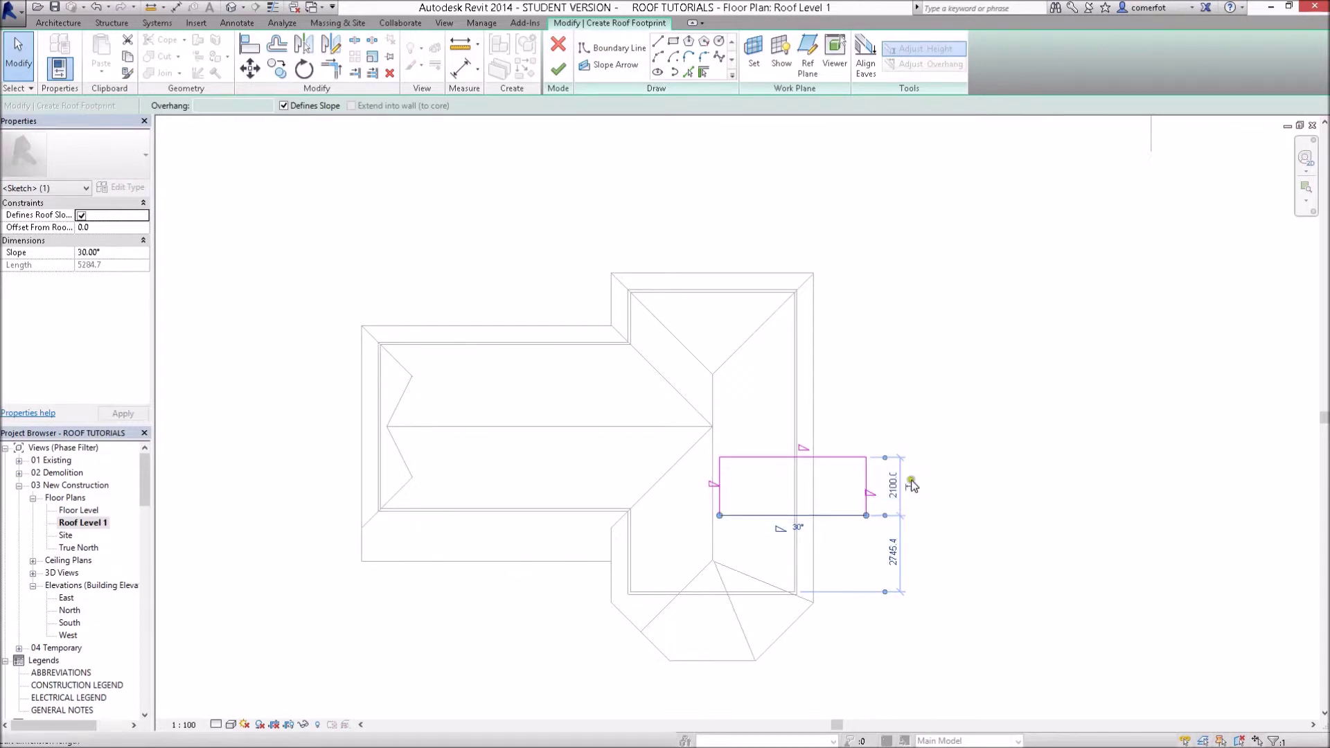
{"action": "left_click", "coordinate": [991, 475]}
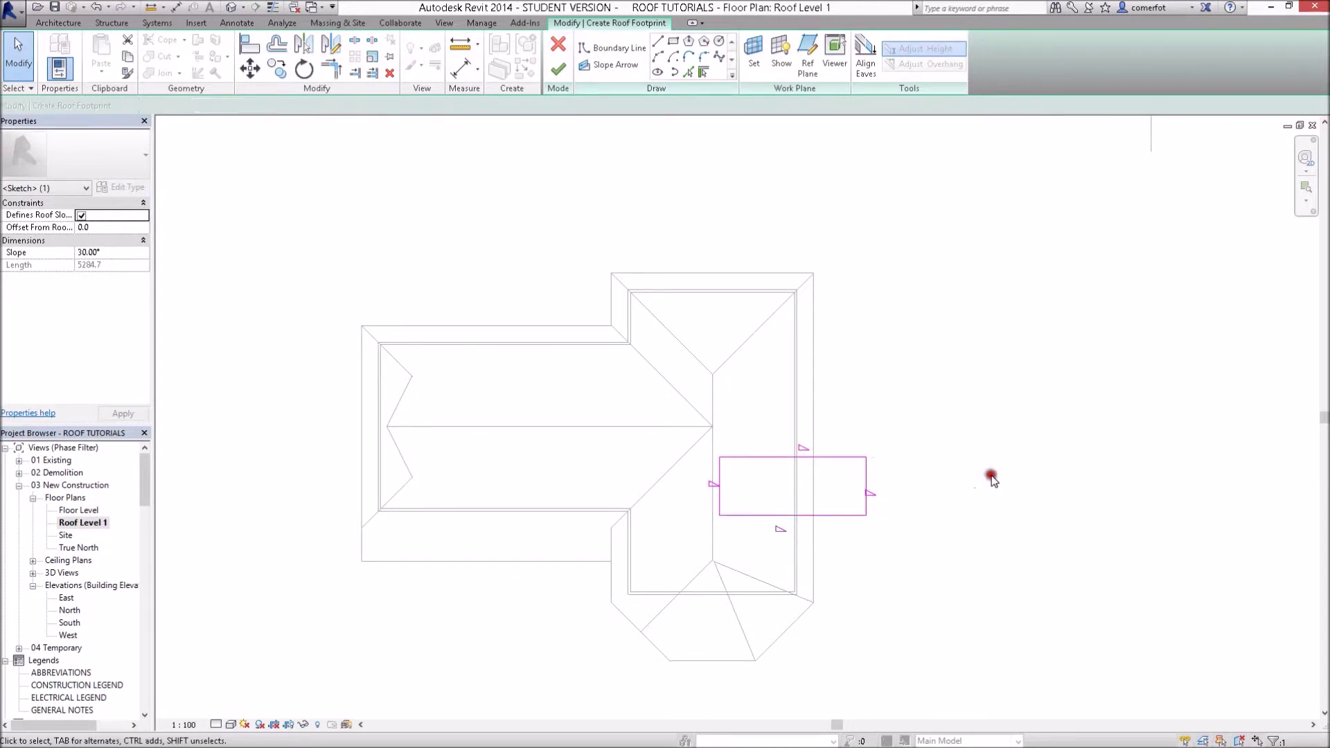
- Make the rectangle's right edge project 2400 past the main roof
{"action": "left_click", "coordinate": [866, 480]}
{"action": "left_click", "coordinate": [832, 544]}
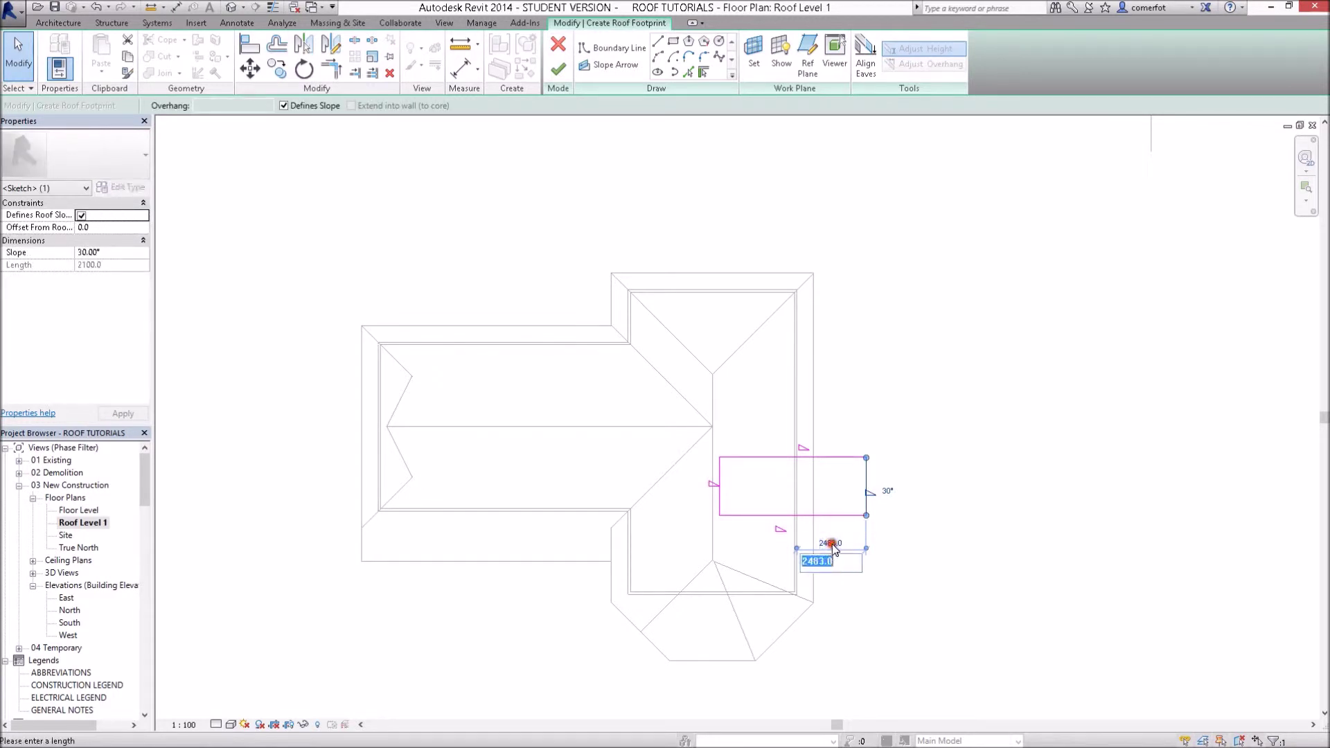
{"action": "type", "text": "2400"}
{"action": "key", "text": "Return"}
{"action": "left_click", "coordinate": [961, 563]}
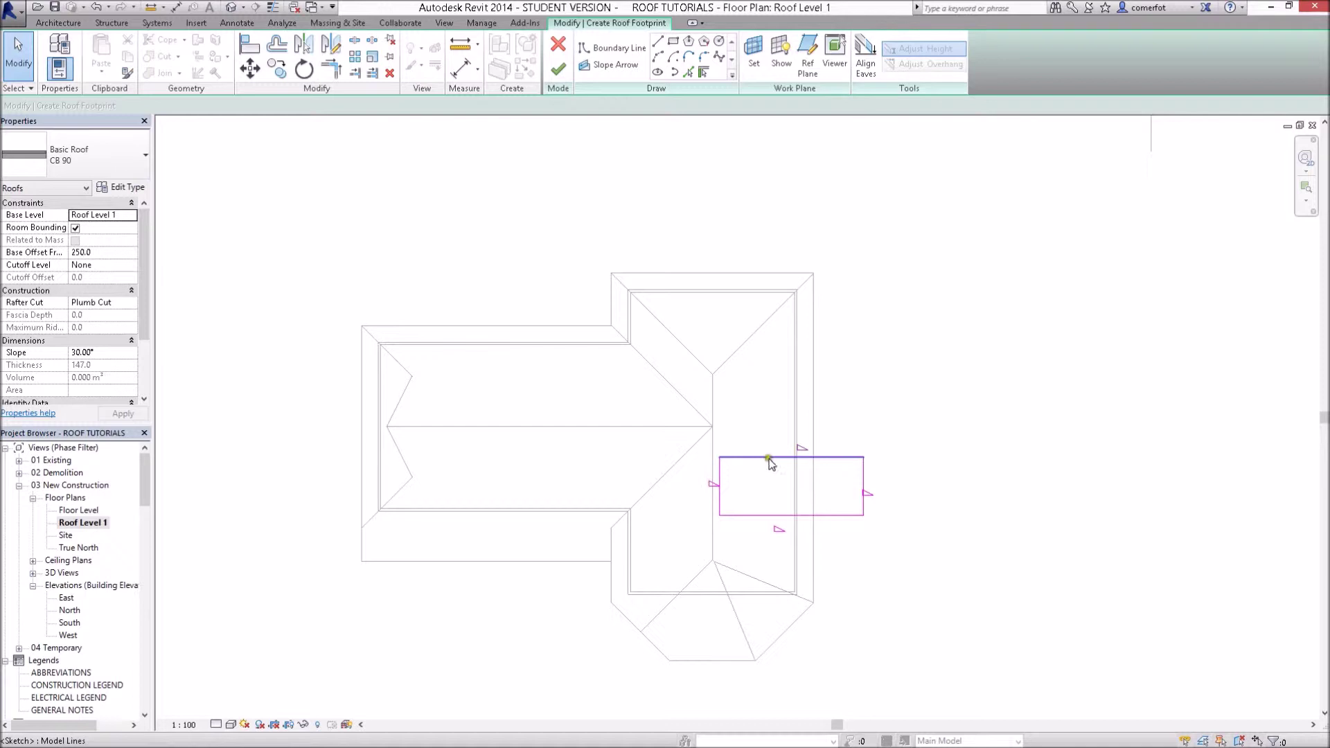
- Clear Defines Slope on the portico edge that sits against the main roof
{"action": "left_click", "coordinate": [719, 508]}
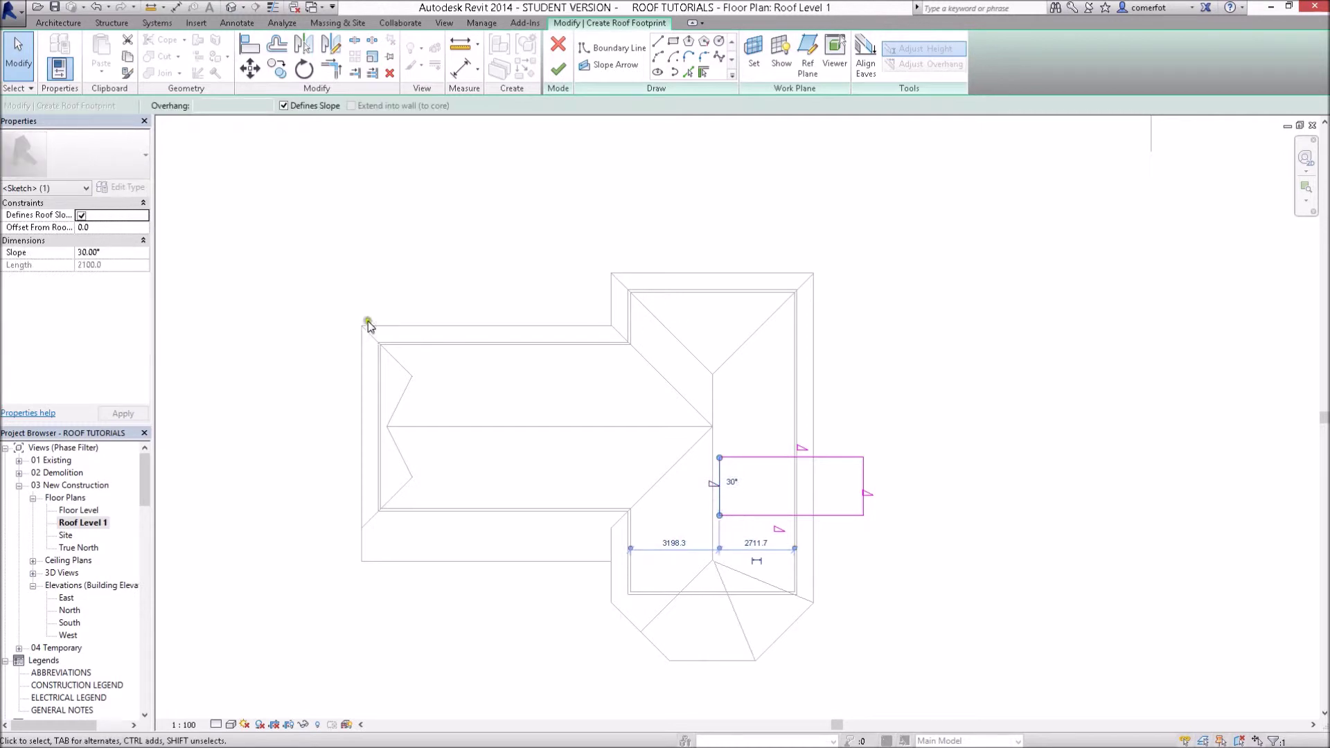
{"action": "left_click", "coordinate": [284, 104]}
{"action": "left_click", "coordinate": [872, 367]}
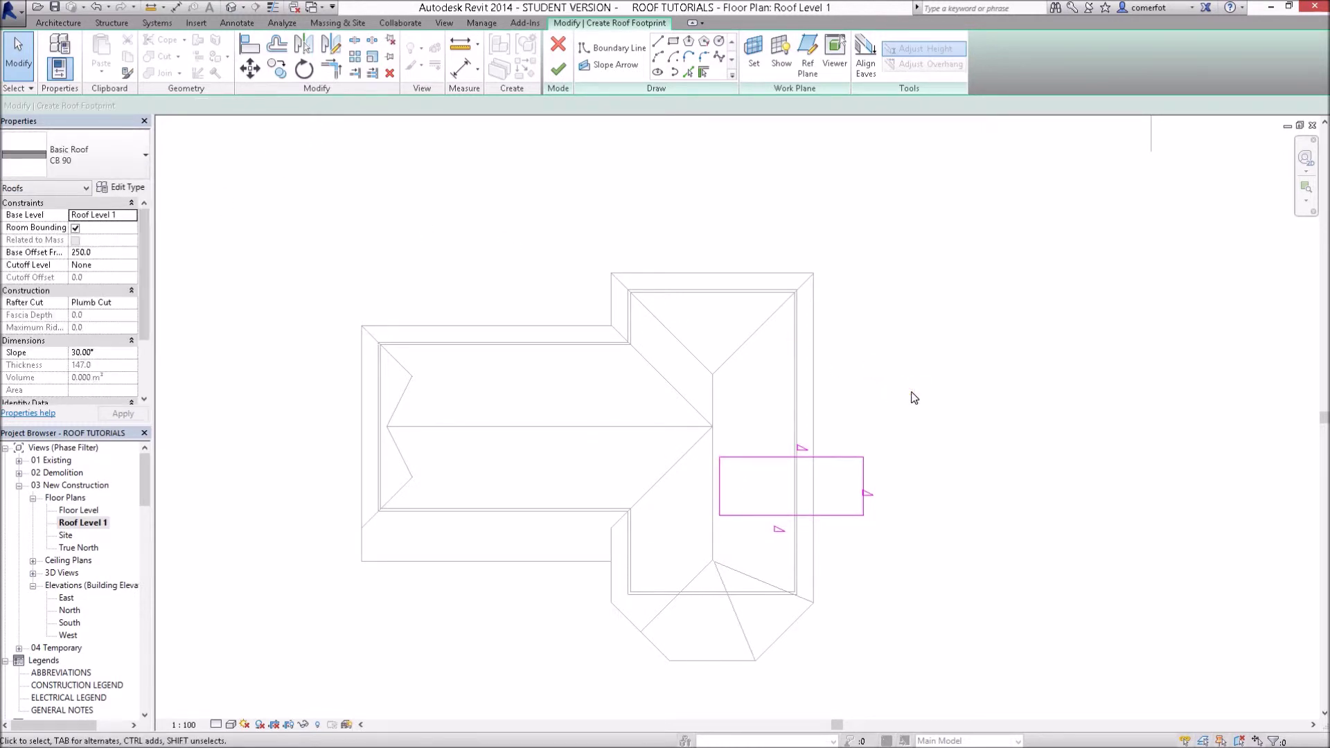
{"action": "left_click", "coordinate": [862, 480]}
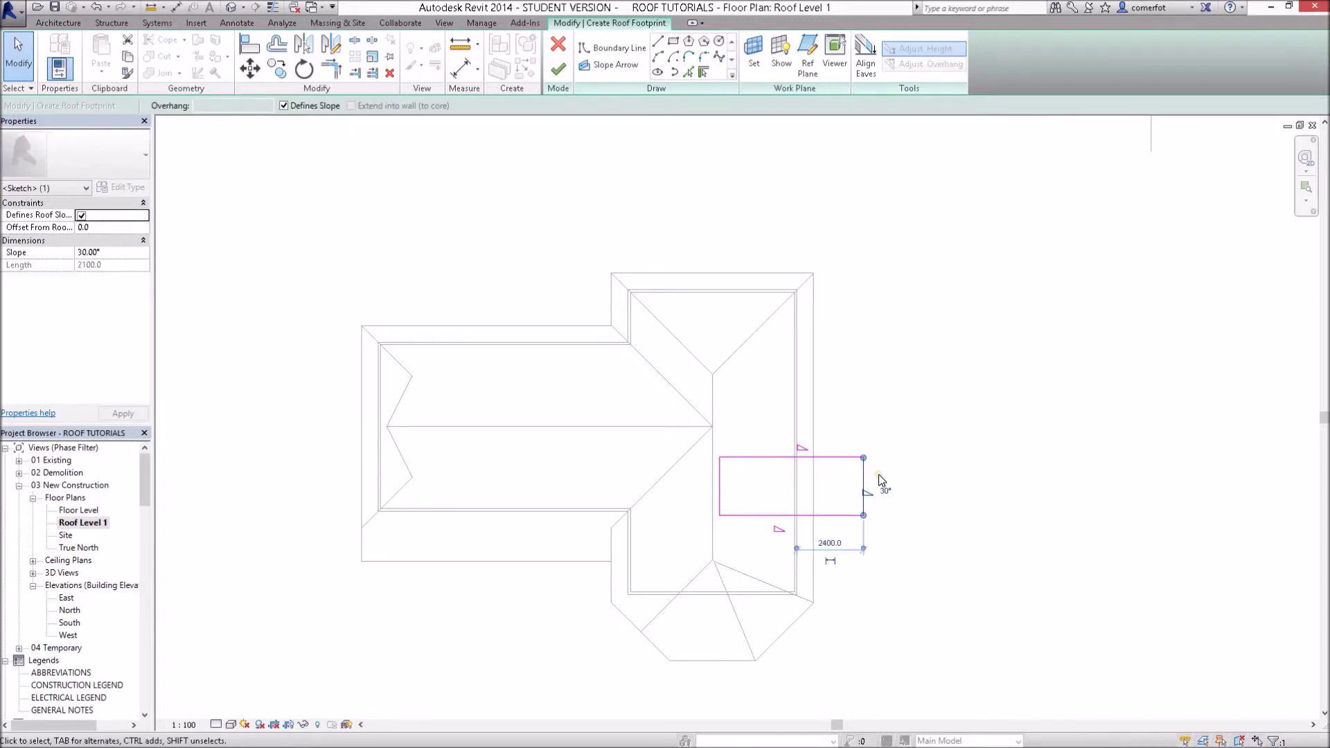
{"action": "left_click", "coordinate": [915, 465]}
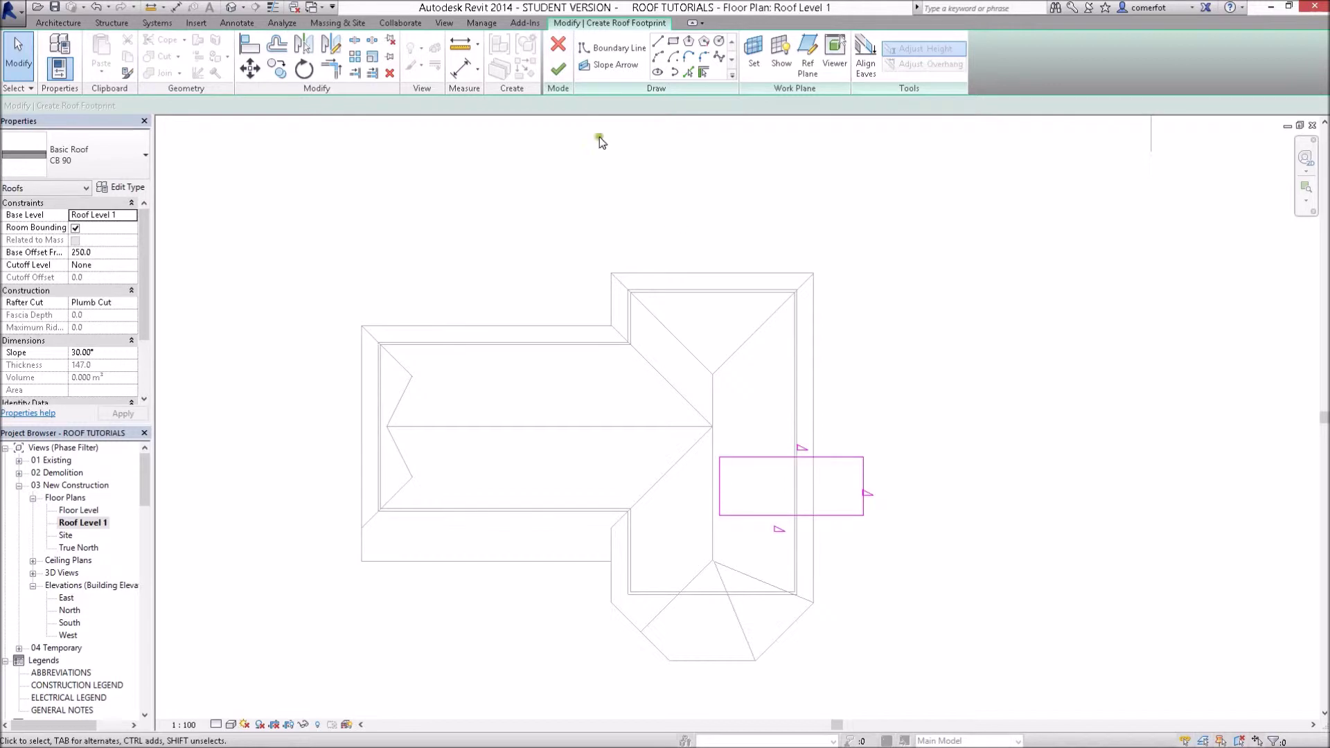
- Finish the footprint sketch to create the portico roof, then select it
{"action": "left_click", "coordinate": [557, 70]}
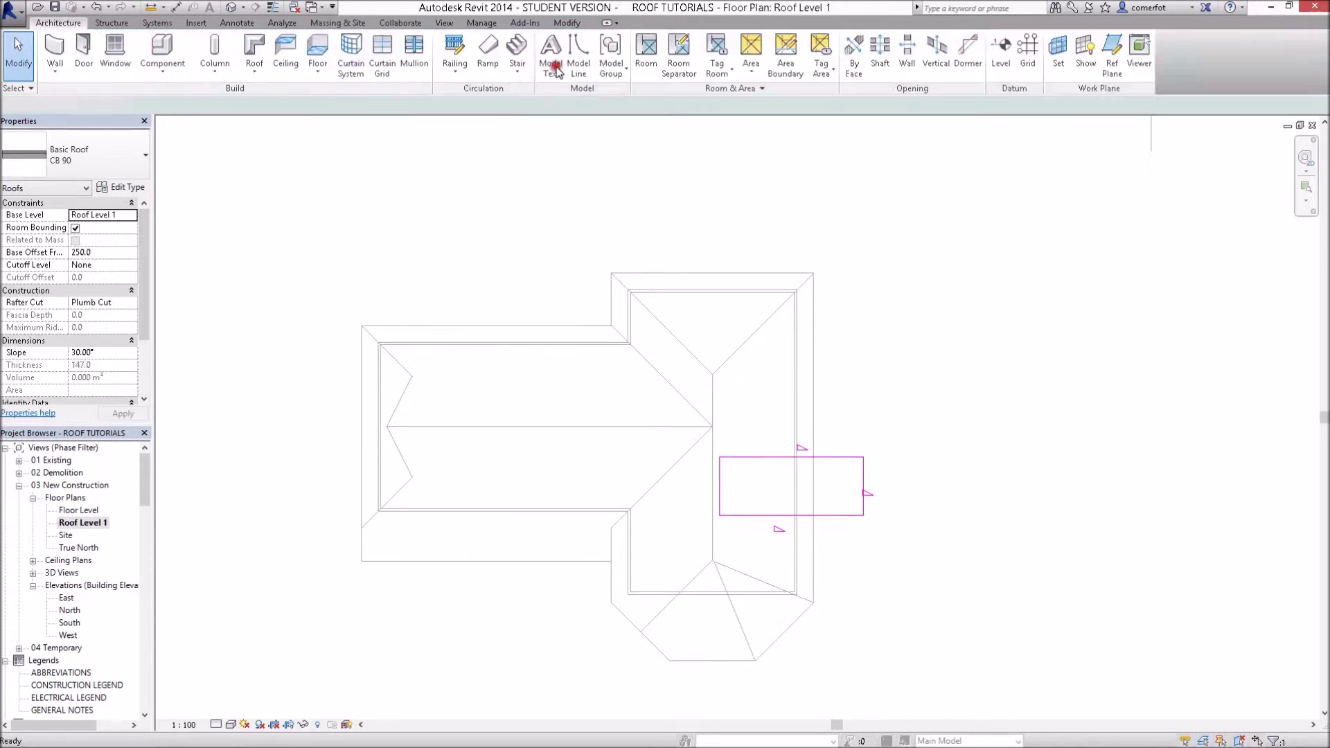
{"action": "left_click", "coordinate": [926, 309]}
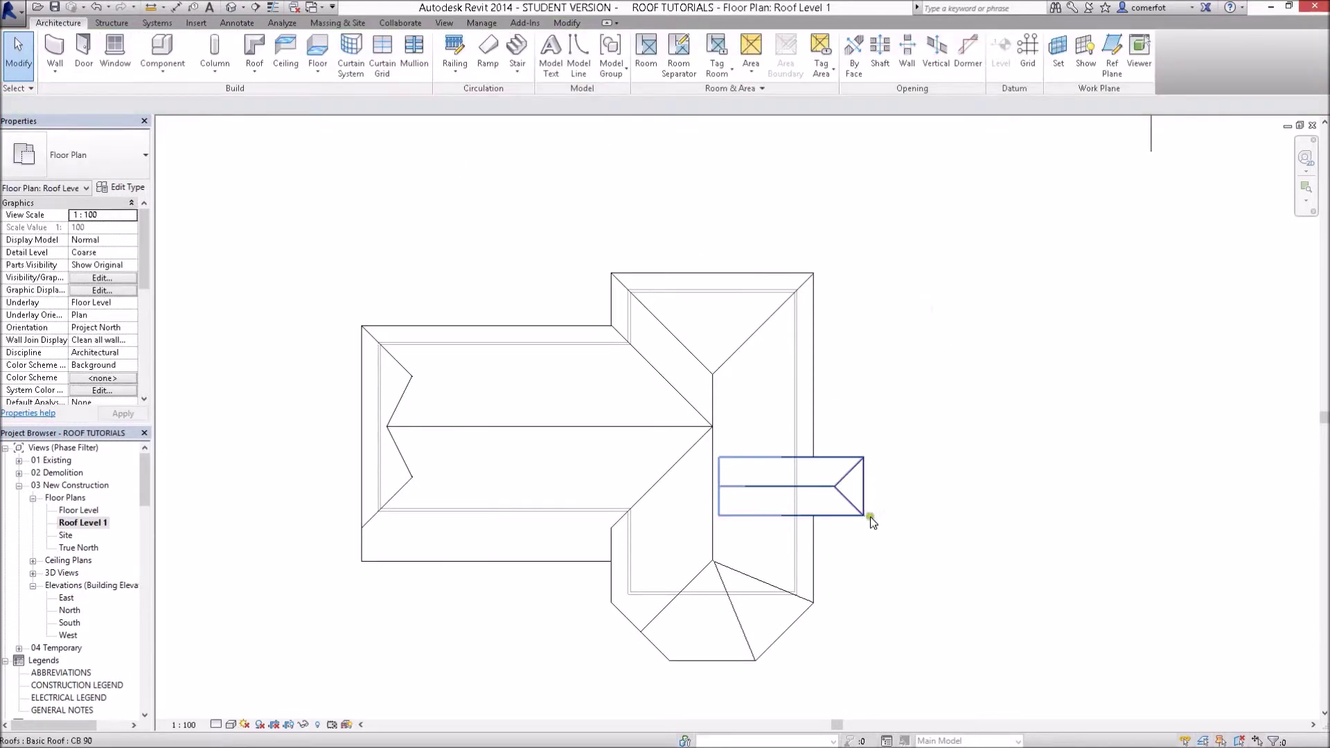
{"action": "left_click", "coordinate": [824, 488]}
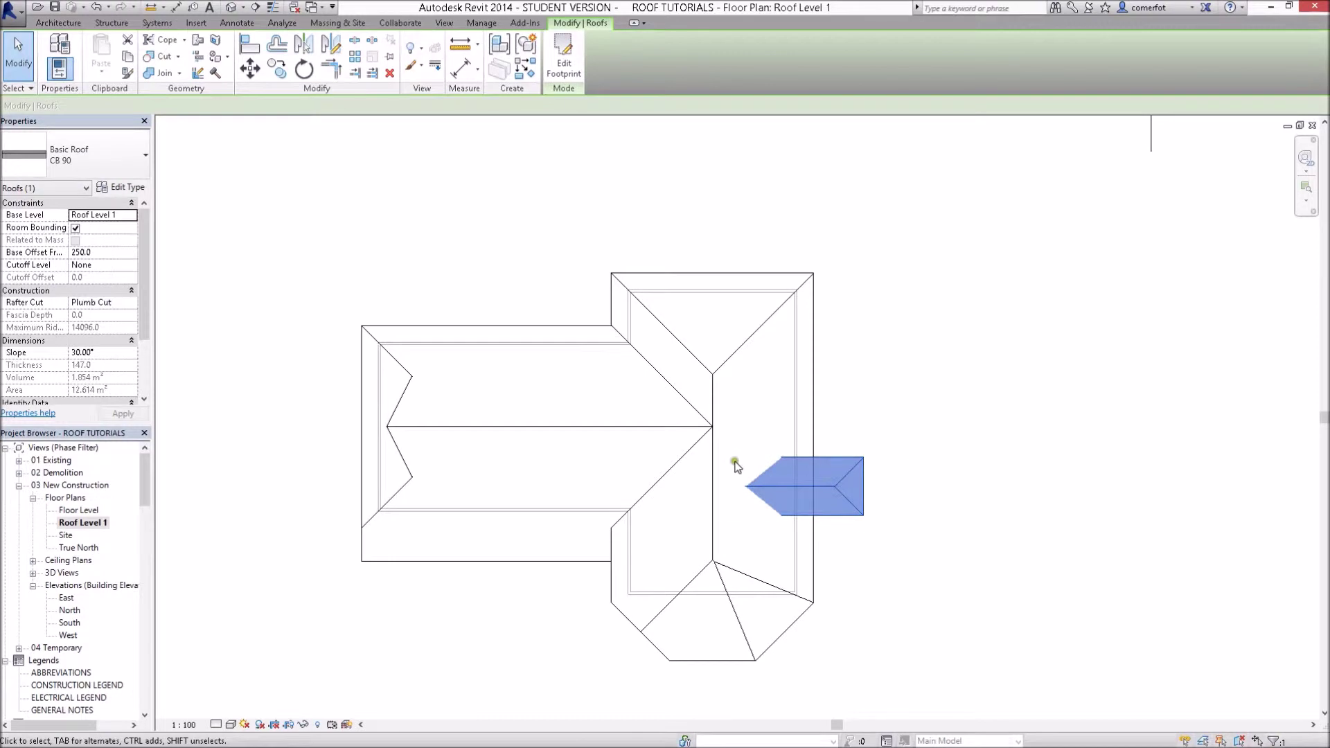
- Set the plan's visual style to Hidden Line and deselect the roof
{"action": "left_click", "coordinate": [233, 726]}
{"action": "left_click", "coordinate": [269, 641]}
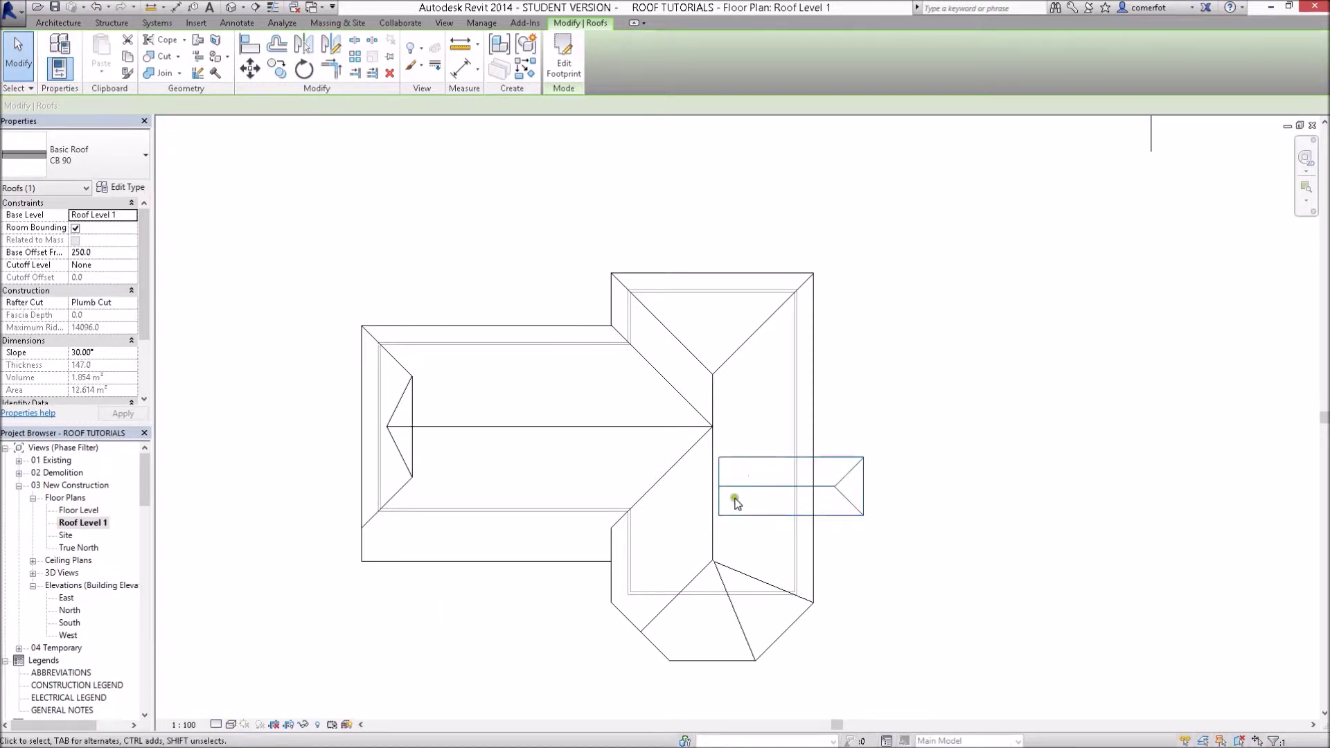
{"action": "left_click", "coordinate": [233, 725]}
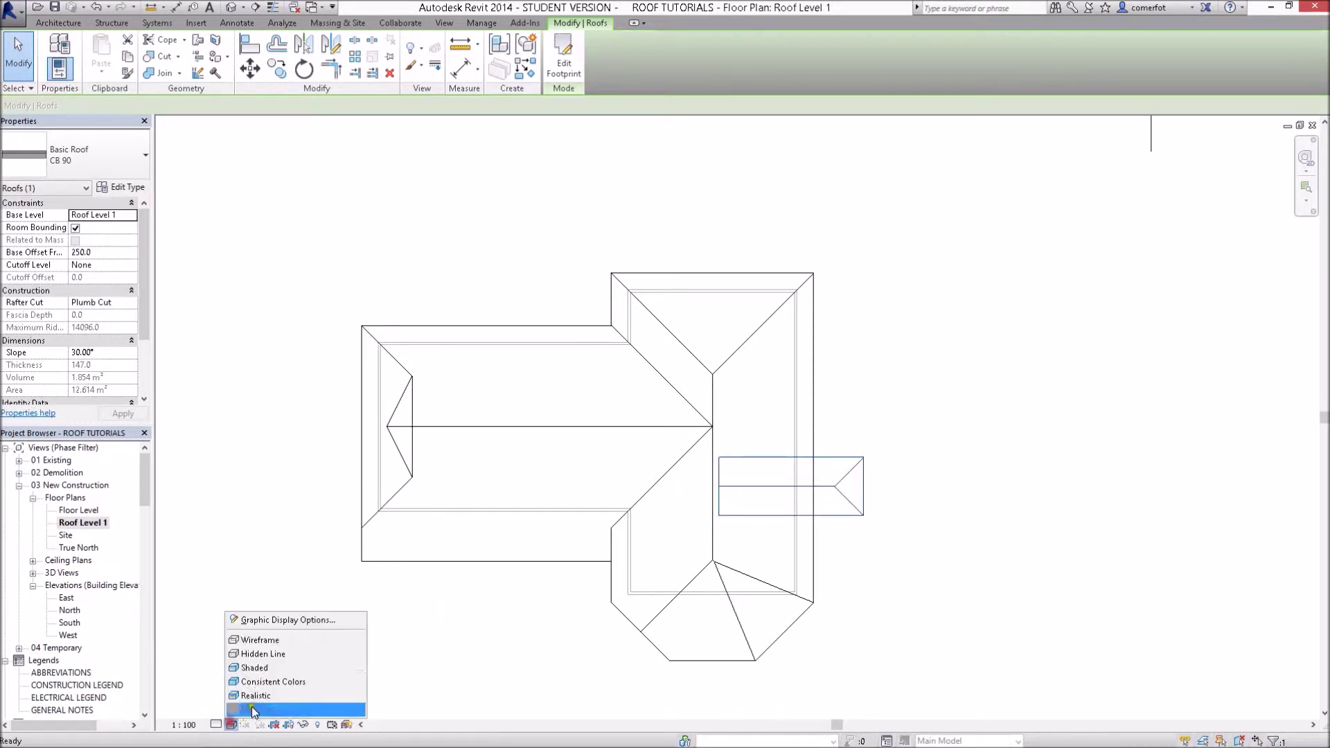
{"action": "left_click", "coordinate": [253, 654]}
{"action": "left_click", "coordinate": [864, 381]}
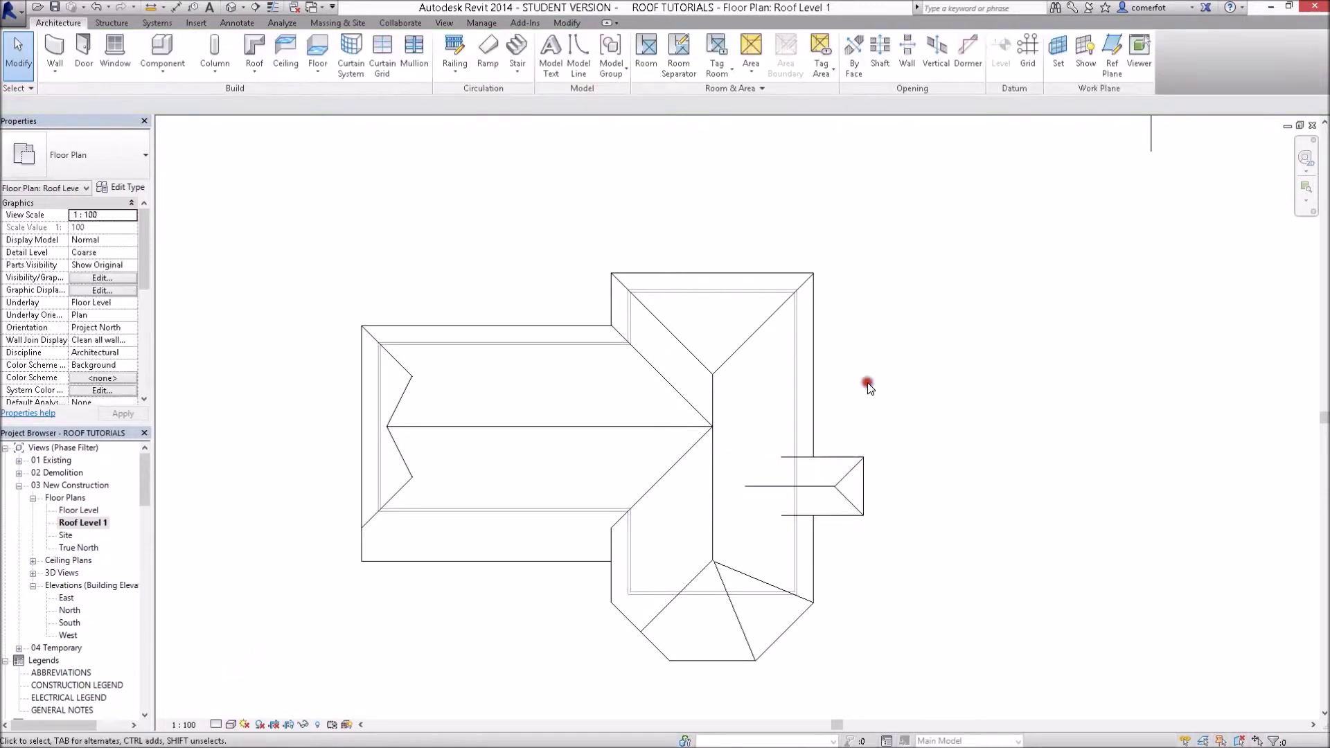
- Orbit the default 3D view to examine the selected portico roof against the hipped roof
{"action": "left_click", "coordinate": [231, 8]}
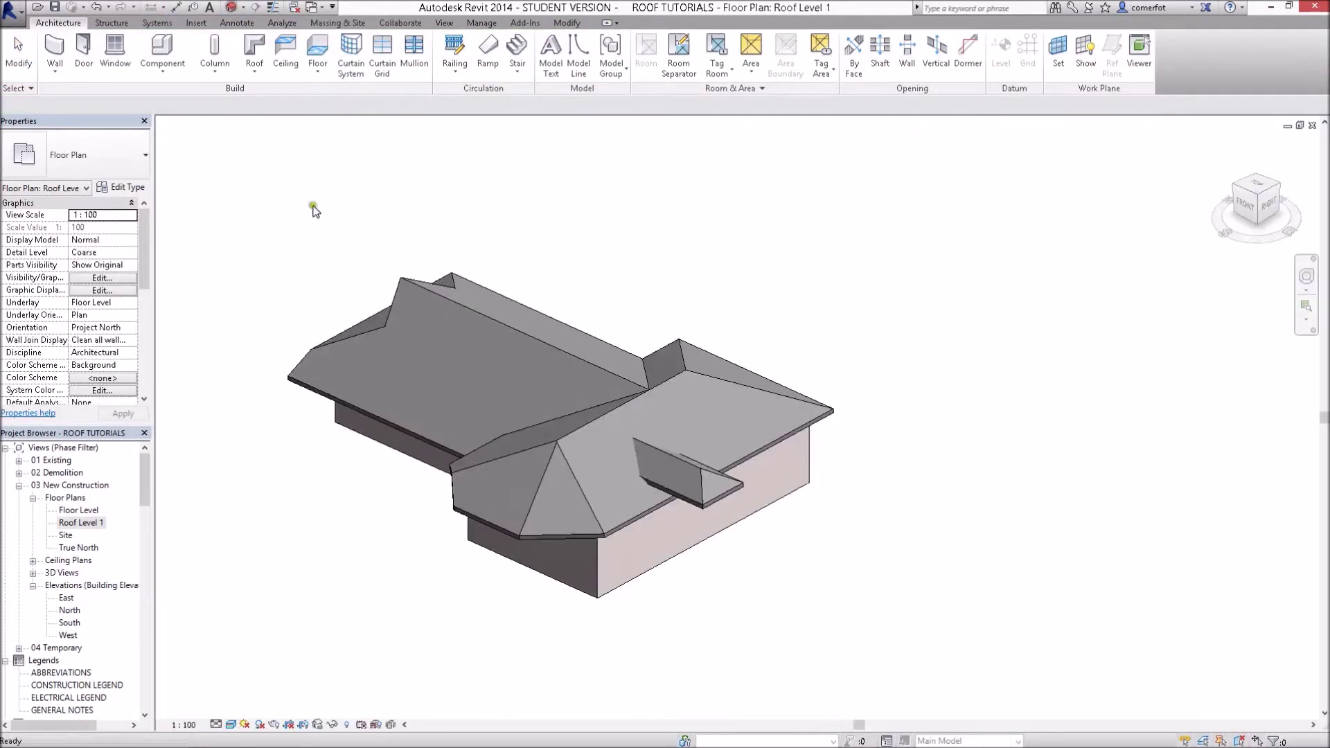
{"action": "middle_click_drag", "start_coordinate": [732, 616], "coordinate": [610, 460], "text": "shift"}
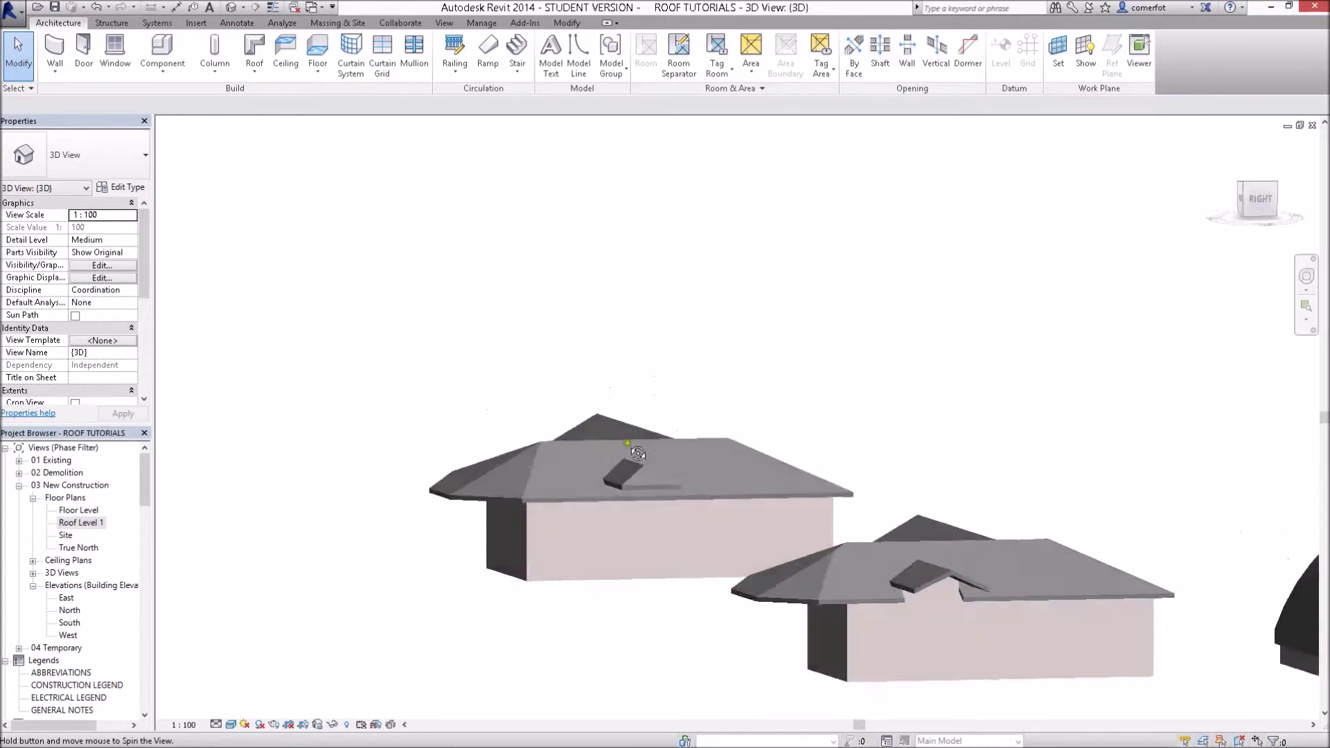
{"action": "middle_click_drag", "start_coordinate": [609, 459], "coordinate": [765, 558], "text": "shift"}
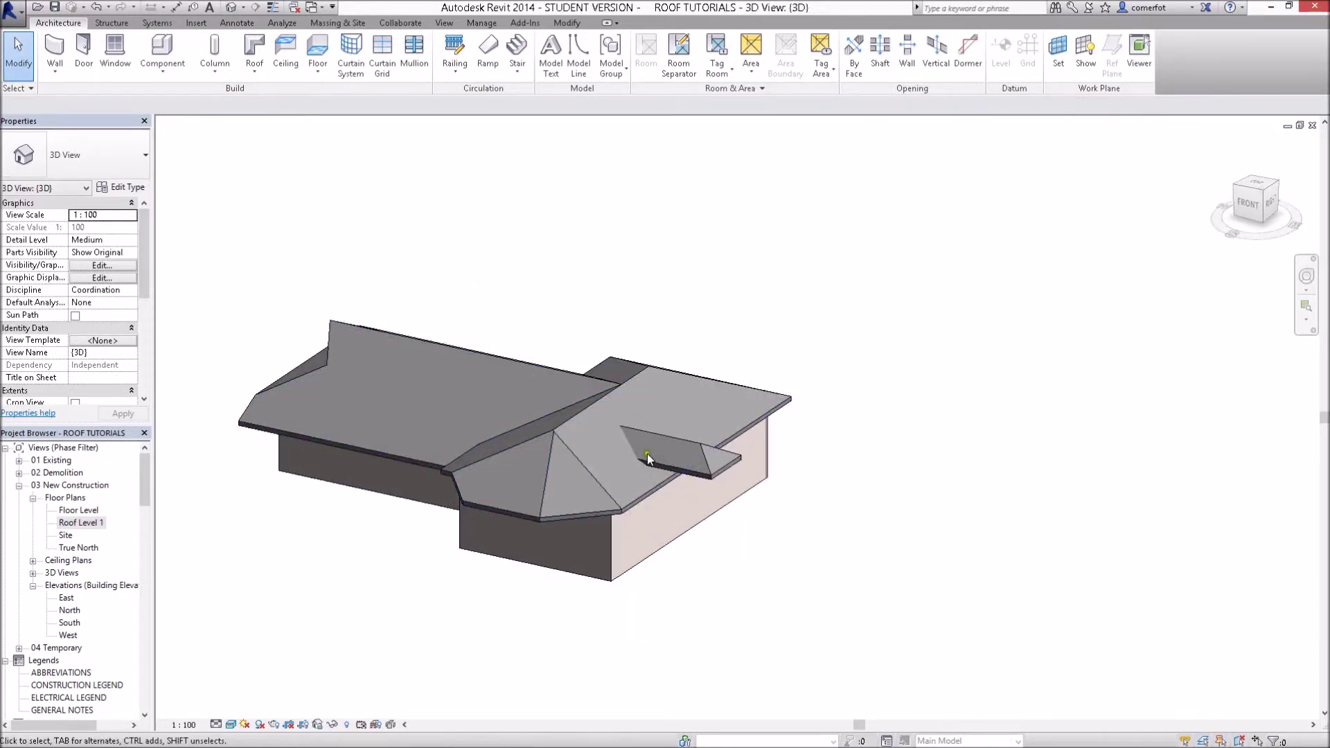
{"action": "scroll", "coordinate": [618, 392], "scroll_direction": "up", "scroll_amount": 3}
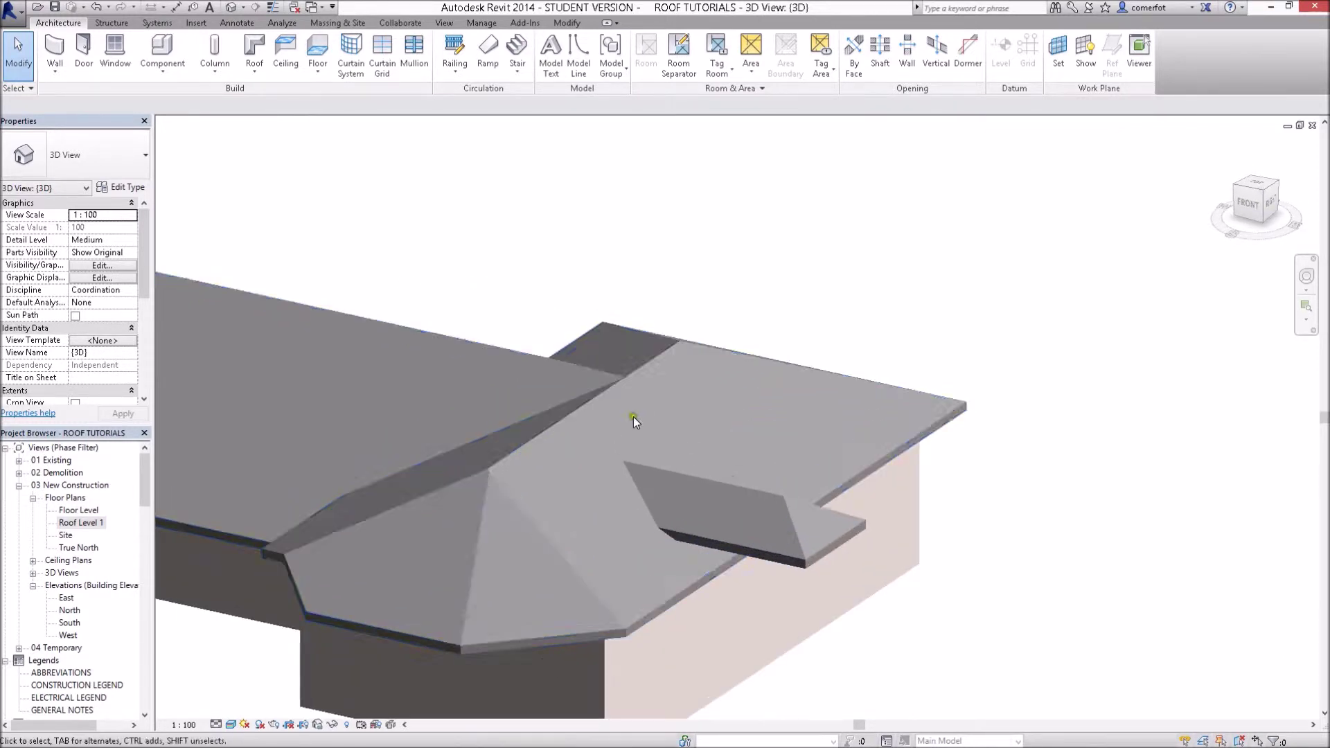
{"action": "left_click", "coordinate": [708, 484]}
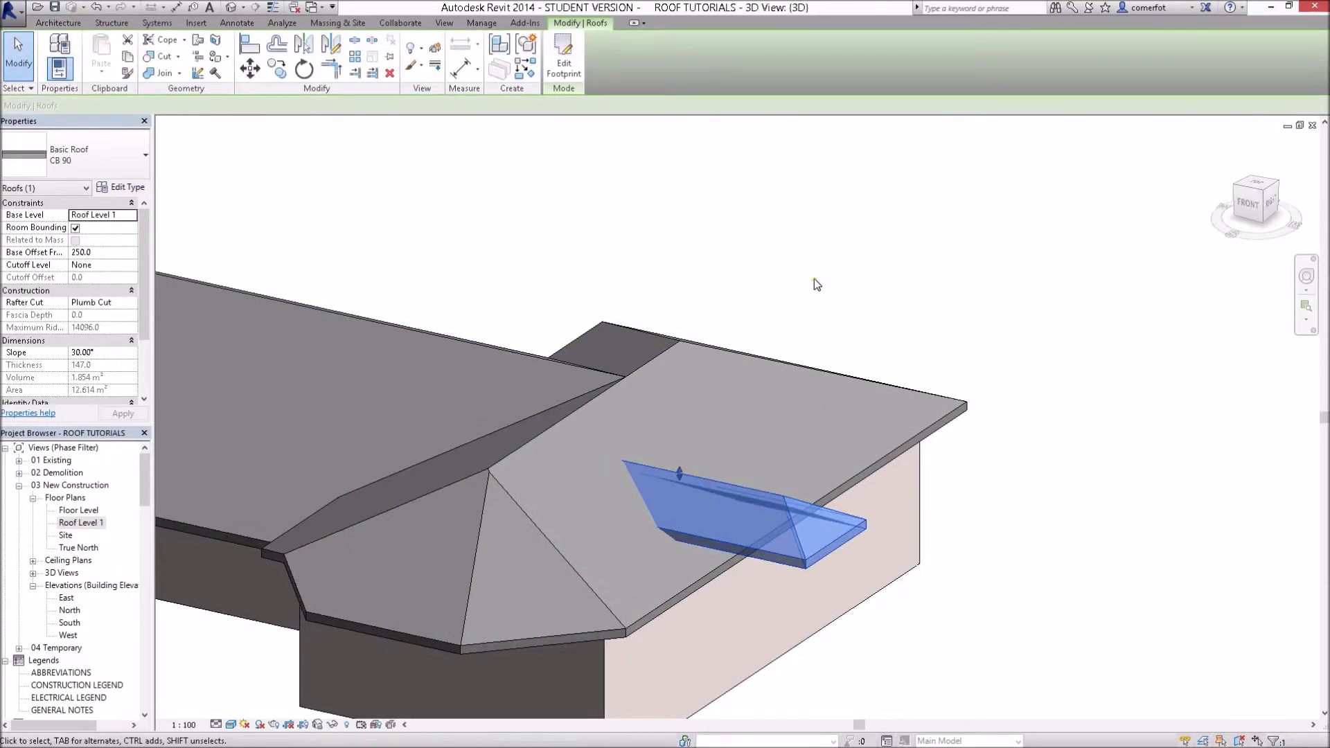
{"action": "mouse_move", "coordinate": [815, 281]}
{"action": "middle_mouse_down", "text": "shift"}
{"action": "mouse_move", "coordinate": [840, 369]}
{"action": "mouse_move", "coordinate": [816, 294]}
{"action": "mouse_move", "coordinate": [800, 322]}
{"action": "middle_mouse_up", "text": "shift"}
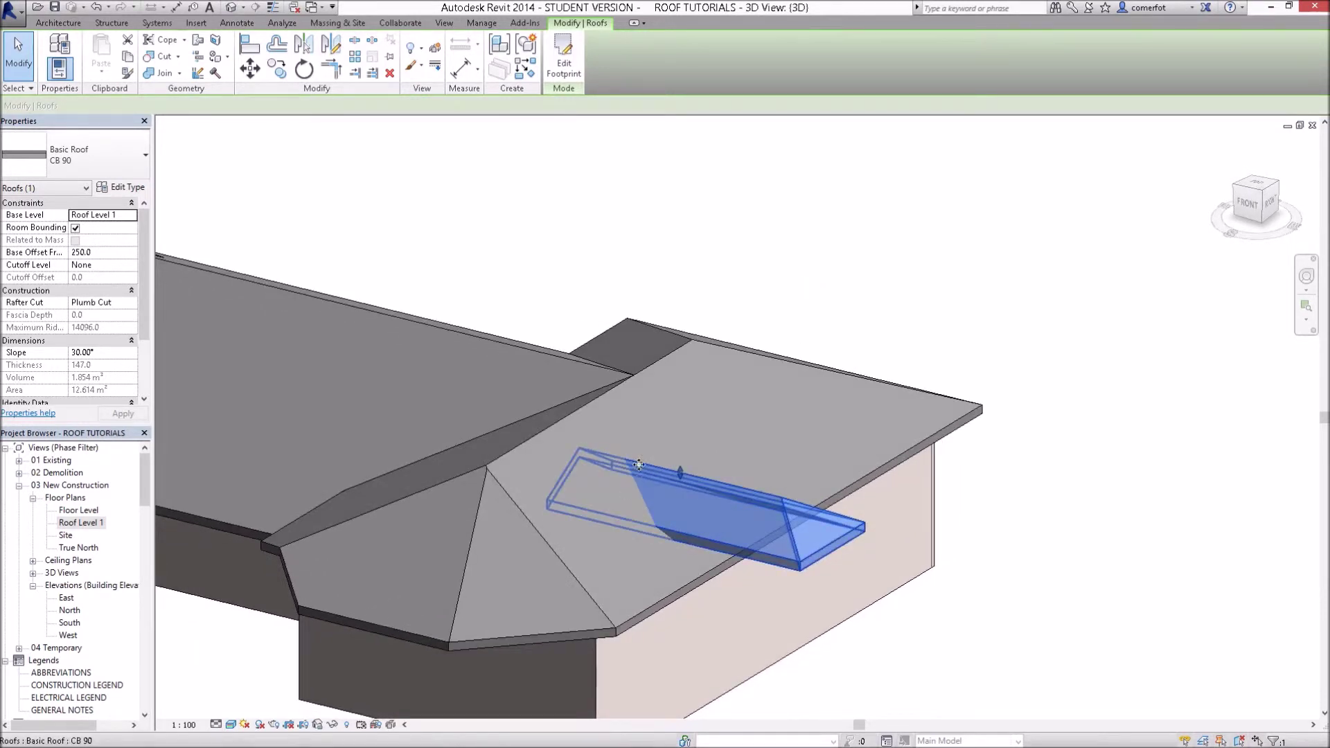
{"action": "left_click", "coordinate": [897, 296]}
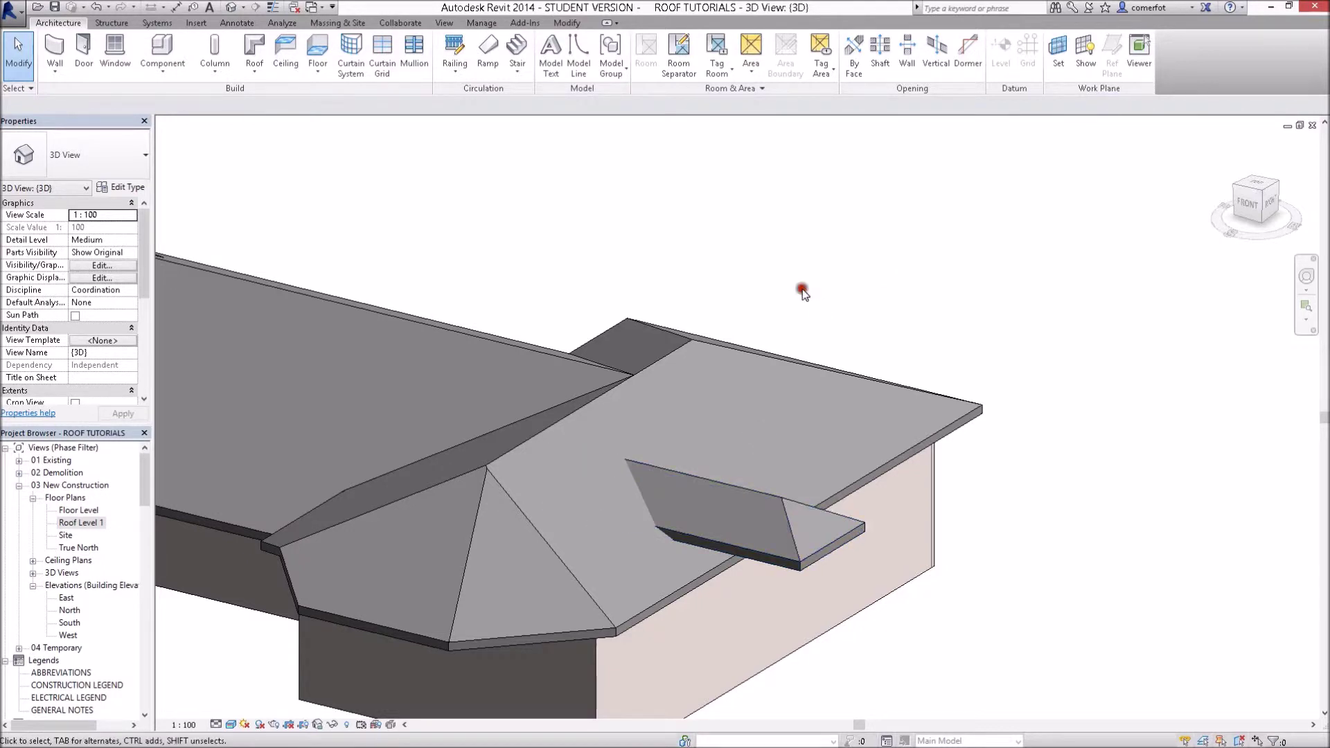
{"action": "scroll", "coordinate": [776, 444], "scroll_direction": "down", "scroll_amount": 3}
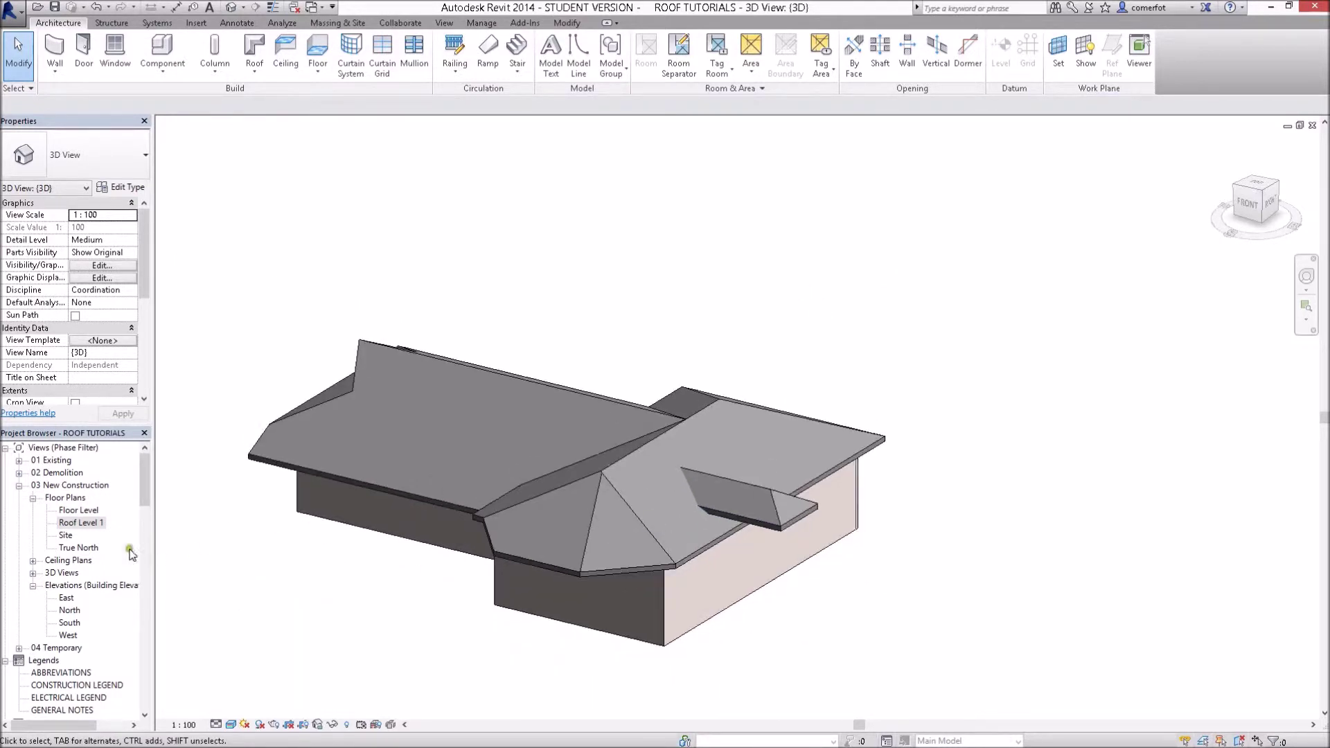
- Open the portico roof's footprint on Roof Level 1 and finish it unchanged
{"action": "double_click", "coordinate": [73, 525]}
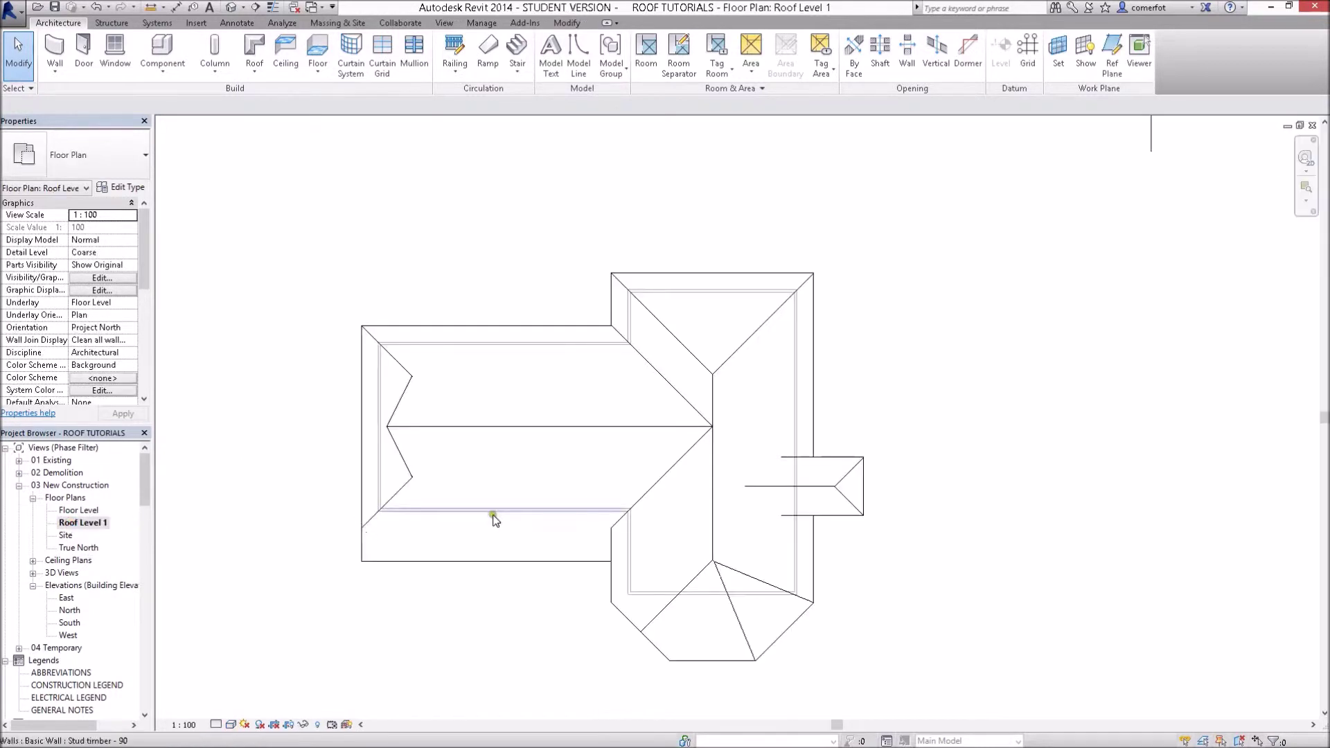
{"action": "scroll", "coordinate": [736, 498], "scroll_direction": "down", "scroll_amount": 3}
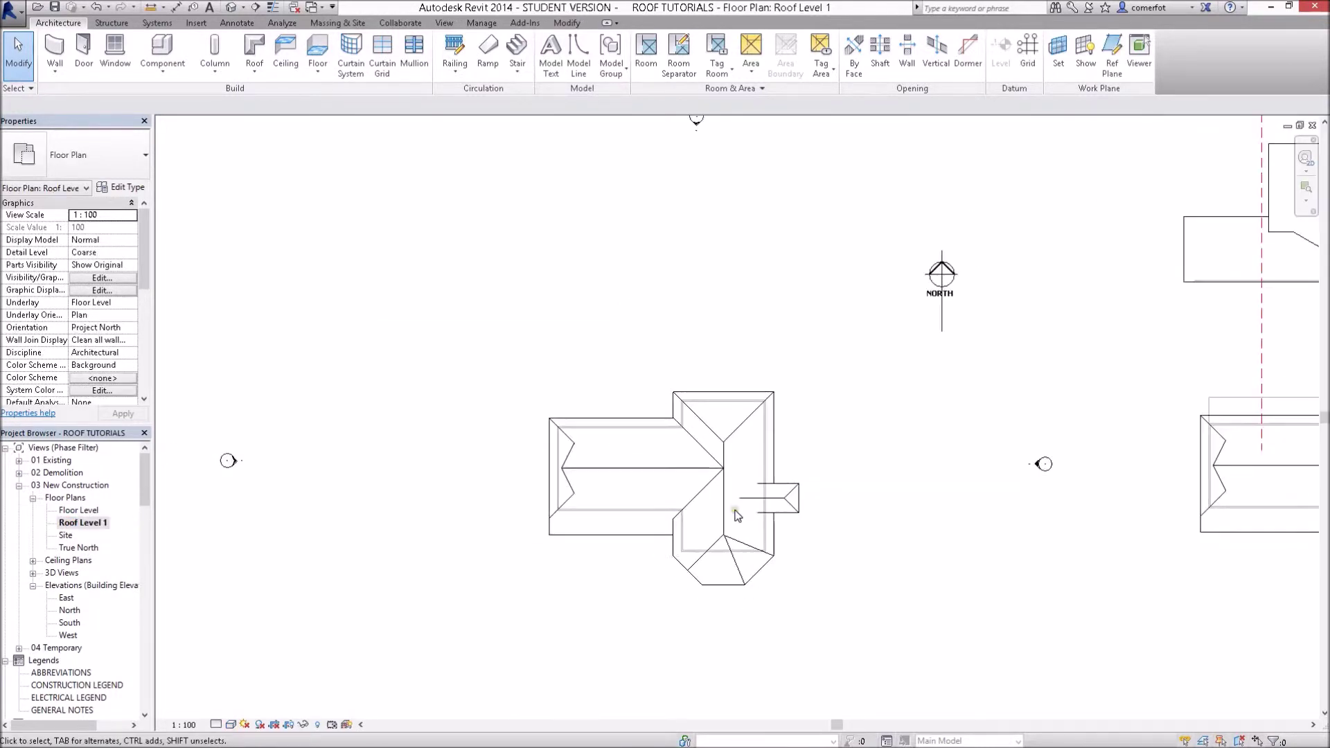
{"action": "scroll", "coordinate": [781, 490], "scroll_direction": "up", "scroll_amount": 2}
{"action": "scroll", "coordinate": [695, 534], "scroll_direction": "up", "scroll_amount": 2}
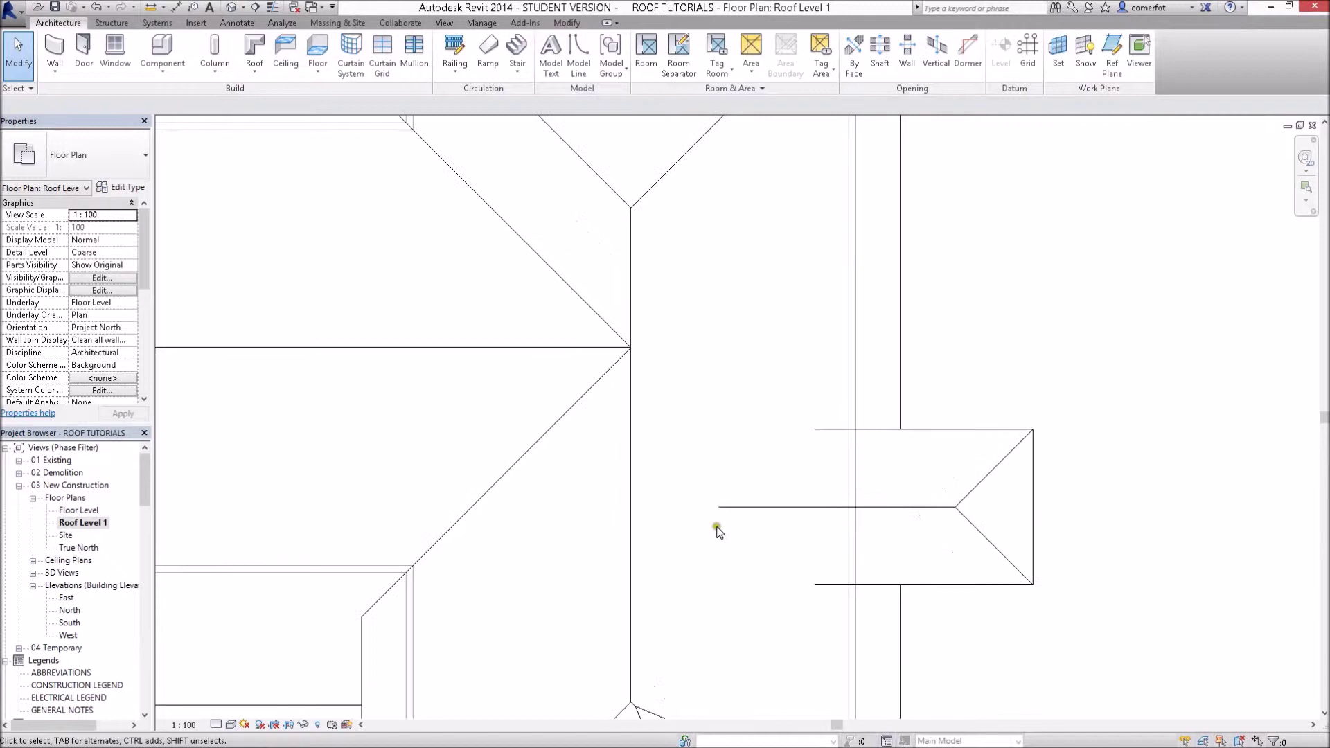
{"action": "scroll", "coordinate": [717, 531], "scroll_direction": "up", "scroll_amount": 2}
{"action": "scroll", "coordinate": [724, 520], "scroll_direction": "up", "scroll_amount": 1}
{"action": "scroll", "coordinate": [909, 479], "scroll_direction": "down", "scroll_amount": 2}
{"action": "scroll", "coordinate": [908, 476], "scroll_direction": "down", "scroll_amount": 2}
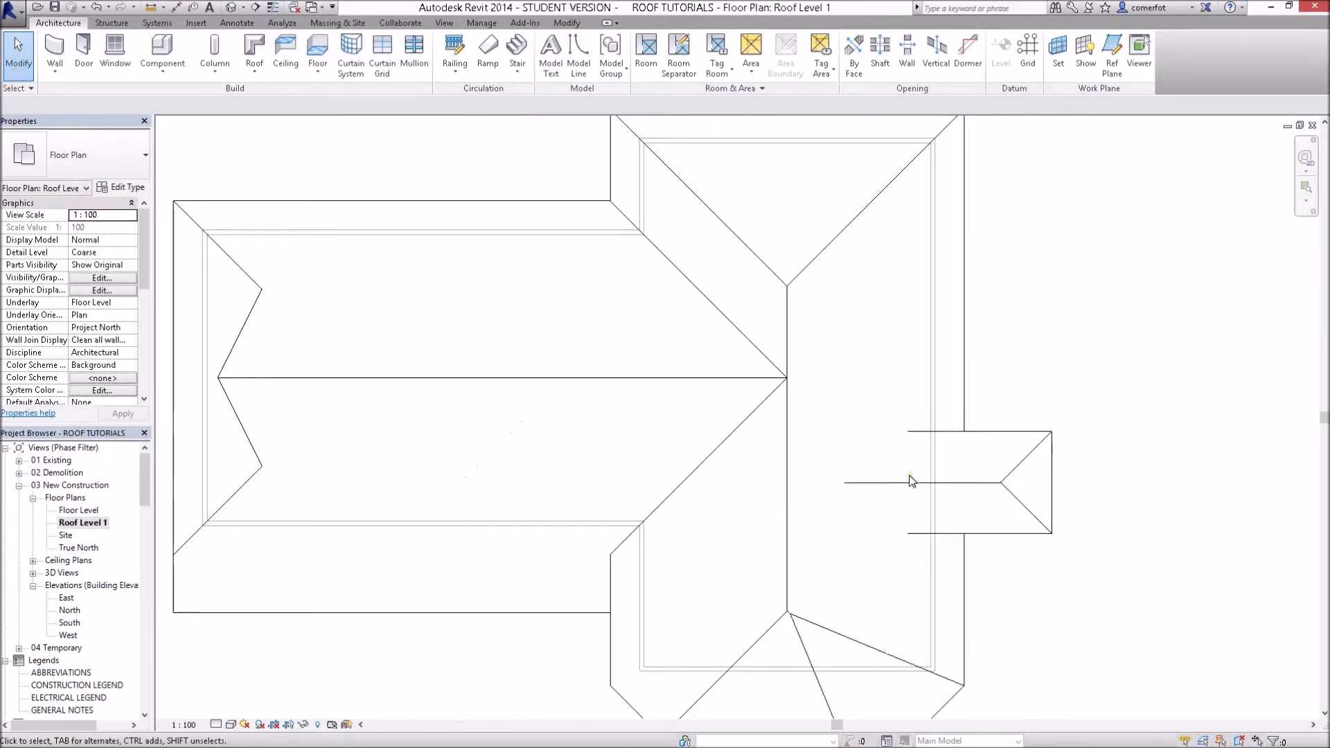
{"action": "scroll", "coordinate": [813, 431], "scroll_direction": "down", "scroll_amount": 1}
{"action": "left_click", "coordinate": [927, 413]}
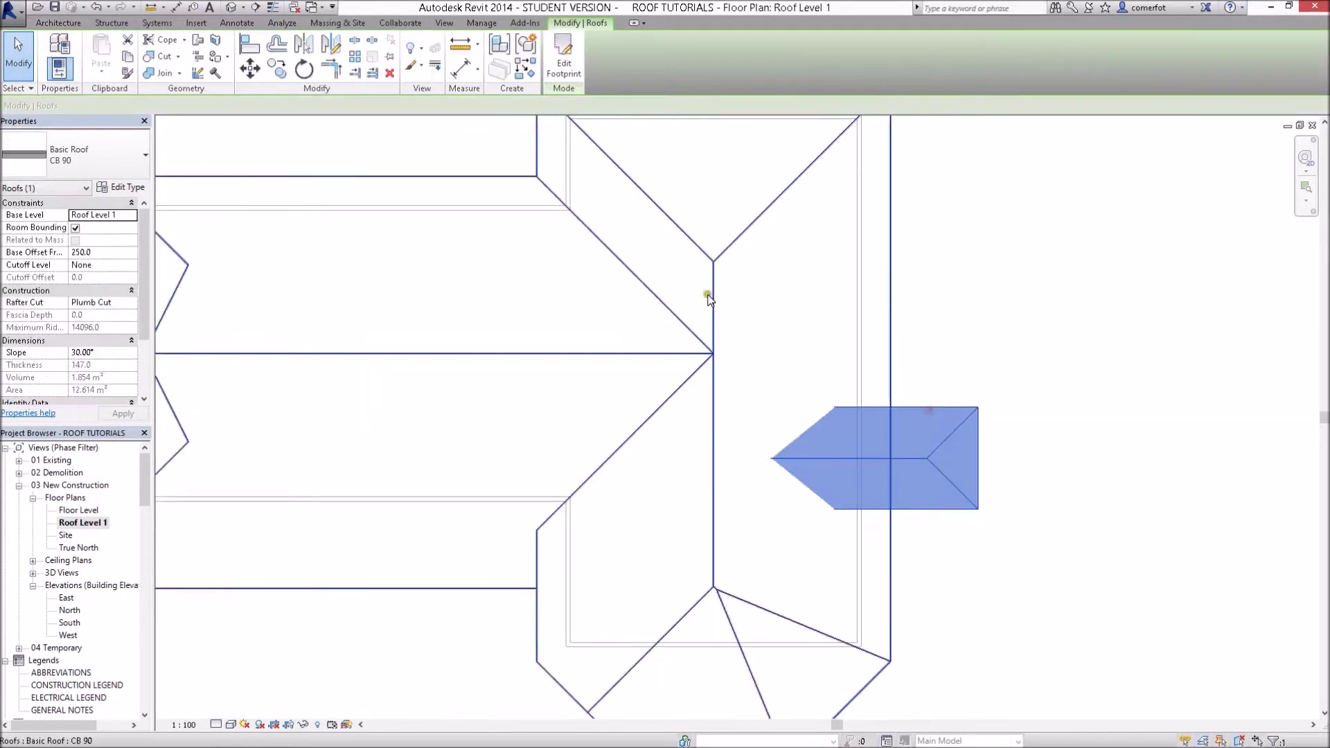
{"action": "left_click", "coordinate": [565, 65]}
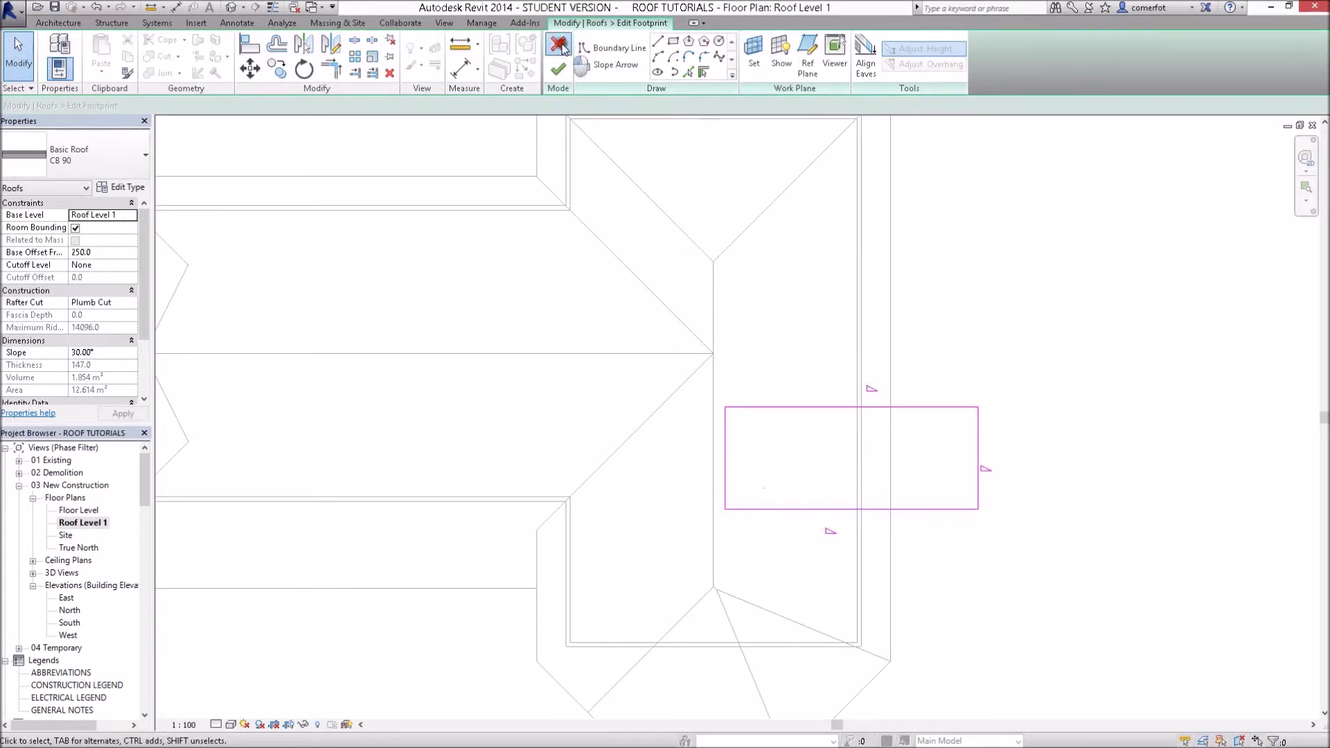
{"action": "left_click", "coordinate": [558, 69]}
{"action": "left_click", "coordinate": [900, 370]}
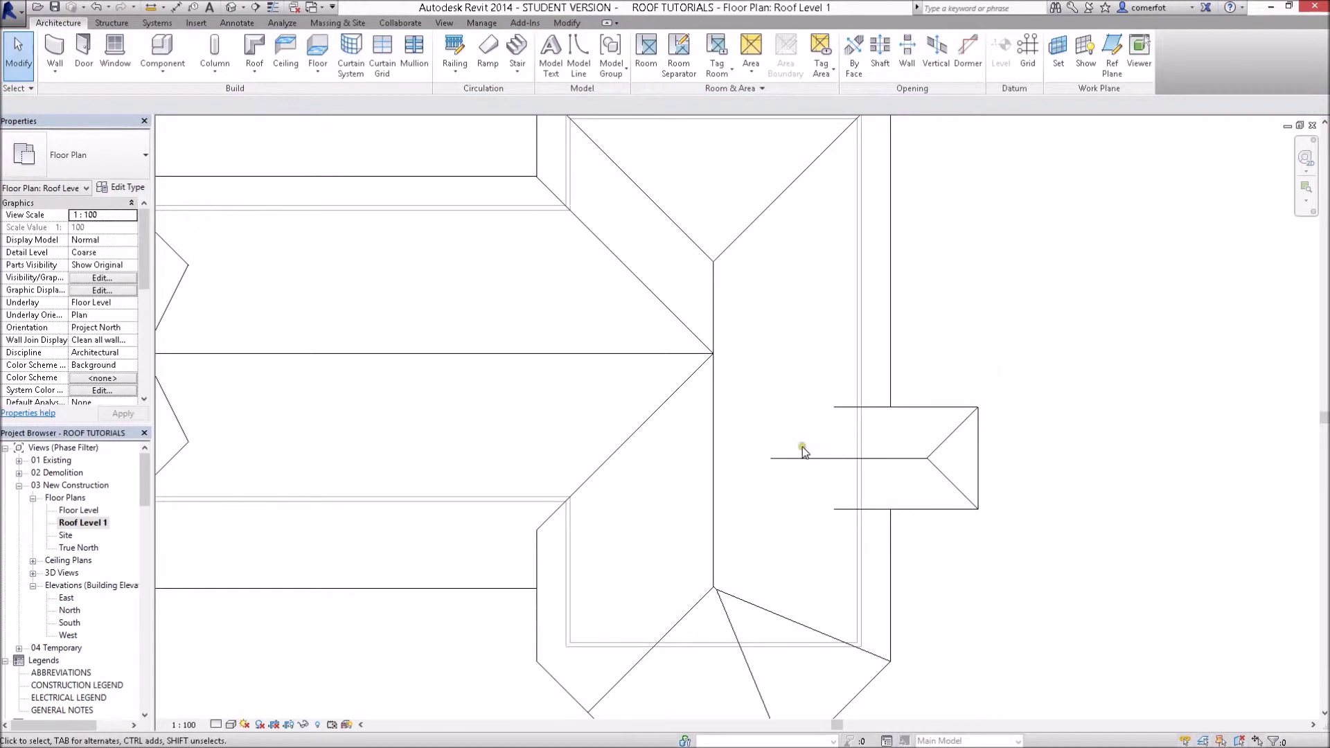
- Start the RP reference plane tool, cancel it, and pan the plan left
{"action": "key", "text": "r"}
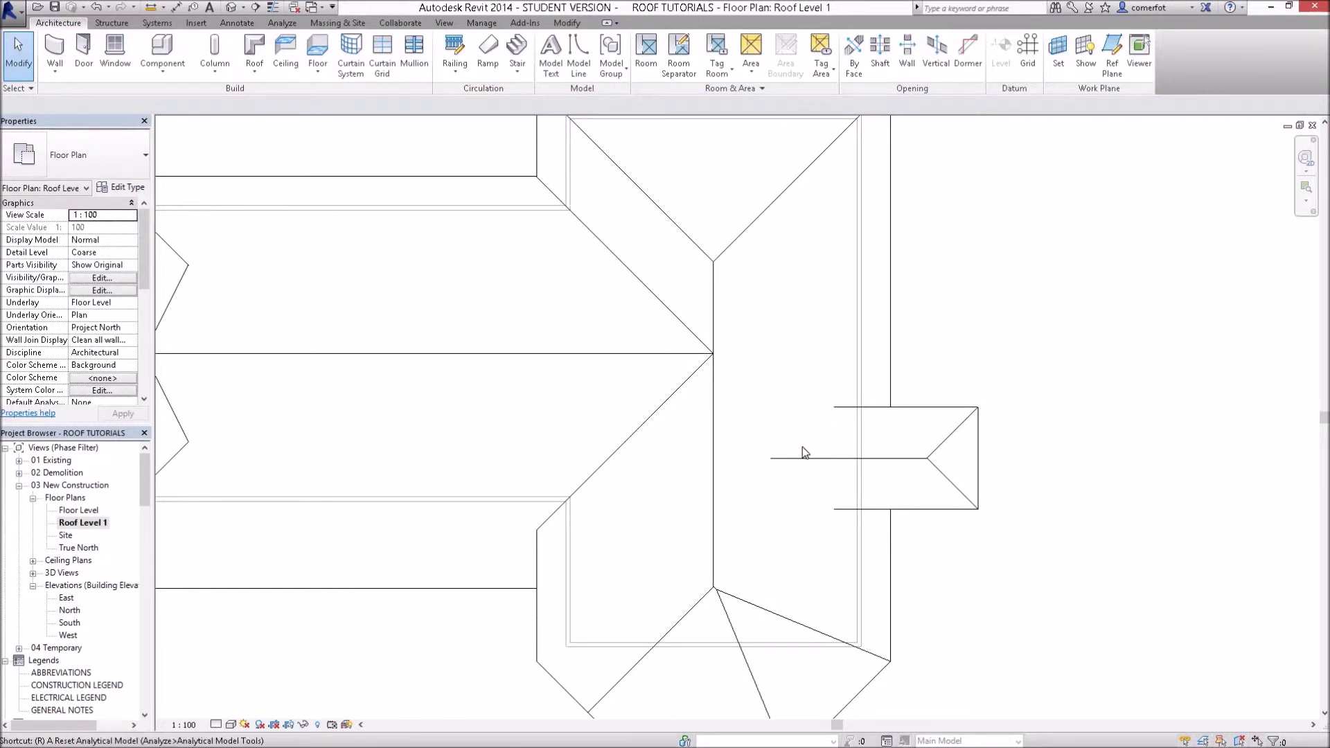
{"action": "key", "text": "p"}
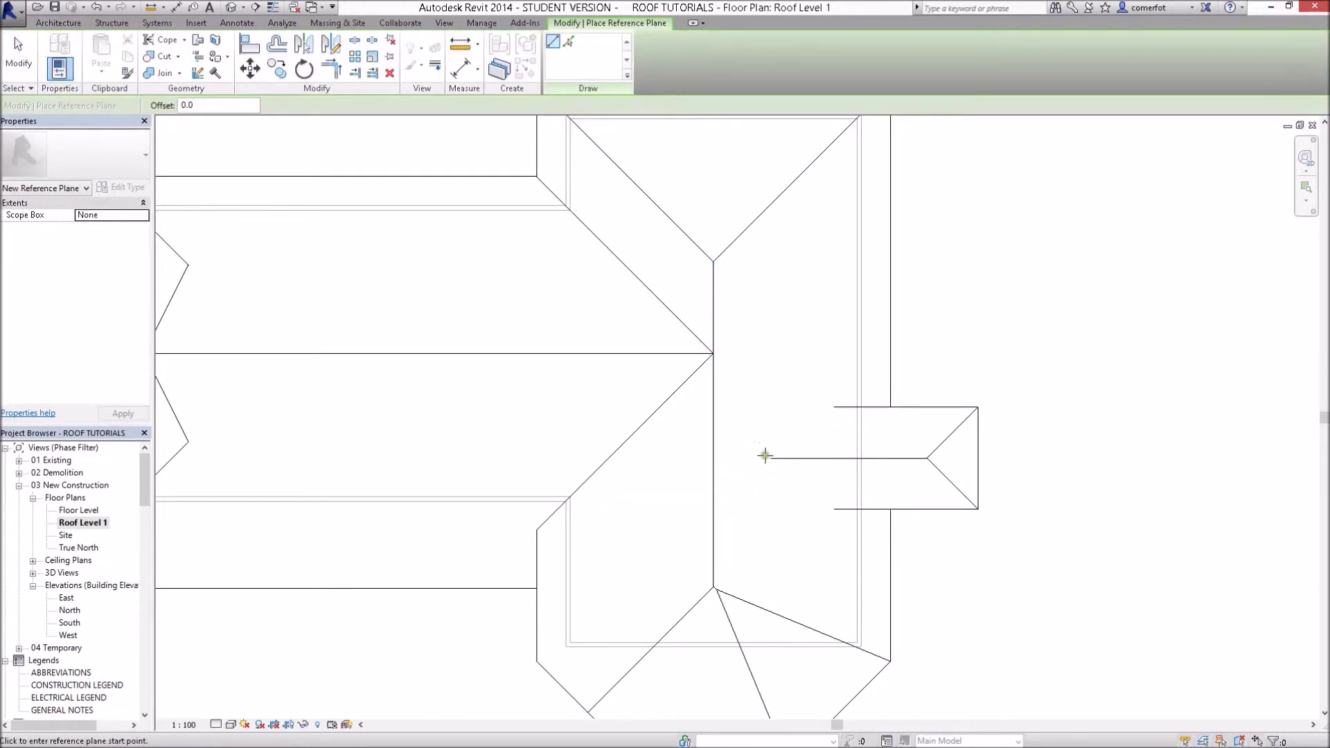
{"action": "scroll", "coordinate": [780, 461], "scroll_direction": "up", "scroll_amount": 2}
{"action": "scroll", "coordinate": [781, 461], "scroll_direction": "up", "scroll_amount": 2}
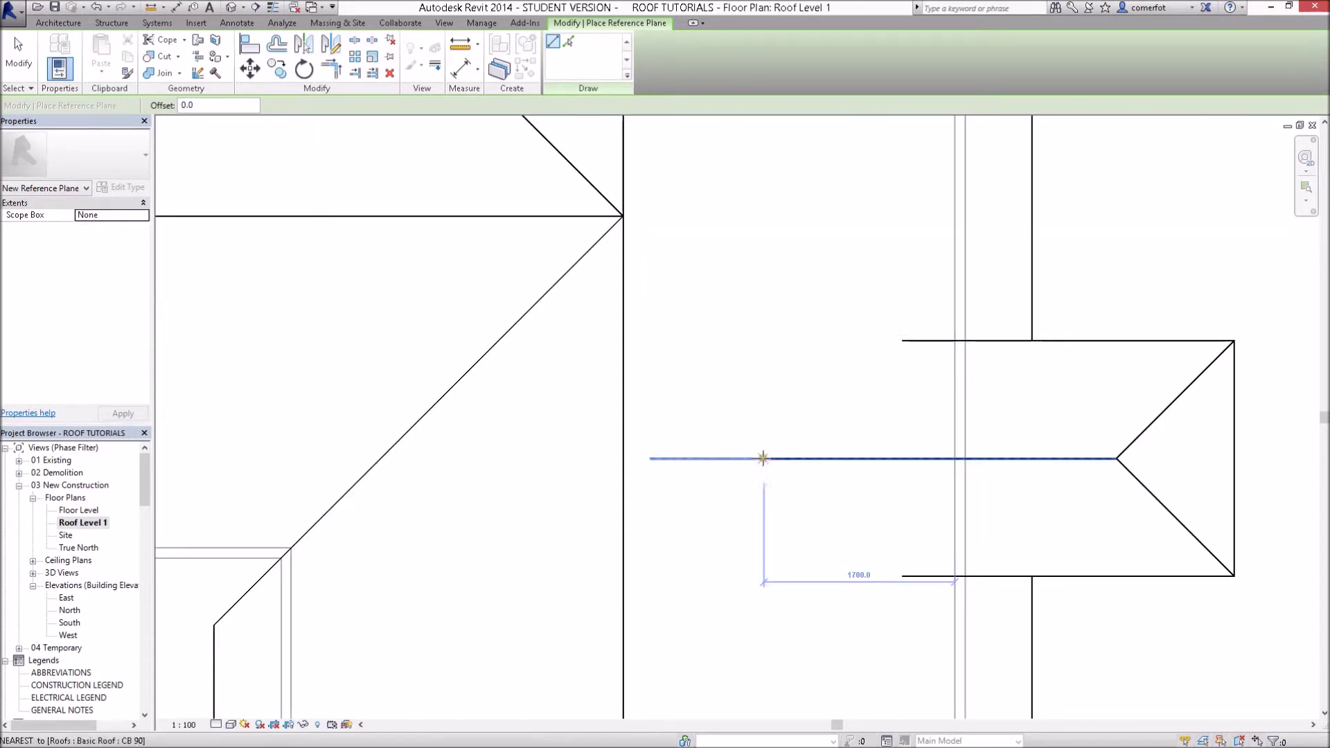
{"action": "scroll", "coordinate": [946, 426], "scroll_direction": "down", "scroll_amount": 2}
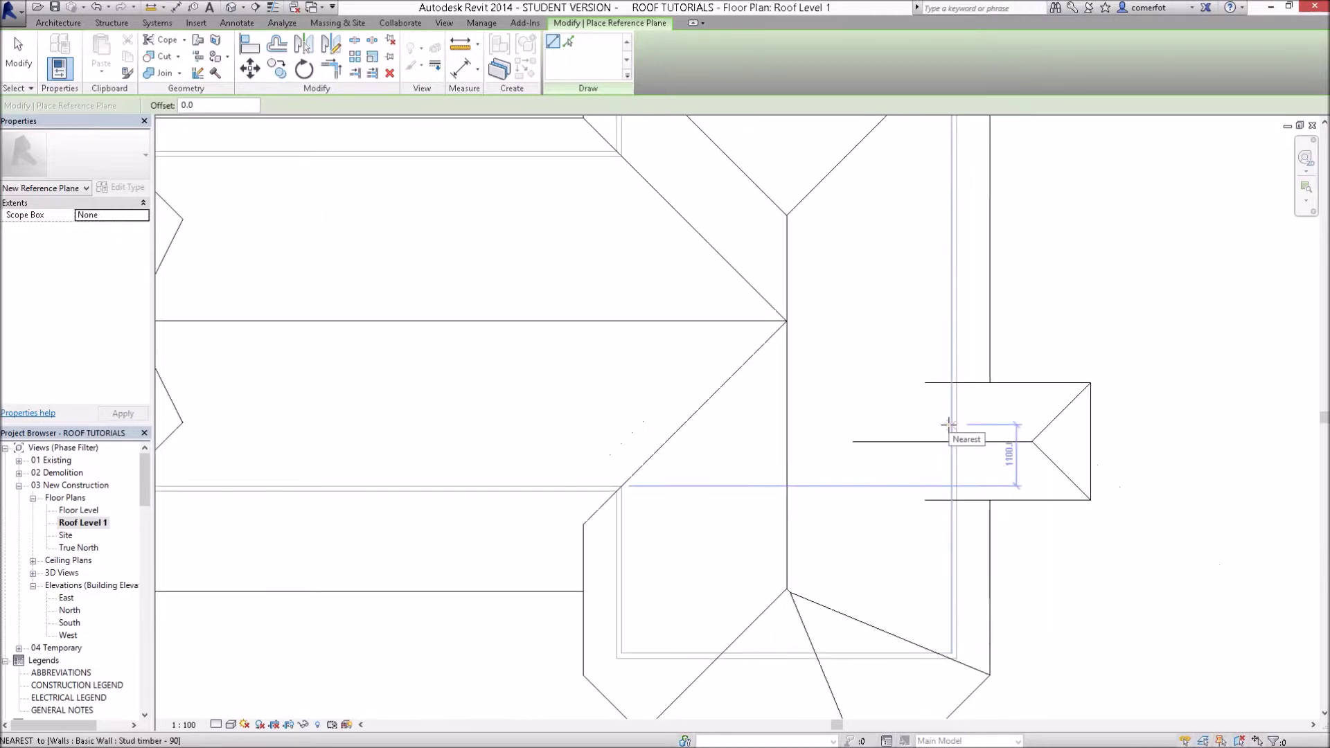
{"action": "key", "text": "Escape"}
{"action": "scroll", "coordinate": [946, 426], "scroll_direction": "down", "scroll_amount": 2}
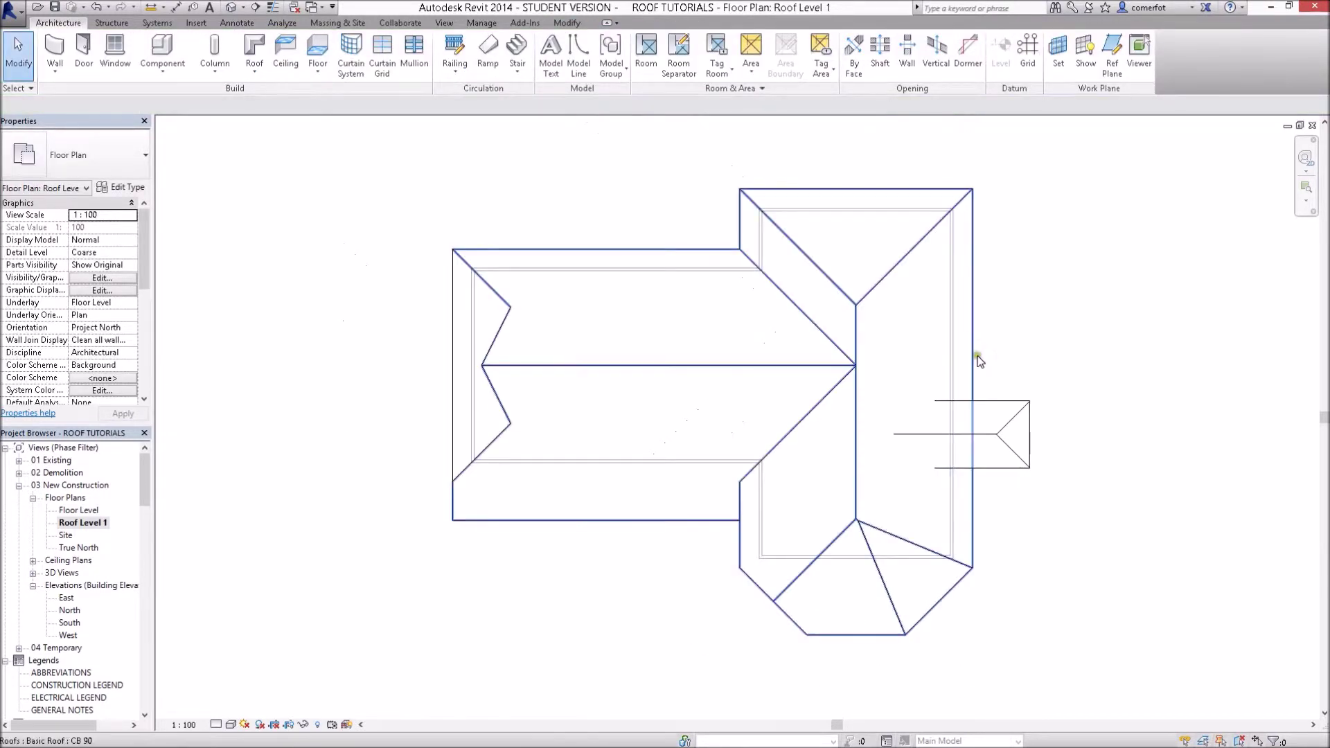
{"action": "middle_click_drag", "start_coordinate": [1040, 345], "coordinate": [966, 337]}
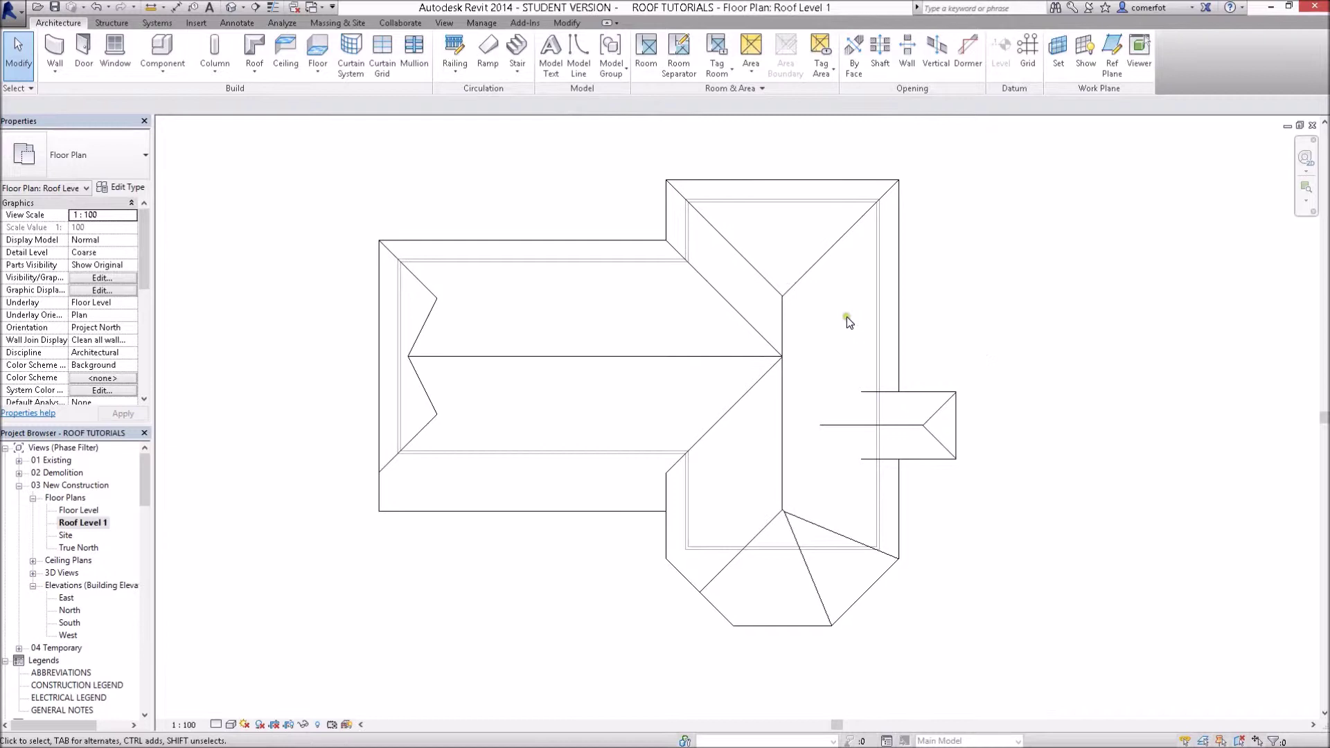
{"action": "scroll", "coordinate": [457, 354], "scroll_direction": "down", "scroll_amount": 2}
{"action": "scroll", "coordinate": [449, 354], "scroll_direction": "down", "scroll_amount": 1}
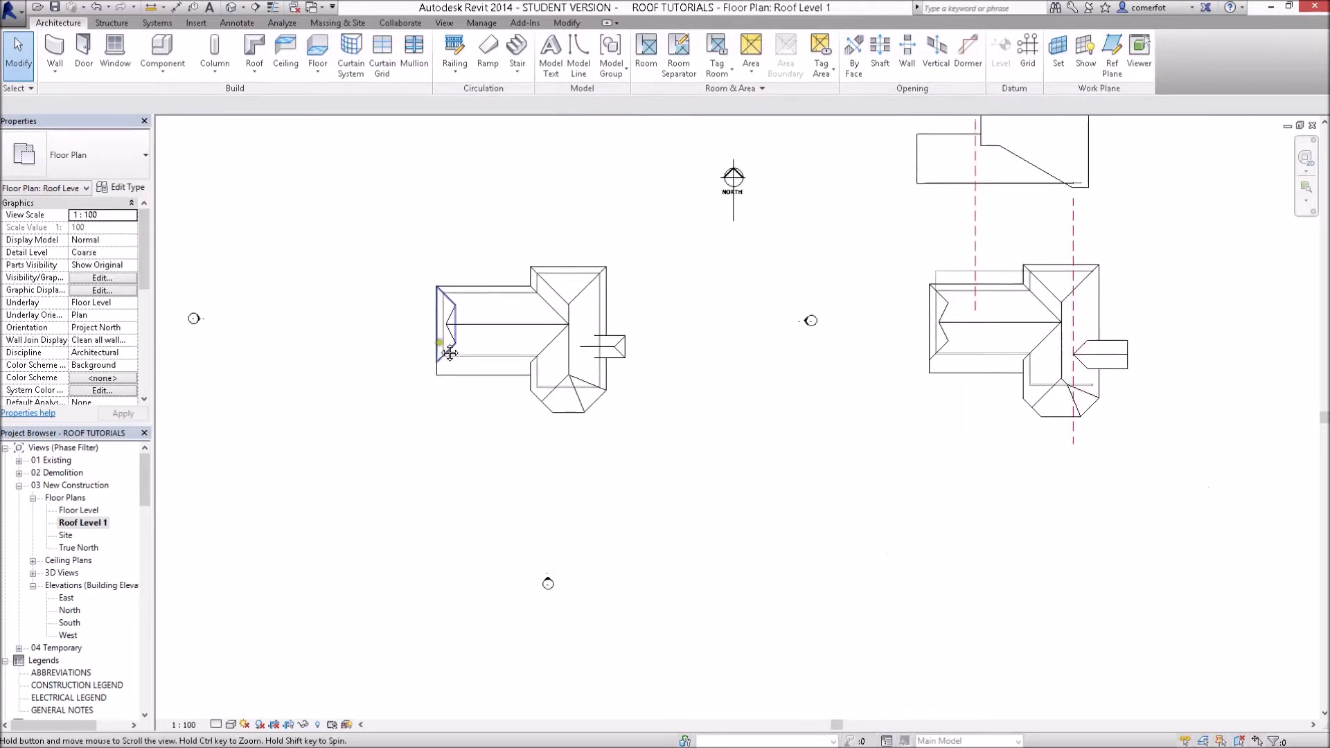
- Open the Temporary South elevation with the Hidden Line visual style
{"action": "middle_click_drag", "start_coordinate": [448, 354], "coordinate": [445, 384]}
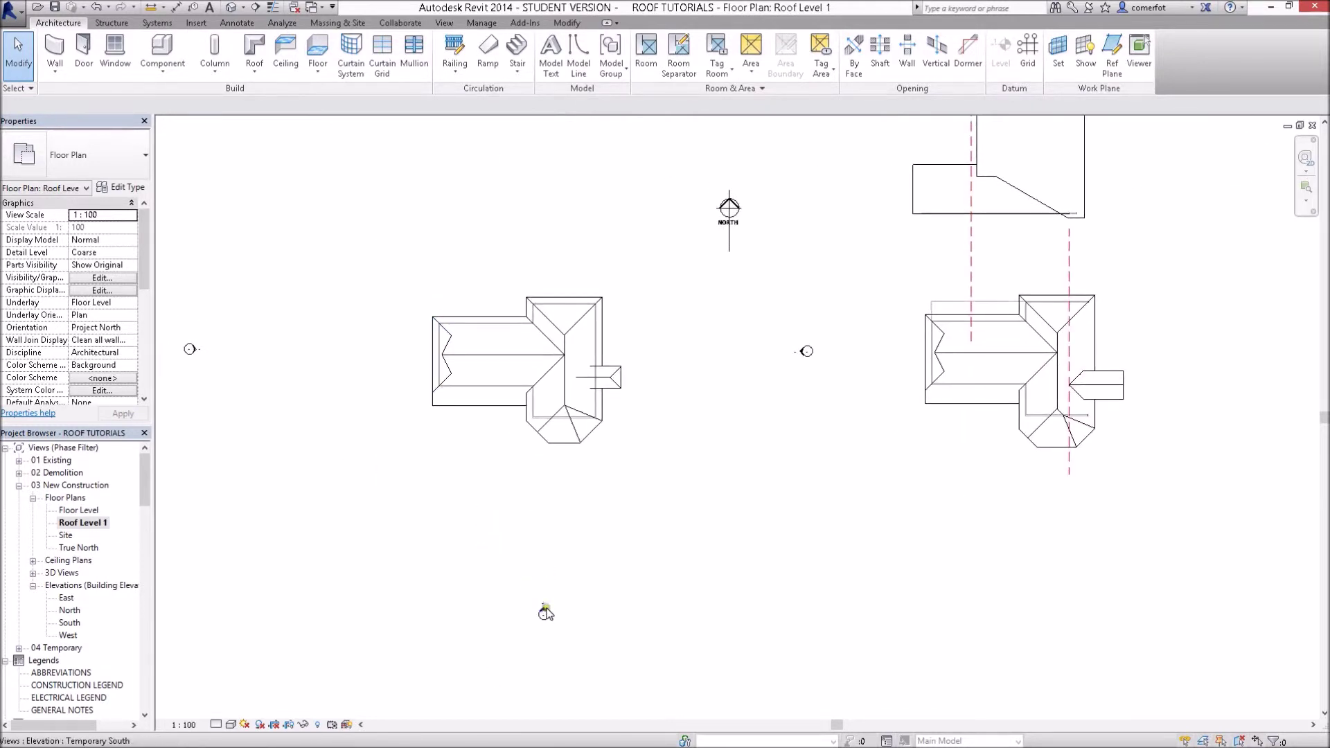
{"action": "double_click", "coordinate": [546, 614]}
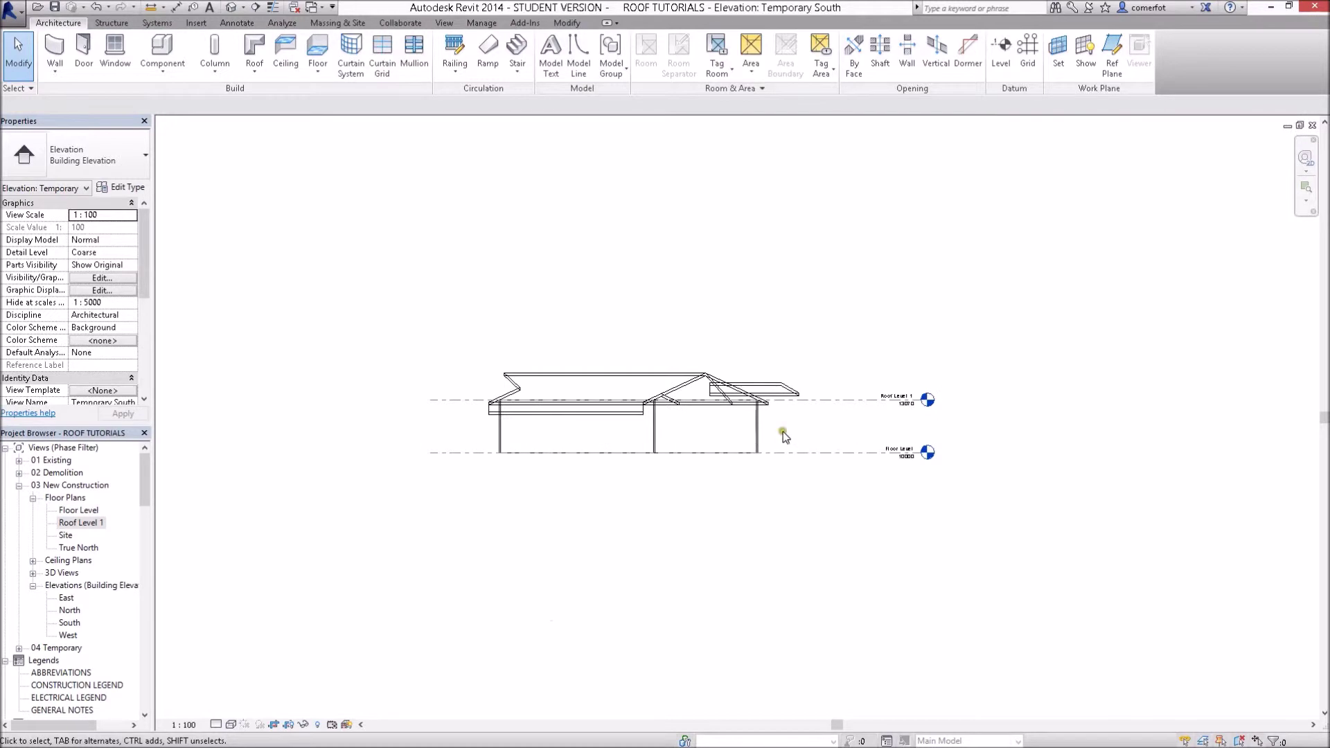
{"action": "scroll", "coordinate": [783, 432], "scroll_direction": "up", "scroll_amount": 3}
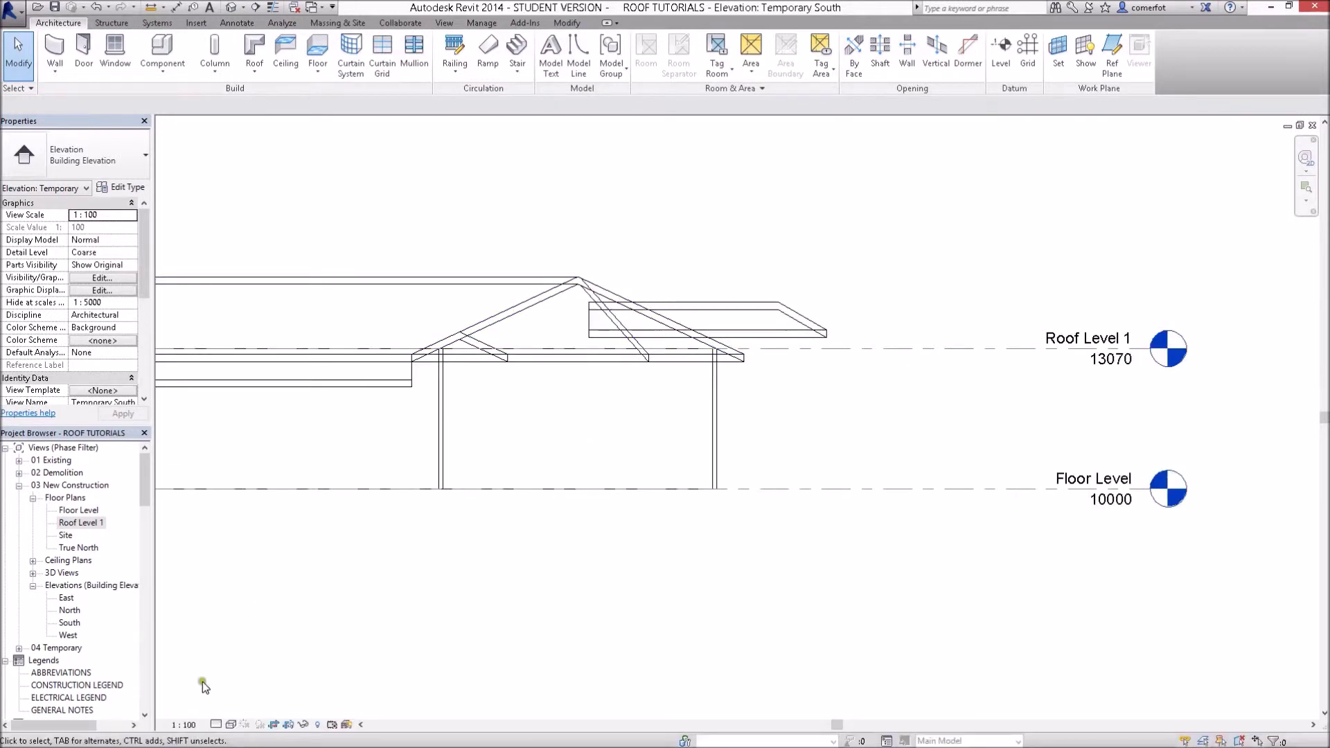
{"action": "left_click", "coordinate": [234, 725]}
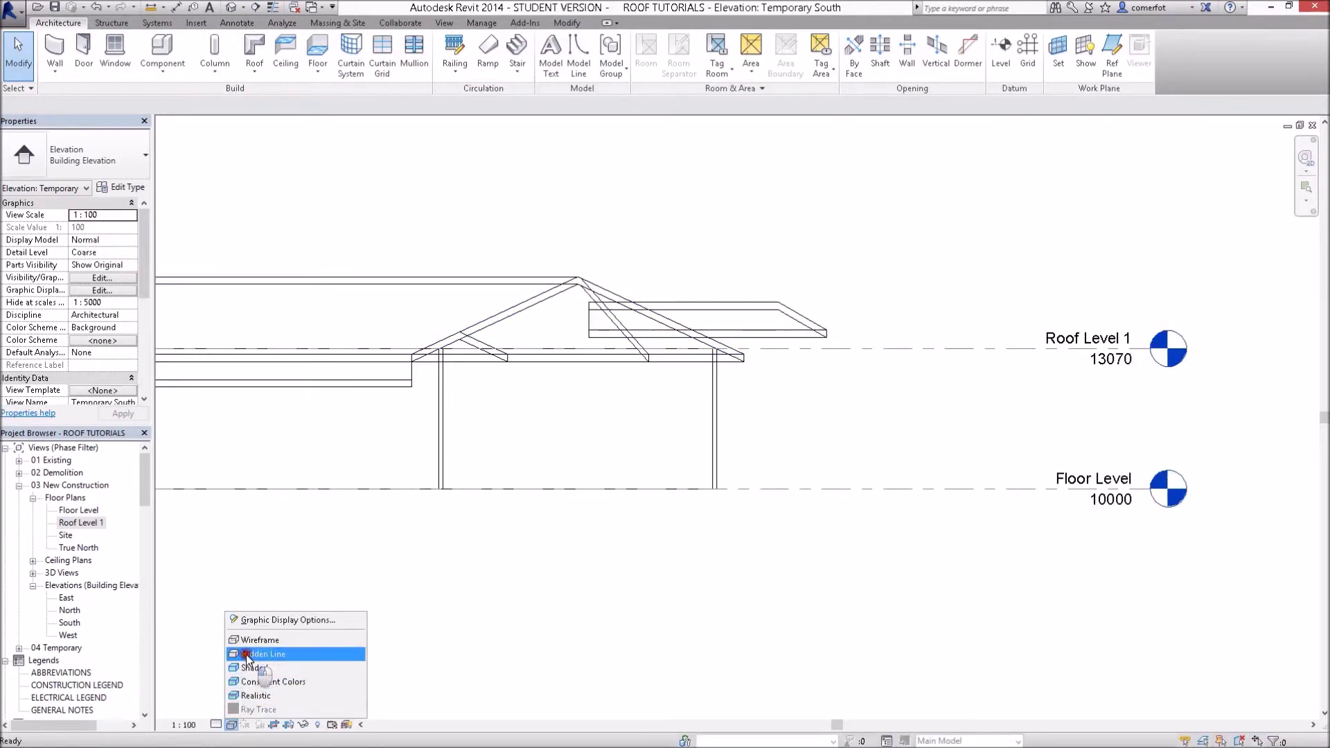
{"action": "left_click", "coordinate": [306, 654]}
{"action": "scroll", "coordinate": [650, 323], "scroll_direction": "up", "scroll_amount": 1}
{"action": "scroll", "coordinate": [652, 346], "scroll_direction": "up", "scroll_amount": 2}
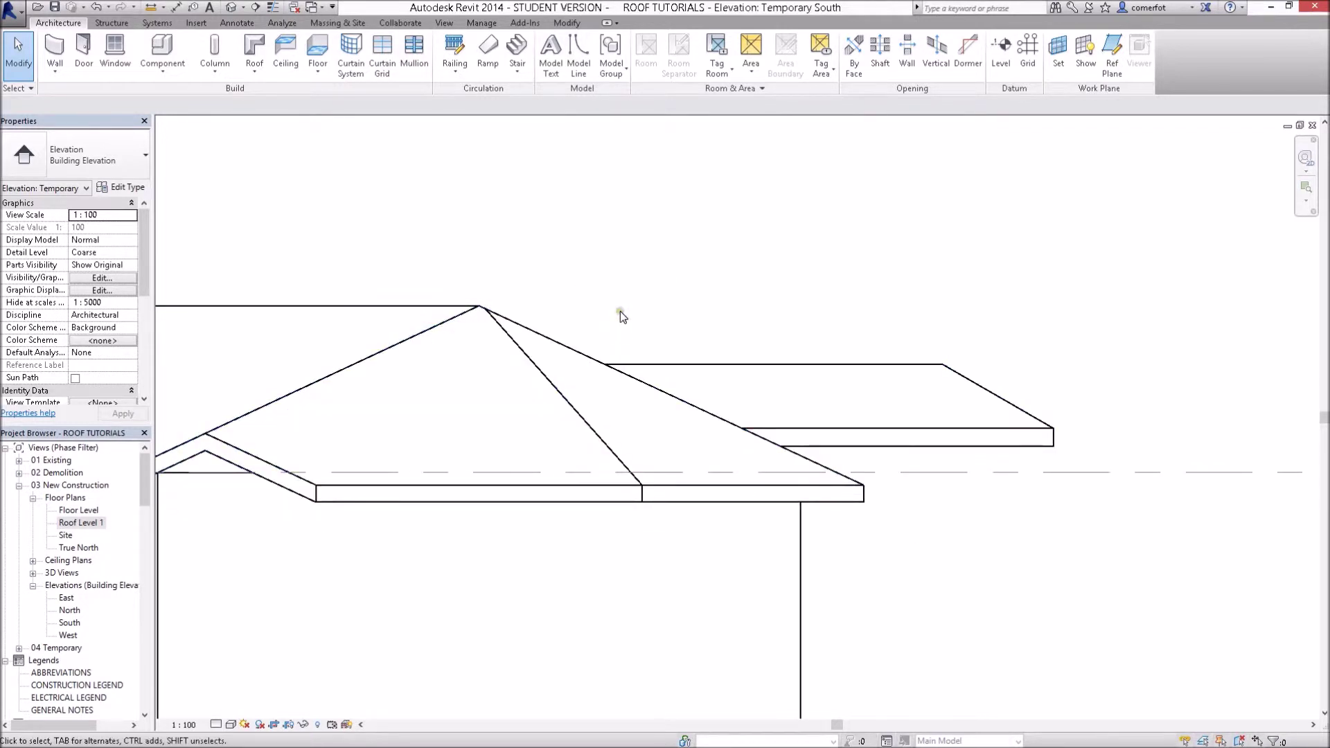
- Draw a vertical reference plane where the portico roof meets the hip slope
{"action": "key", "text": "r"}
{"action": "key", "text": "p"}
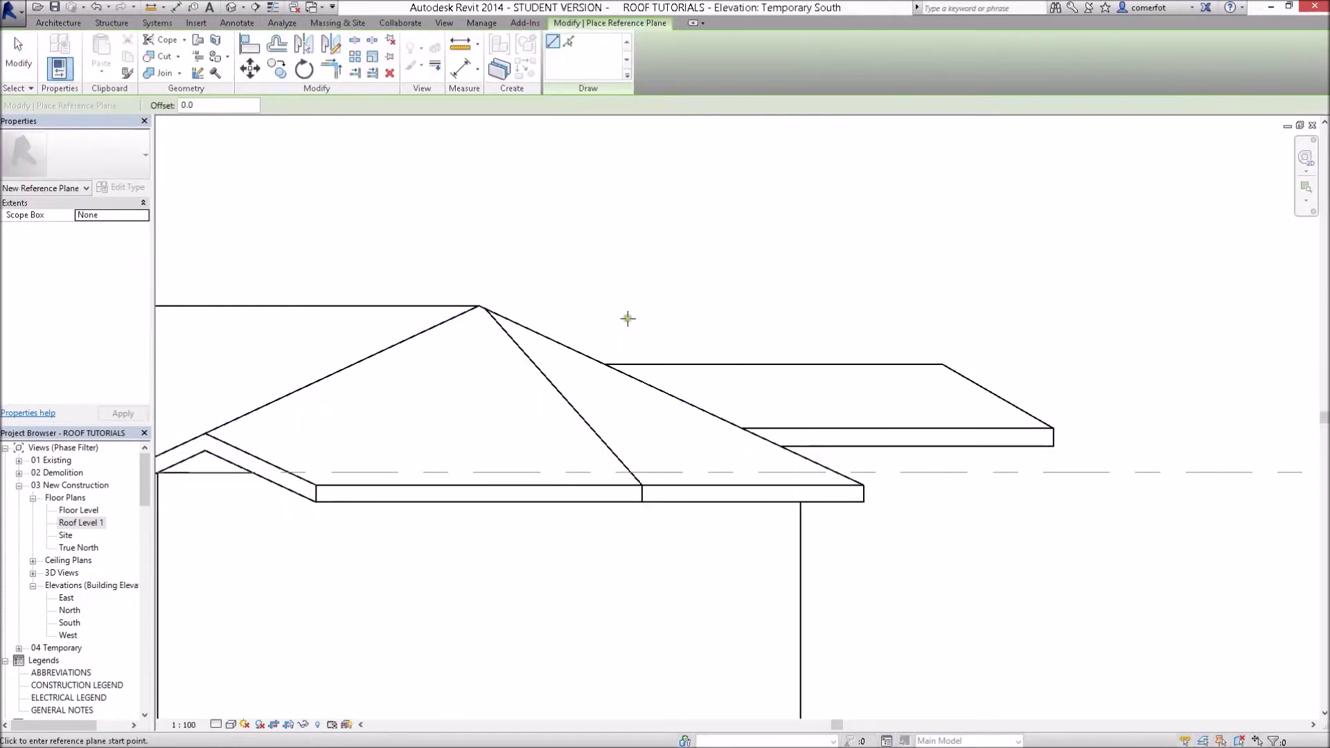
{"action": "left_click", "coordinate": [604, 363]}
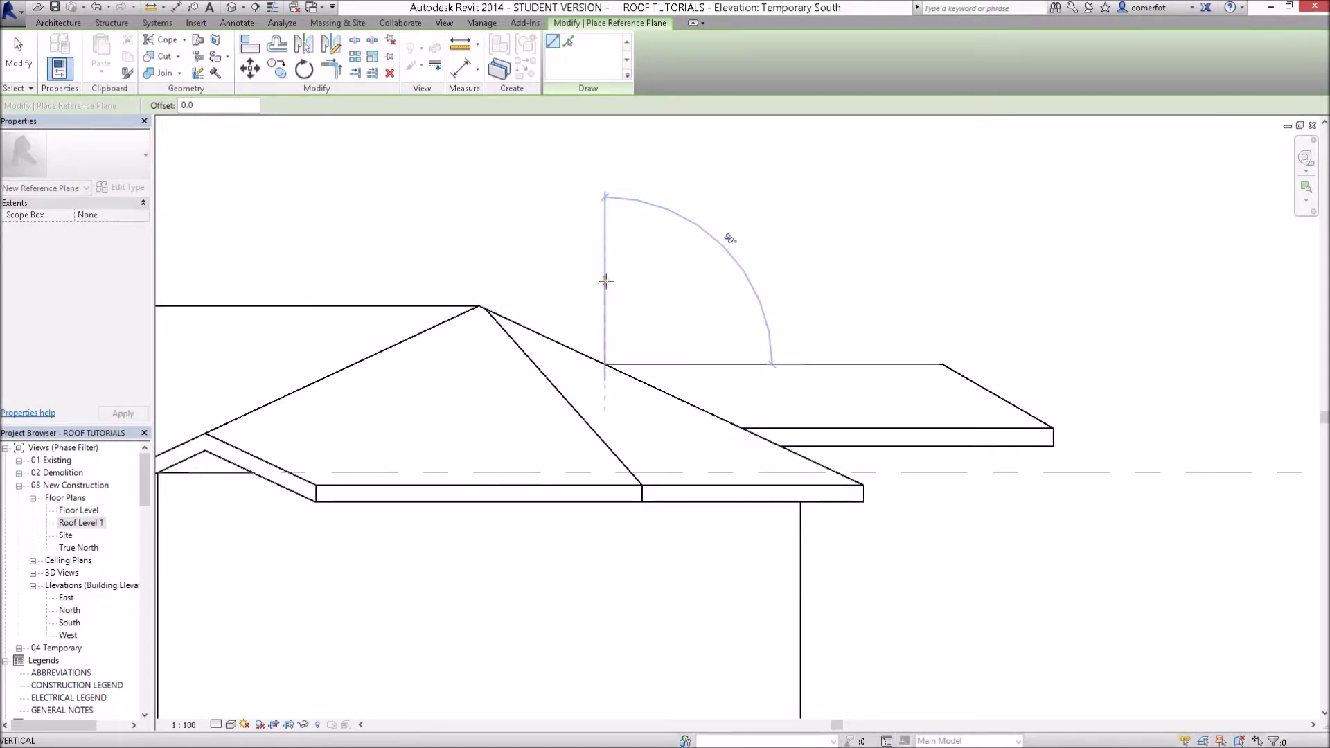
{"action": "left_click", "coordinate": [605, 280]}
{"action": "key", "text": "Escape"}
{"action": "key", "text": "Escape"}
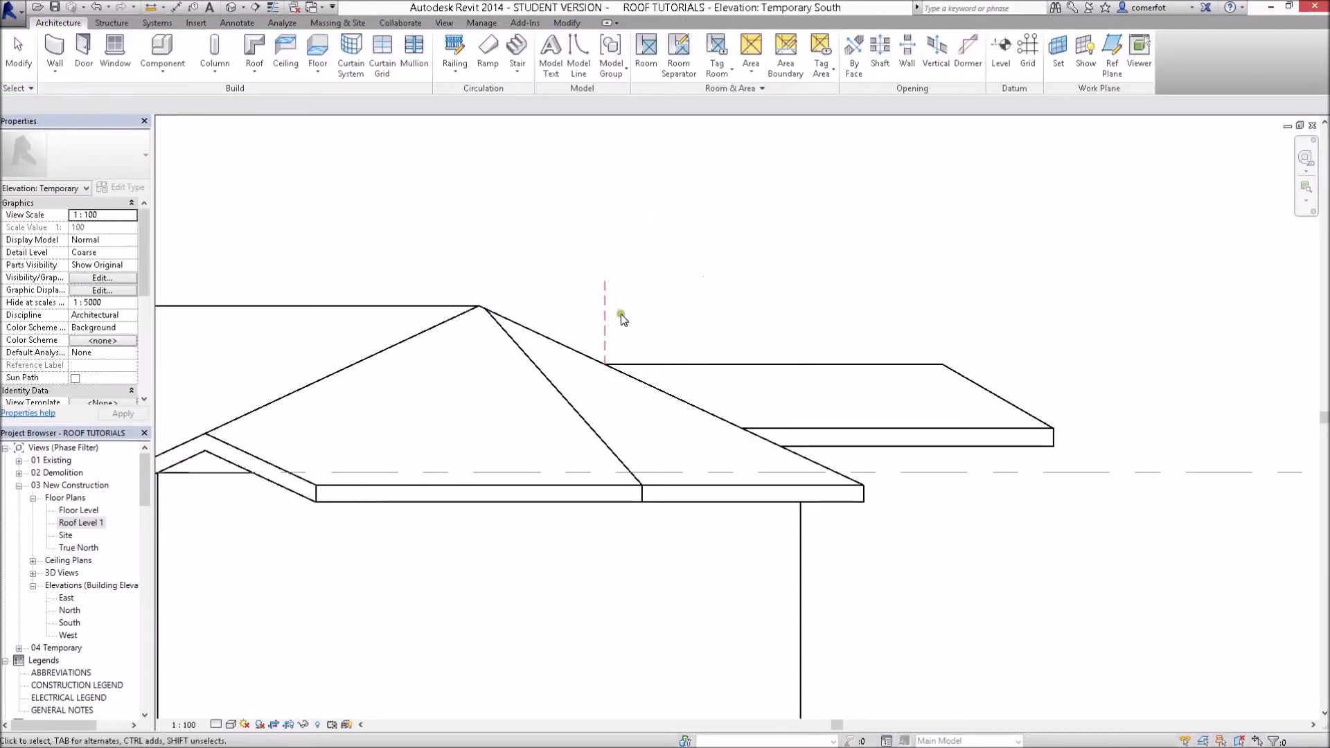
{"action": "left_click", "coordinate": [606, 317]}
{"action": "left_click", "coordinate": [681, 288]}
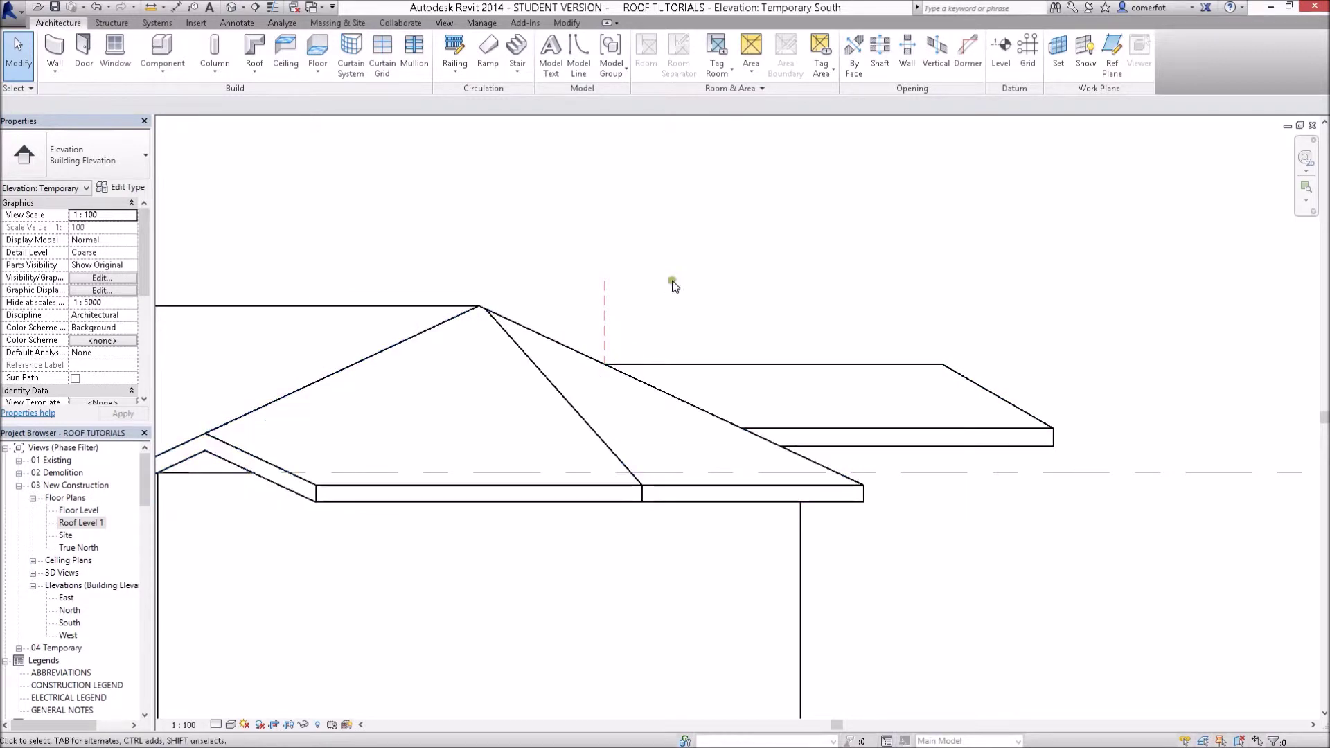
{"action": "scroll", "coordinate": [676, 289], "scroll_direction": "down", "scroll_amount": 2}
{"action": "scroll", "coordinate": [675, 290], "scroll_direction": "down", "scroll_amount": 1}
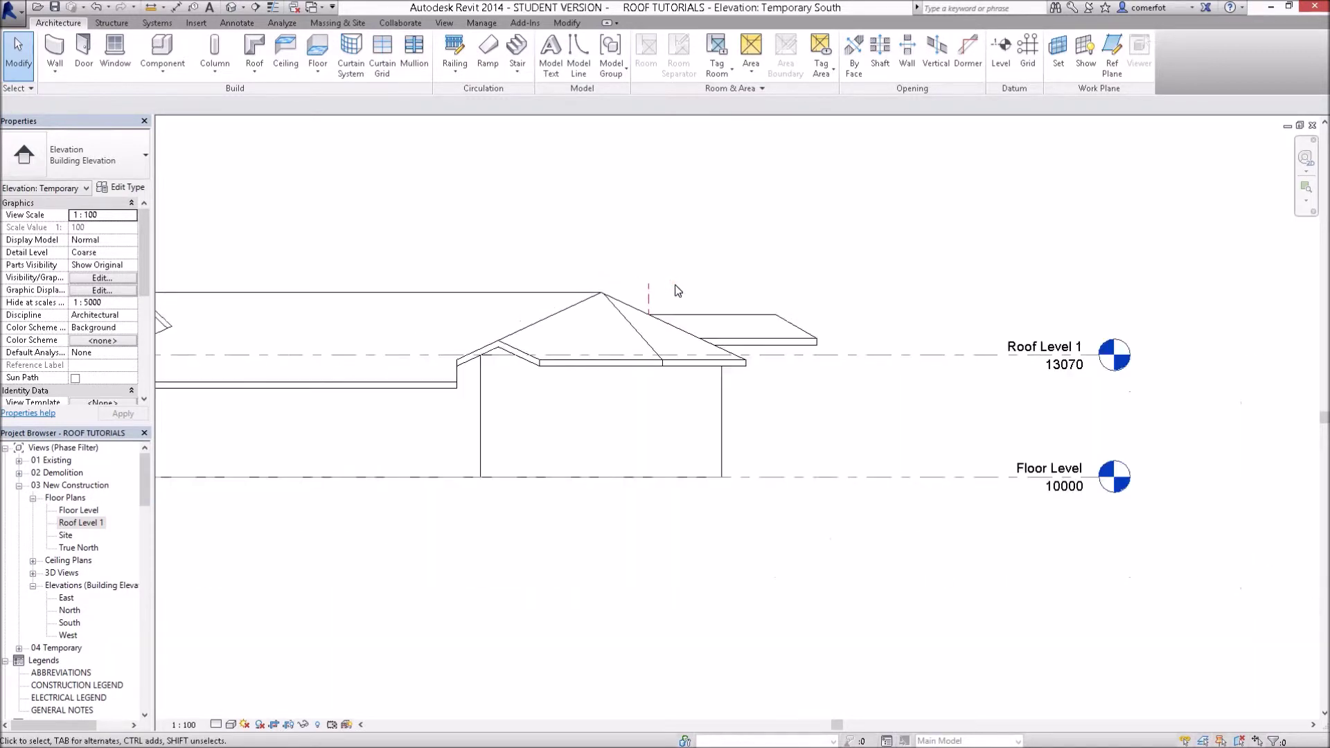
{"action": "scroll", "coordinate": [677, 289], "scroll_direction": "up", "scroll_amount": 1}
{"action": "scroll", "coordinate": [678, 289], "scroll_direction": "down", "scroll_amount": 1}
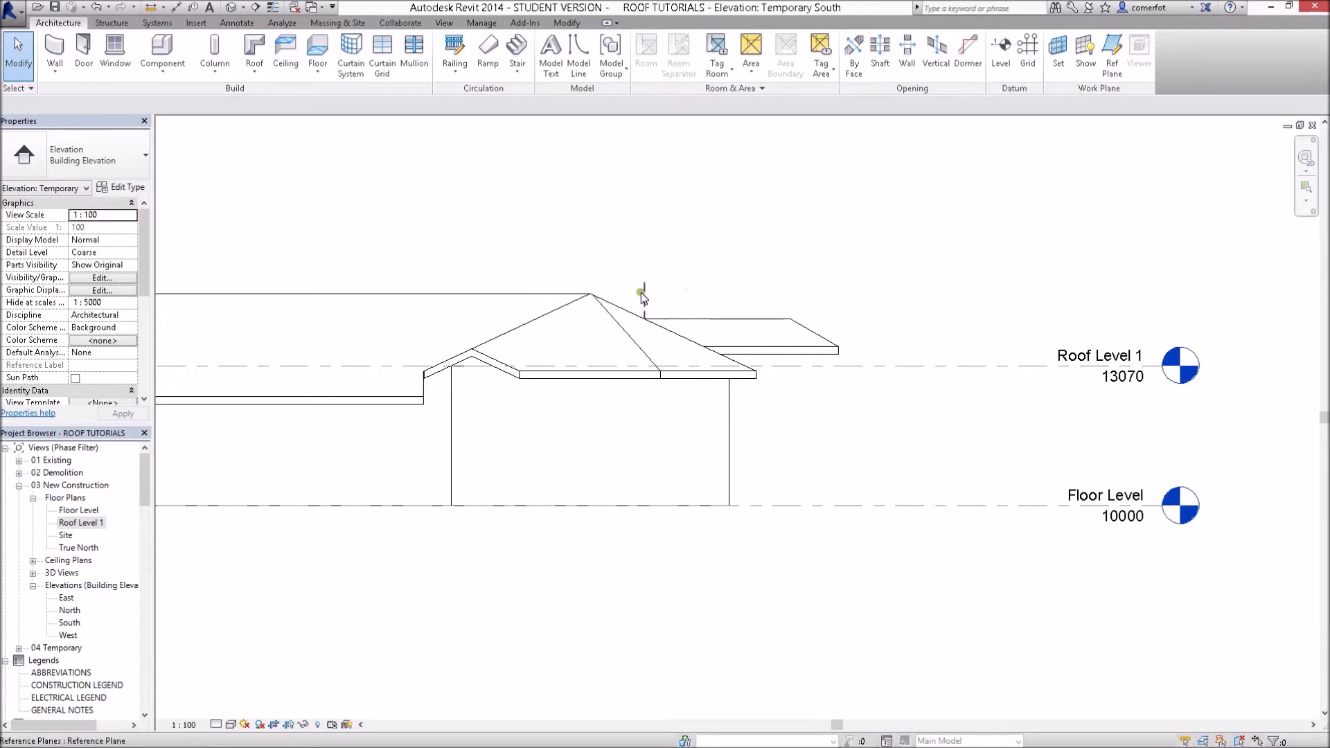
- Drag the reference plane's lower end down past the eaves through both roofs
{"action": "left_click", "coordinate": [643, 292]}
{"action": "left_click_drag", "start_coordinate": [645, 326], "coordinate": [644, 406]}
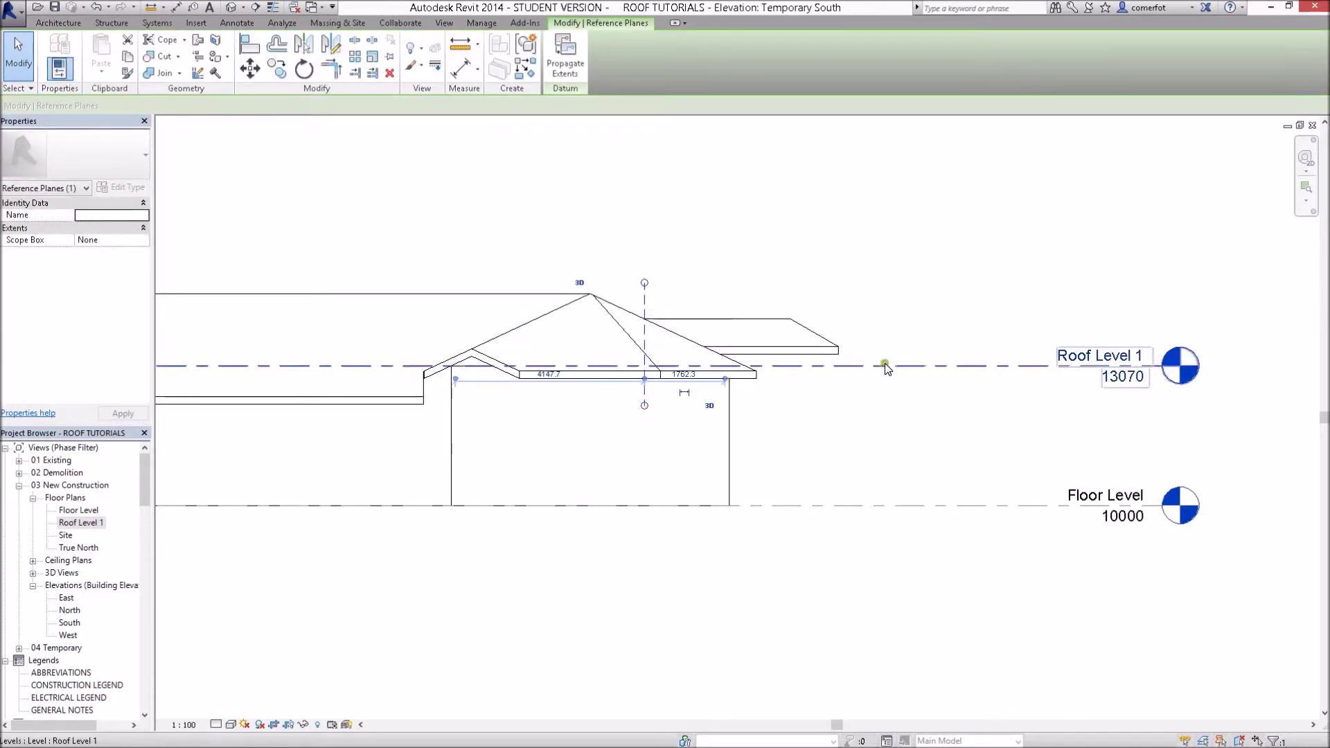
{"action": "left_click", "coordinate": [950, 244]}
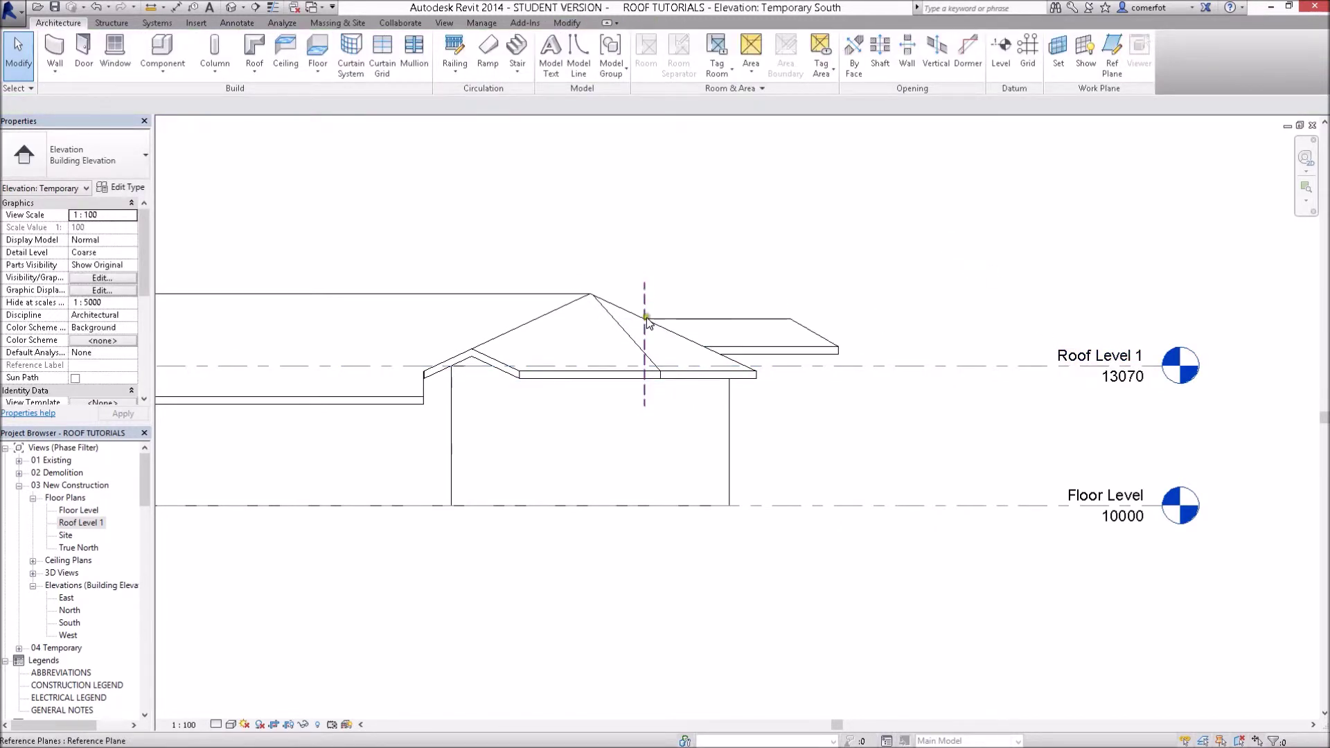
{"action": "scroll", "coordinate": [648, 296], "scroll_direction": "up", "scroll_amount": 3}
{"action": "scroll", "coordinate": [644, 321], "scroll_direction": "up", "scroll_amount": 3}
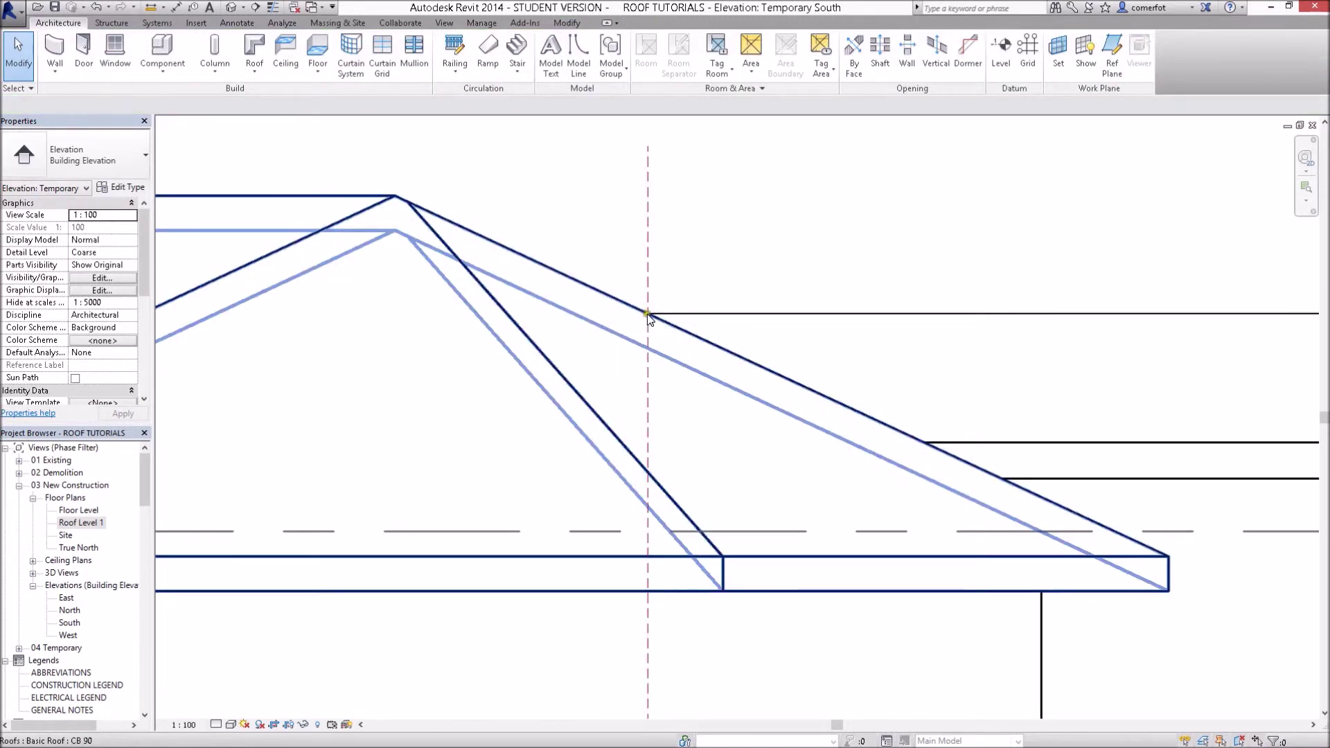
{"action": "scroll", "coordinate": [648, 313], "scroll_direction": "down", "scroll_amount": 2}
{"action": "scroll", "coordinate": [647, 314], "scroll_direction": "down", "scroll_amount": 2}
{"action": "scroll", "coordinate": [676, 419], "scroll_direction": "down", "scroll_amount": 3}
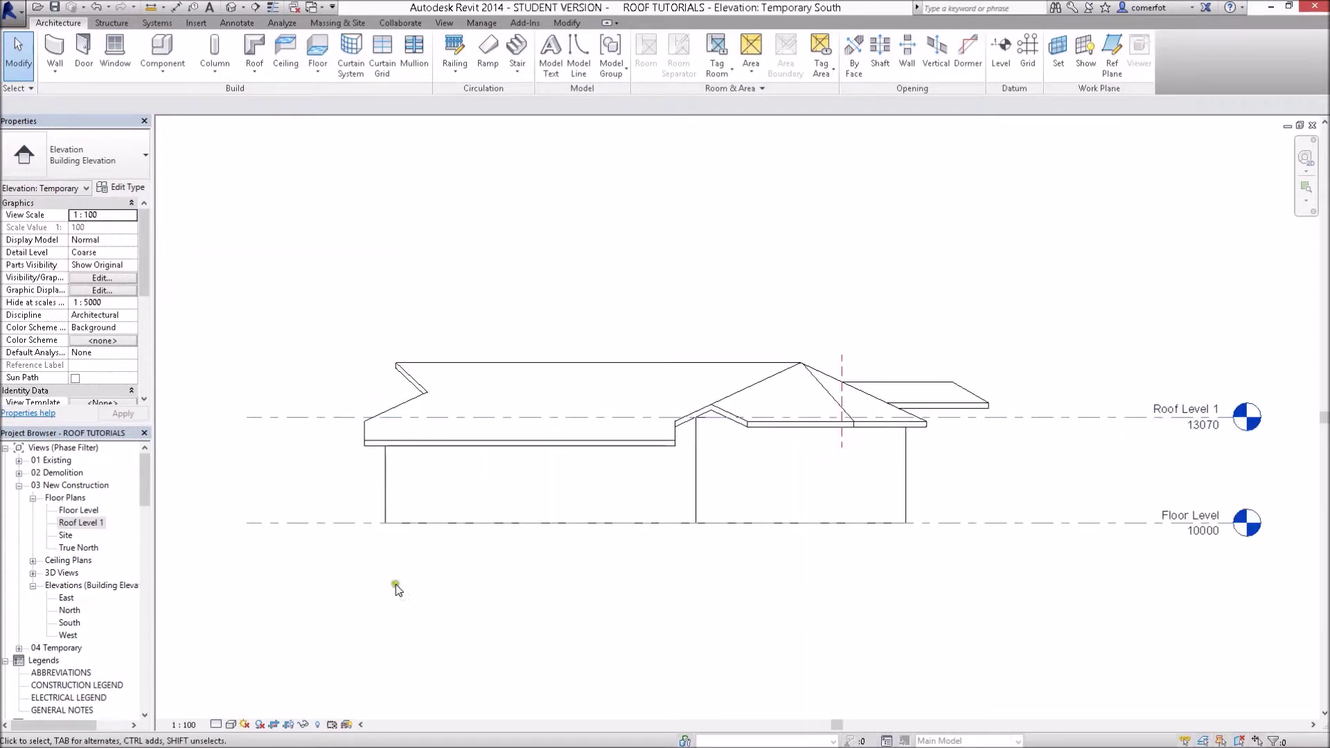
- Open Roof Level 1, zoom to the portico, and check the ridge–reference plane intersection
{"action": "double_click", "coordinate": [82, 523]}
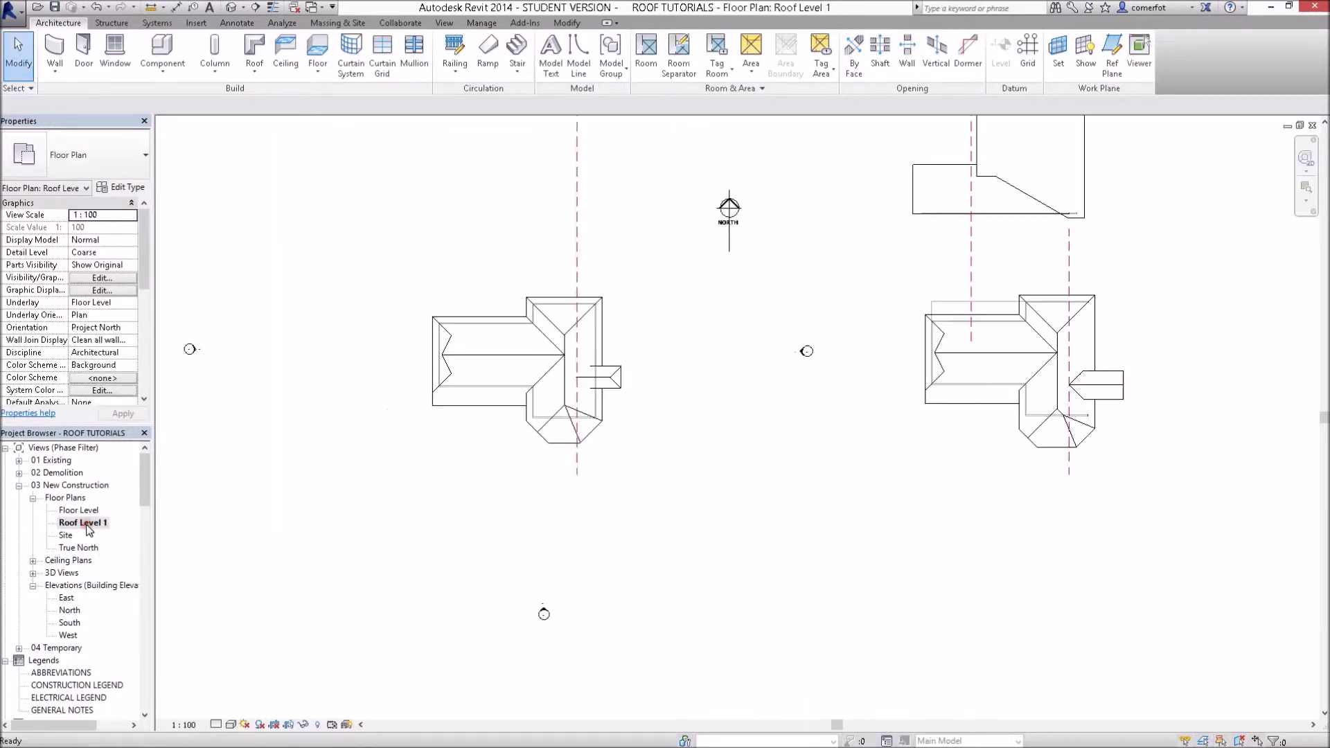
{"action": "mouse_move", "coordinate": [389, 537]}
{"action": "middle_mouse_down"}
{"action": "mouse_move", "coordinate": [463, 567]}
{"action": "mouse_move", "coordinate": [433, 628]}
{"action": "middle_mouse_up"}
{"action": "scroll", "coordinate": [580, 395], "scroll_direction": "up", "scroll_amount": 2}
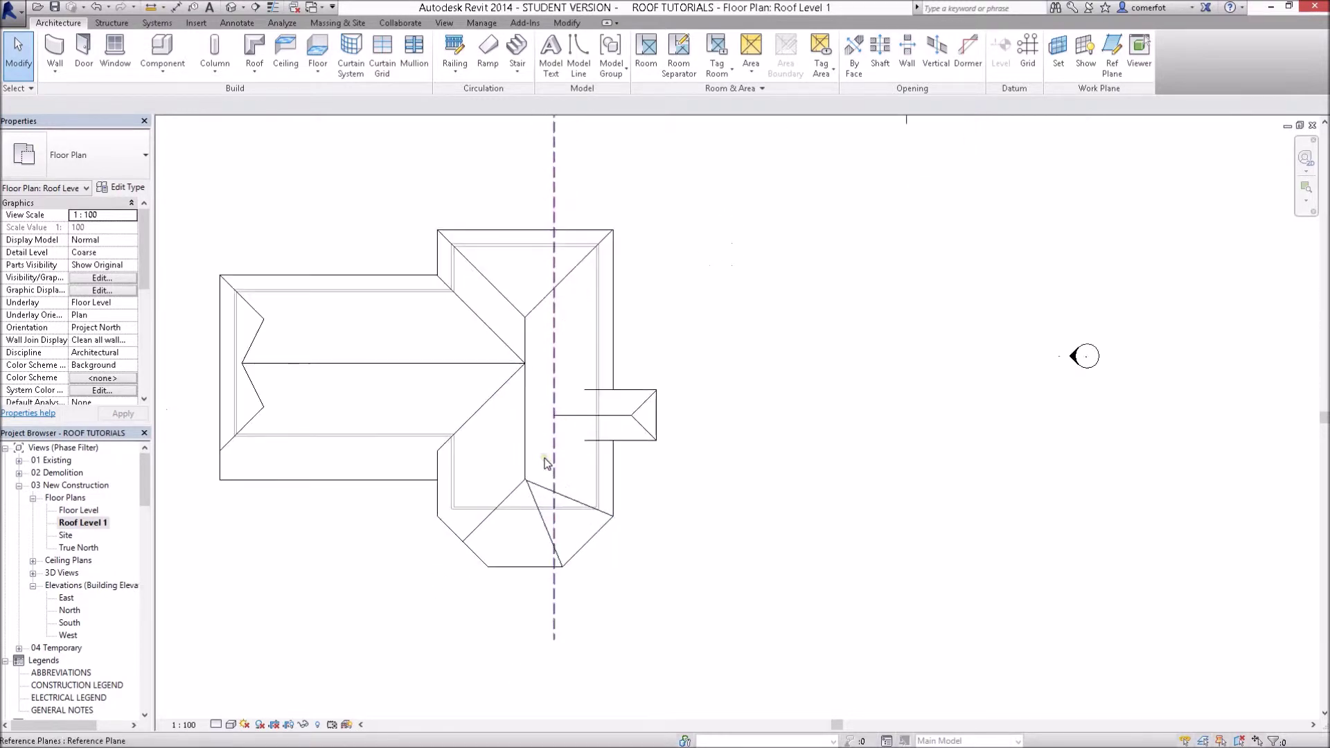
{"action": "scroll", "coordinate": [581, 394], "scroll_direction": "up", "scroll_amount": 2}
{"action": "scroll", "coordinate": [571, 346], "scroll_direction": "up", "scroll_amount": 3}
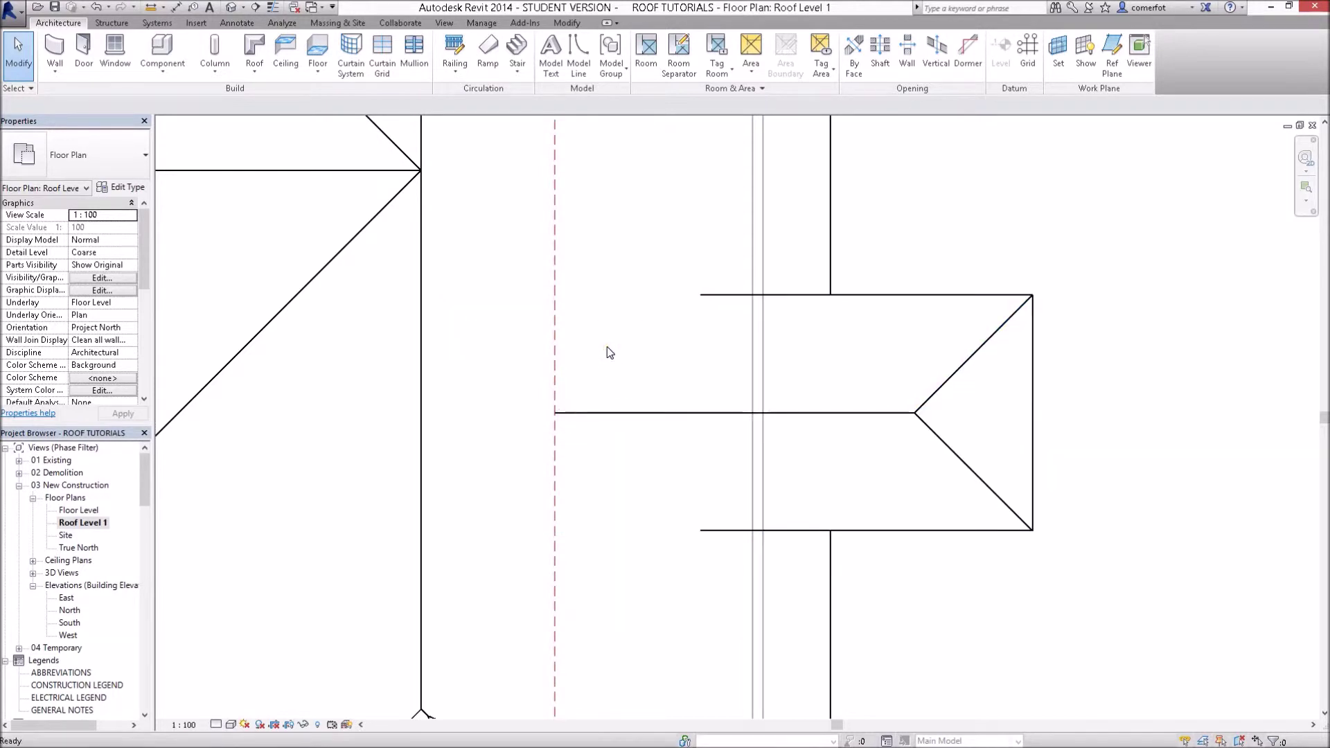
{"action": "key", "text": "r"}
{"action": "key", "text": "p"}
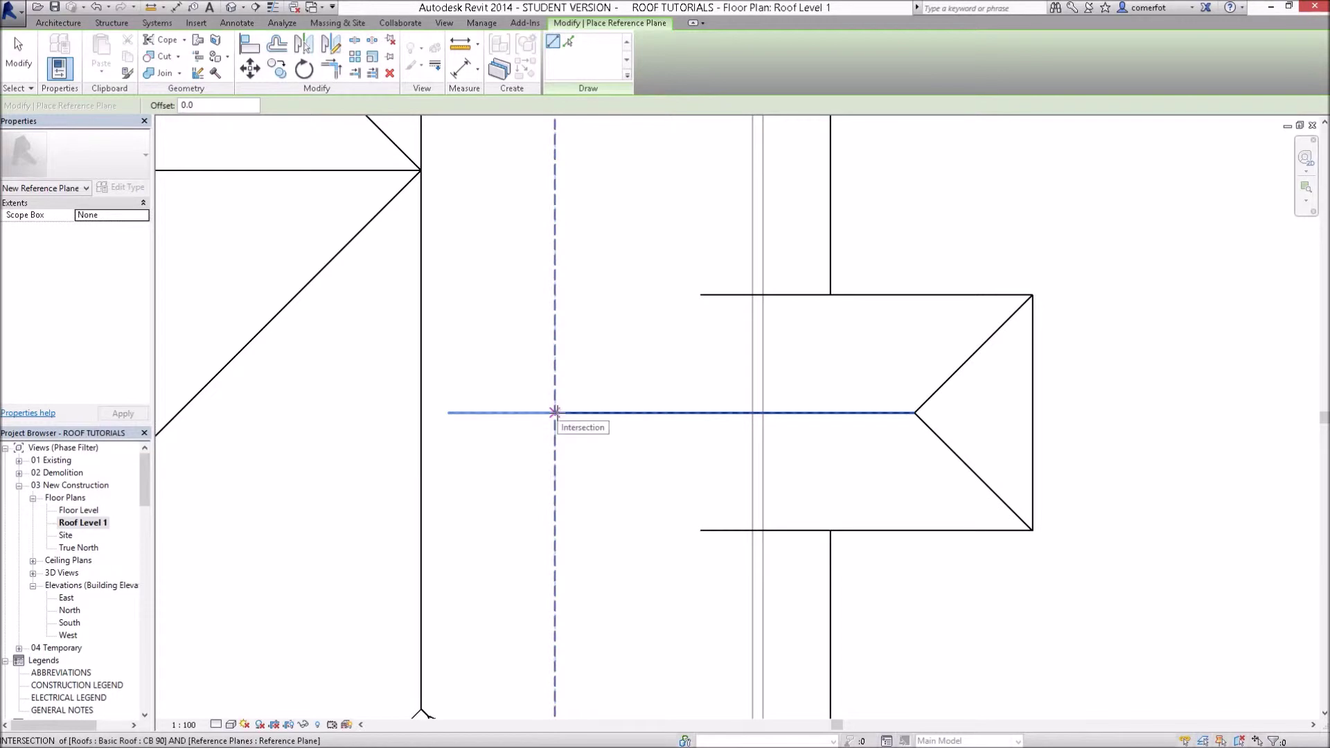
{"action": "left_click", "coordinate": [555, 413]}
{"action": "key", "text": "Escape"}
{"action": "key", "text": "Escape"}
{"action": "scroll", "coordinate": [585, 336], "scroll_direction": "down", "scroll_amount": 1}
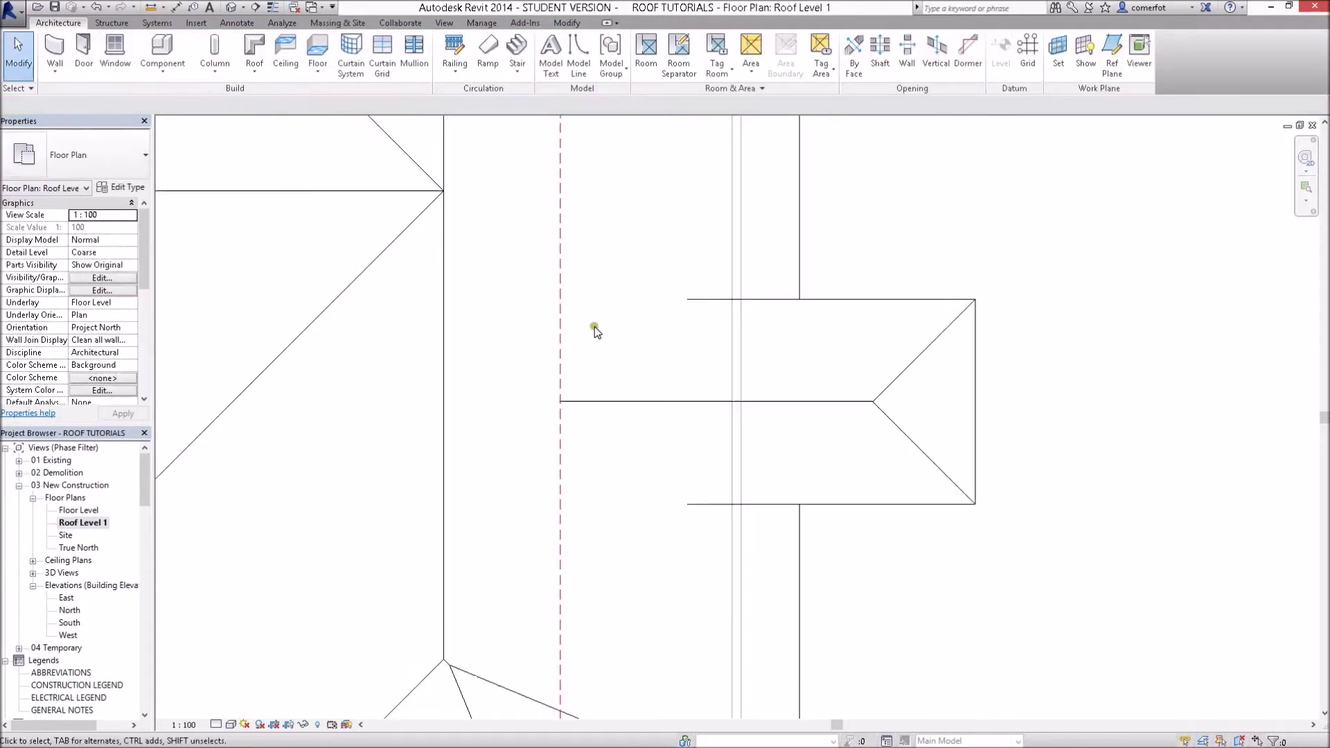
{"action": "scroll", "coordinate": [595, 332], "scroll_direction": "down", "scroll_amount": 1}
{"action": "scroll", "coordinate": [594, 333], "scroll_direction": "down", "scroll_amount": 1}
- Edit the portico roof footprint and draw a horizontal ridge boundary line past the reference plane
{"action": "left_click", "coordinate": [668, 316]}
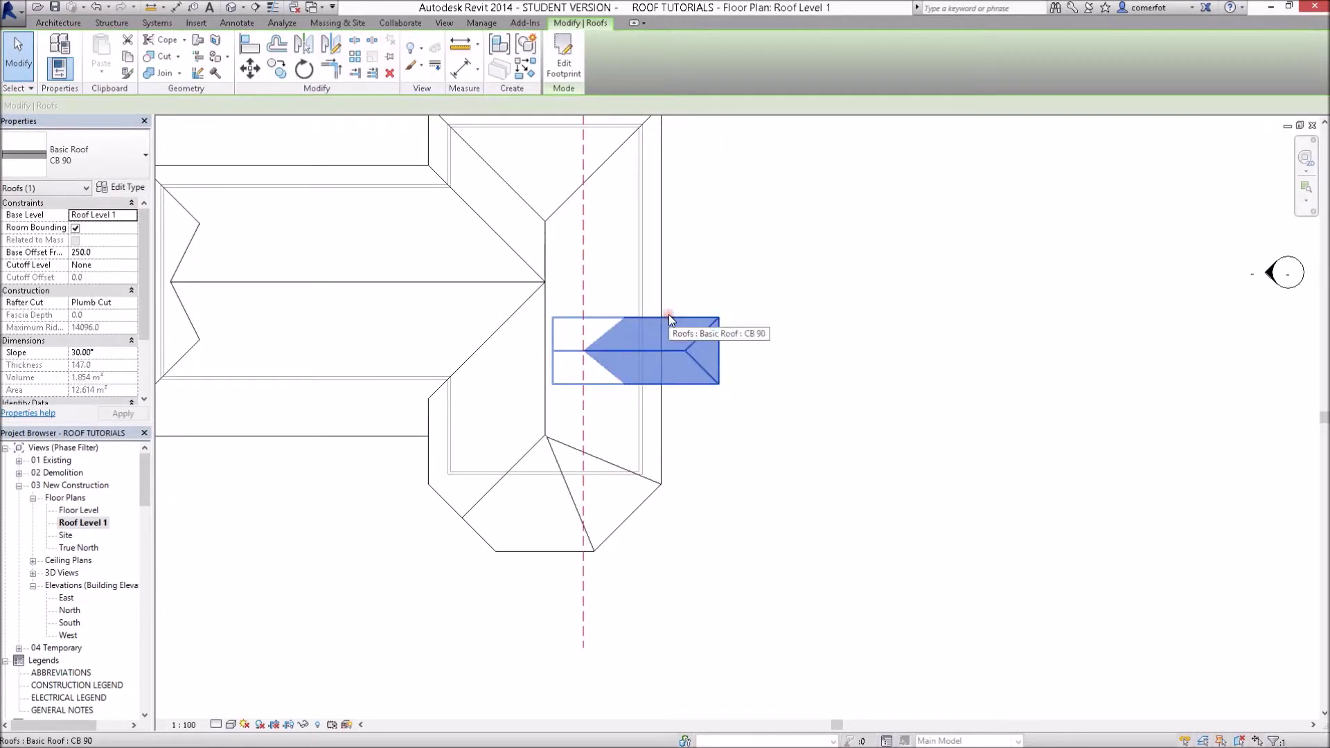
{"action": "left_click", "coordinate": [577, 55]}
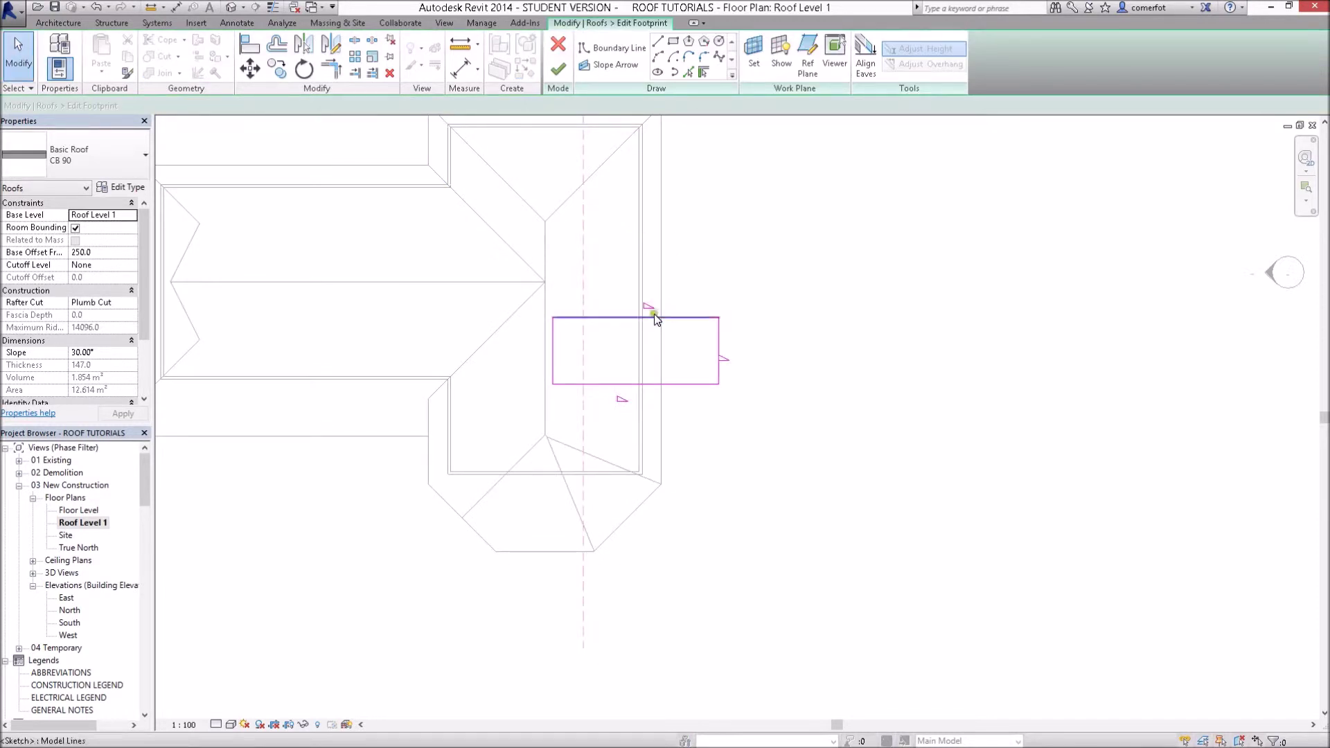
{"action": "left_click", "coordinate": [658, 42]}
{"action": "left_click", "coordinate": [718, 353]}
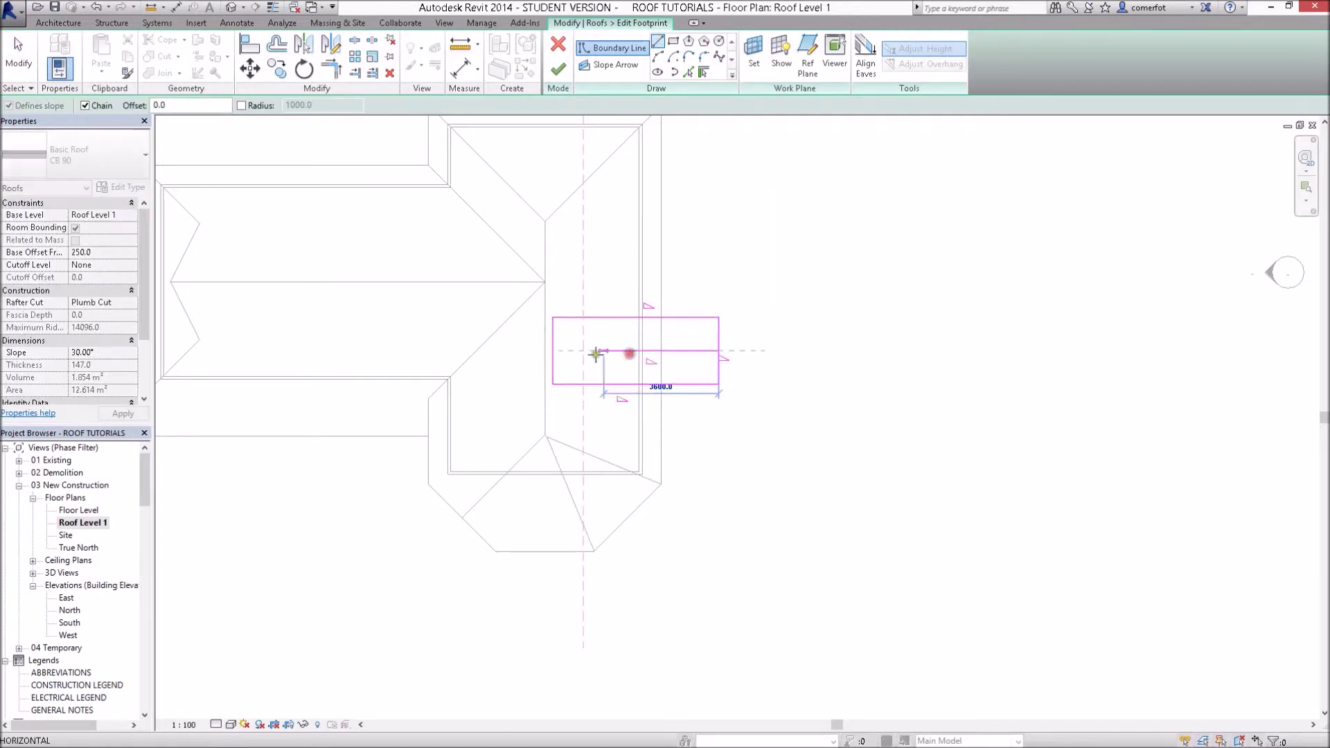
{"action": "left_click", "coordinate": [520, 350]}
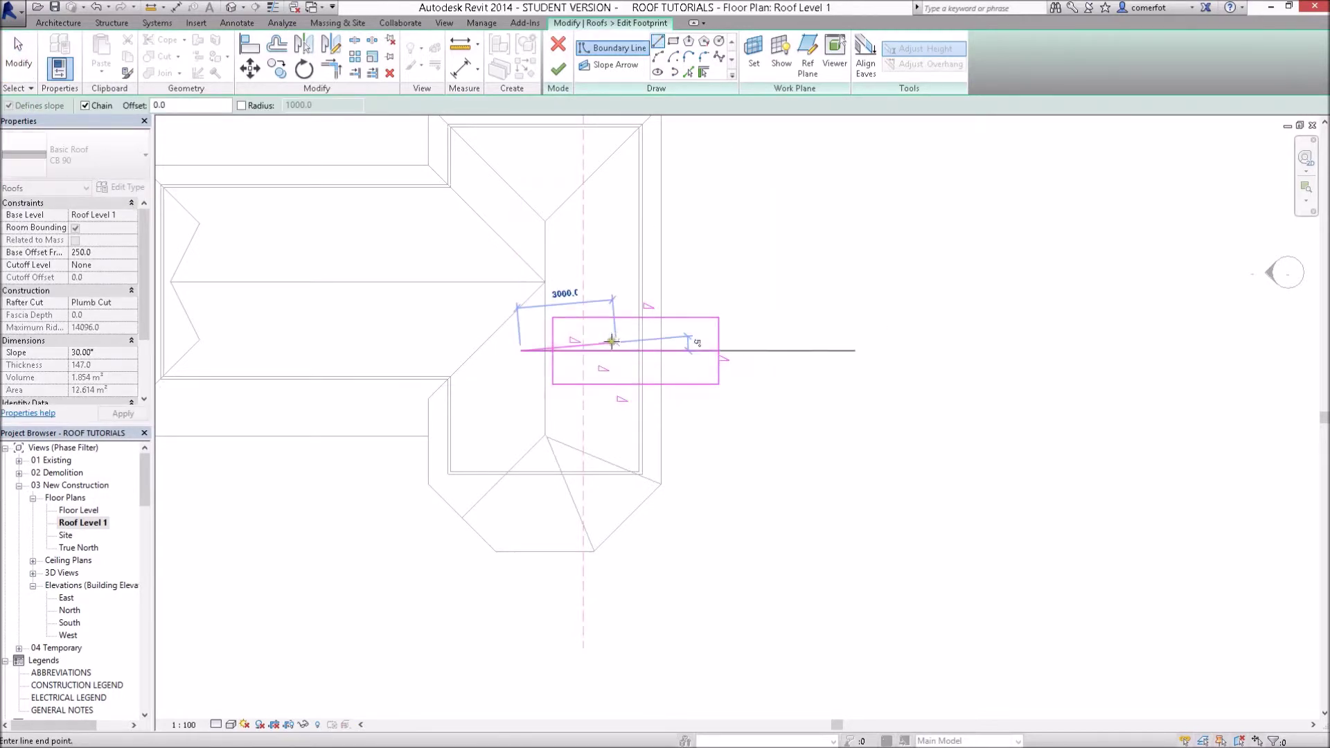
{"action": "key", "text": "Escape"}
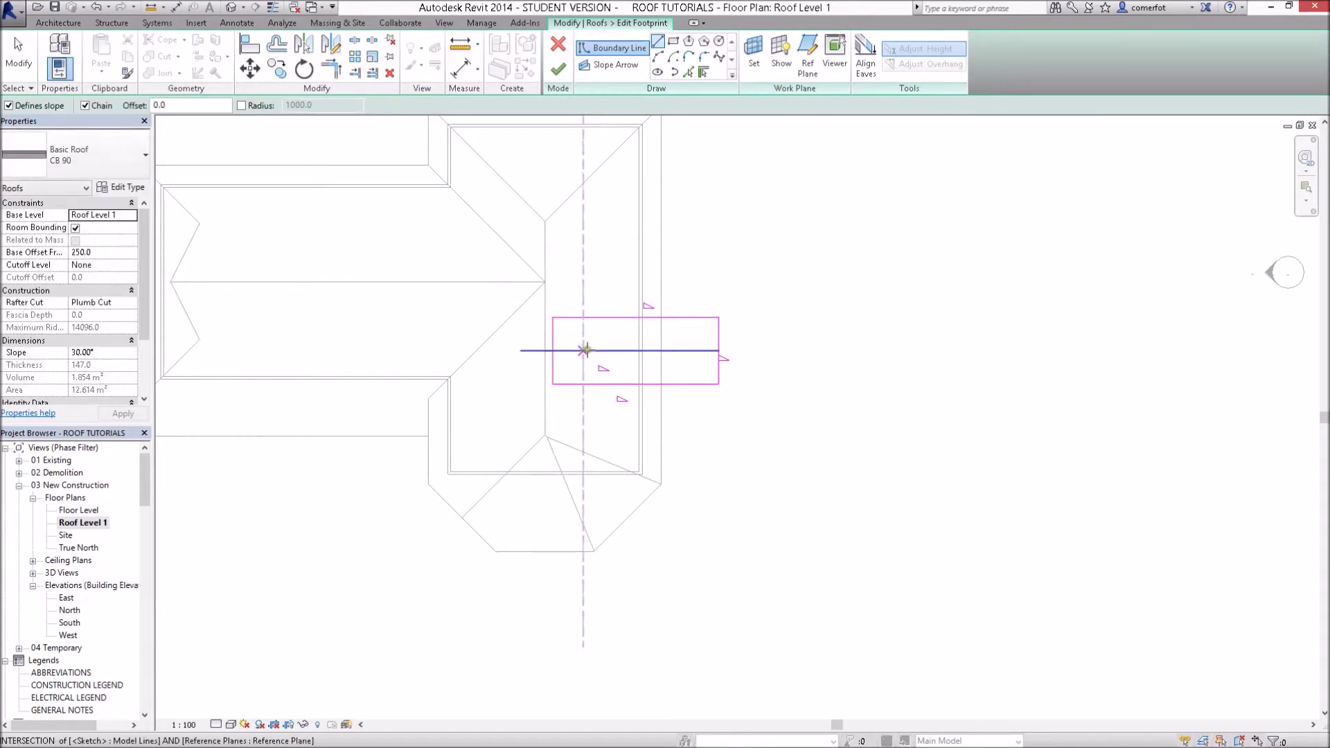
- Draw a 45° diagonal boundary line from the ridge–reference plane intersection
{"action": "left_click", "coordinate": [587, 351]}
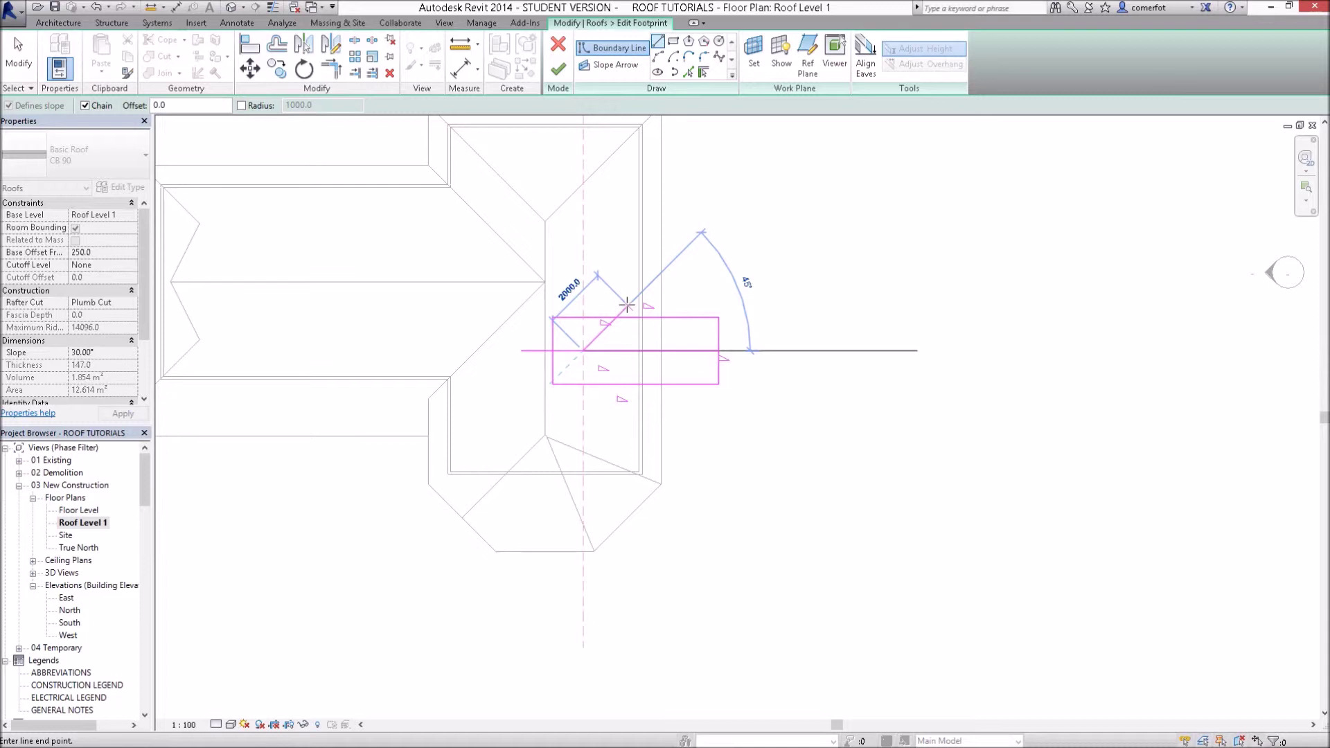
{"action": "left_click", "coordinate": [629, 304]}
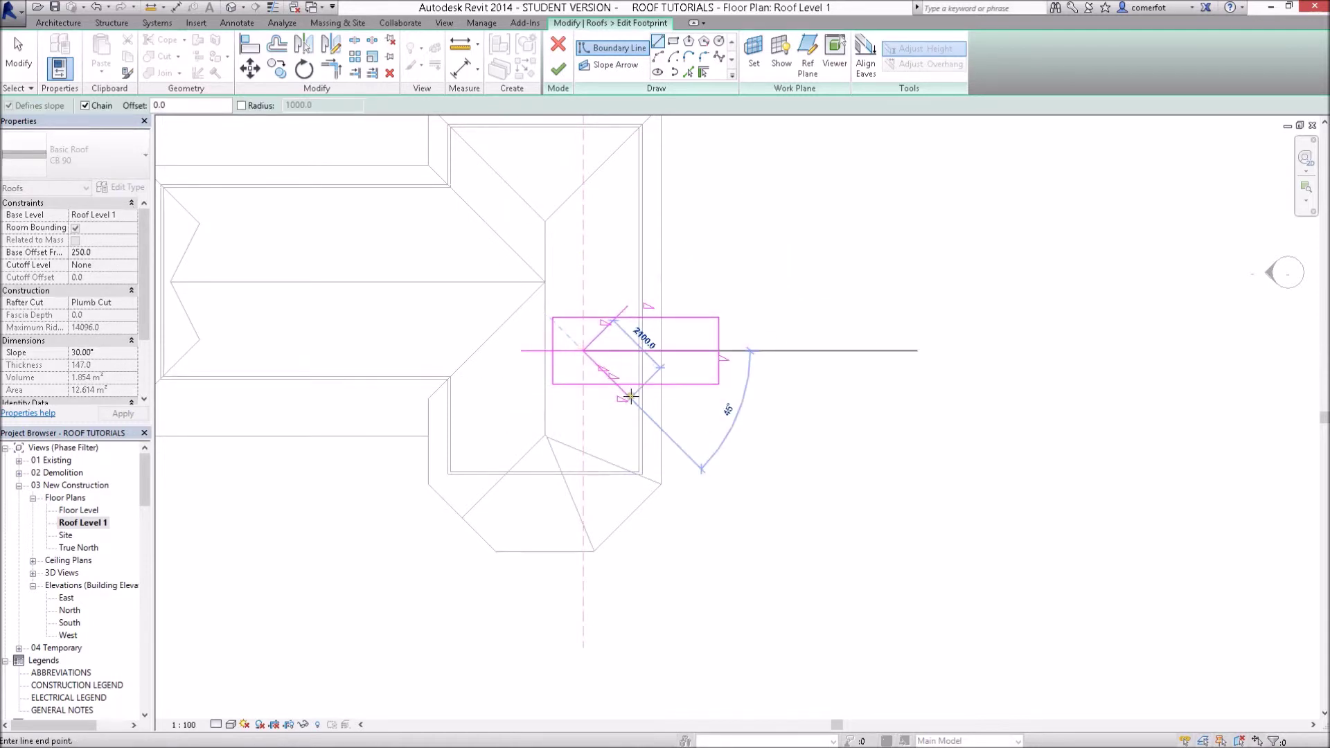
{"action": "key", "text": "Escape"}
{"action": "key", "text": "Escape"}
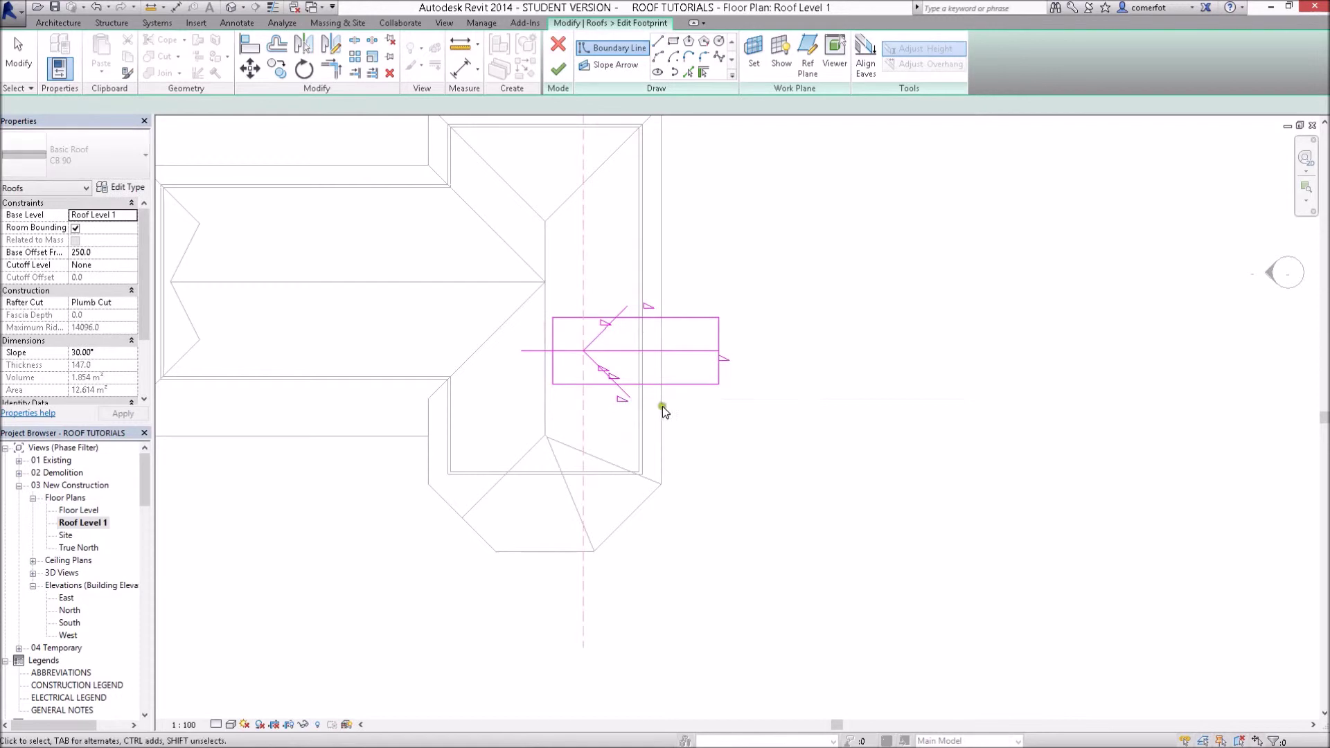
{"action": "scroll", "coordinate": [630, 386], "scroll_direction": "up", "scroll_amount": 3}
- Turn off Defines Slope on both diagonals and delete the horizontal ridge line
{"action": "left_click", "coordinate": [561, 268]}
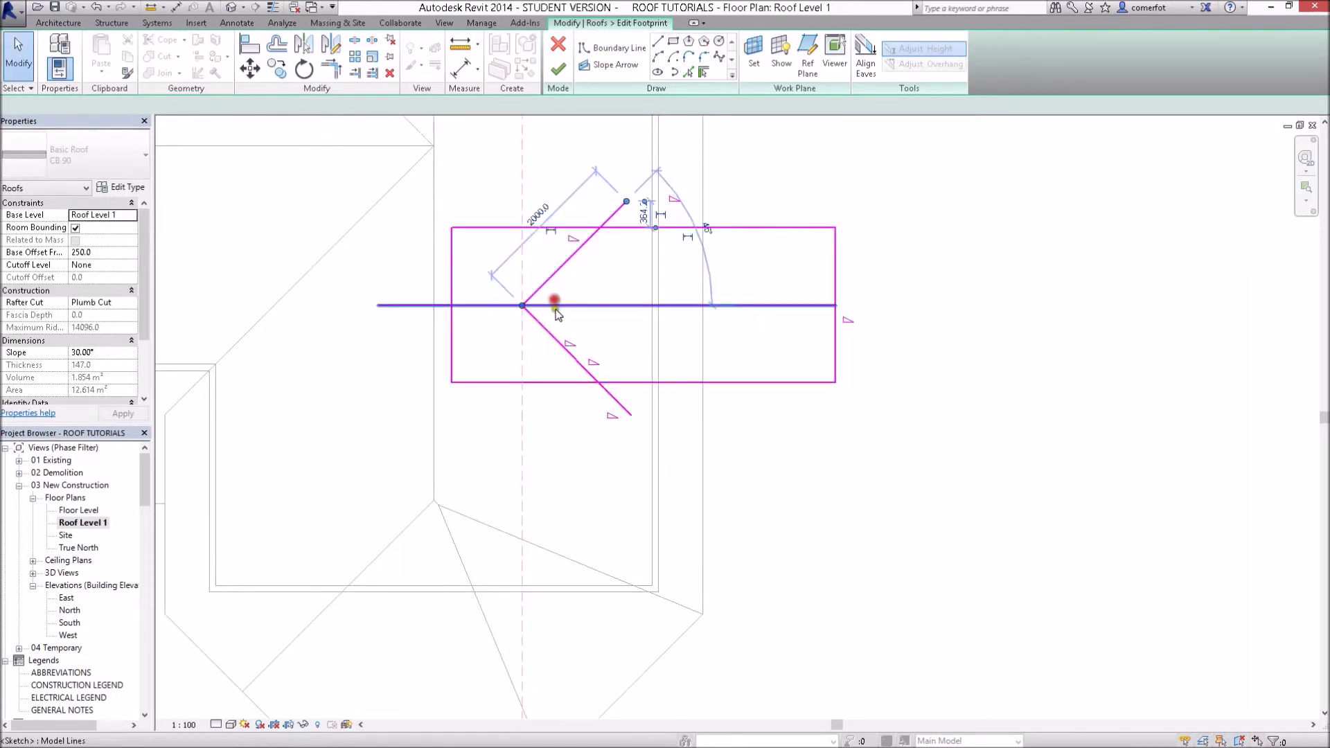
{"action": "left_click", "coordinate": [557, 335], "text": "ctrl"}
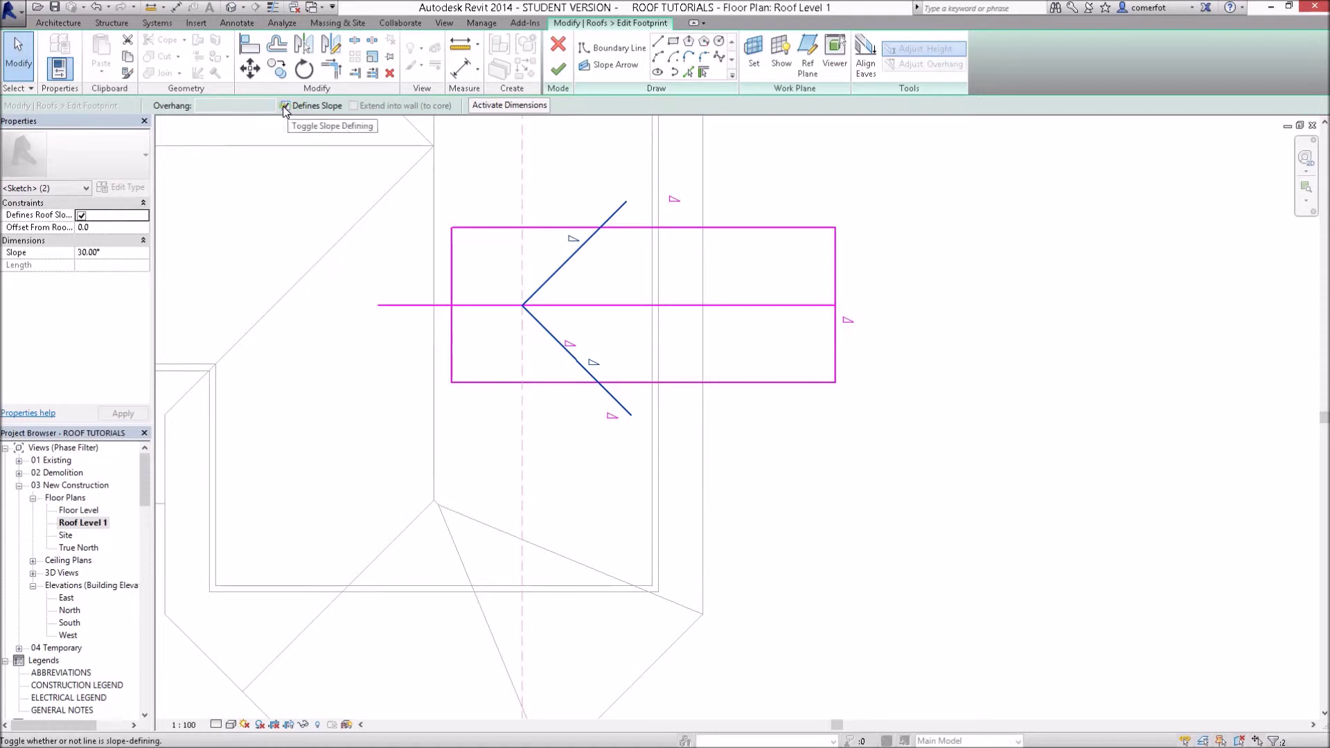
{"action": "left_click", "coordinate": [927, 205]}
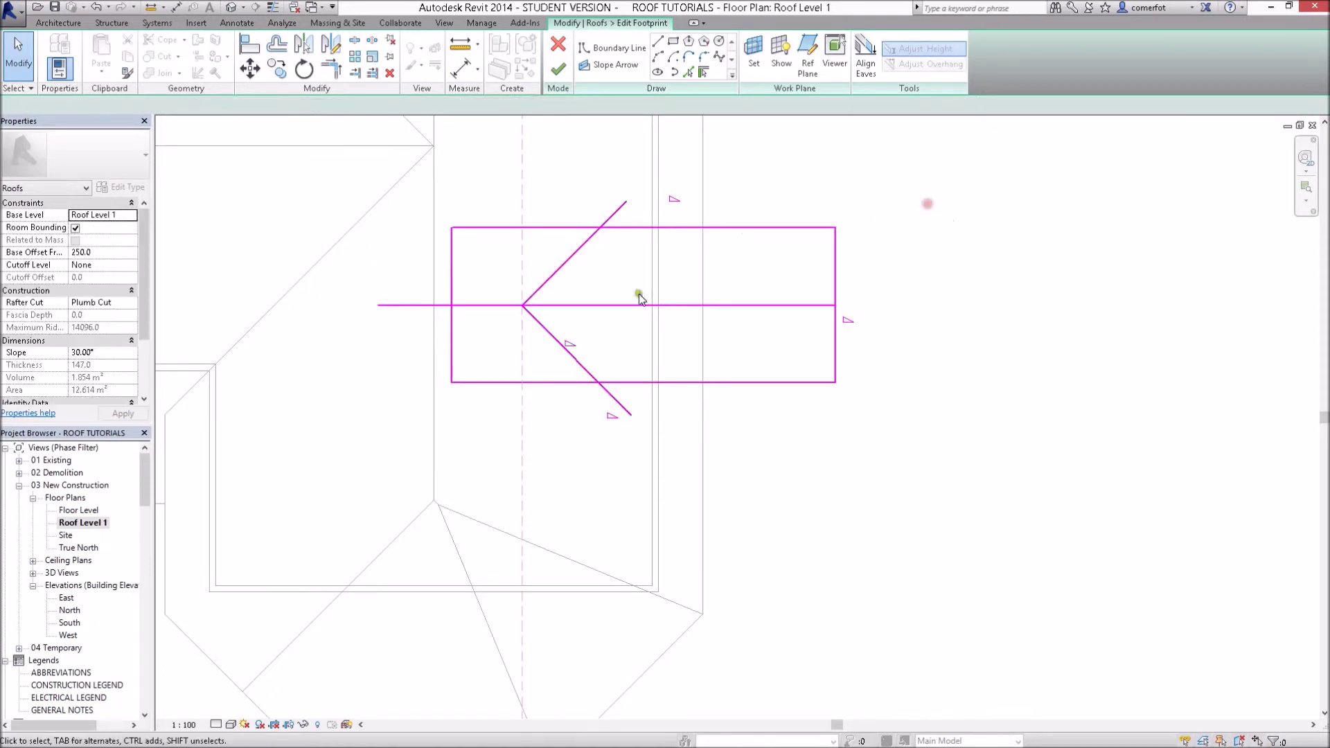
{"action": "left_click", "coordinate": [614, 305]}
{"action": "key", "text": "Delete"}
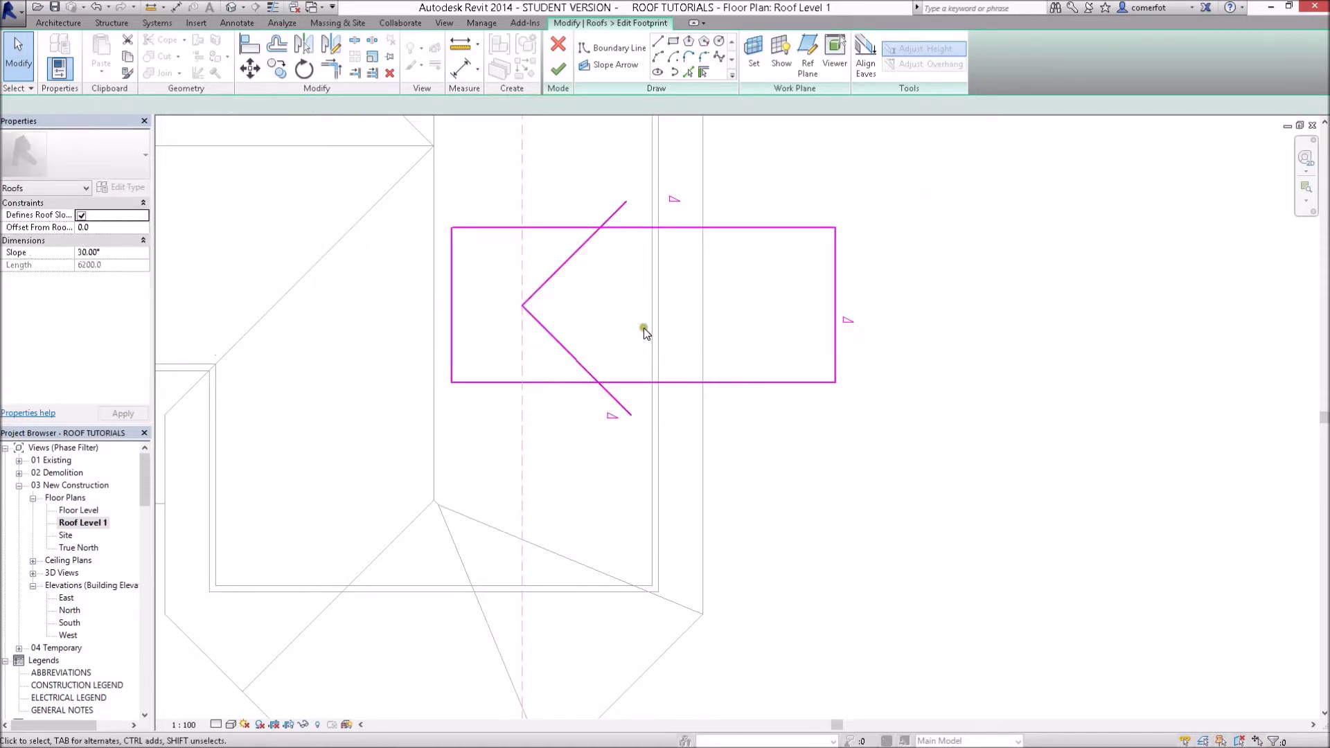
{"action": "scroll", "coordinate": [644, 329], "scroll_direction": "down", "scroll_amount": 2}
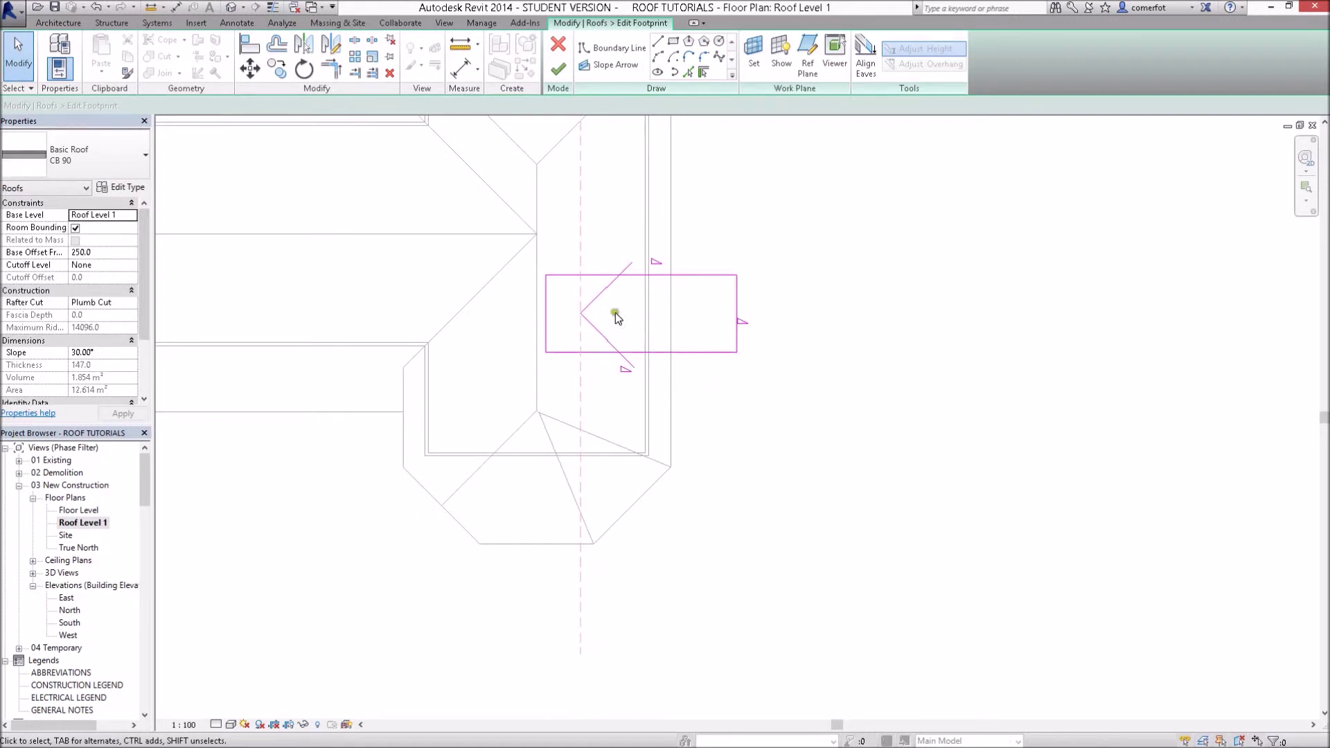
- Trim the top and bottom edges to the diagonals and delete the leftover end line
{"action": "key", "text": "t"}
{"action": "key", "text": "r"}
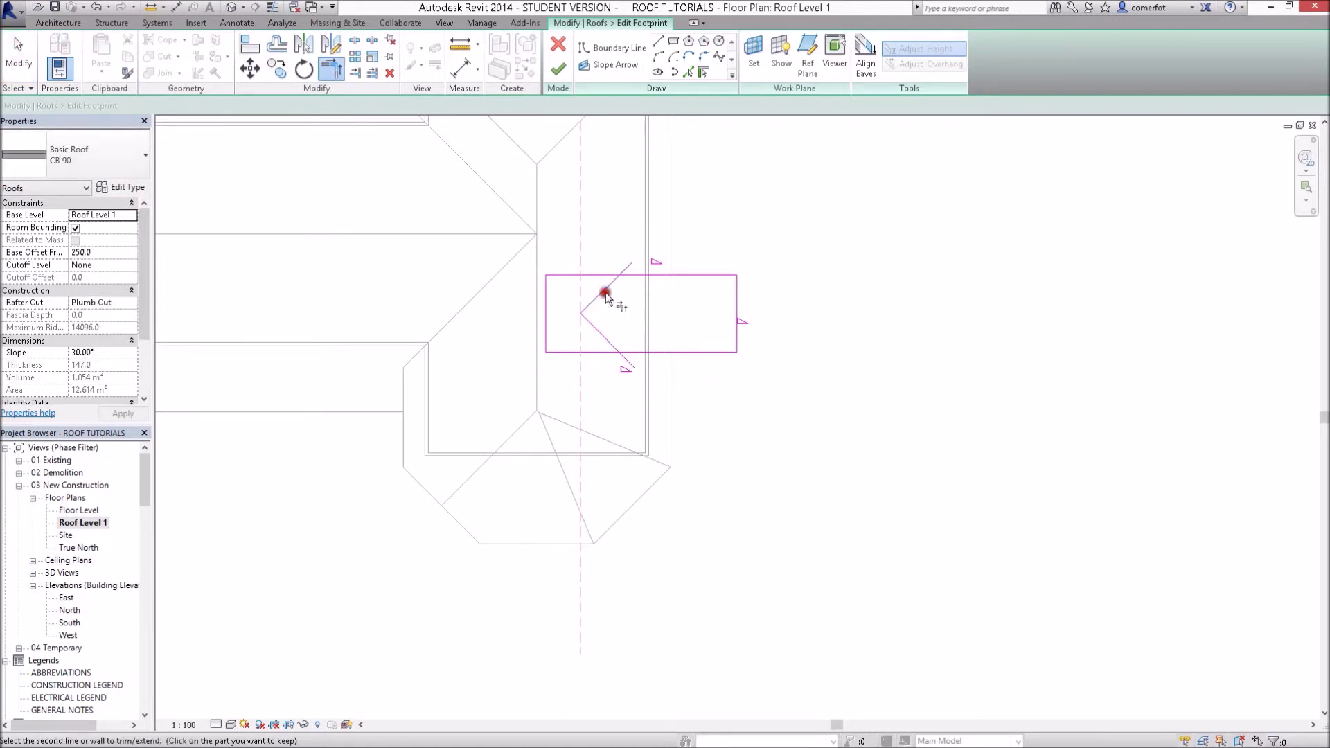
{"action": "left_click", "coordinate": [639, 279]}
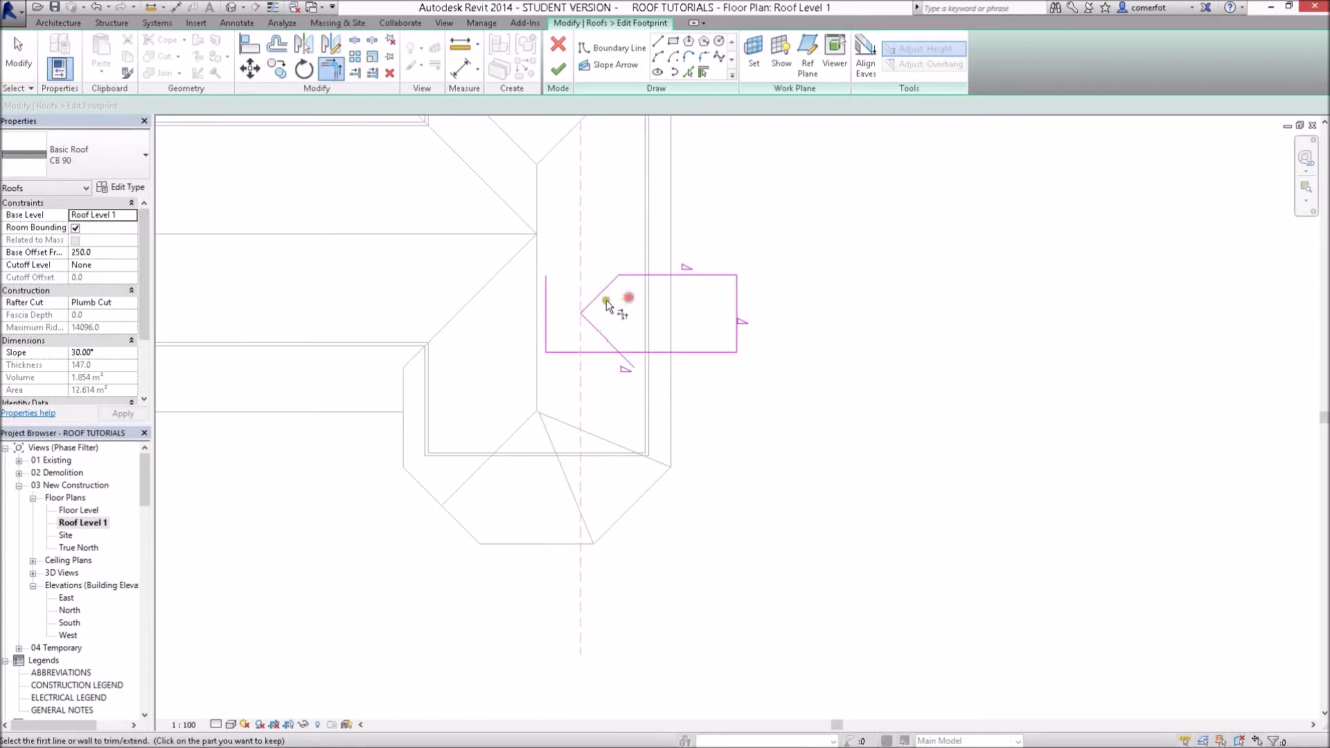
{"action": "left_click", "coordinate": [607, 342]}
{"action": "left_click", "coordinate": [628, 349]}
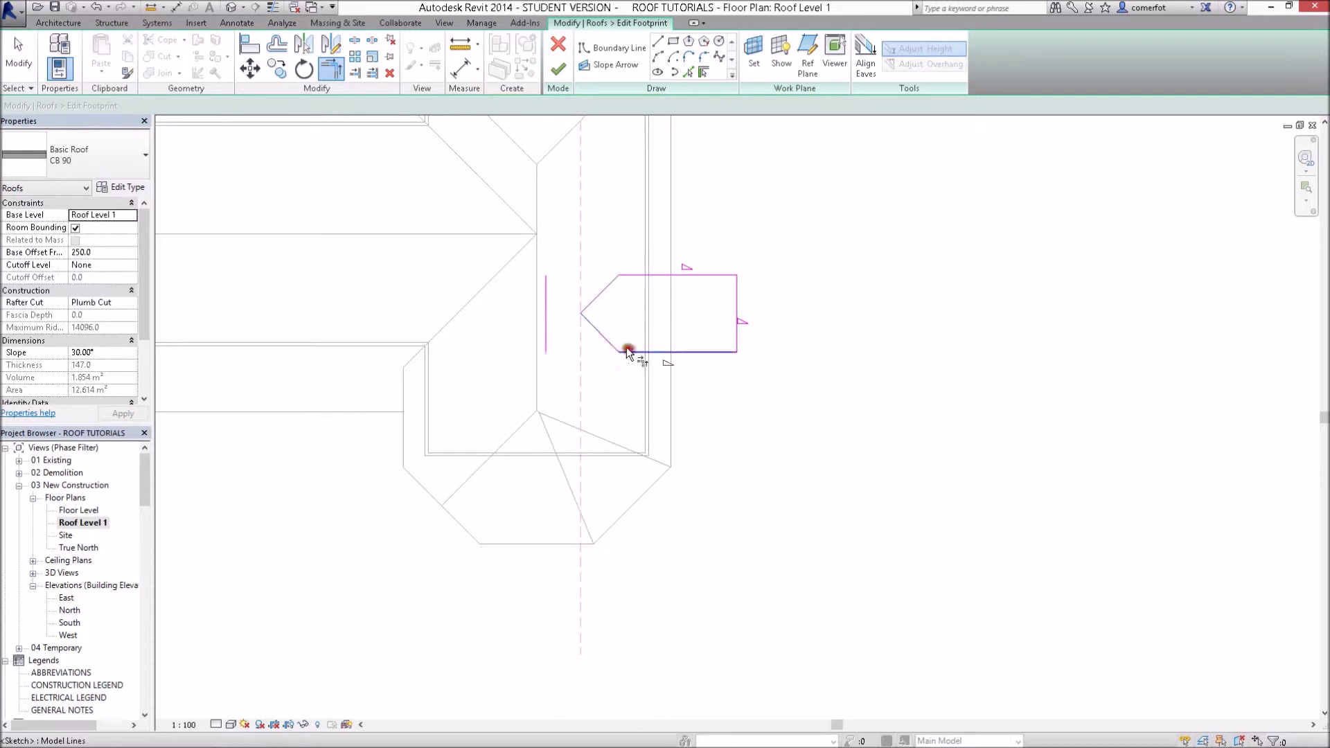
{"action": "key", "text": "Escape"}
{"action": "key", "text": "Escape"}
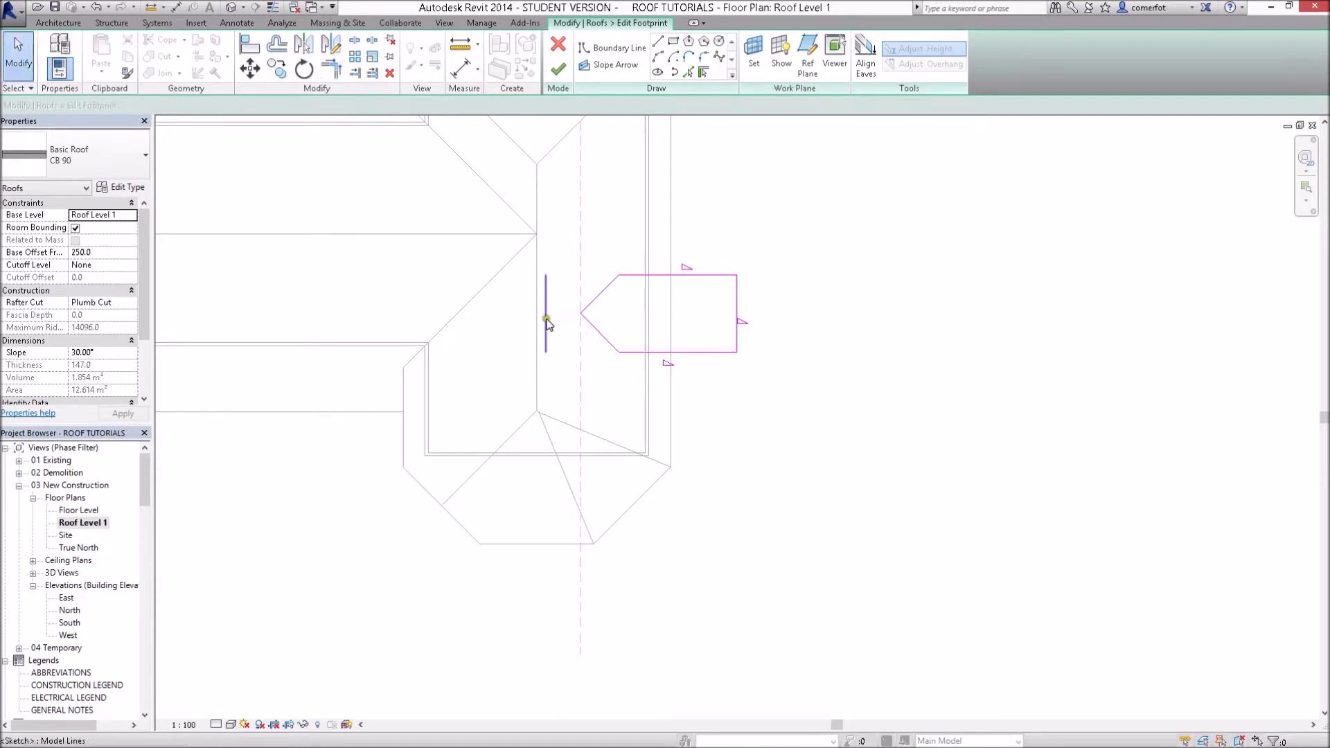
{"action": "left_click", "coordinate": [546, 322]}
{"action": "key", "text": "Delete"}
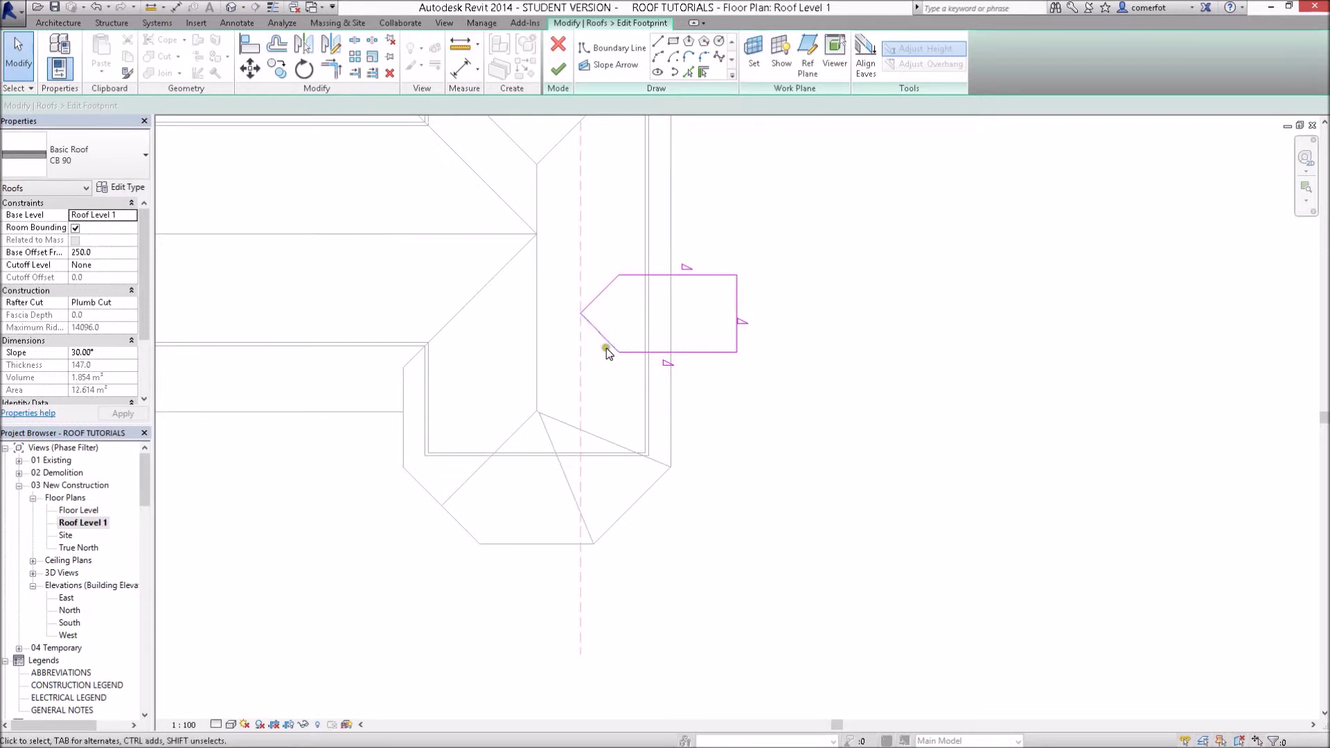
- Finish the portico roof footprint sketch and switch to the 3D view
{"action": "left_click", "coordinate": [560, 77]}
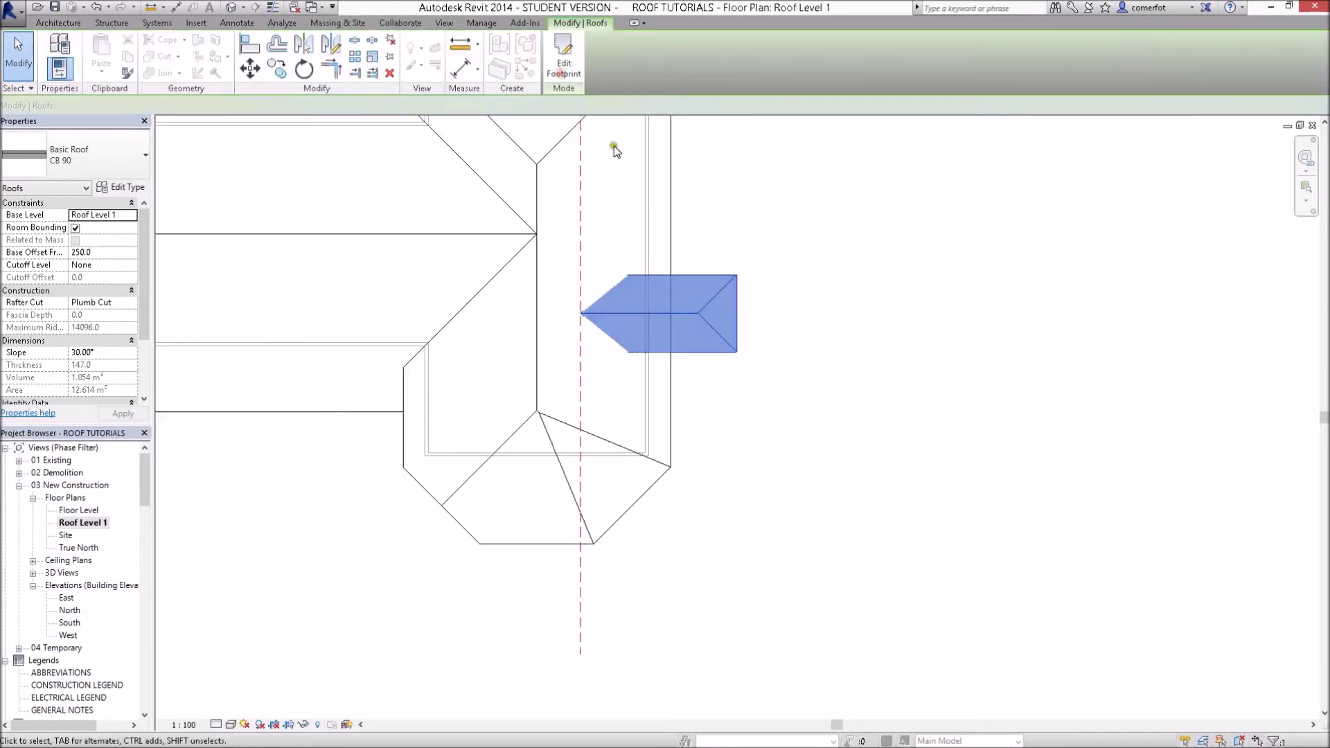
{"action": "left_click", "coordinate": [780, 226]}
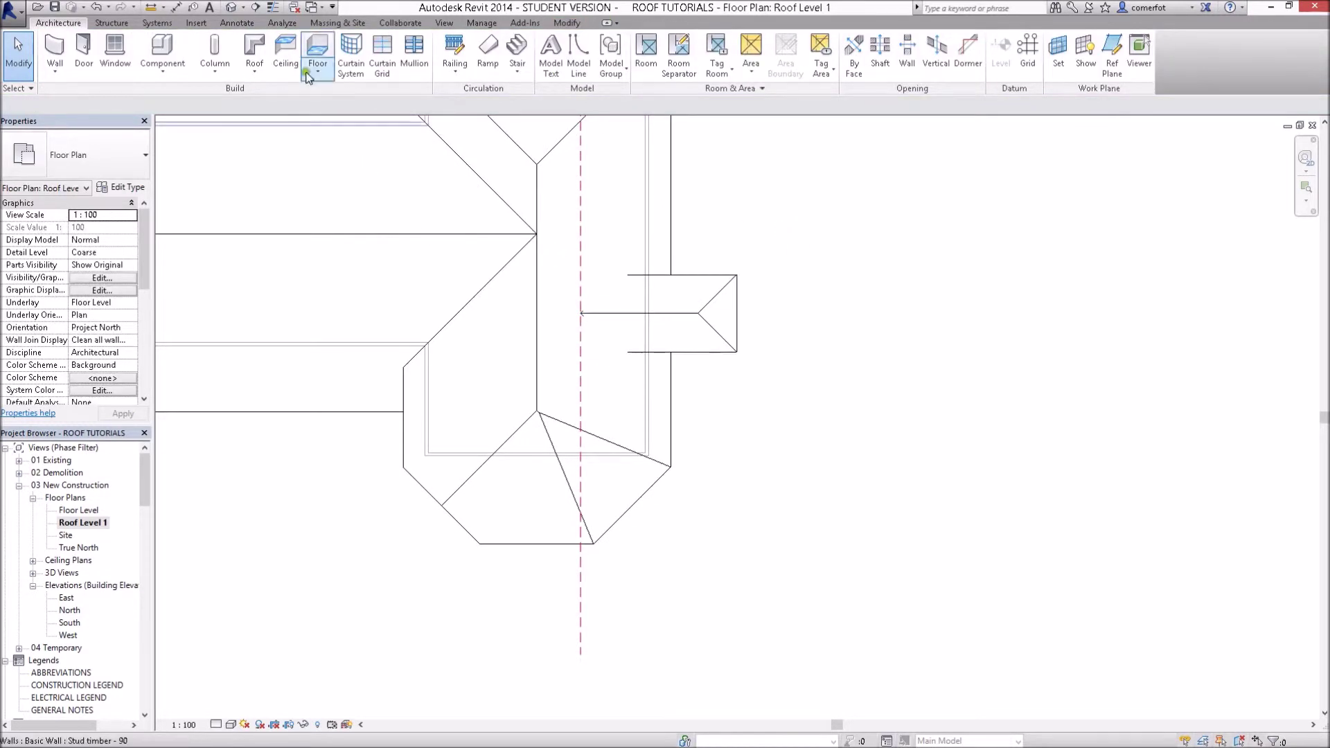
{"action": "left_click", "coordinate": [231, 8]}
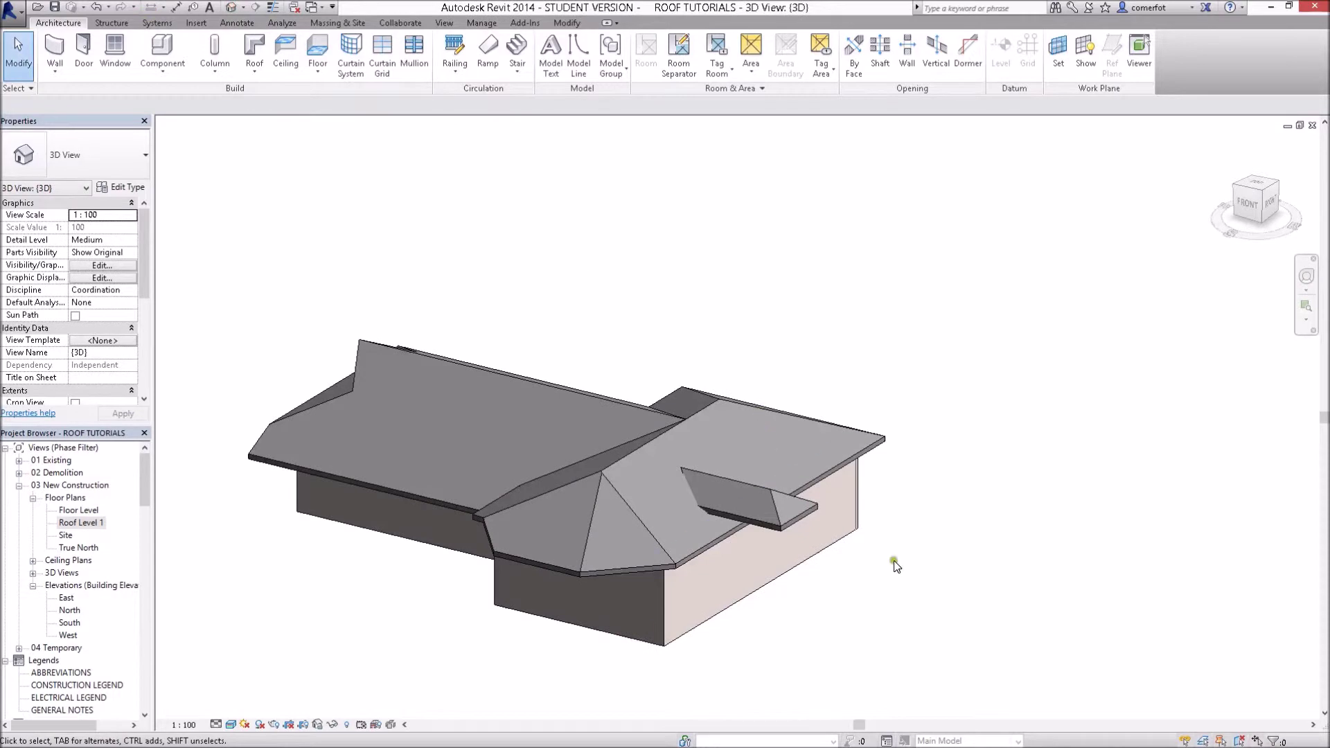
{"action": "scroll", "coordinate": [883, 548], "scroll_direction": "up", "scroll_amount": 3}
{"action": "scroll", "coordinate": [727, 488], "scroll_direction": "up", "scroll_amount": 1}
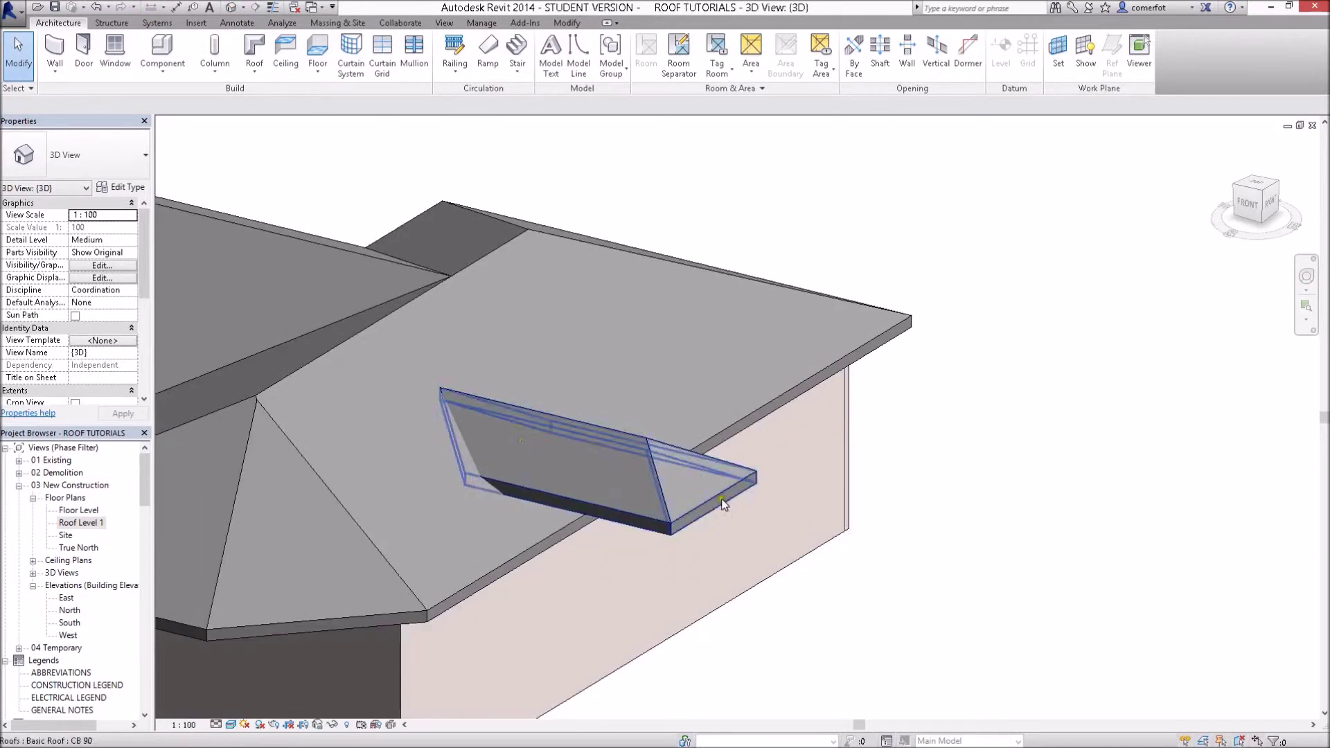
- Select the portico roof and orbit to inspect it from the side and front
{"action": "left_click", "coordinate": [532, 414]}
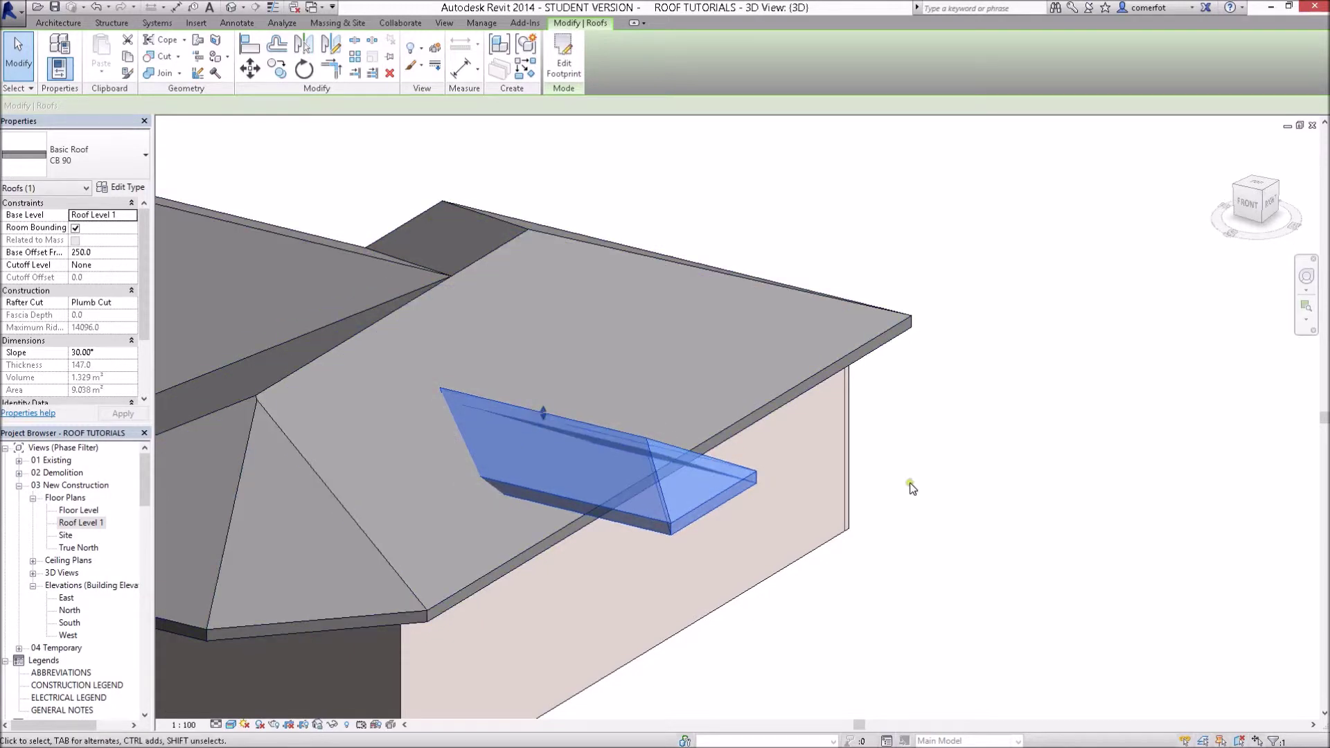
{"action": "middle_click_drag", "start_coordinate": [910, 487], "coordinate": [727, 563], "text": "shift"}
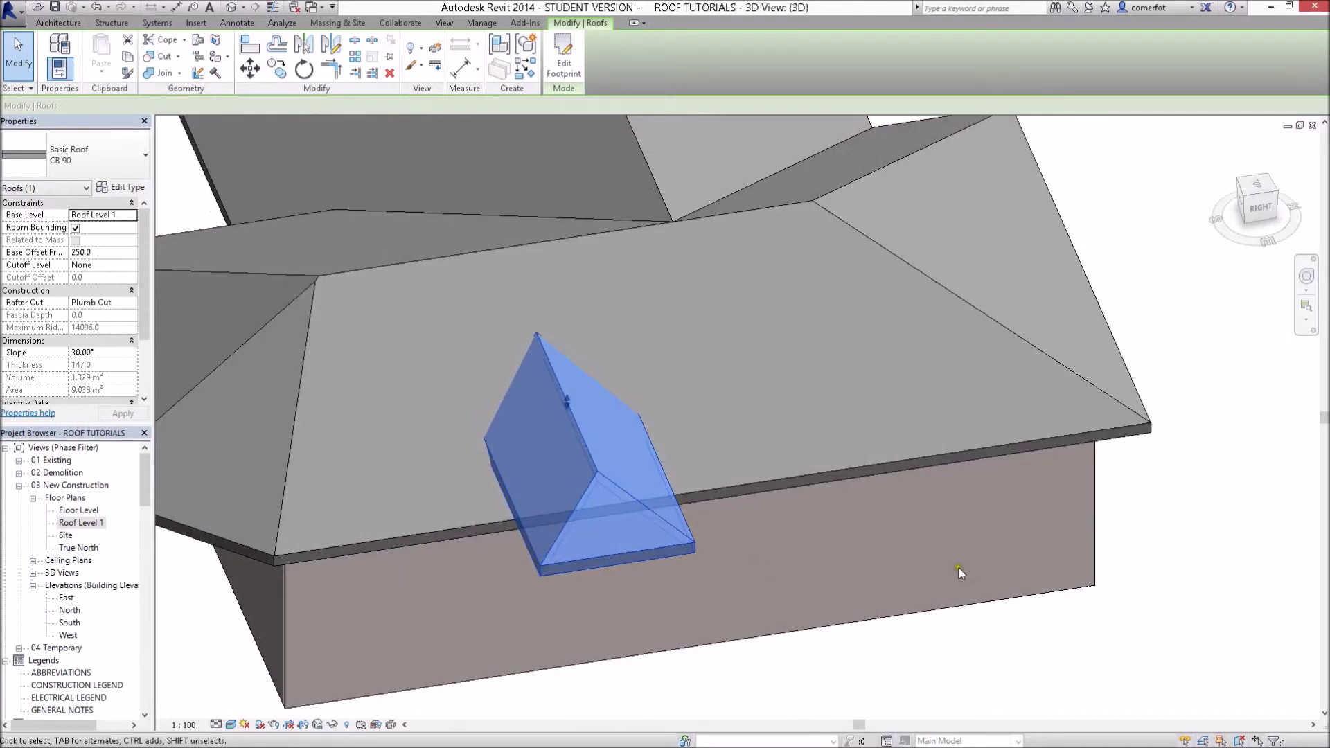
{"action": "left_click", "coordinate": [1125, 565]}
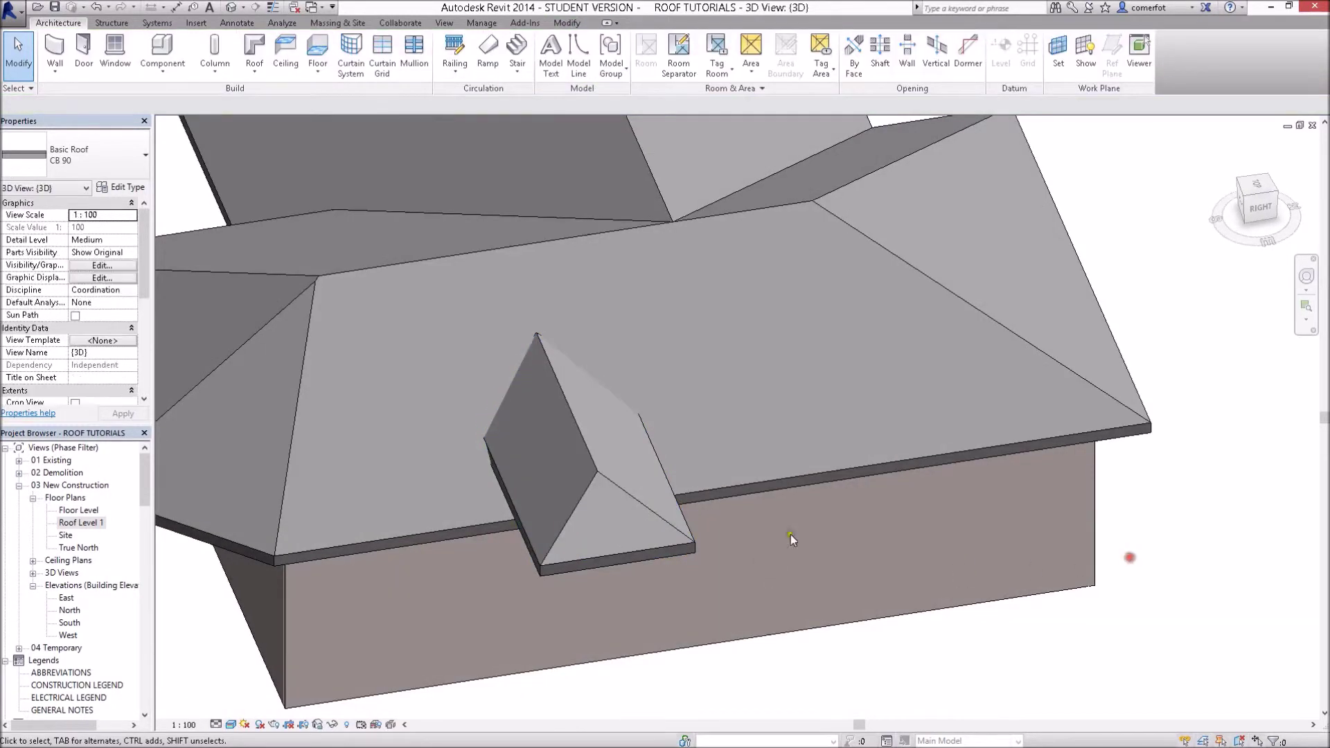
{"action": "left_click", "coordinate": [597, 469]}
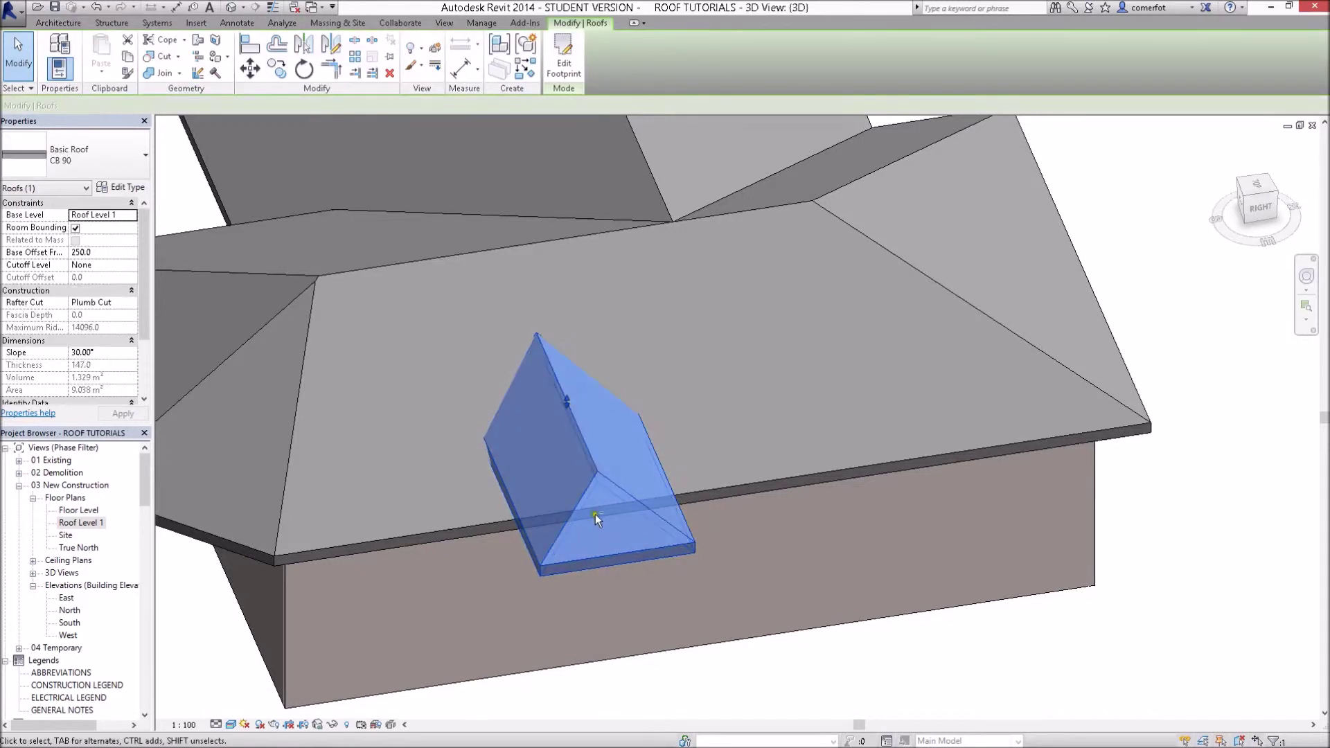
{"action": "mouse_move", "coordinate": [595, 514]}
{"action": "middle_mouse_down", "text": "shift"}
{"action": "mouse_move", "coordinate": [697, 505]}
{"action": "mouse_move", "coordinate": [840, 368]}
{"action": "mouse_move", "coordinate": [790, 376]}
{"action": "middle_mouse_up", "text": "shift"}
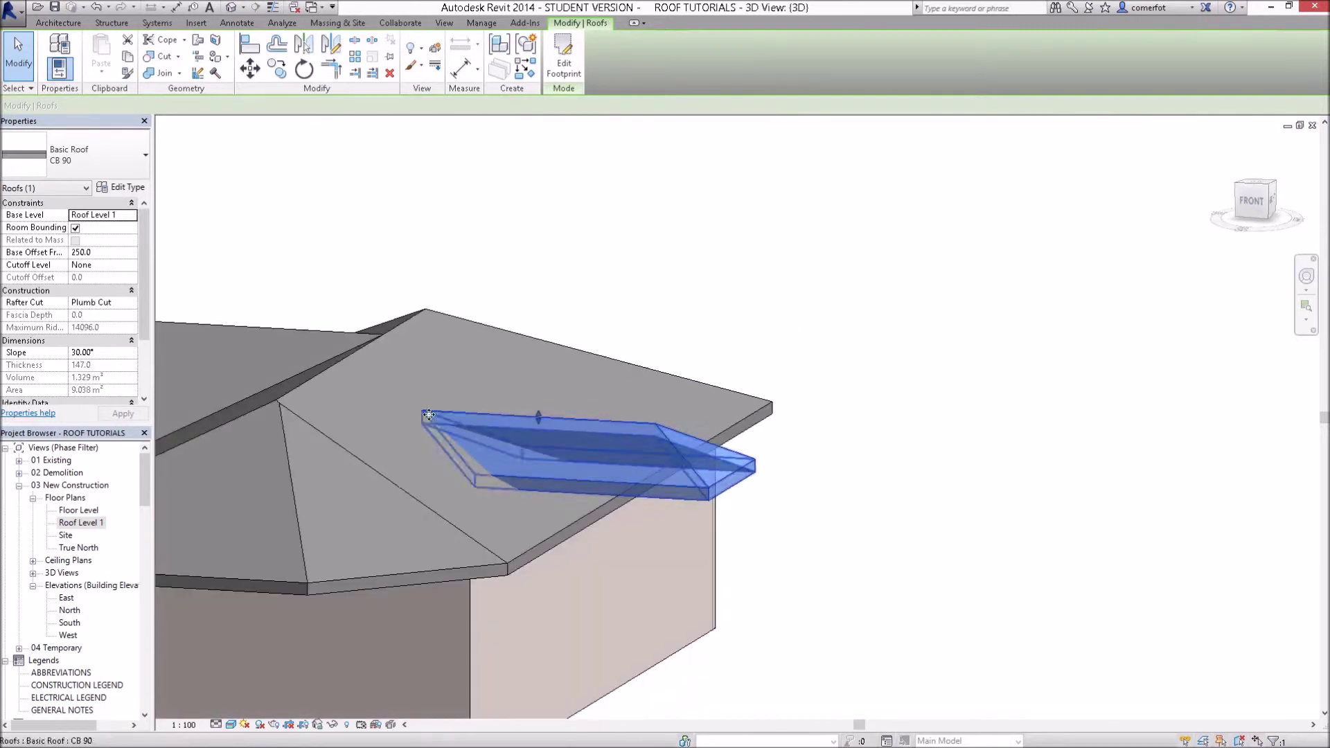
- Show the model in Wireframe and select the main and portico roofs while orbiting
{"action": "left_click", "coordinate": [230, 726]}
{"action": "left_click", "coordinate": [244, 640]}
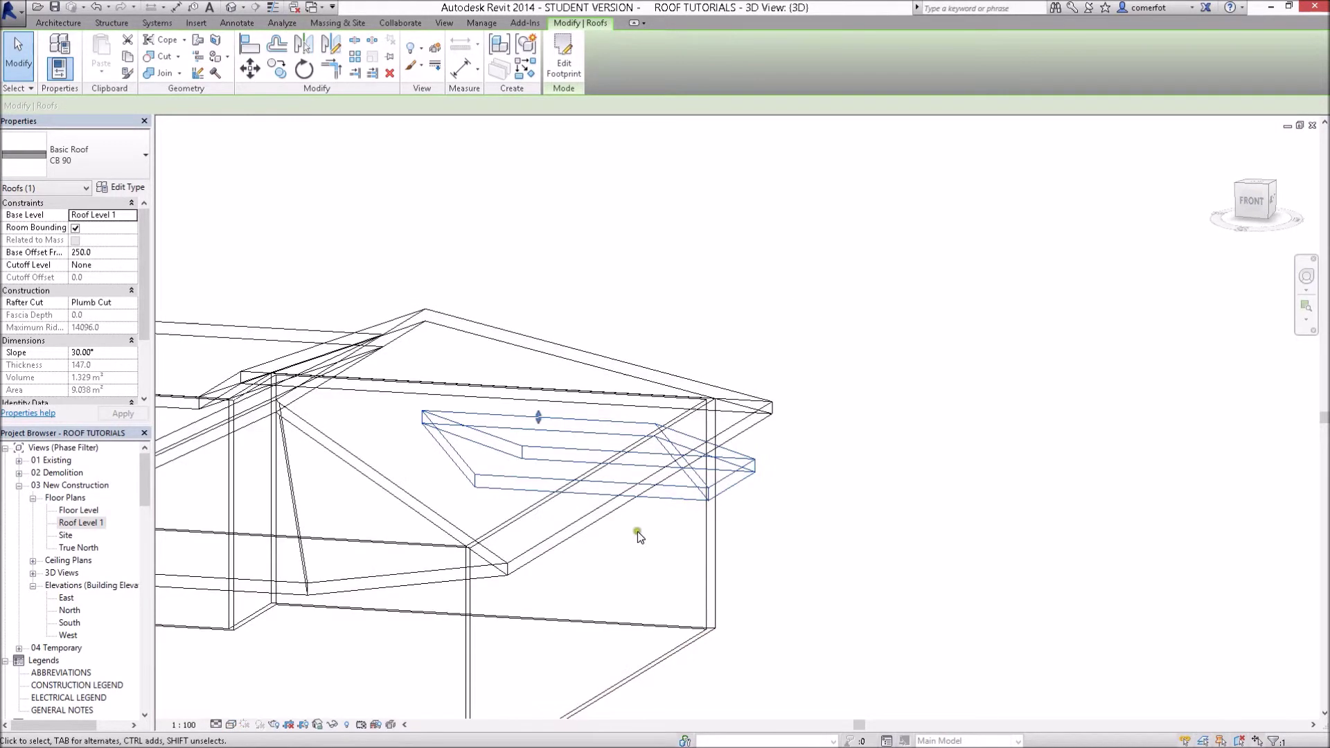
{"action": "left_click", "coordinate": [854, 512]}
{"action": "mouse_move", "coordinate": [869, 517]}
{"action": "middle_mouse_down", "text": "shift"}
{"action": "mouse_move", "coordinate": [786, 607]}
{"action": "mouse_move", "coordinate": [945, 556]}
{"action": "middle_mouse_up", "text": "shift"}
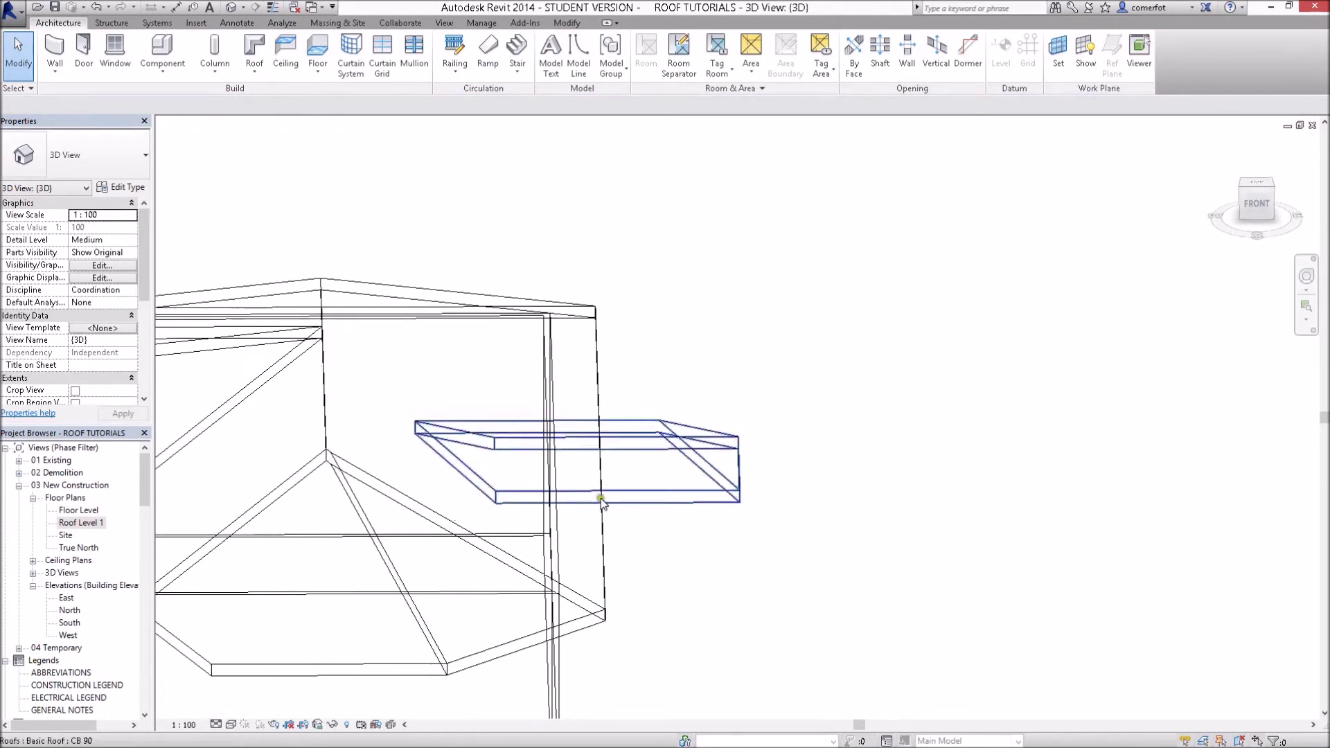
{"action": "left_click", "coordinate": [514, 561]}
{"action": "key", "text": "Escape"}
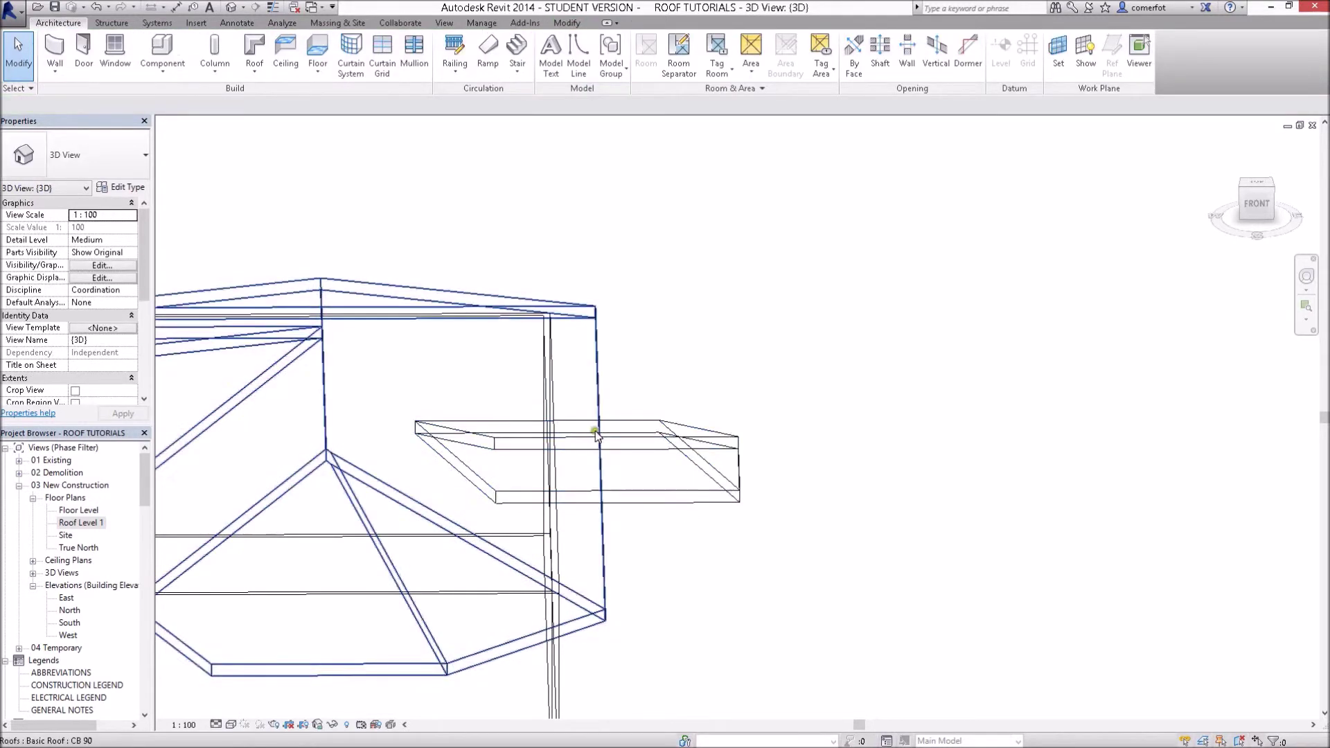
{"action": "left_click", "coordinate": [621, 421]}
{"action": "mouse_move", "coordinate": [660, 485]}
{"action": "middle_mouse_down", "text": "shift"}
{"action": "mouse_move", "coordinate": [759, 593]}
{"action": "mouse_move", "coordinate": [678, 590]}
{"action": "middle_mouse_up", "text": "shift"}
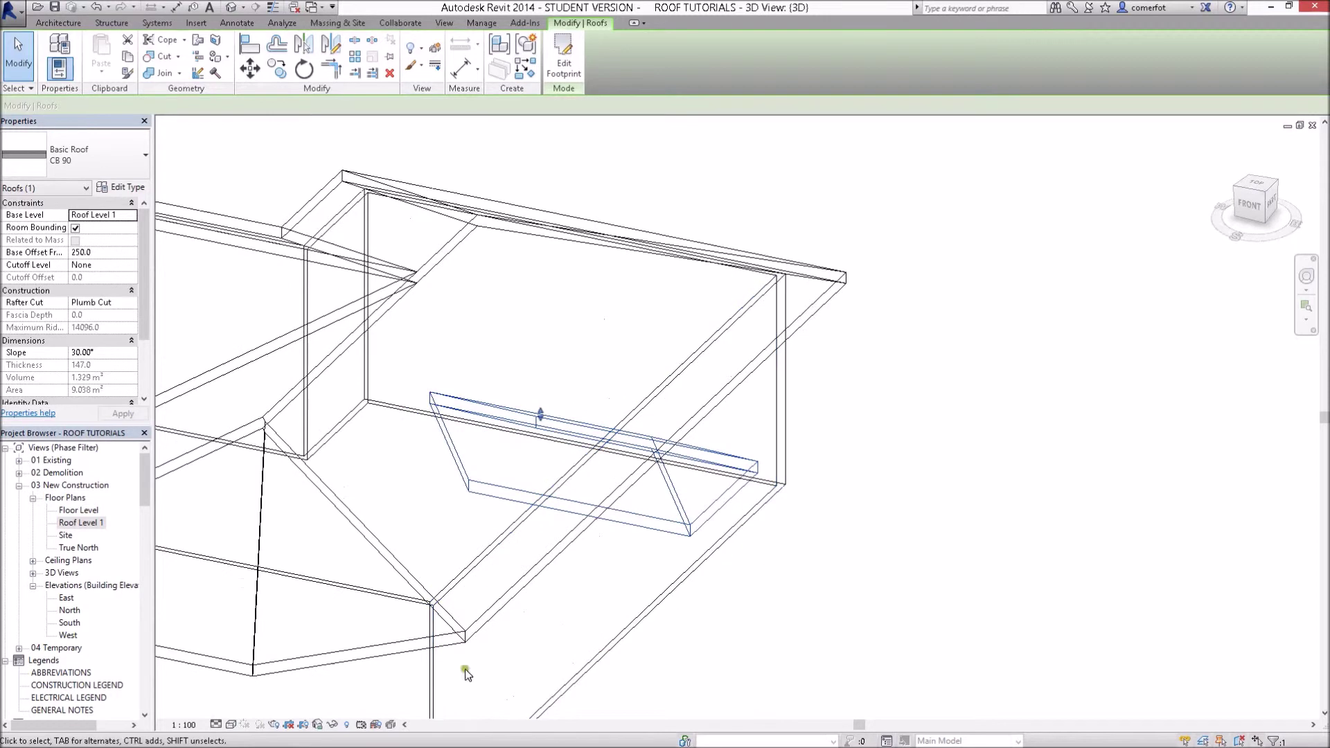
- Switch to Hidden Line style and orbit out to see the whole building
{"action": "left_click", "coordinate": [230, 727]}
{"action": "left_click", "coordinate": [301, 651]}
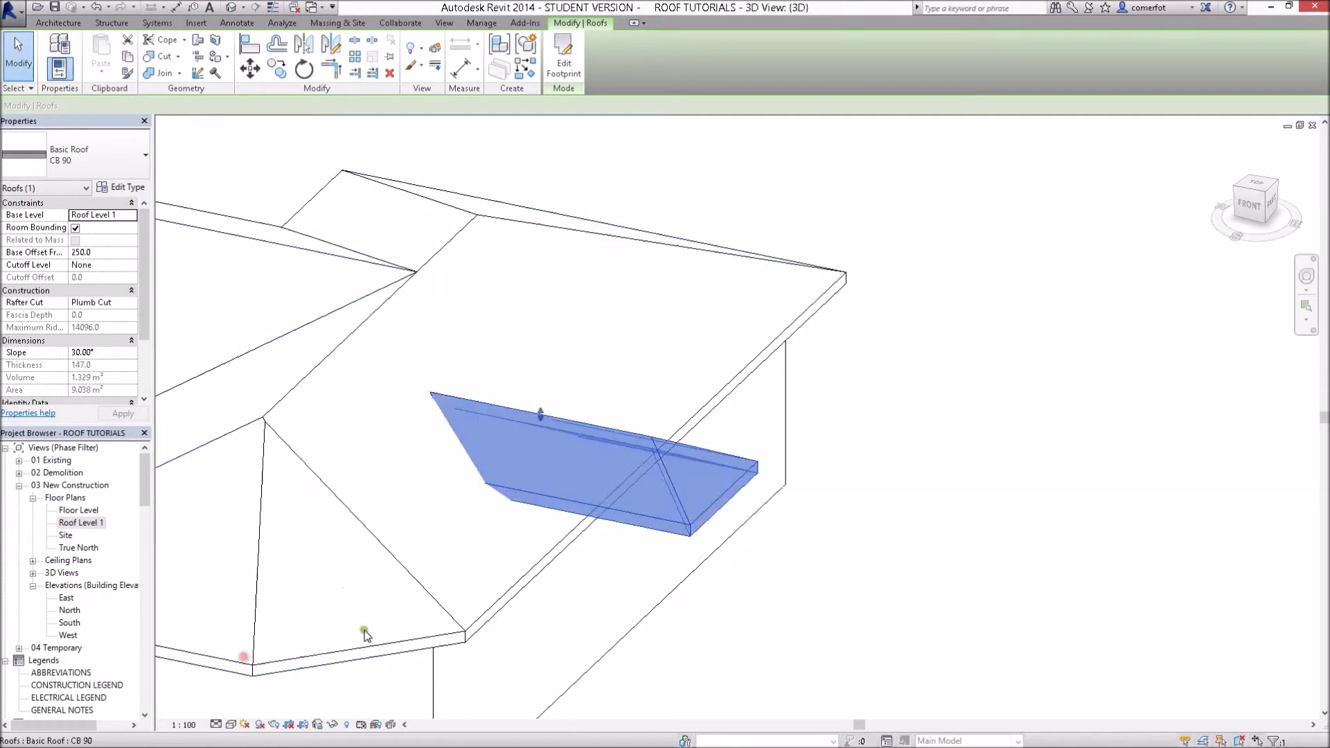
{"action": "left_click", "coordinate": [850, 553]}
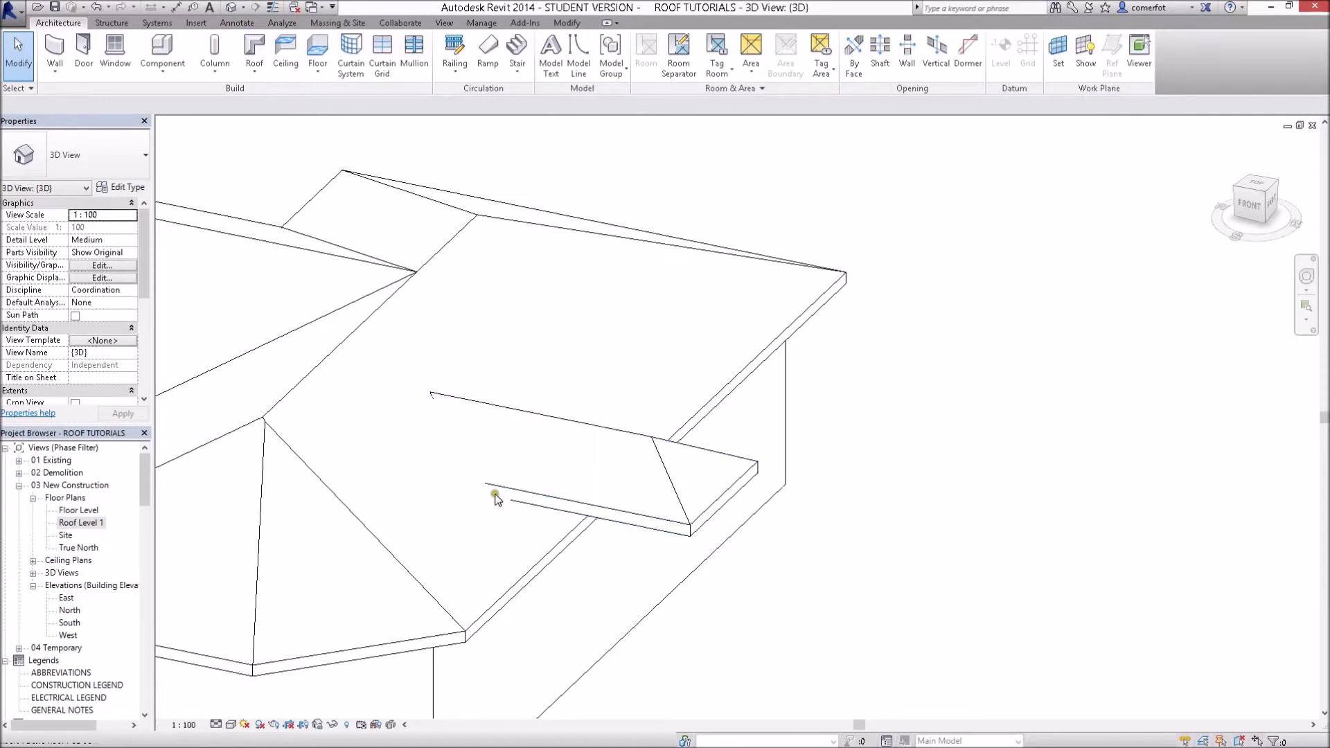
{"action": "mouse_move", "coordinate": [923, 499]}
{"action": "middle_mouse_down", "text": "shift"}
{"action": "mouse_move", "coordinate": [1092, 380]}
{"action": "mouse_move", "coordinate": [1009, 439]}
{"action": "mouse_move", "coordinate": [926, 419]}
{"action": "mouse_move", "coordinate": [811, 543]}
{"action": "middle_mouse_up", "text": "shift"}
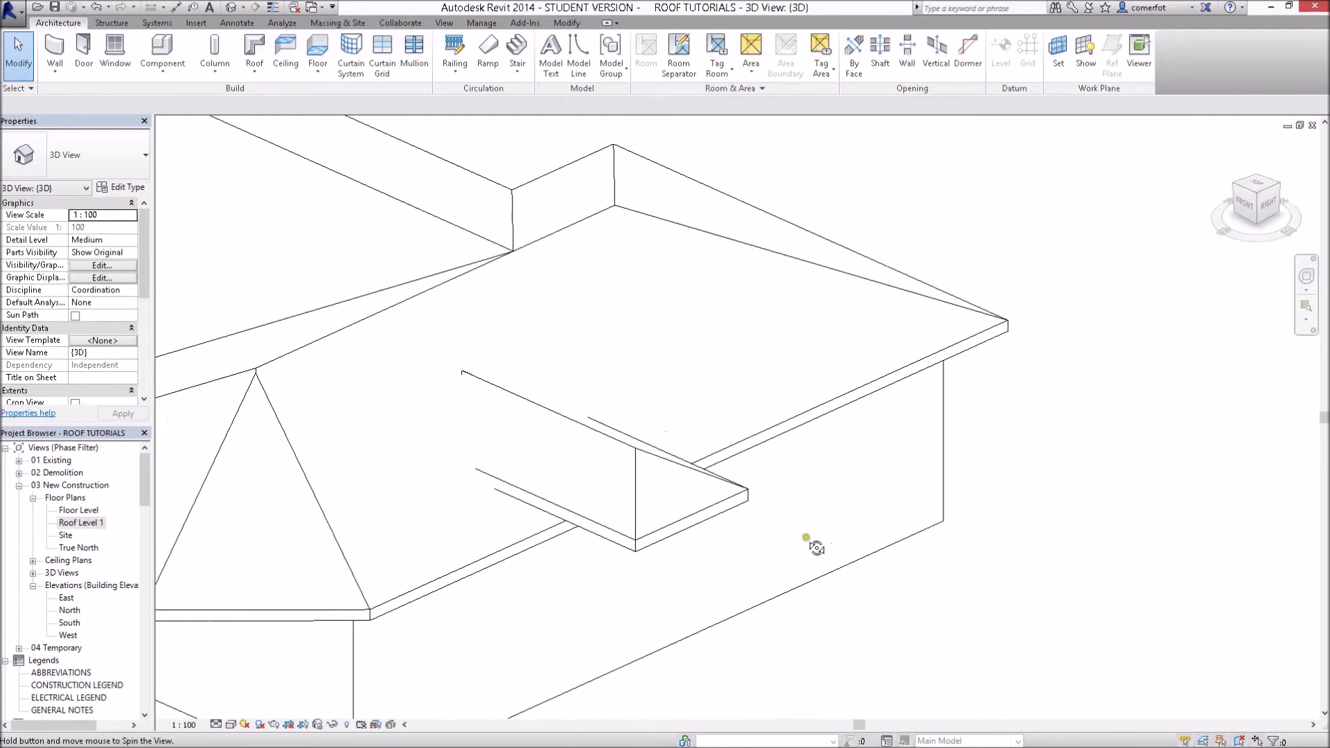
{"action": "left_click", "coordinate": [797, 431]}
{"action": "left_click", "coordinate": [566, 57]}
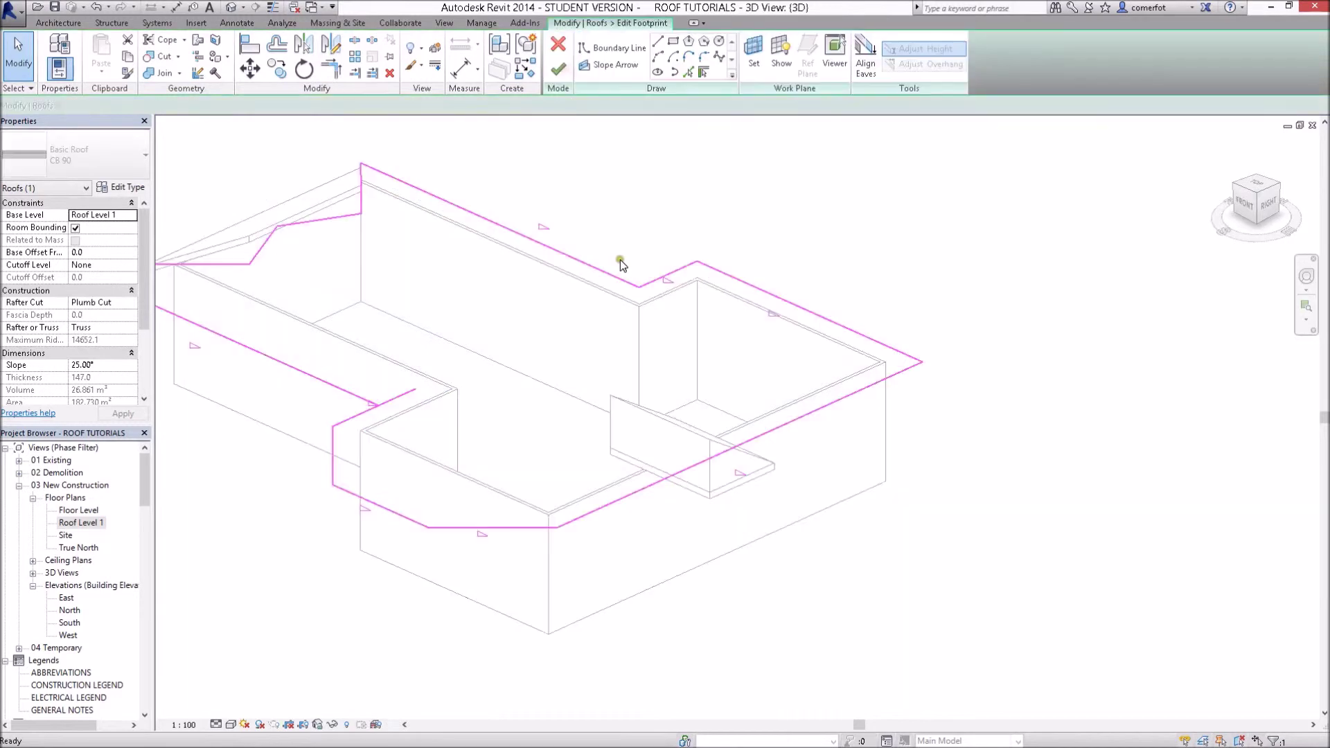
{"action": "left_click", "coordinate": [752, 440]}
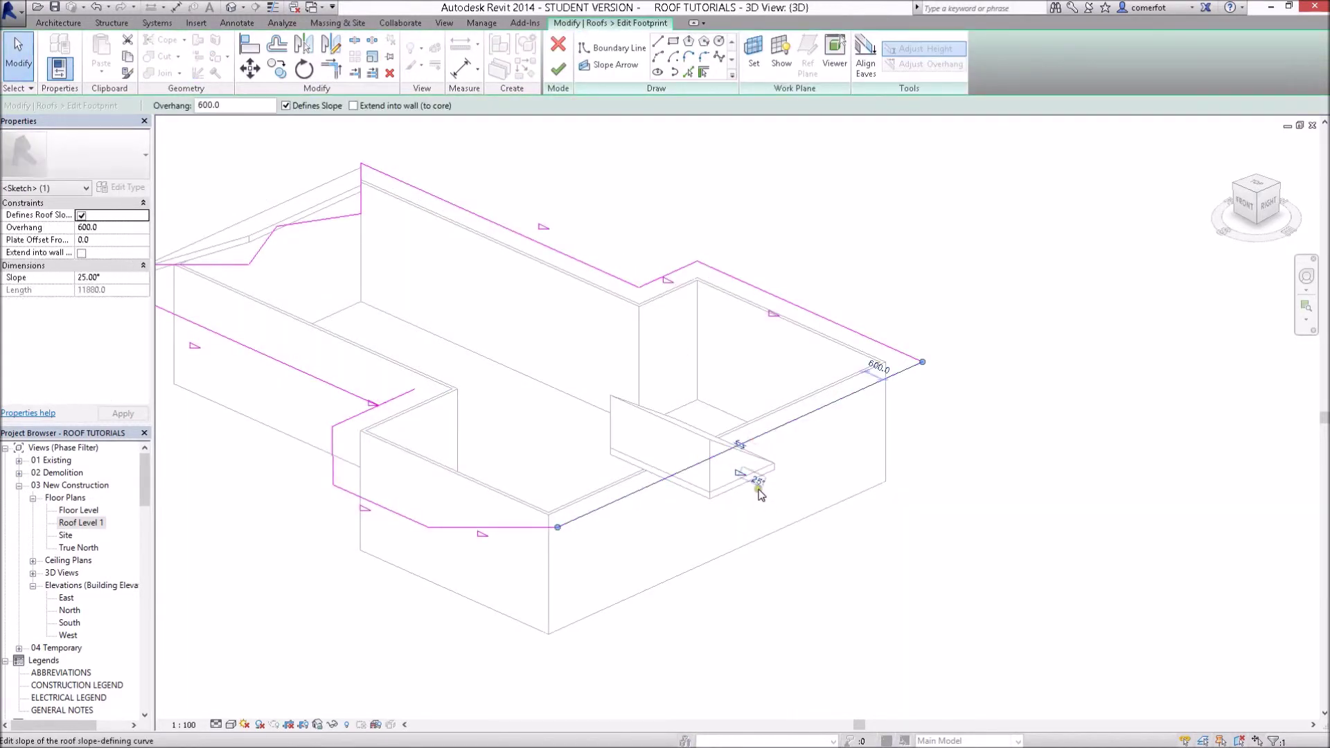
{"action": "left_click", "coordinate": [954, 462]}
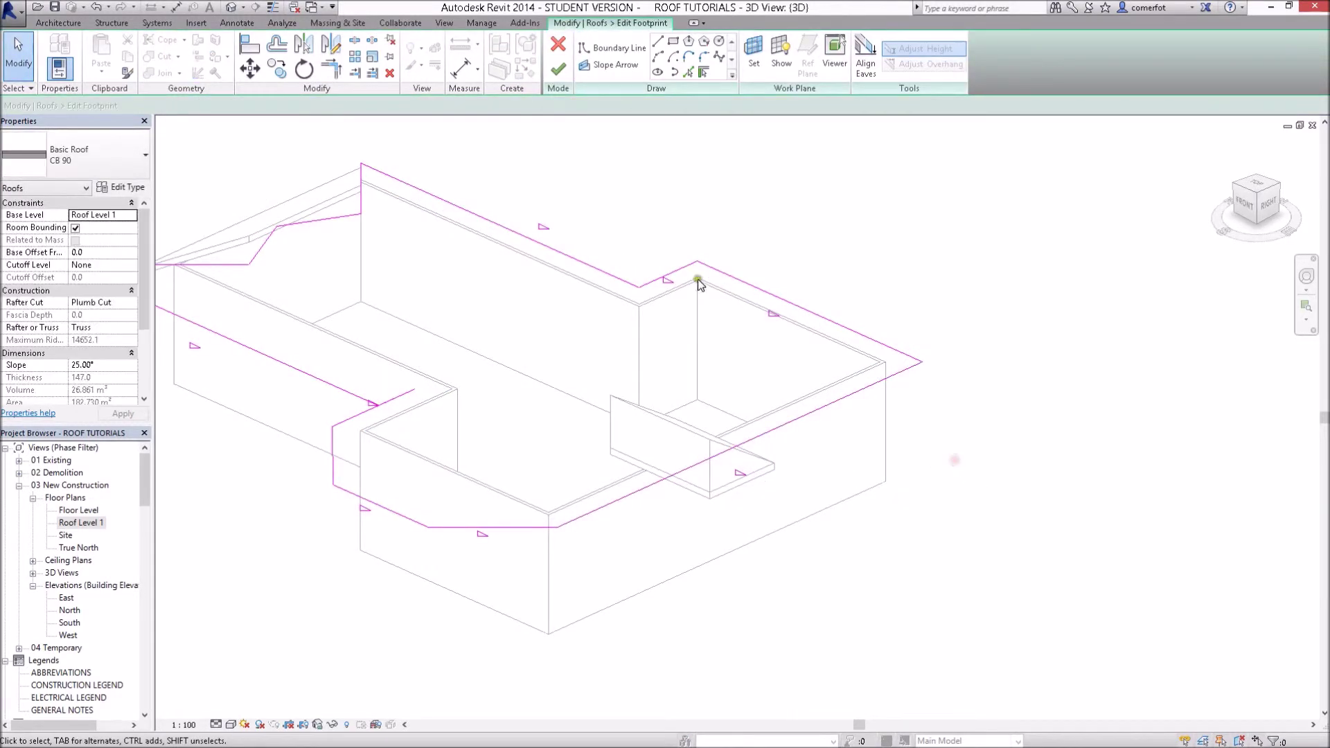
{"action": "left_click", "coordinate": [563, 63]}
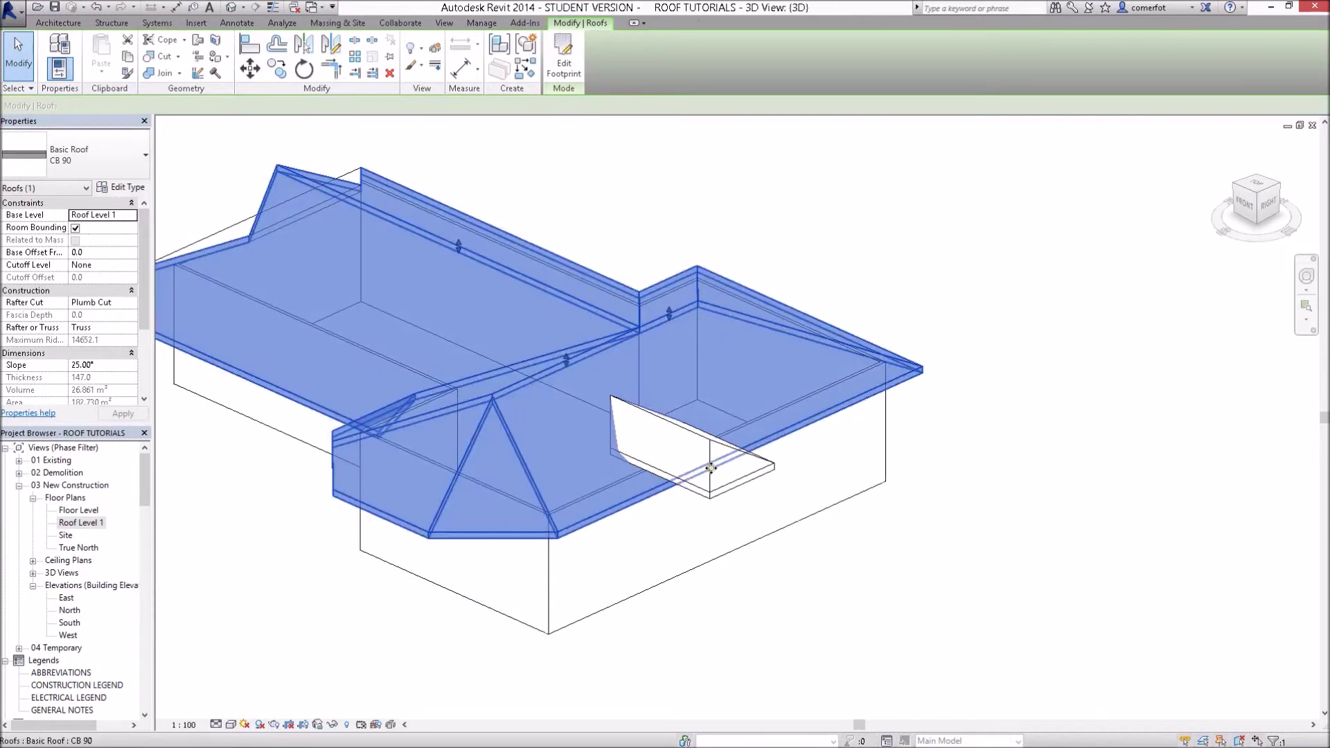
{"action": "left_click", "coordinate": [951, 493]}
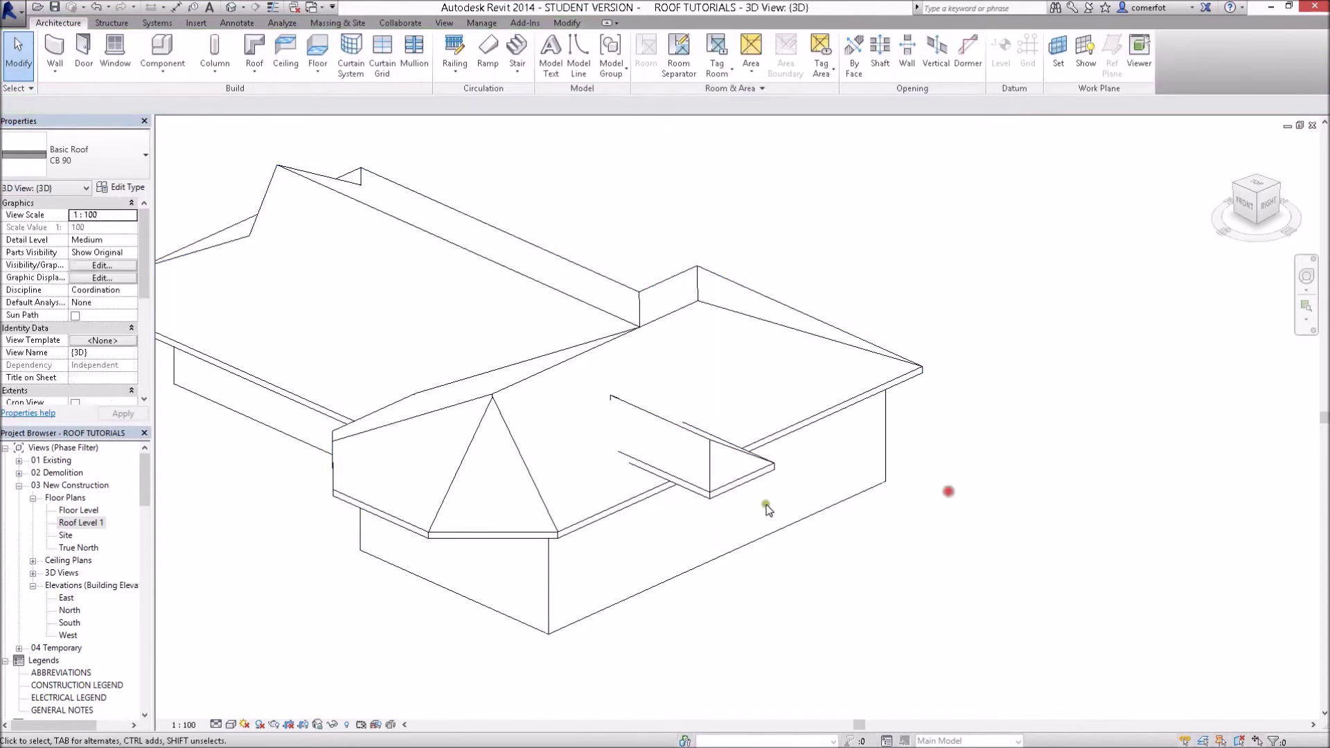
{"action": "left_click", "coordinate": [711, 468]}
- Edit the portico footprint and set two sloping lines to 25°
{"action": "left_click", "coordinate": [563, 63]}
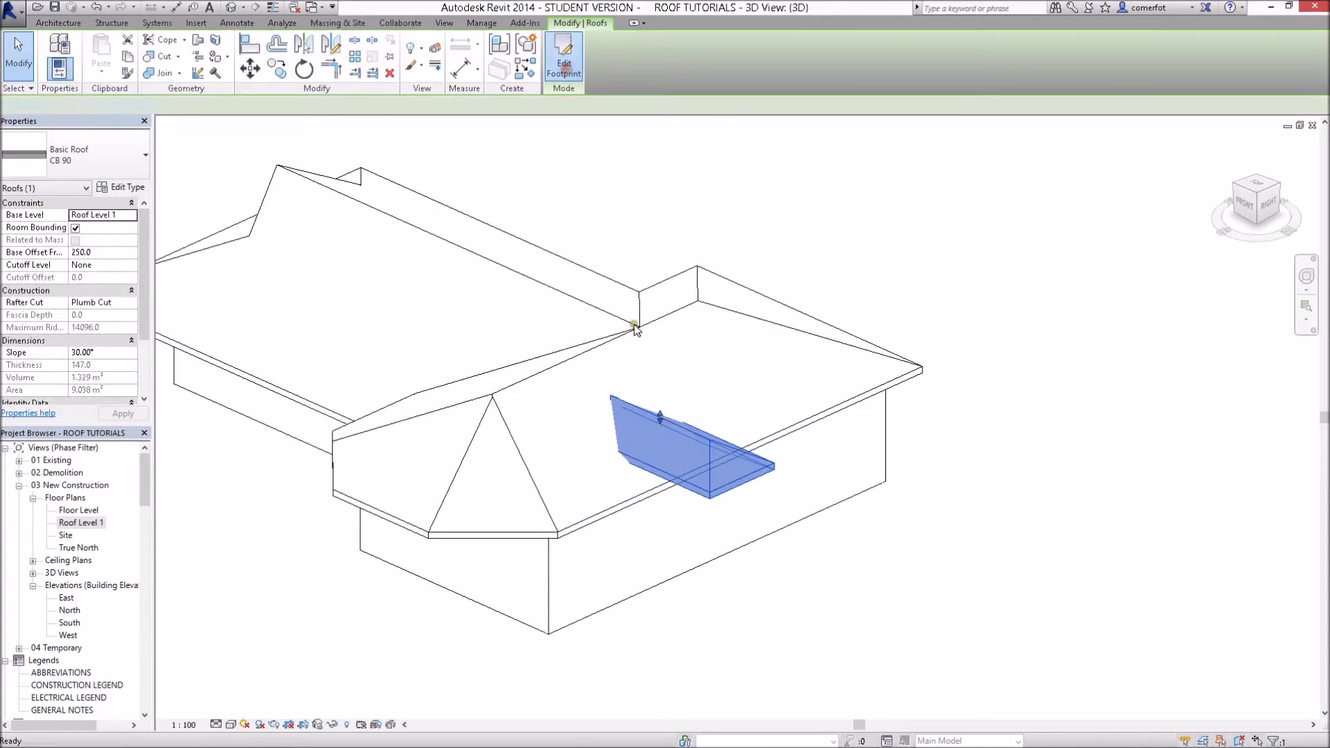
{"action": "left_click", "coordinate": [649, 483]}
{"action": "type", "text": "25"}
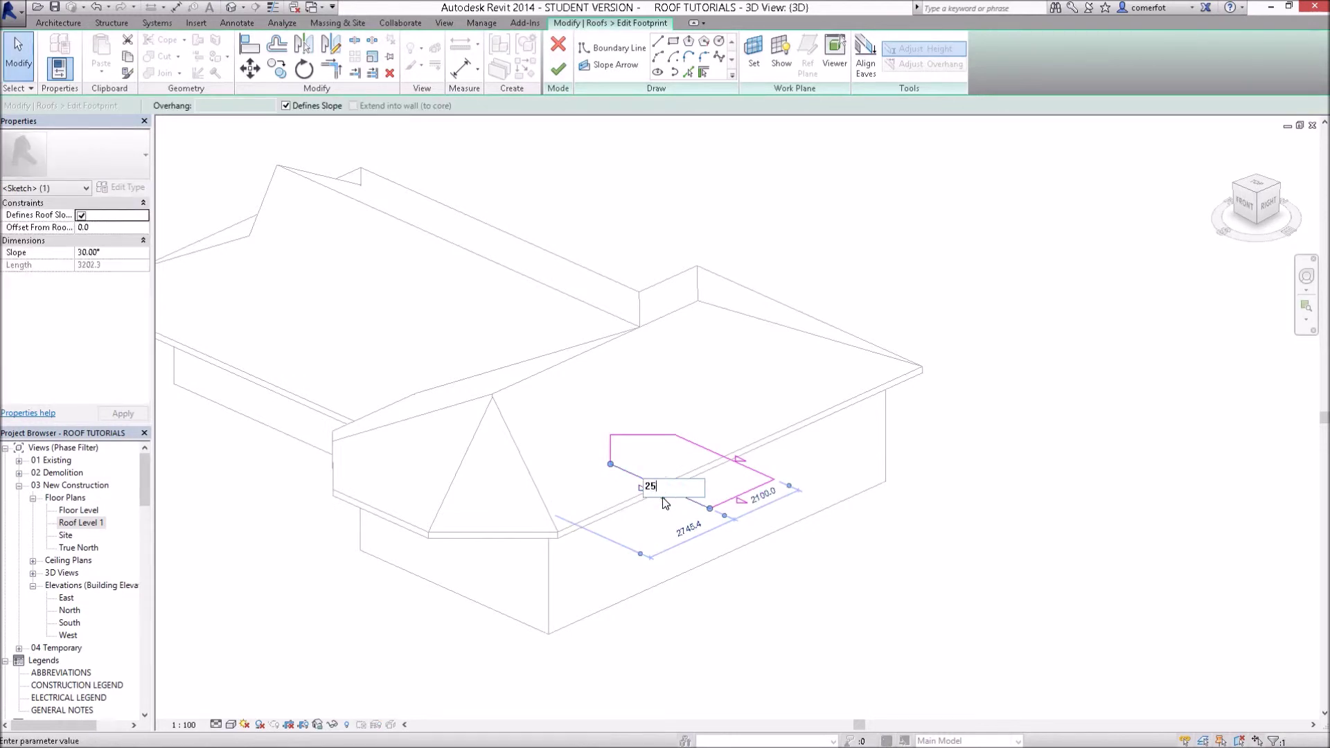
{"action": "key", "text": "Return"}
{"action": "left_click", "coordinate": [717, 454]}
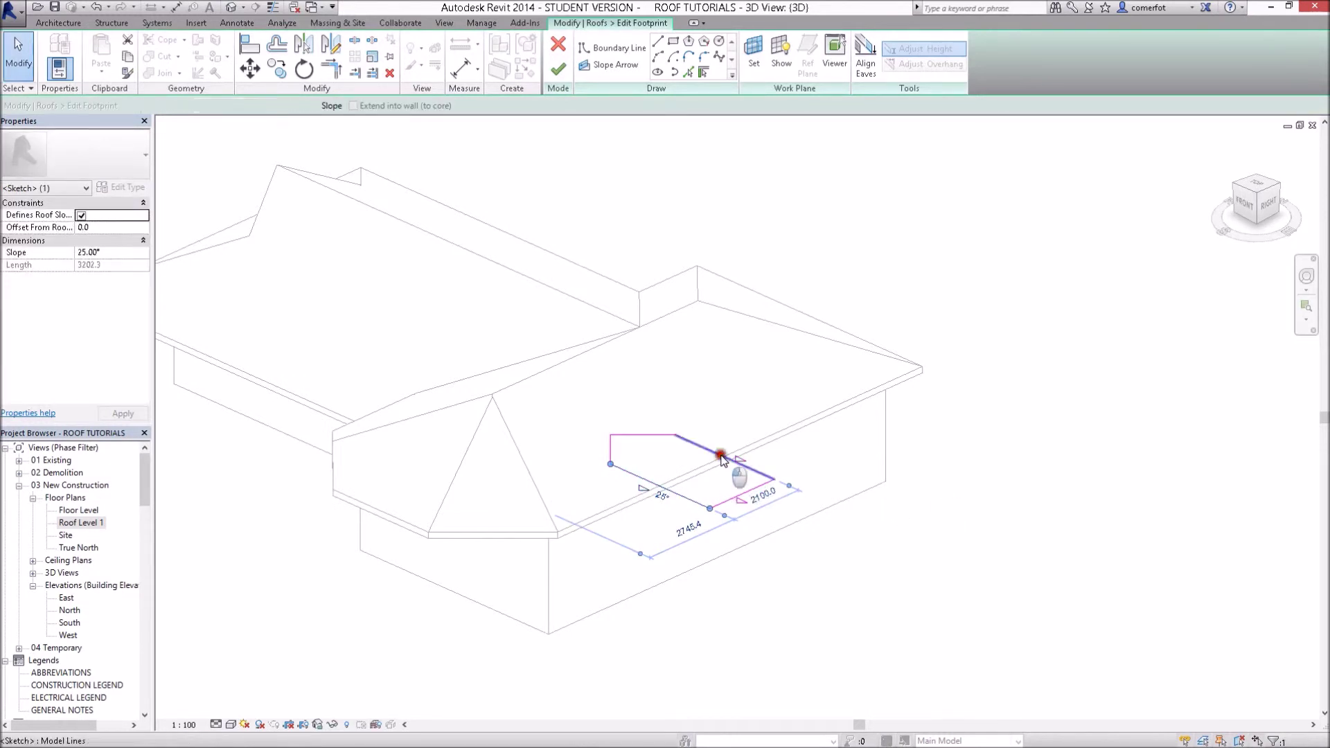
{"action": "left_click", "coordinate": [755, 463]}
{"action": "type", "text": "25"}
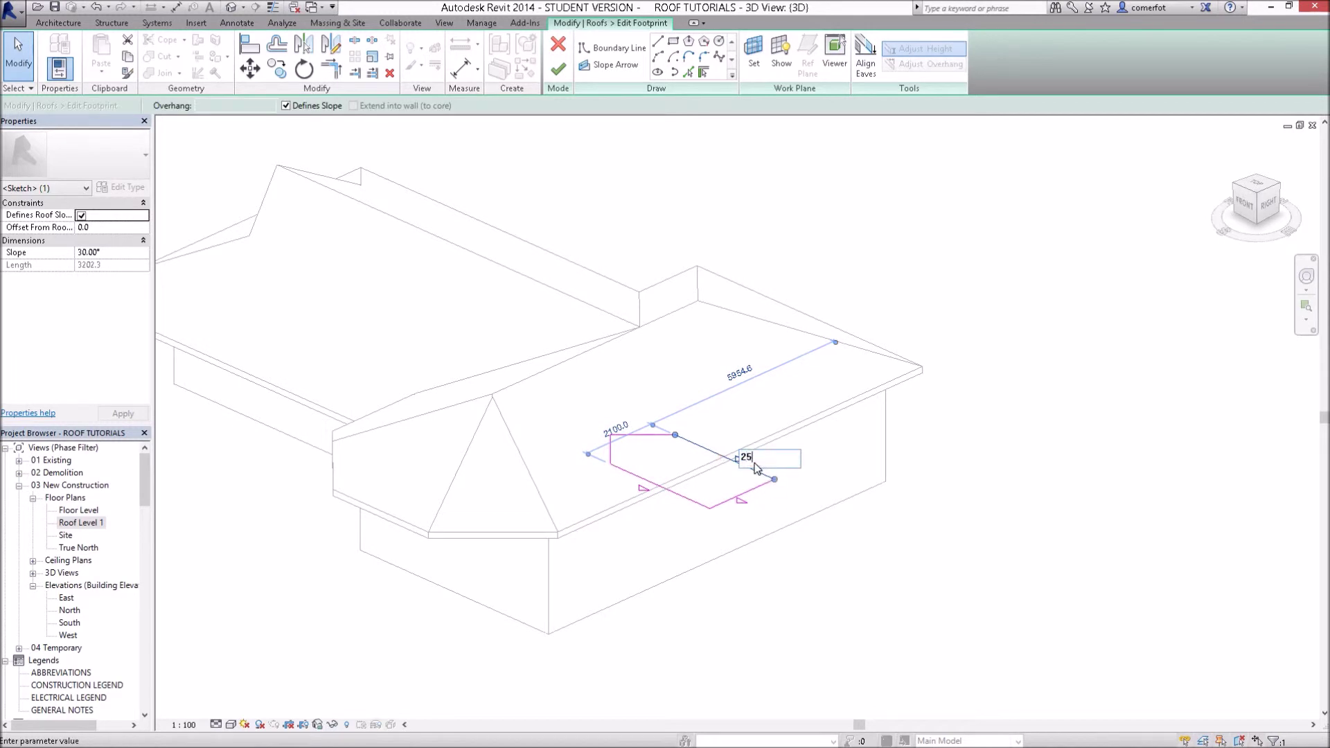
{"action": "key", "text": "Return"}
- Set the lower footprint line to 25°, finish the edit, and reselect the portico roof
{"action": "left_click", "coordinate": [940, 509]}
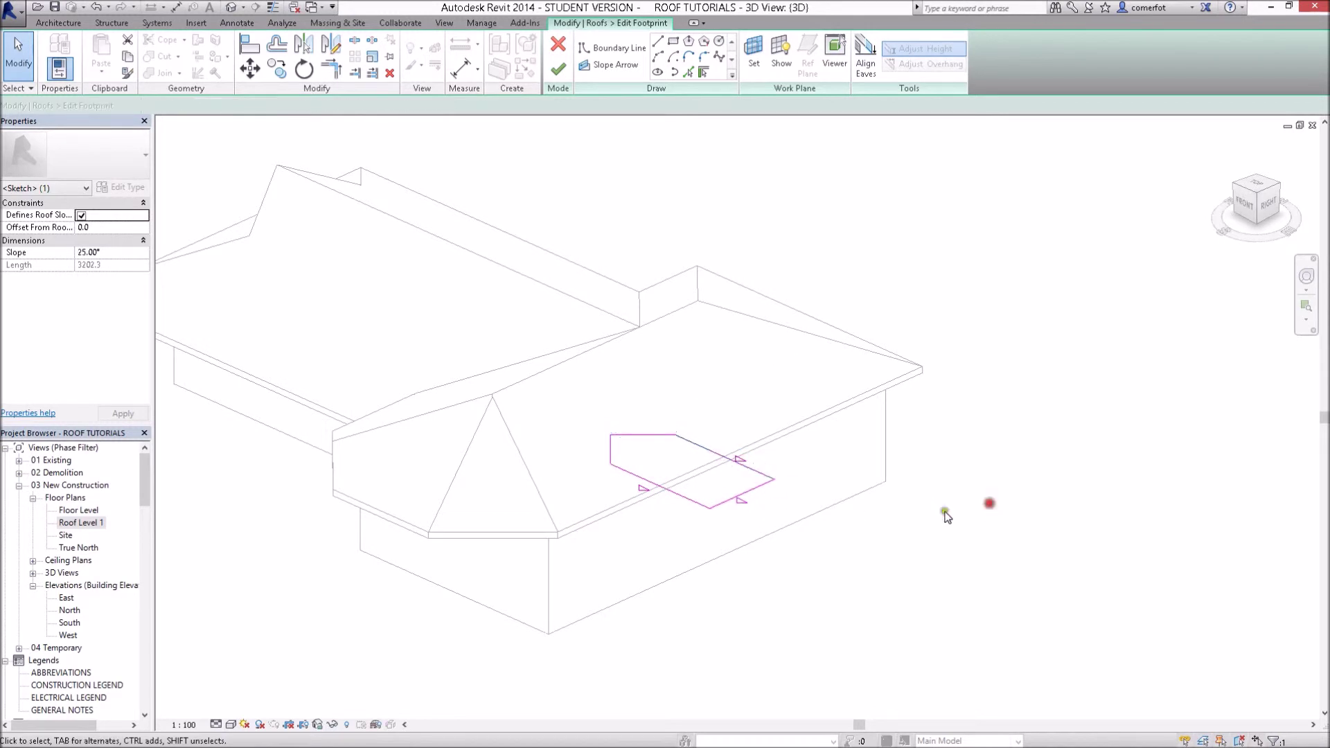
{"action": "left_click", "coordinate": [755, 498]}
{"action": "left_click", "coordinate": [756, 500]}
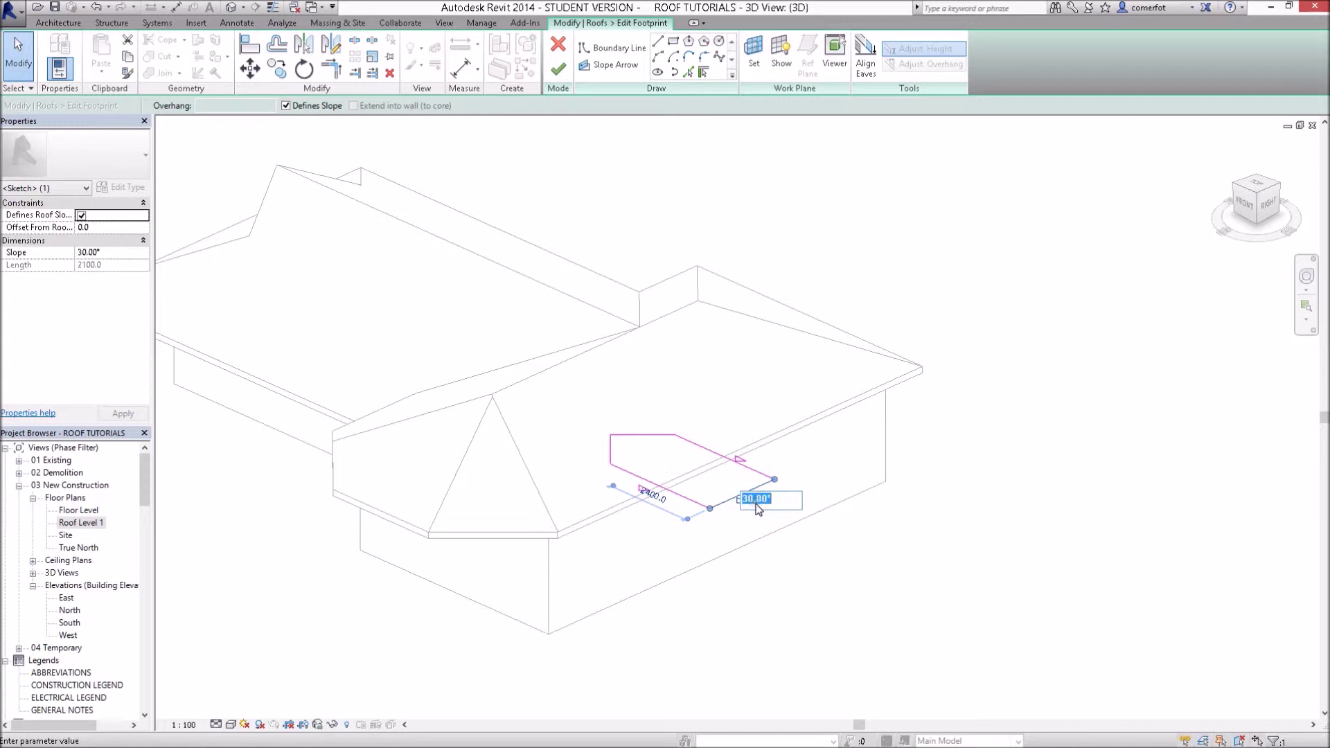
{"action": "type", "text": "25"}
{"action": "left_click", "coordinate": [920, 549]}
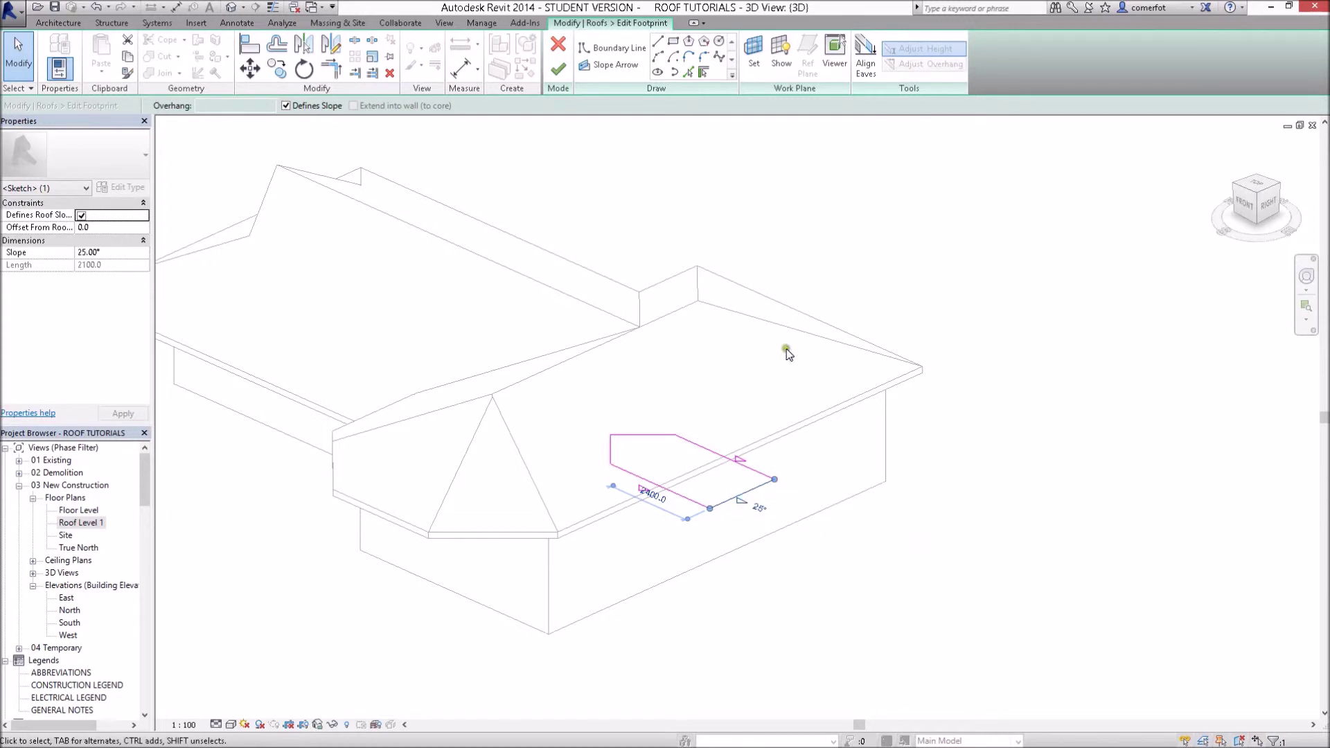
{"action": "left_click", "coordinate": [567, 65]}
{"action": "left_click", "coordinate": [836, 229]}
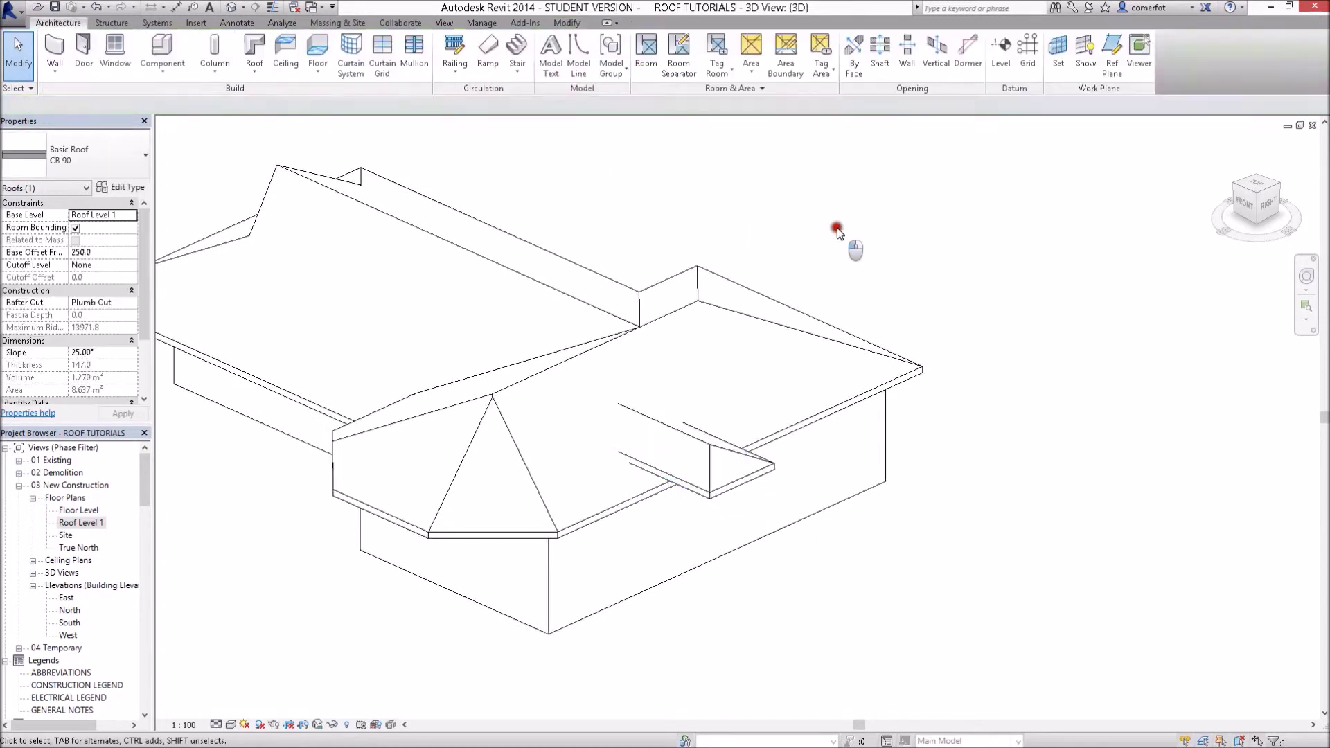
{"action": "left_click", "coordinate": [639, 470]}
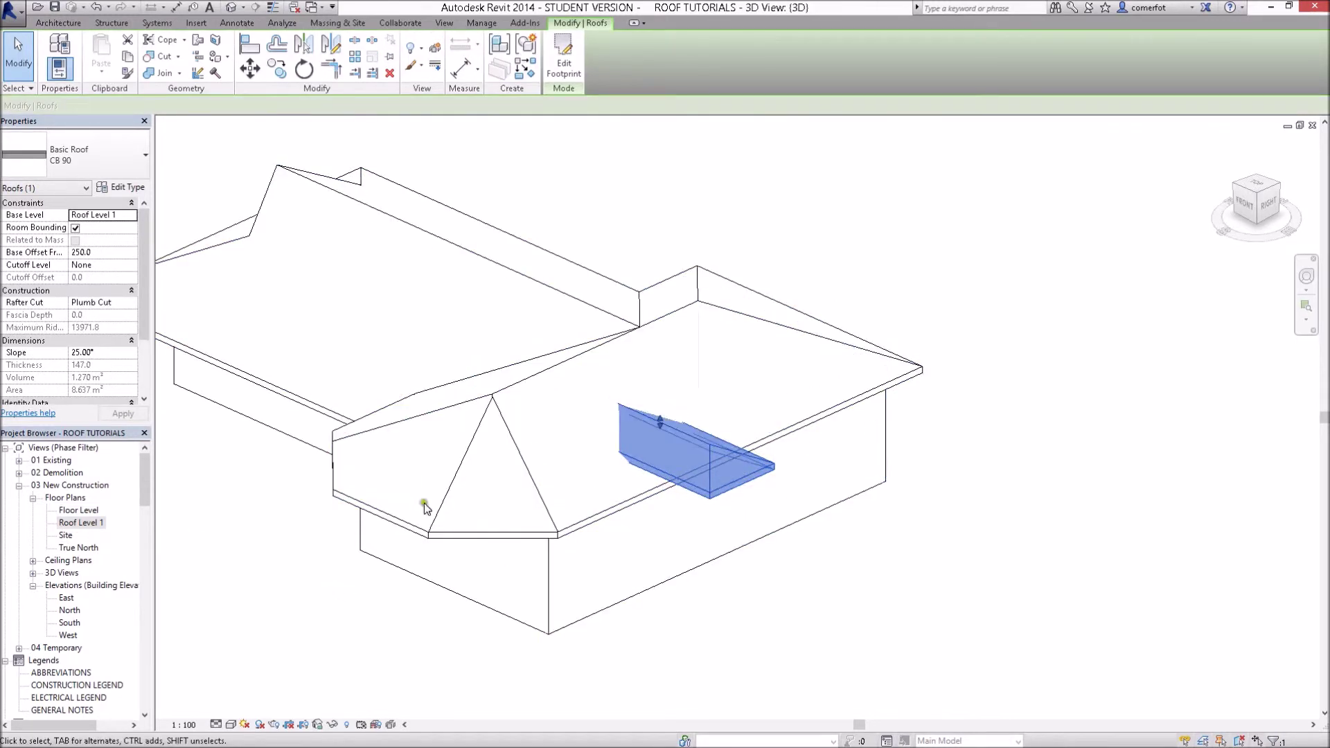
- Reopen Roof Level 1, drag the portico tip to the dashed line, and open Temporary South
{"action": "double_click", "coordinate": [85, 525]}
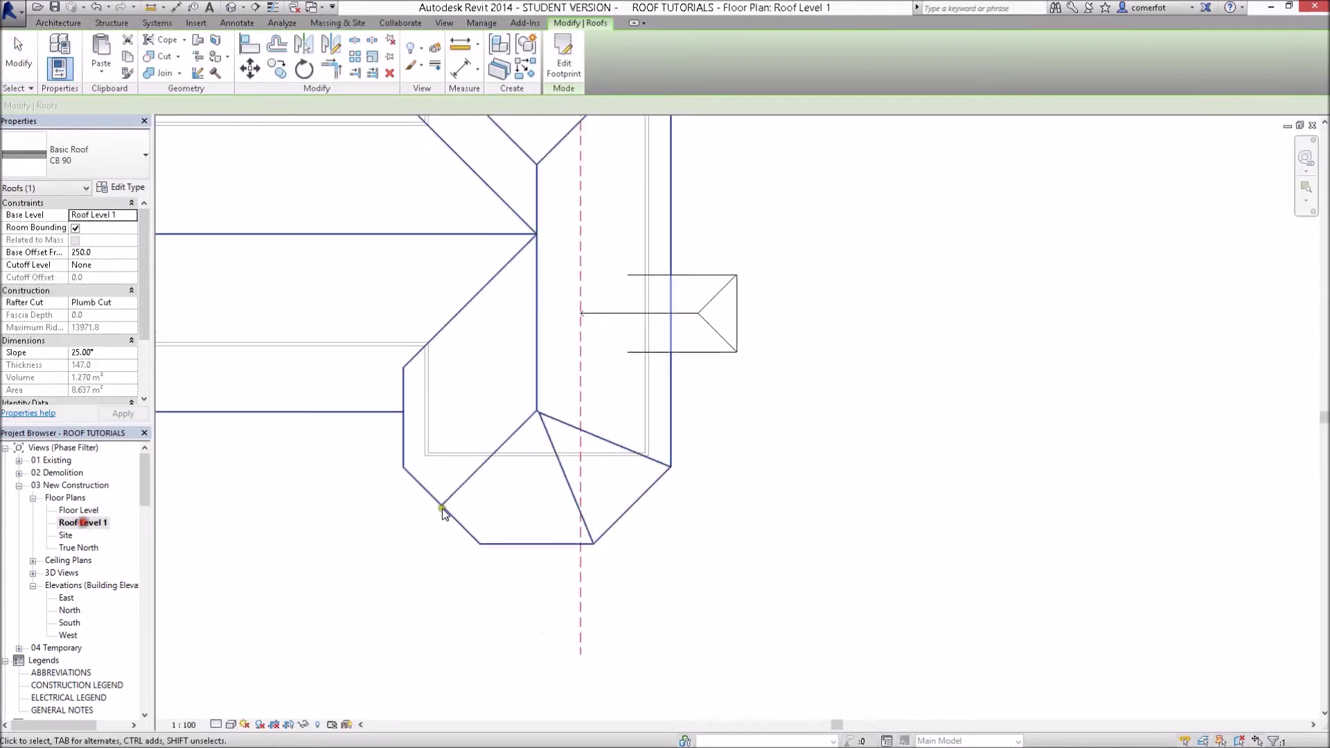
{"action": "left_click_drag", "start_coordinate": [599, 318], "coordinate": [585, 331]}
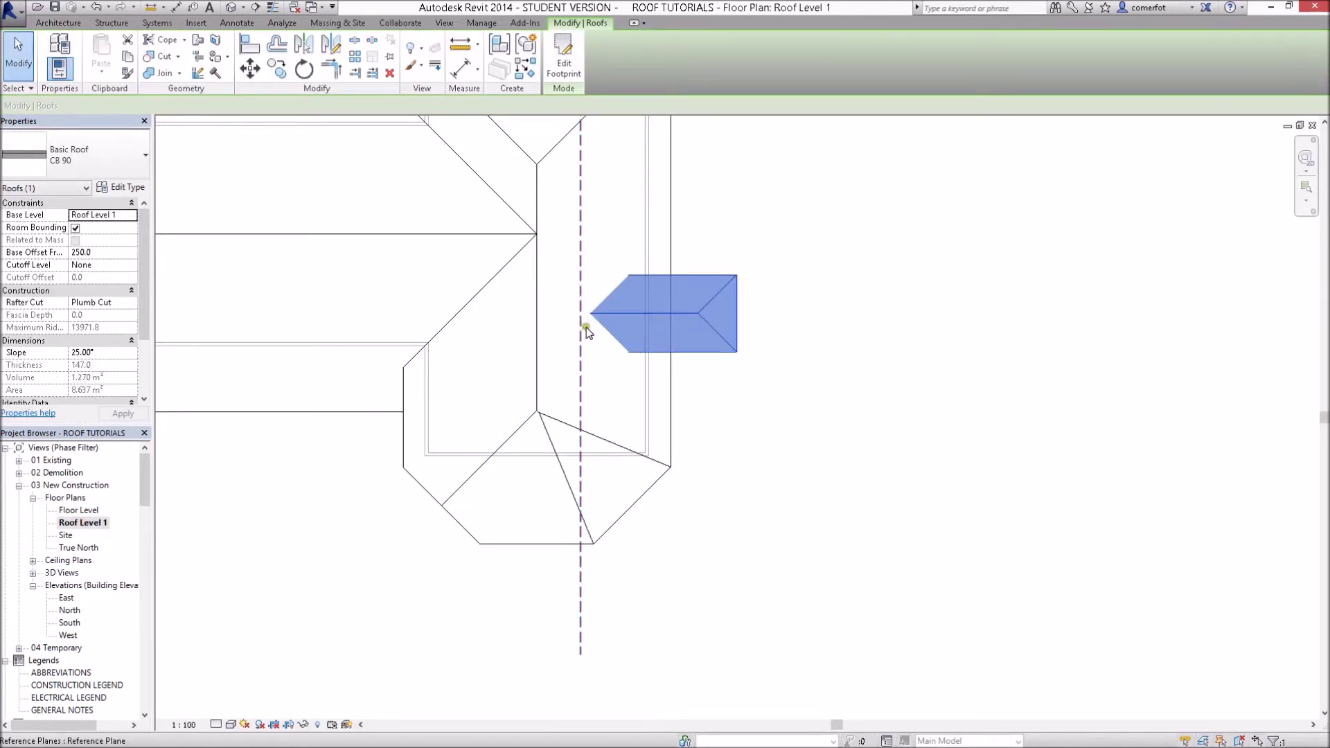
{"action": "scroll", "coordinate": [556, 353], "scroll_direction": "down", "scroll_amount": 3}
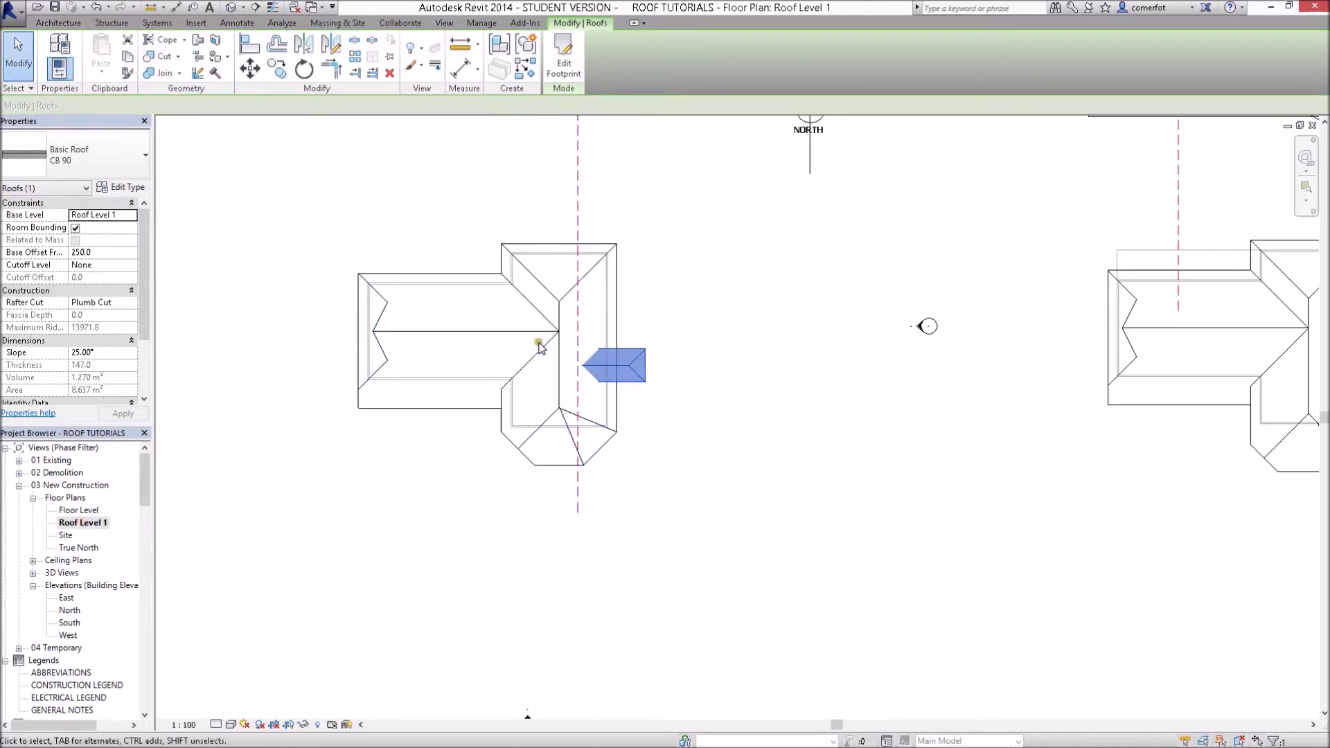
{"action": "scroll", "coordinate": [539, 348], "scroll_direction": "down", "scroll_amount": 2}
{"action": "scroll", "coordinate": [520, 451], "scroll_direction": "up", "scroll_amount": 1}
{"action": "scroll", "coordinate": [520, 454], "scroll_direction": "up", "scroll_amount": 2}
{"action": "scroll", "coordinate": [521, 455], "scroll_direction": "up", "scroll_amount": 3}
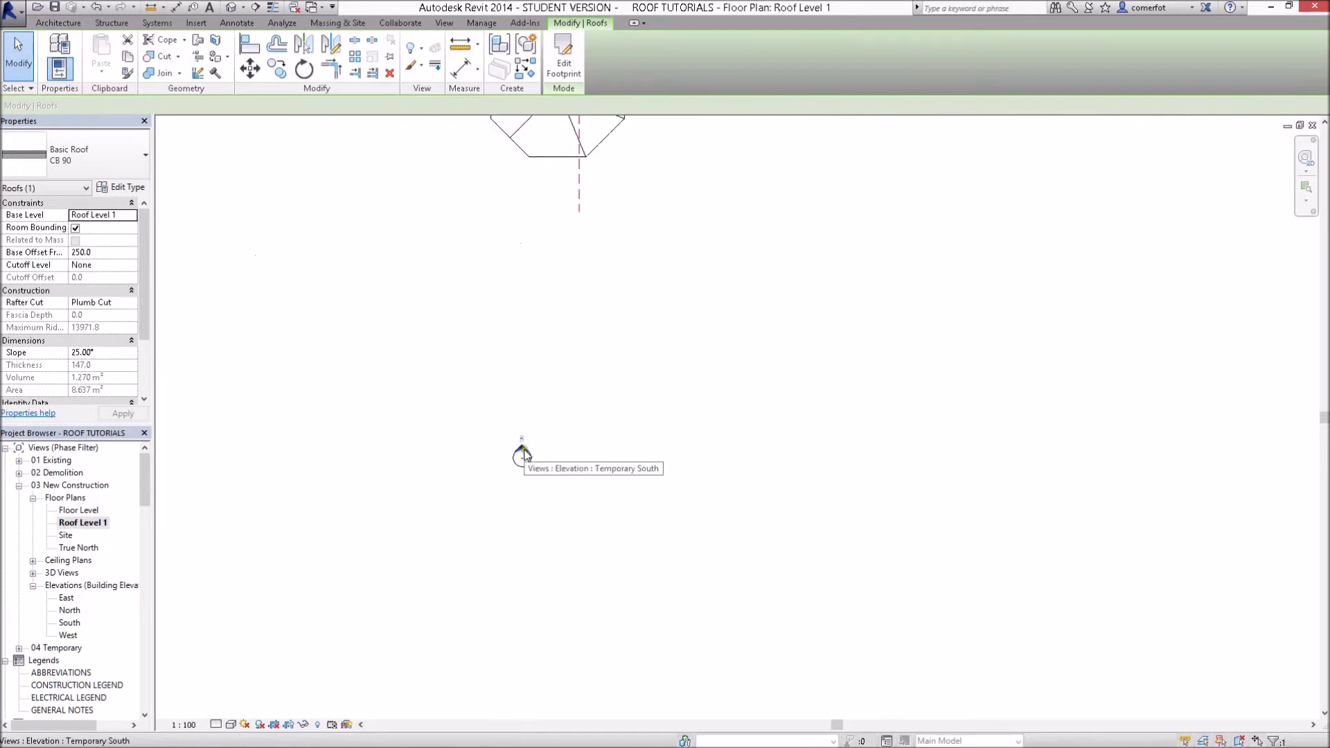
{"action": "double_click", "coordinate": [522, 455]}
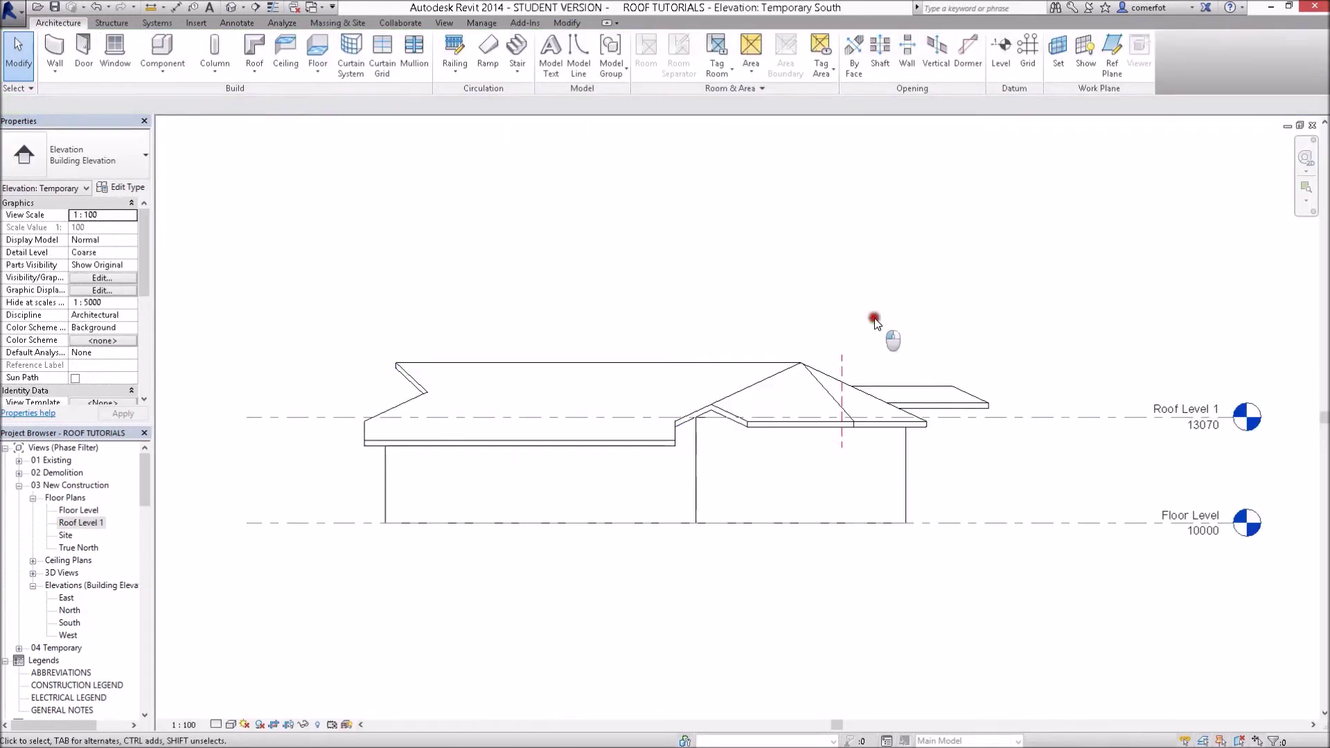
{"action": "scroll", "coordinate": [706, 360], "scroll_direction": "up", "scroll_amount": 1}
{"action": "scroll", "coordinate": [687, 386], "scroll_direction": "up", "scroll_amount": 1}
{"action": "scroll", "coordinate": [584, 370], "scroll_direction": "up", "scroll_amount": 1}
{"action": "scroll", "coordinate": [500, 359], "scroll_direction": "up", "scroll_amount": 1}
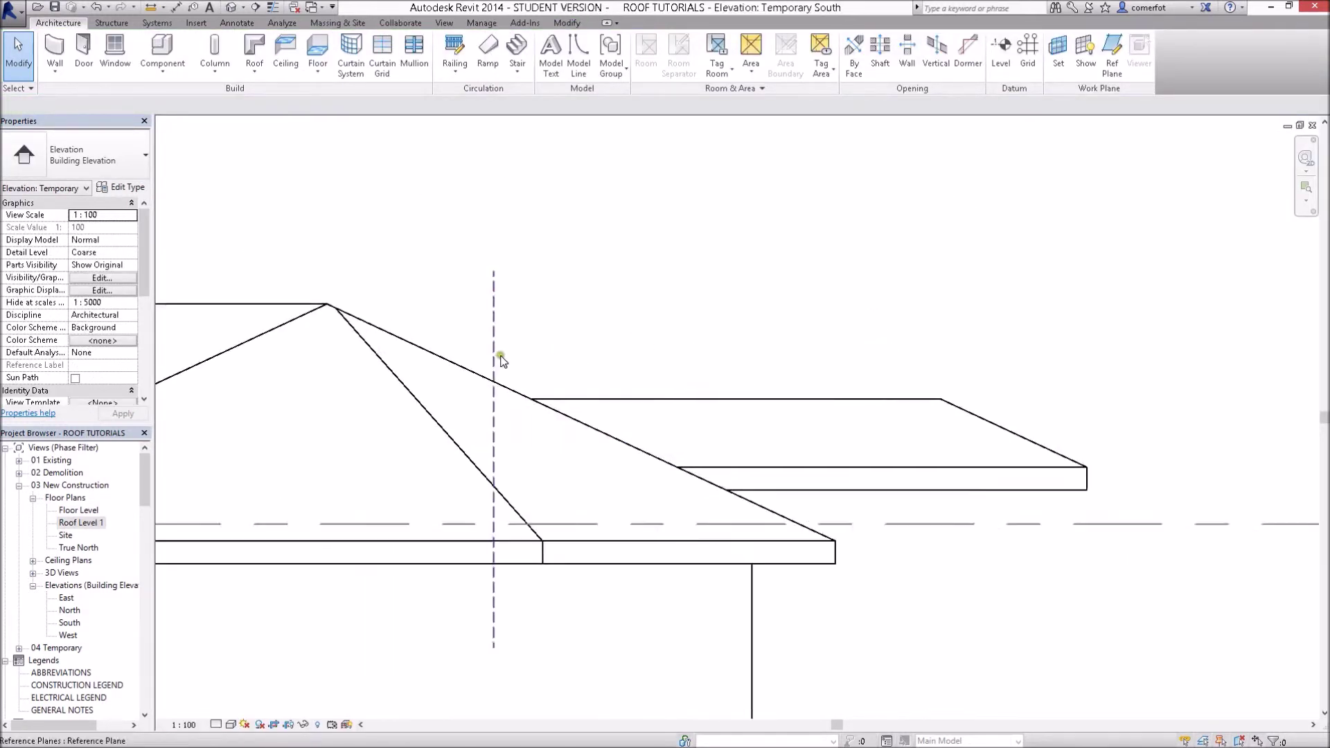
{"action": "scroll", "coordinate": [499, 359], "scroll_direction": "up", "scroll_amount": 1}
- Move the reference plane to where the main roof slope meets the portico roof
{"action": "left_click", "coordinate": [491, 354]}
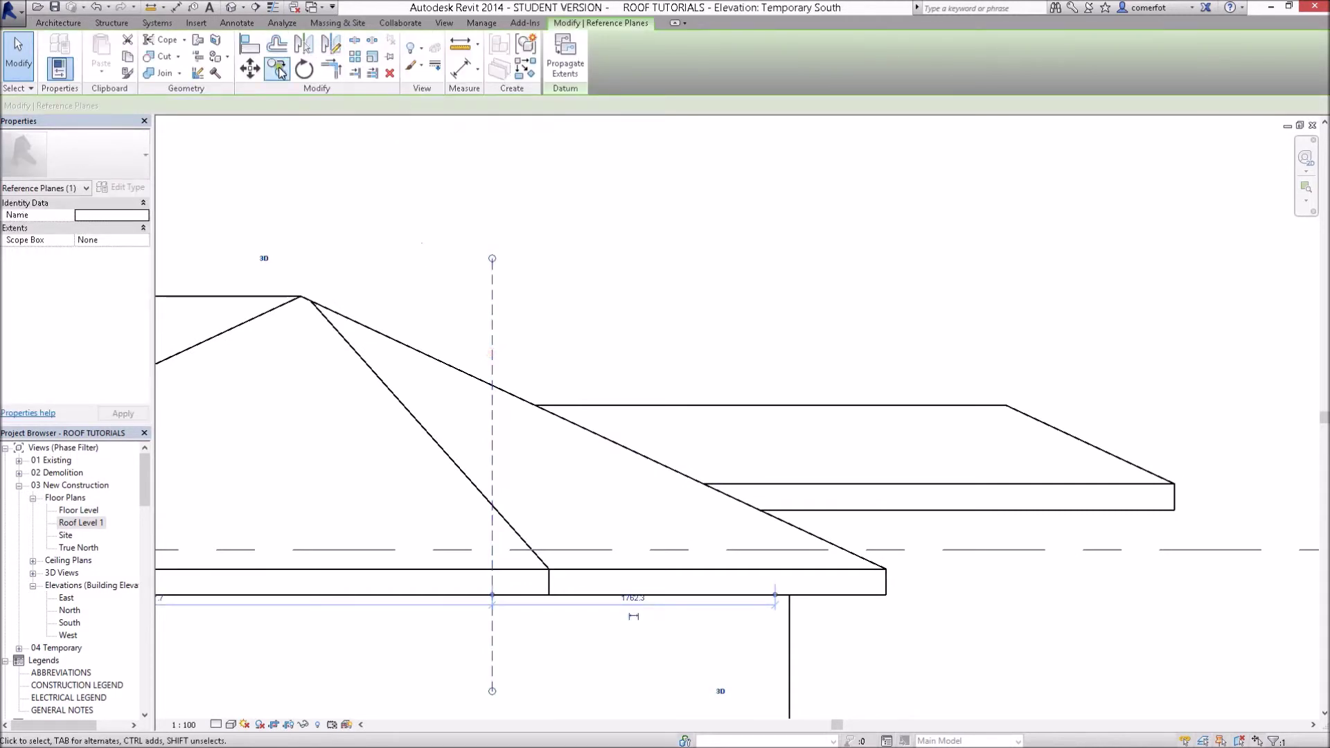
{"action": "left_click", "coordinate": [251, 69]}
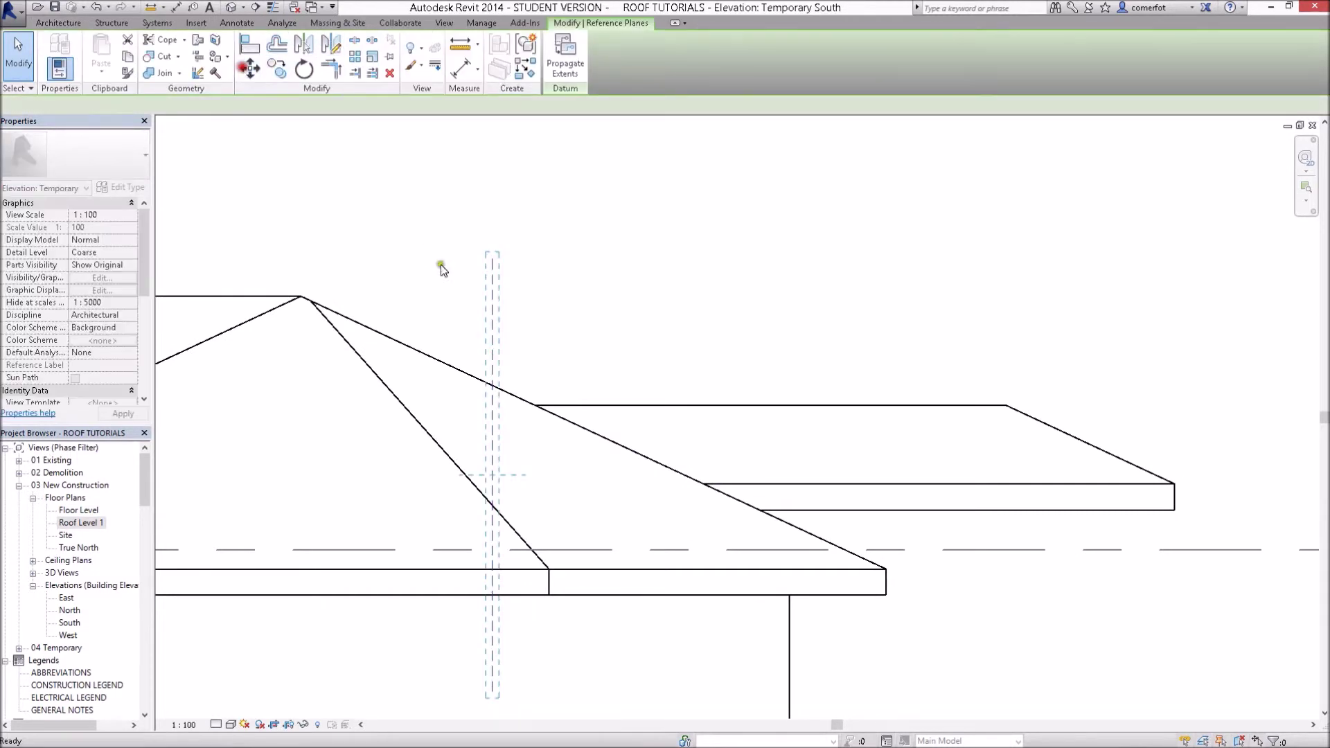
{"action": "left_click", "coordinate": [492, 386]}
{"action": "left_click", "coordinate": [536, 405]}
{"action": "left_click", "coordinate": [654, 291]}
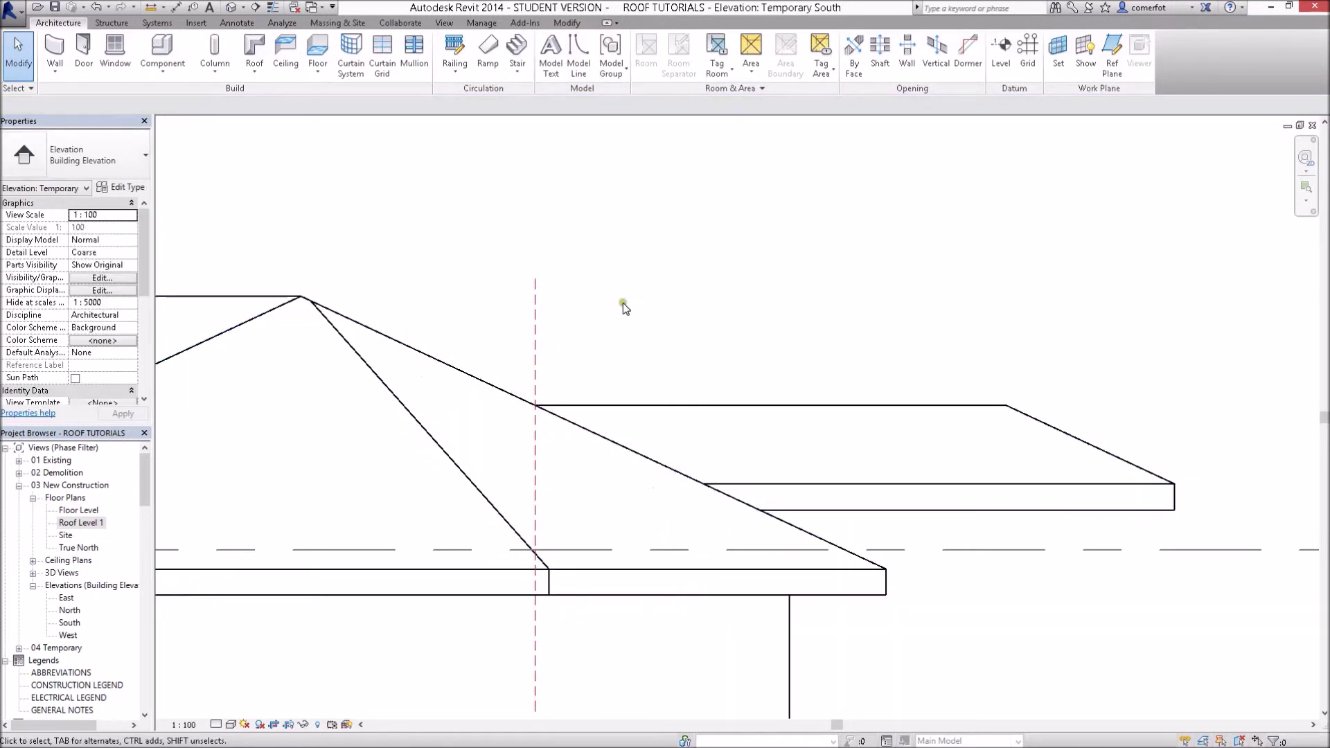
{"action": "scroll", "coordinate": [622, 302], "scroll_direction": "down", "scroll_amount": 2}
{"action": "scroll", "coordinate": [288, 237], "scroll_direction": "down", "scroll_amount": 2}
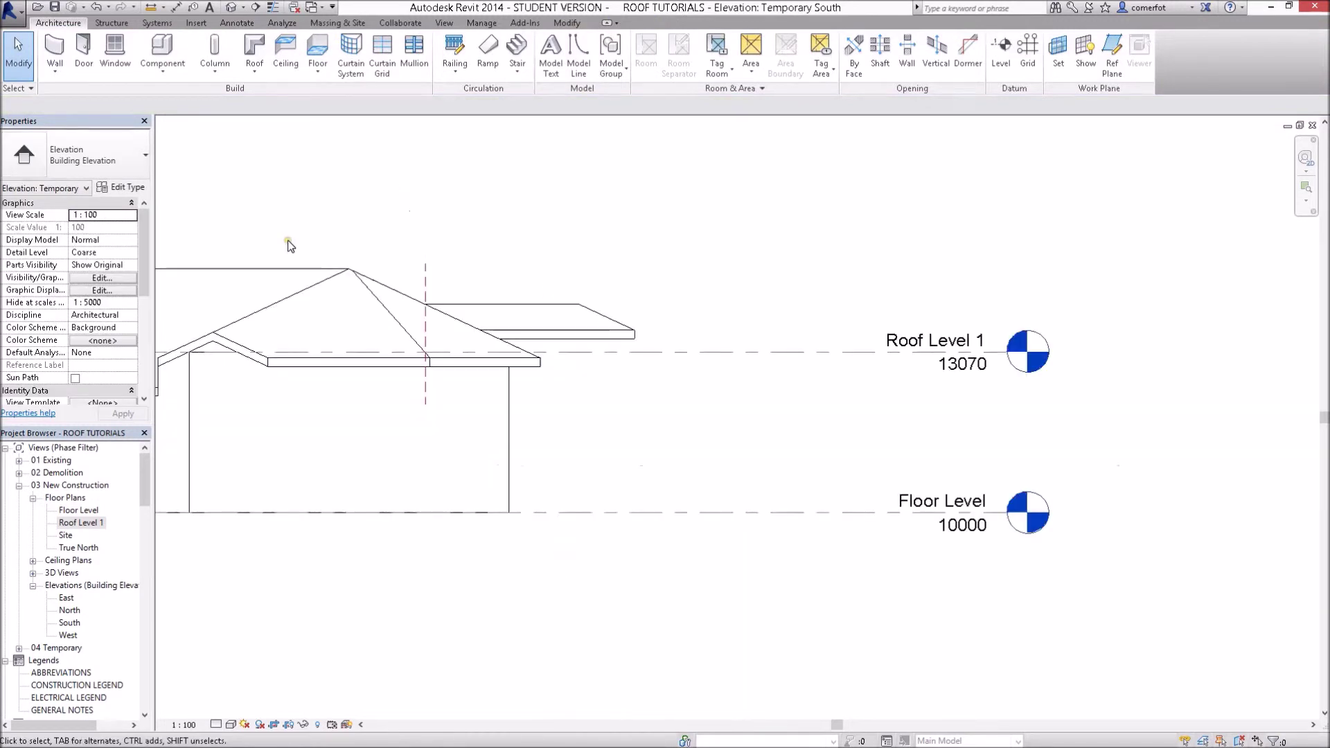
- On Roof Level 1, open the portico roof's footprint sketch for editing
{"action": "double_click", "coordinate": [86, 523]}
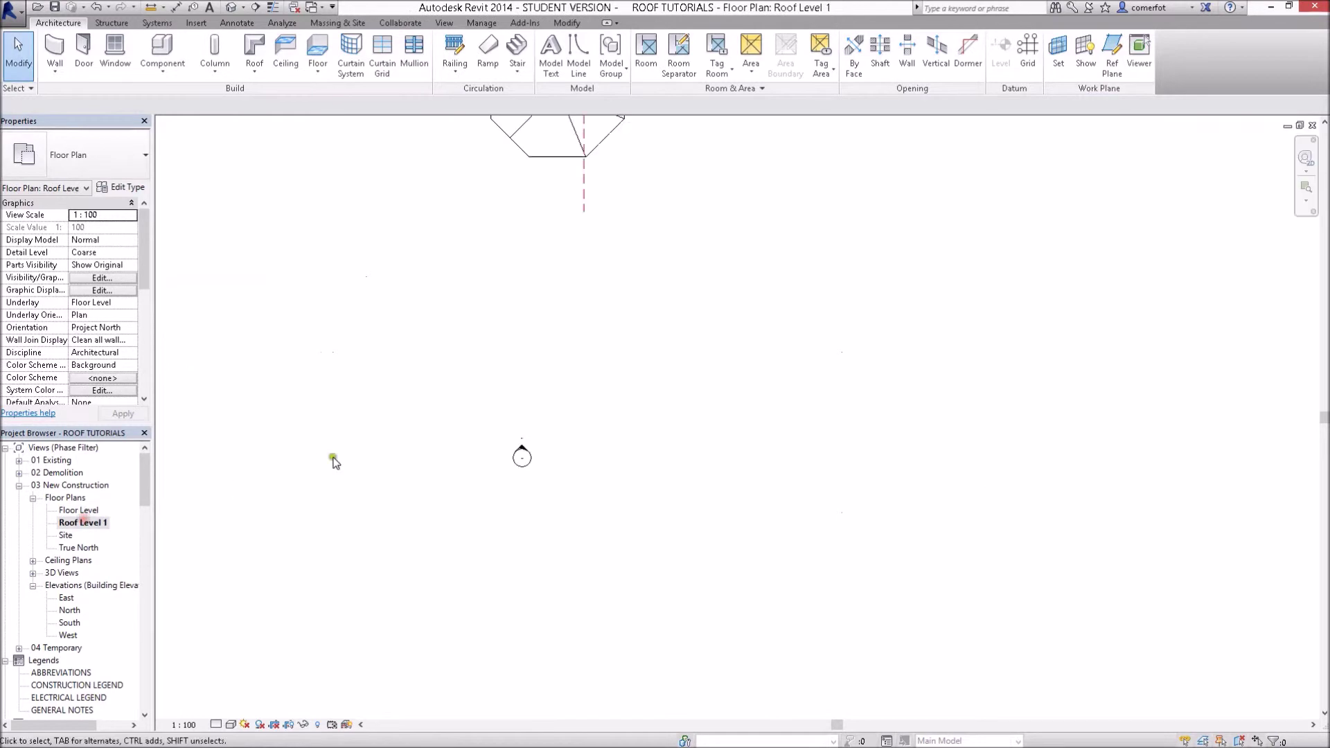
{"action": "scroll", "coordinate": [594, 443], "scroll_direction": "up", "scroll_amount": 1}
{"action": "scroll", "coordinate": [573, 345], "scroll_direction": "up", "scroll_amount": 2}
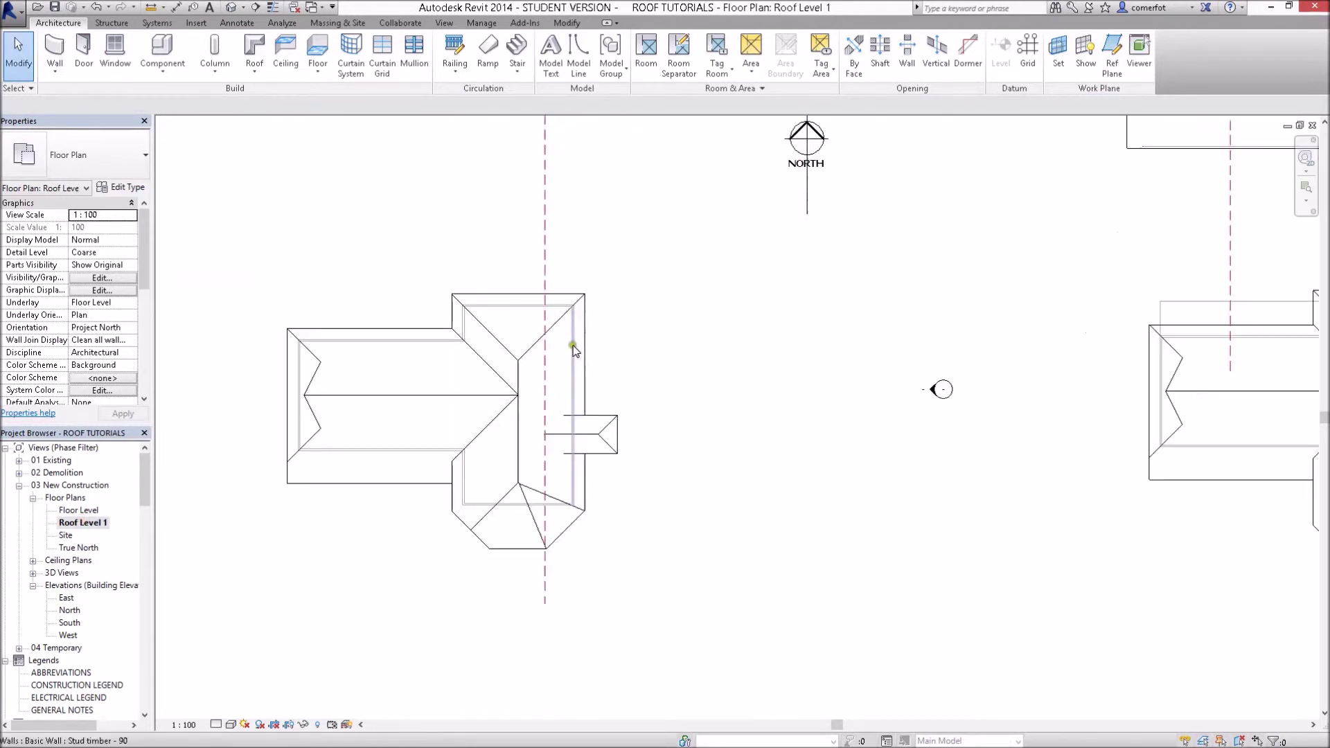
{"action": "scroll", "coordinate": [583, 387], "scroll_direction": "up", "scroll_amount": 2}
{"action": "left_click", "coordinate": [616, 485]}
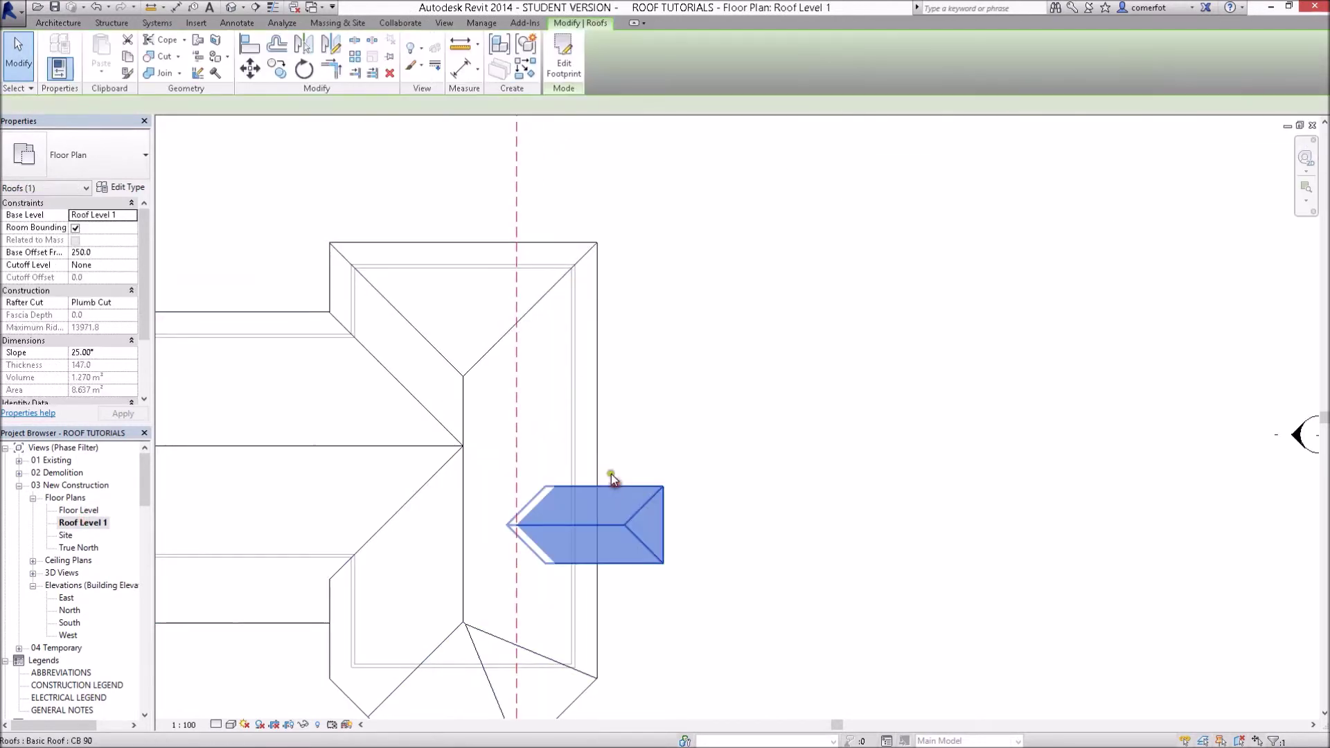
{"action": "left_click", "coordinate": [564, 57]}
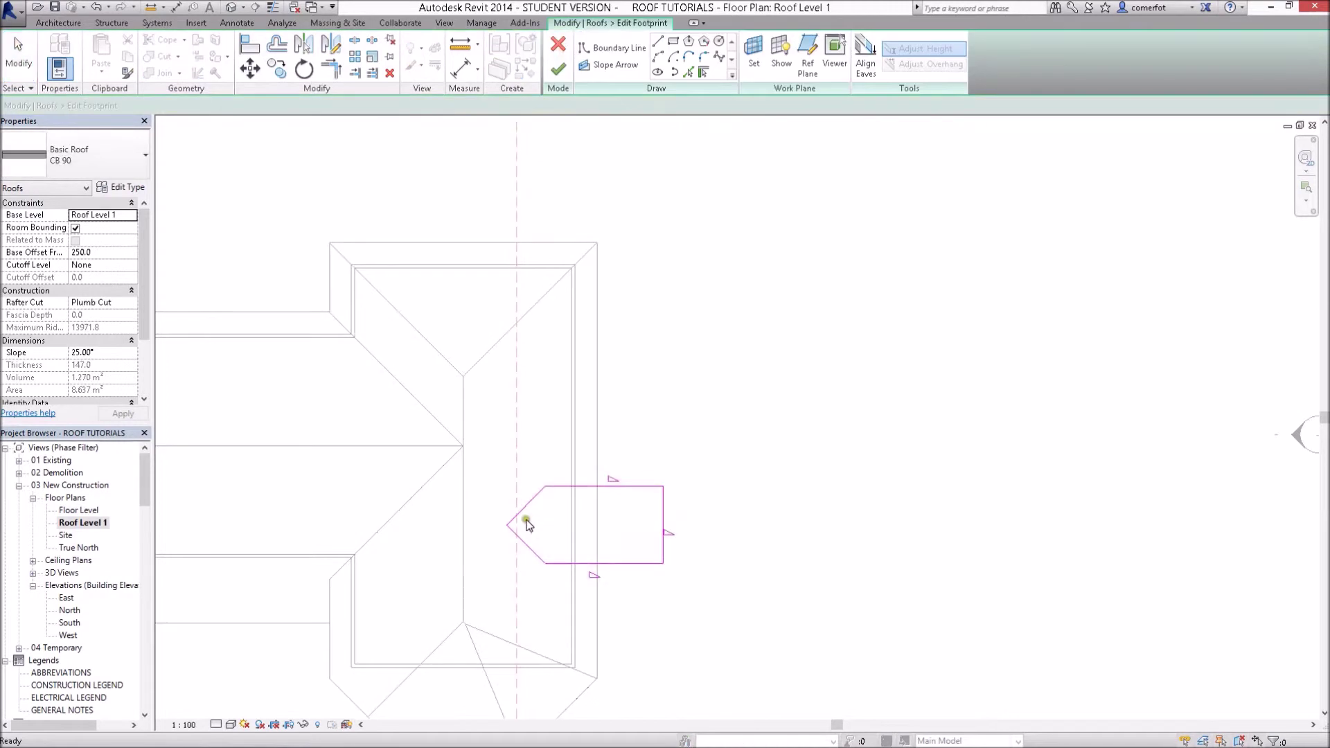
{"action": "scroll", "coordinate": [527, 523], "scroll_direction": "up", "scroll_amount": 3}
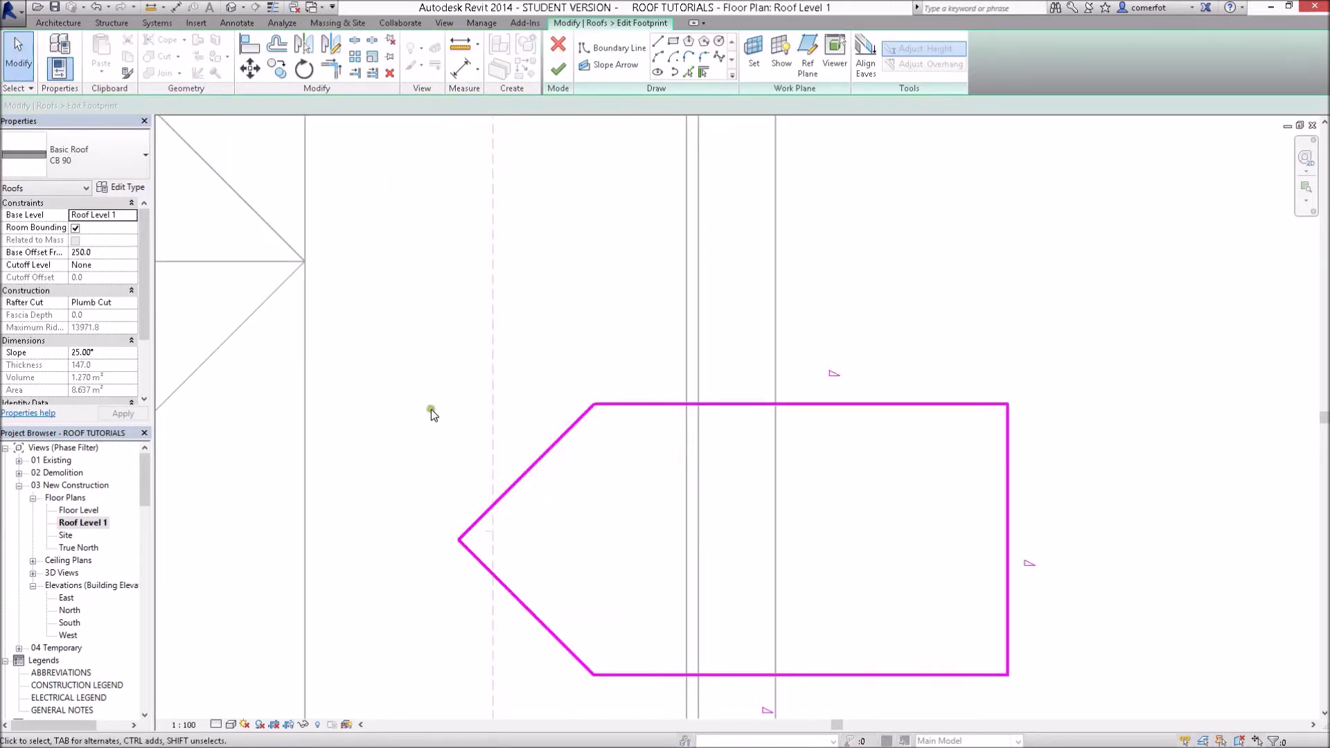
{"action": "left_click", "coordinate": [661, 41]}
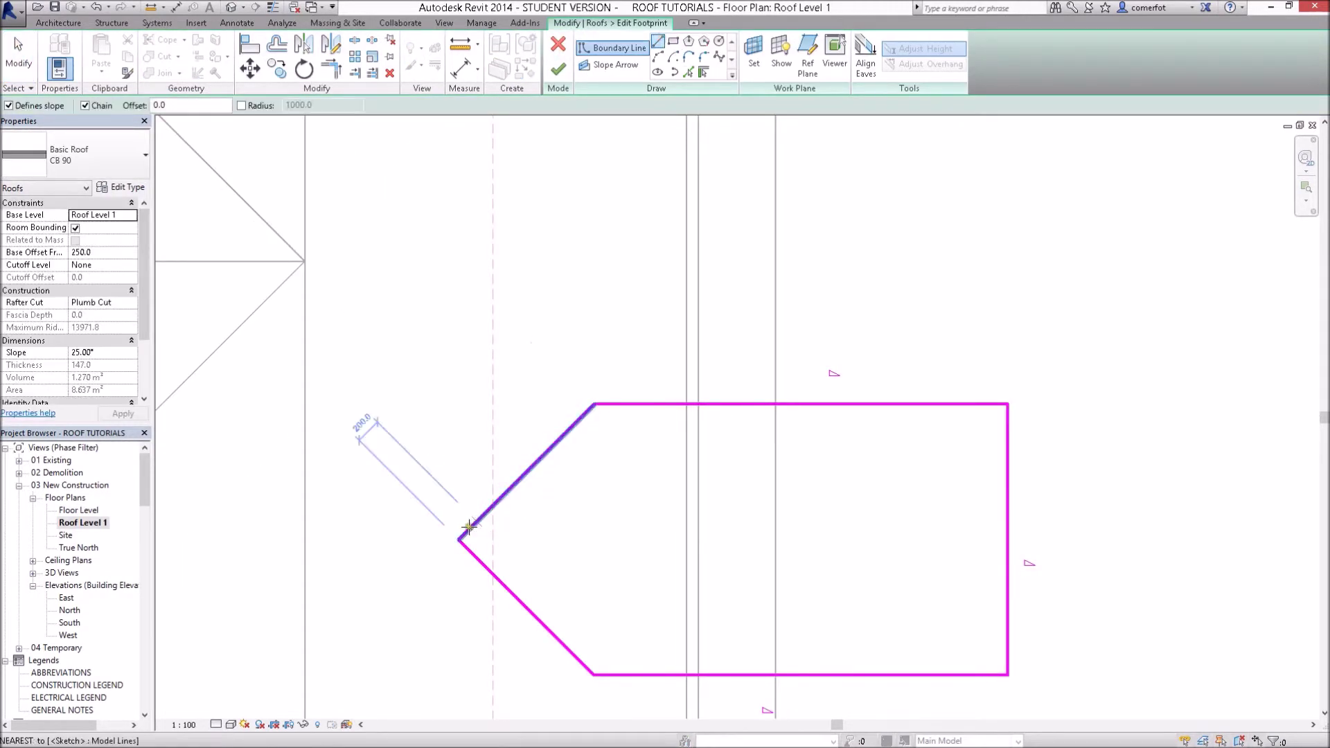
{"action": "left_click", "coordinate": [520, 540]}
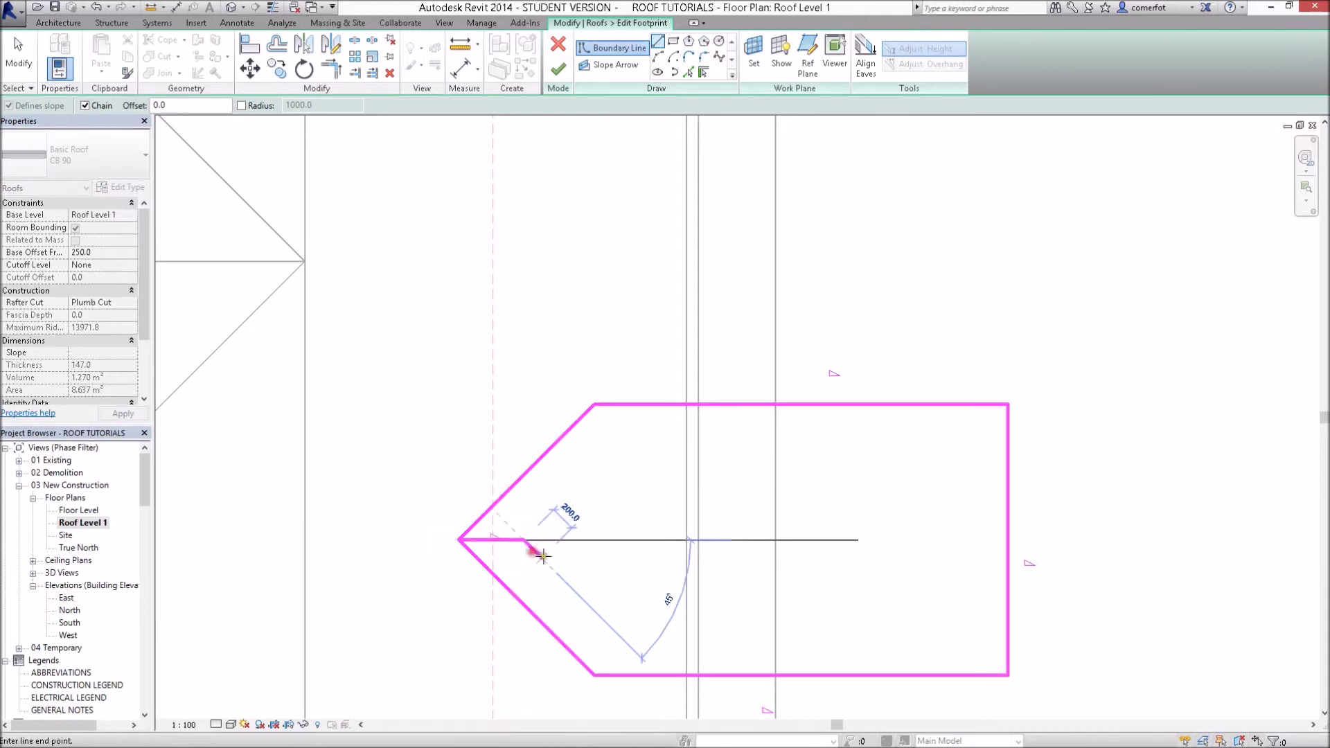
{"action": "key", "text": "Escape"}
{"action": "key", "text": "Escape"}
- Move the angled edges' tip onto the reference plane, delete the short line, and finish
{"action": "left_click", "coordinate": [500, 498]}
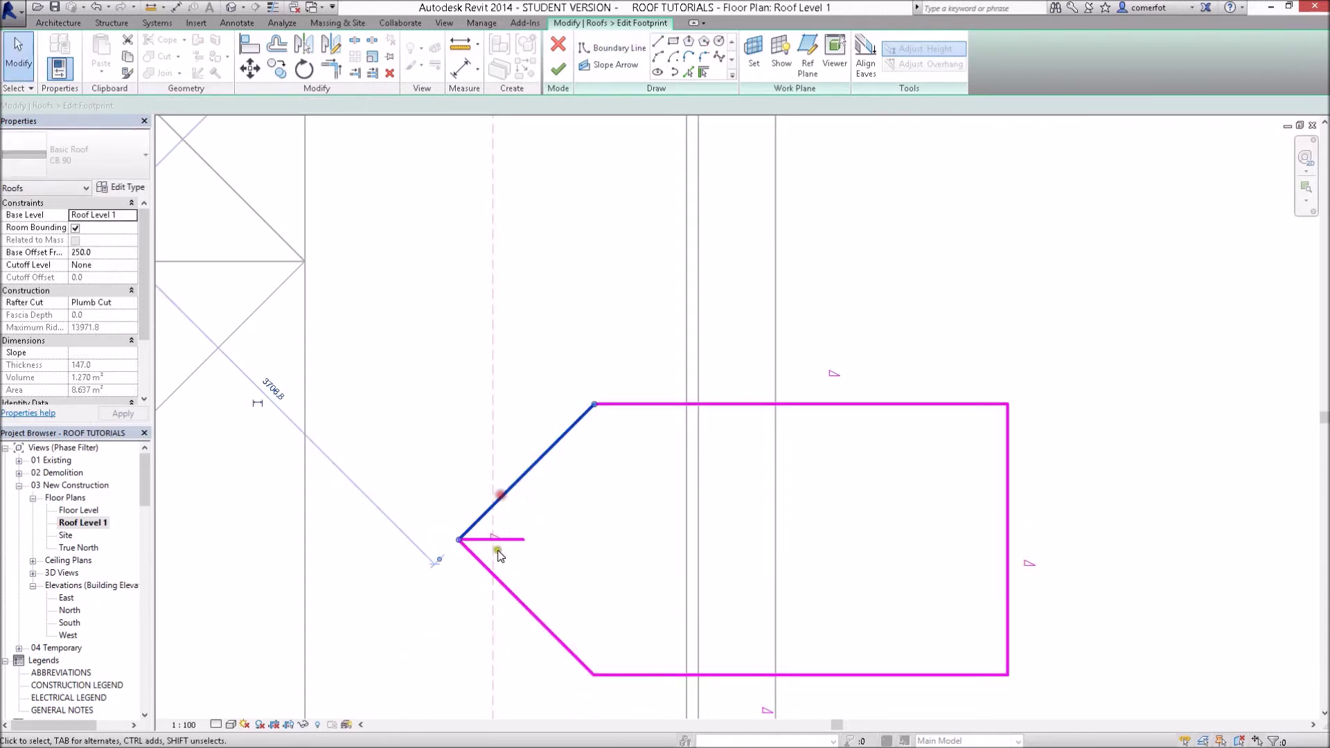
{"action": "left_click", "coordinate": [500, 584], "text": "ctrl"}
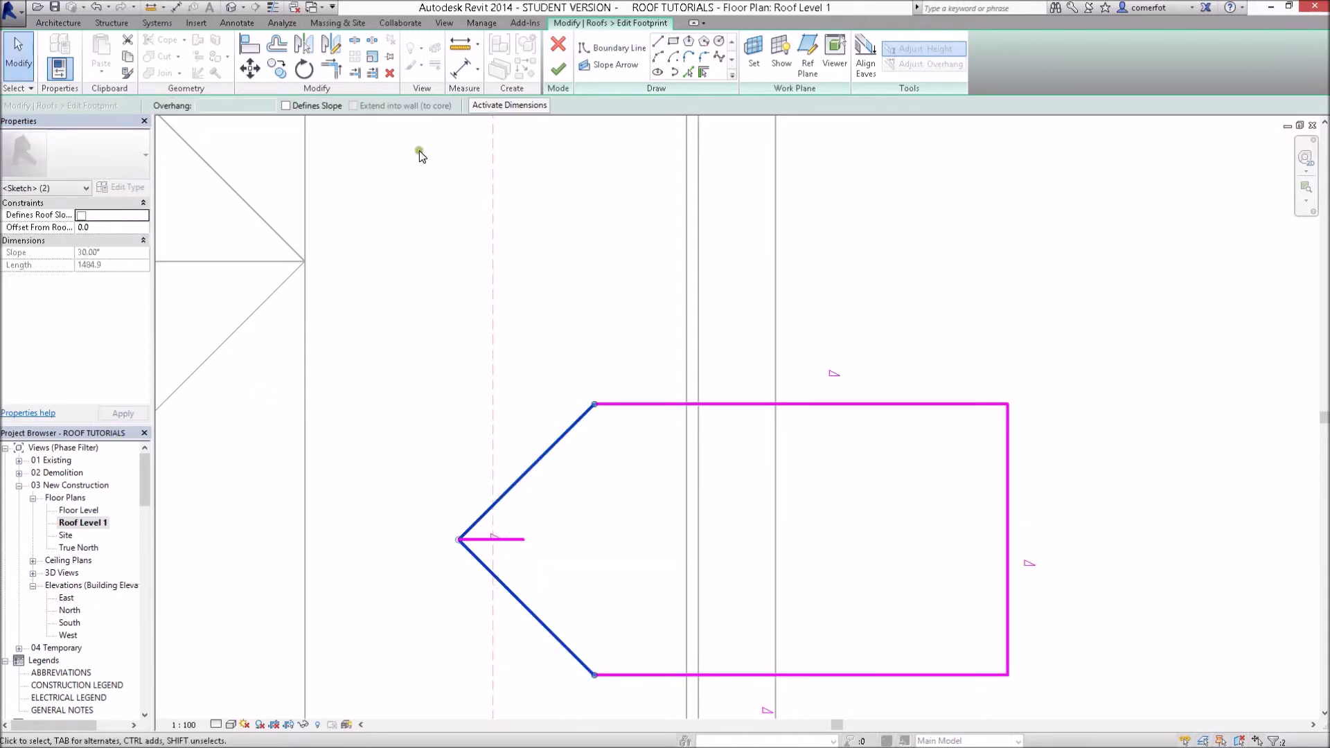
{"action": "left_click", "coordinate": [250, 69]}
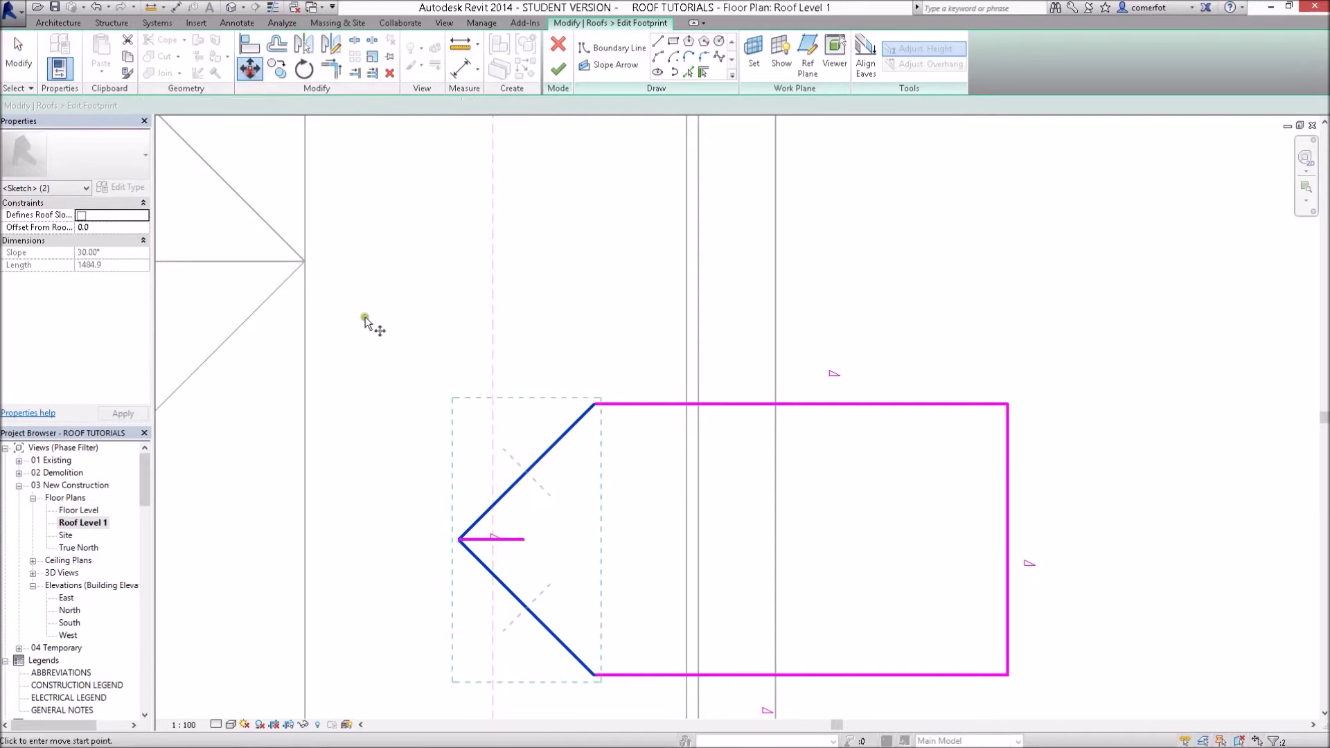
{"action": "left_click", "coordinate": [458, 540]}
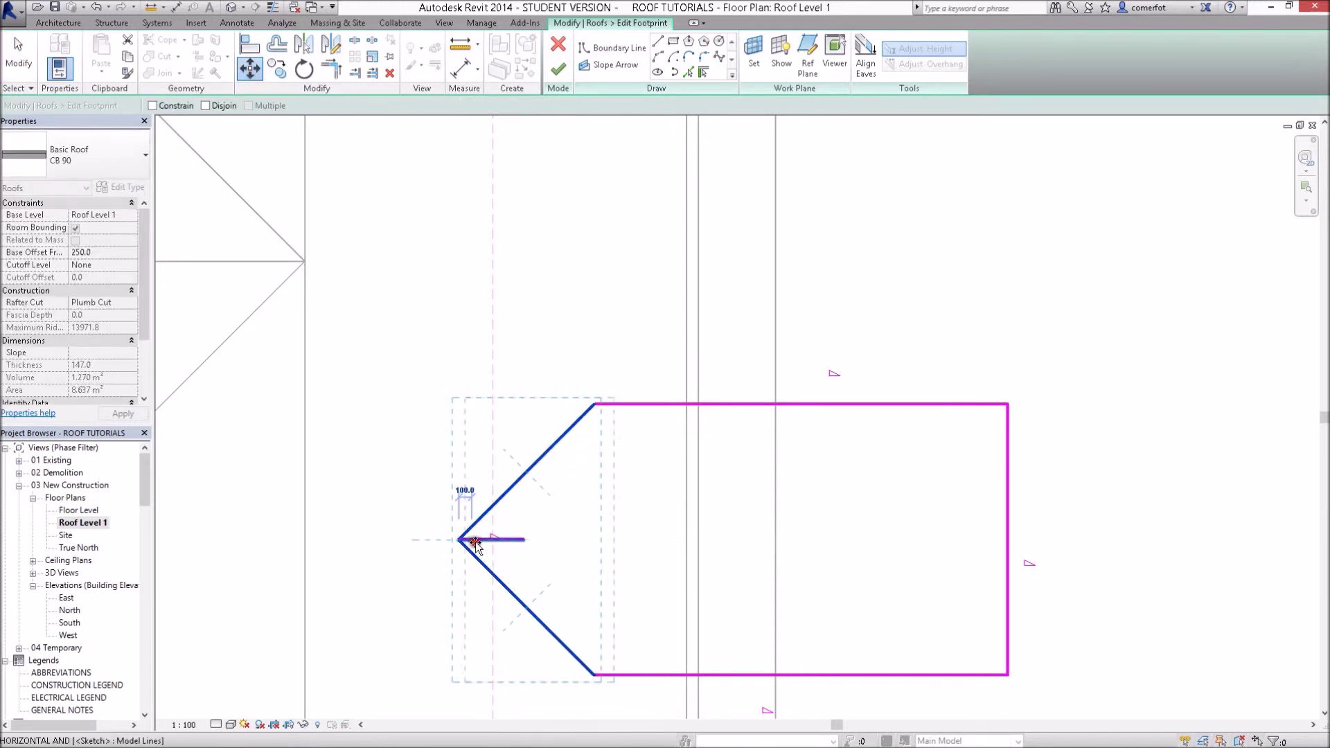
{"action": "scroll", "coordinate": [495, 543], "scroll_direction": "up", "scroll_amount": 2}
{"action": "scroll", "coordinate": [498, 542], "scroll_direction": "up", "scroll_amount": 3}
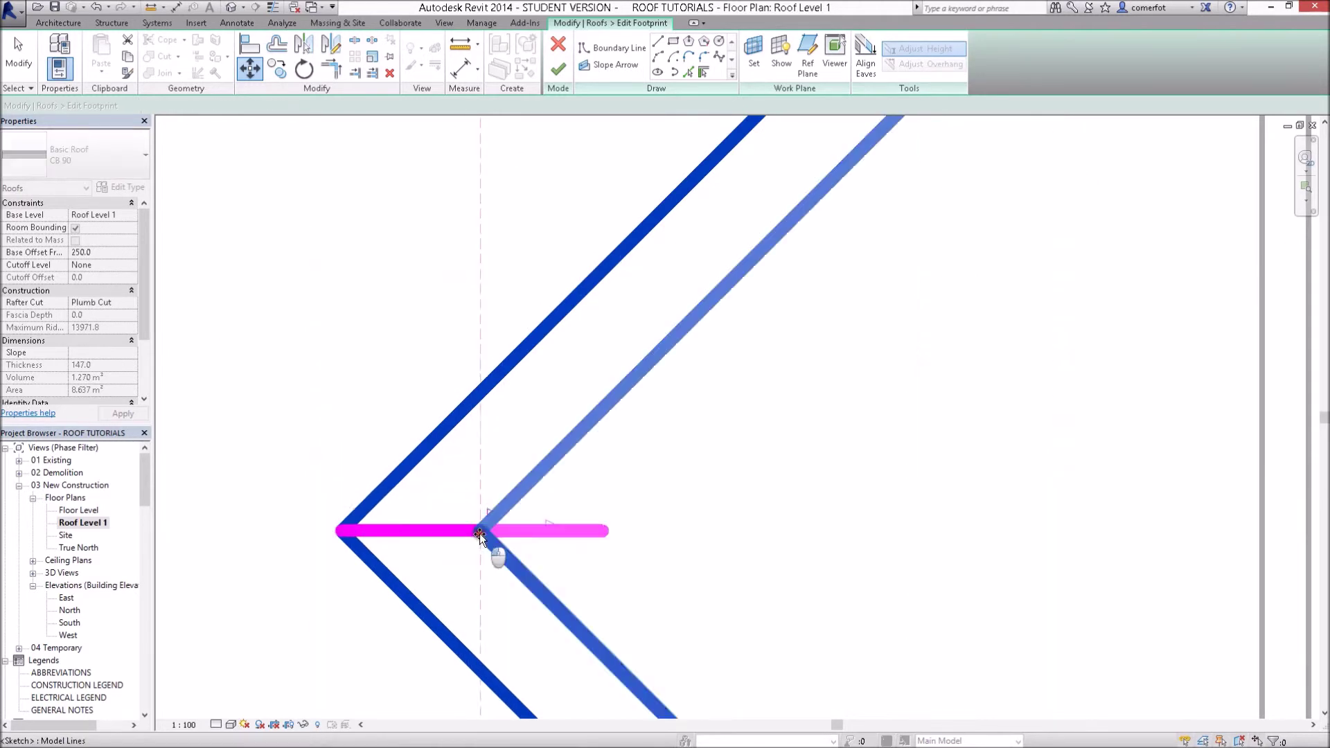
{"action": "left_click", "coordinate": [479, 534]}
{"action": "scroll", "coordinate": [503, 537], "scroll_direction": "down", "scroll_amount": 3}
{"action": "scroll", "coordinate": [504, 537], "scroll_direction": "down", "scroll_amount": 2}
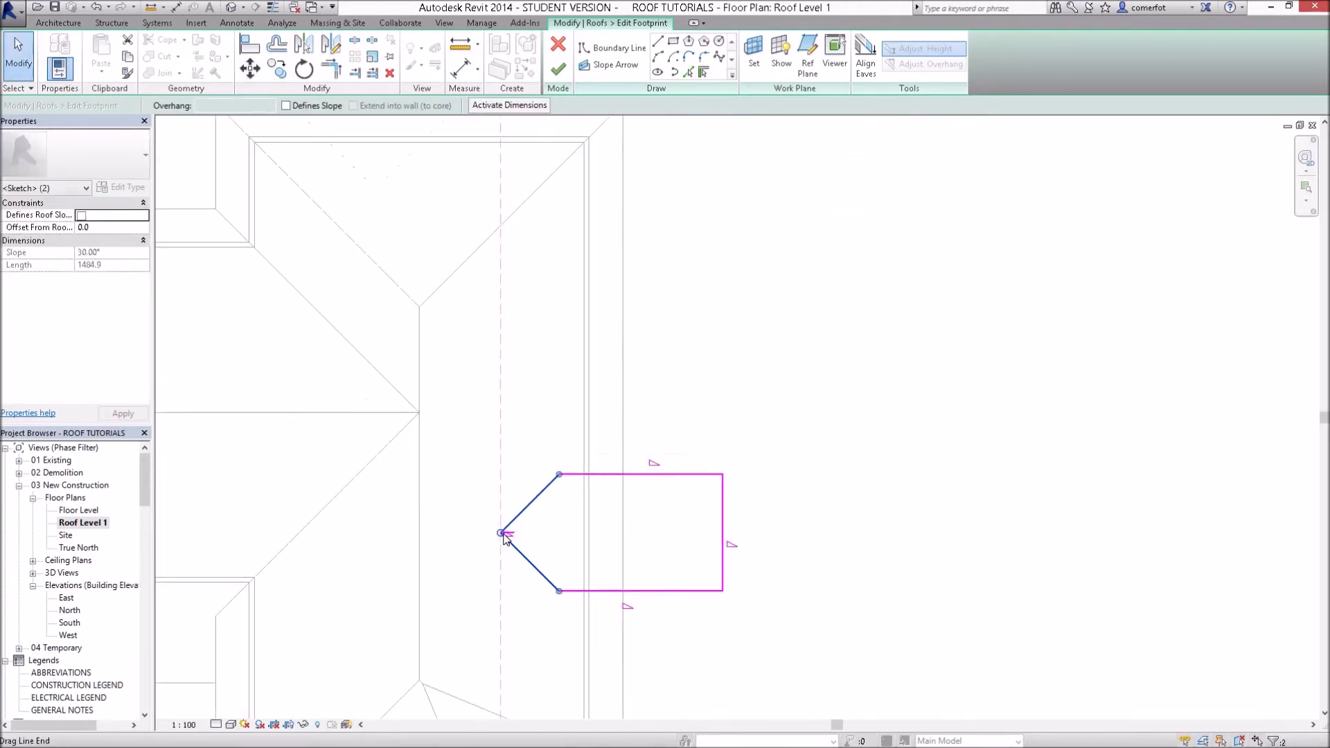
{"action": "left_click", "coordinate": [716, 372]}
{"action": "scroll", "coordinate": [562, 534], "scroll_direction": "up", "scroll_amount": 4}
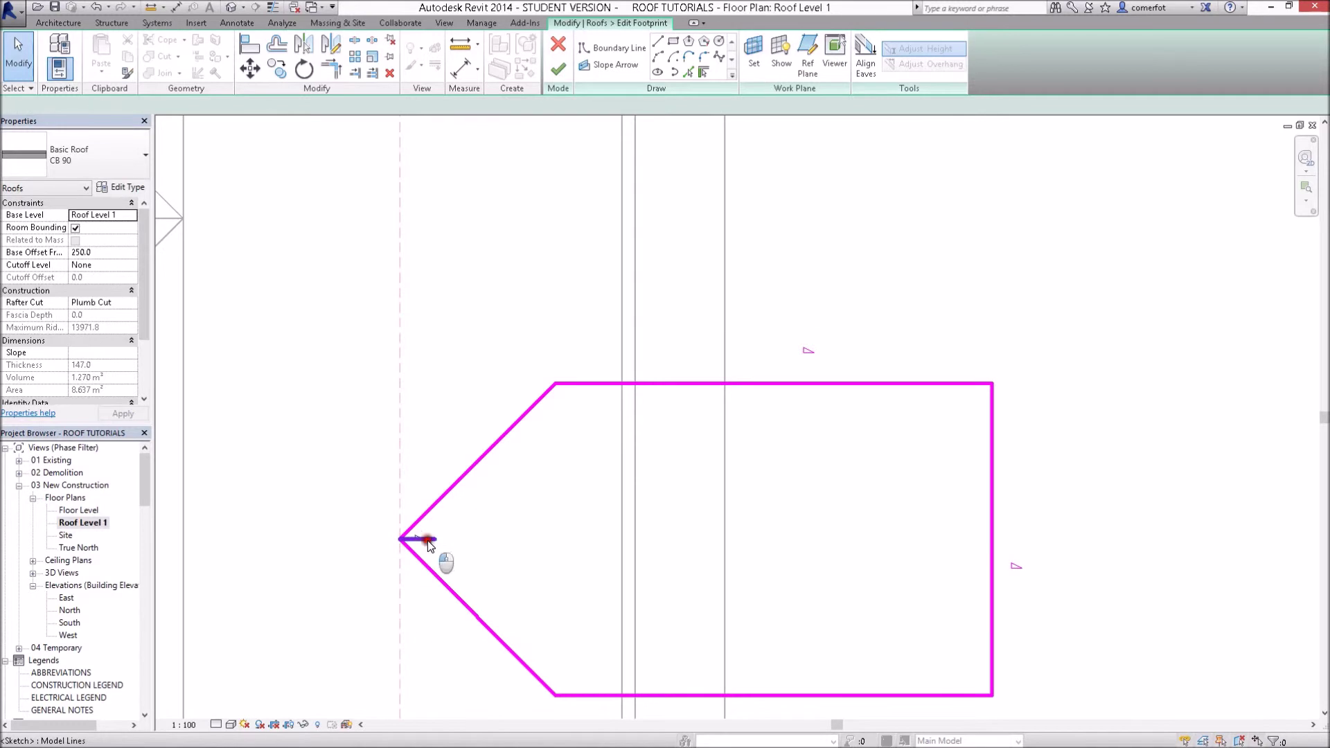
{"action": "left_click", "coordinate": [423, 539]}
{"action": "key", "text": "Delete"}
{"action": "scroll", "coordinate": [509, 525], "scroll_direction": "down", "scroll_amount": 3}
{"action": "scroll", "coordinate": [510, 526], "scroll_direction": "down", "scroll_amount": 2}
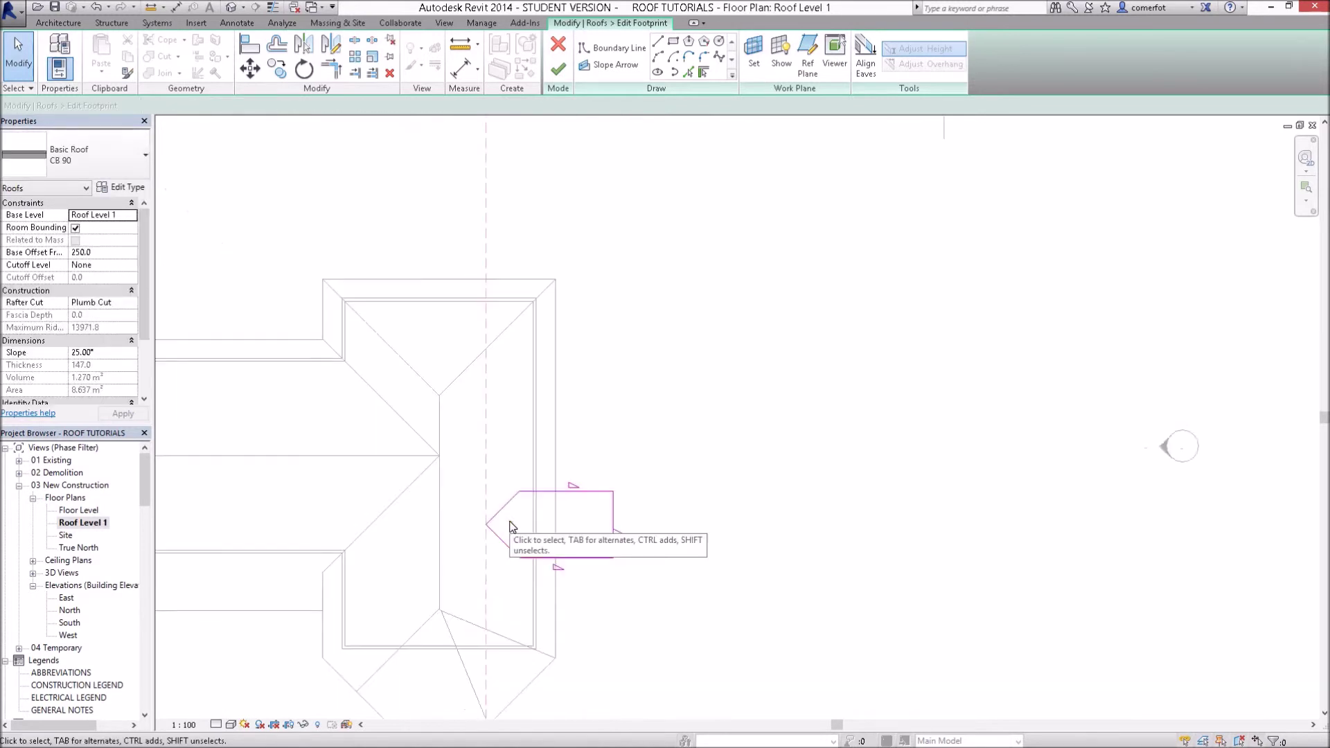
{"action": "left_click", "coordinate": [566, 71]}
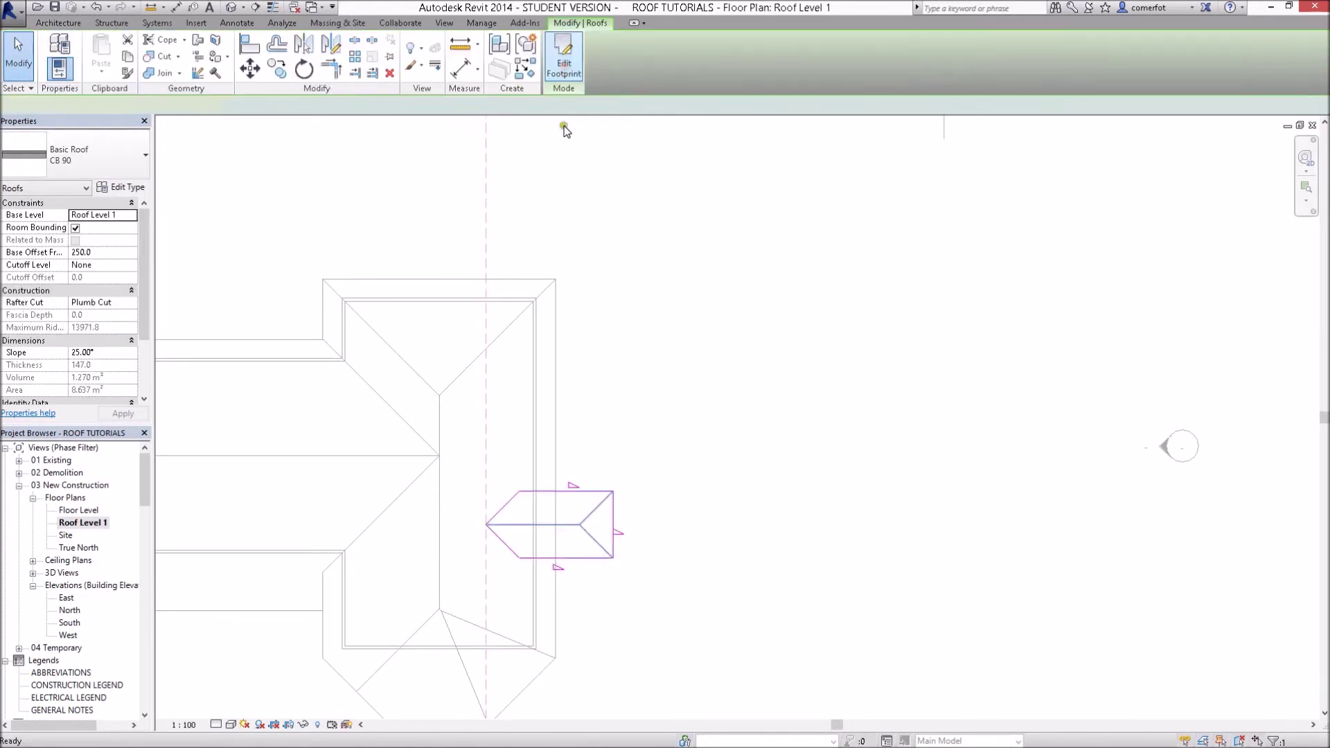
- In the 3D view, select the portico roof and orbit around the house
{"action": "left_click", "coordinate": [233, 7]}
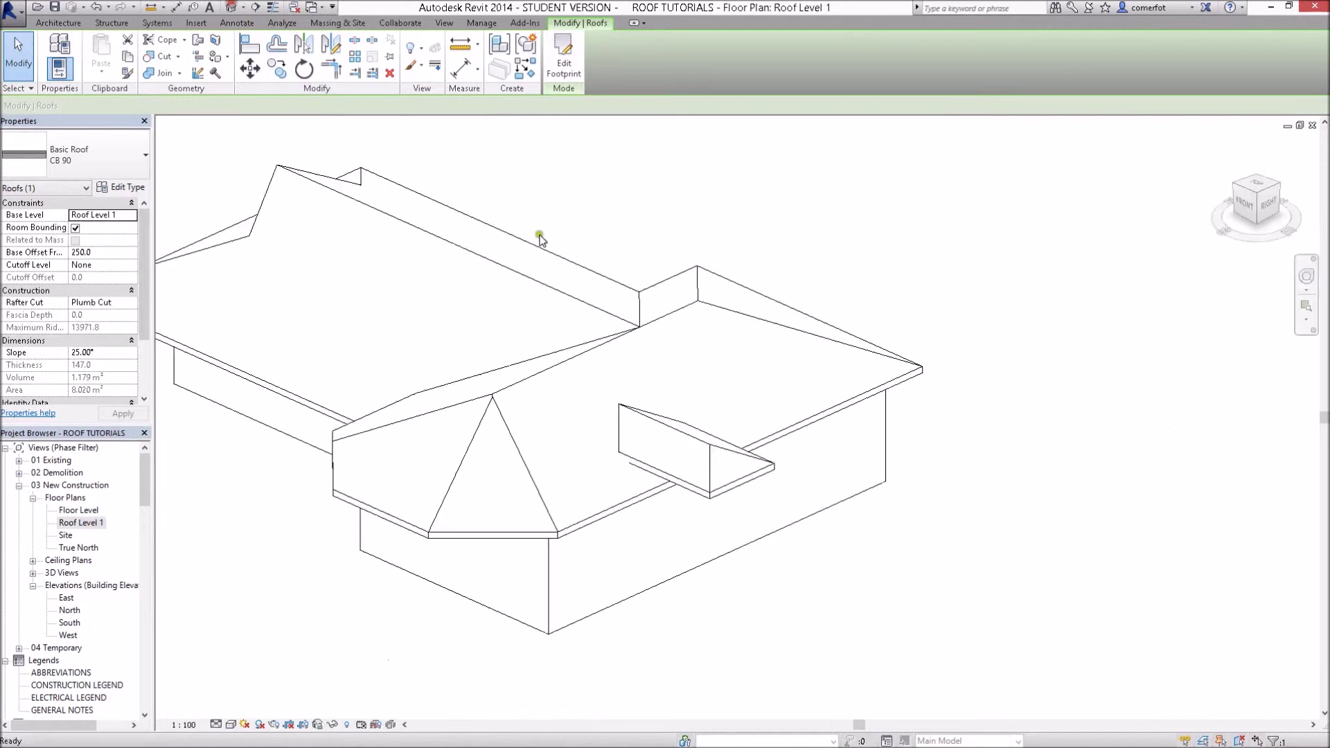
{"action": "key", "text": "Escape"}
{"action": "scroll", "coordinate": [641, 458], "scroll_direction": "up", "scroll_amount": 5}
{"action": "scroll", "coordinate": [642, 459], "scroll_direction": "up", "scroll_amount": 2}
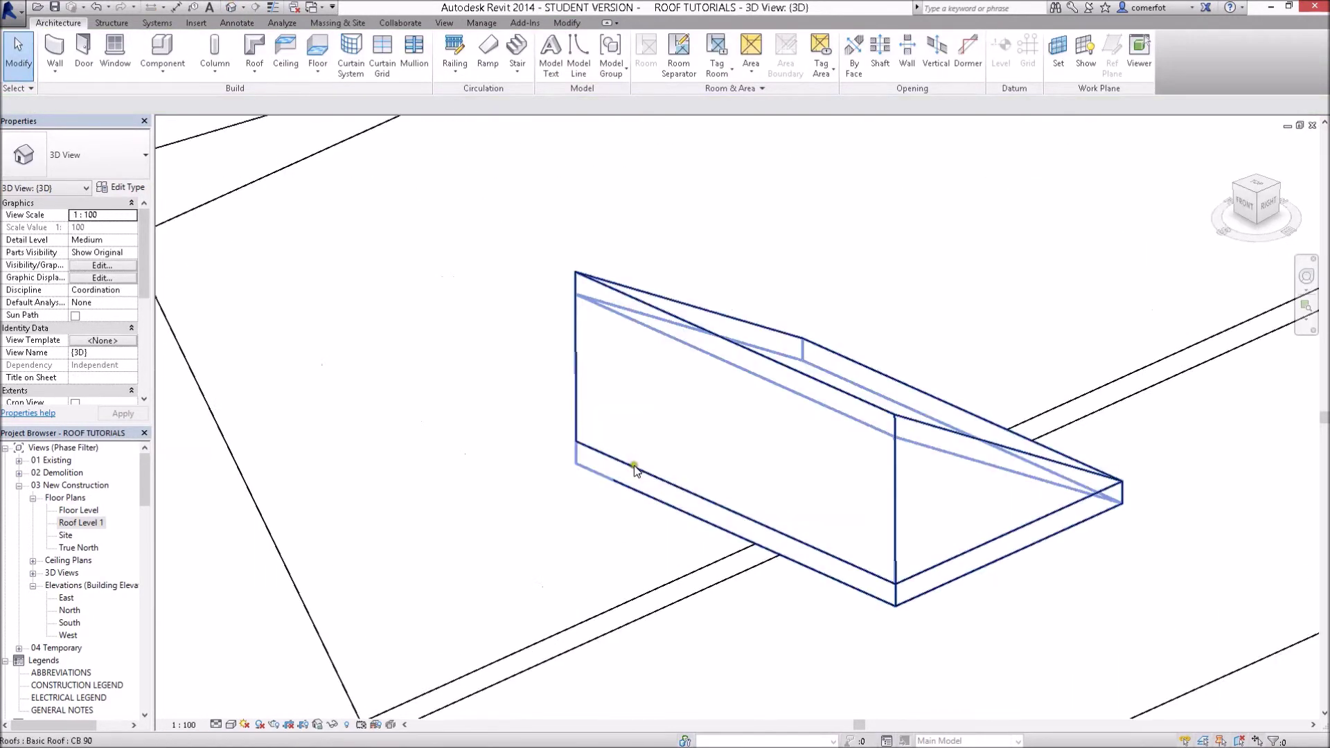
{"action": "left_click", "coordinate": [634, 468]}
{"action": "scroll", "coordinate": [617, 514], "scroll_direction": "down", "scroll_amount": 4}
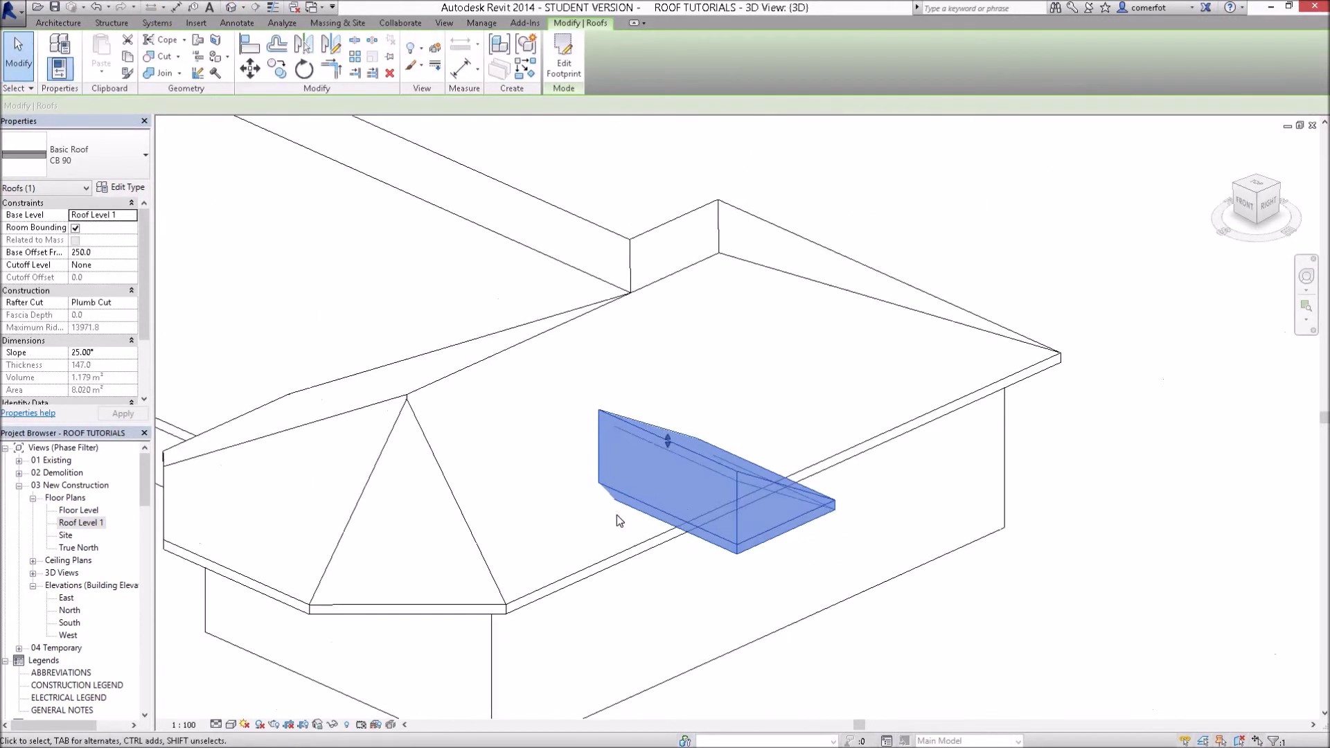
{"action": "mouse_move", "coordinate": [616, 514]}
{"action": "middle_mouse_down", "text": "shift"}
{"action": "mouse_move", "coordinate": [657, 540]}
{"action": "mouse_move", "coordinate": [688, 629]}
{"action": "middle_mouse_up", "text": "shift"}
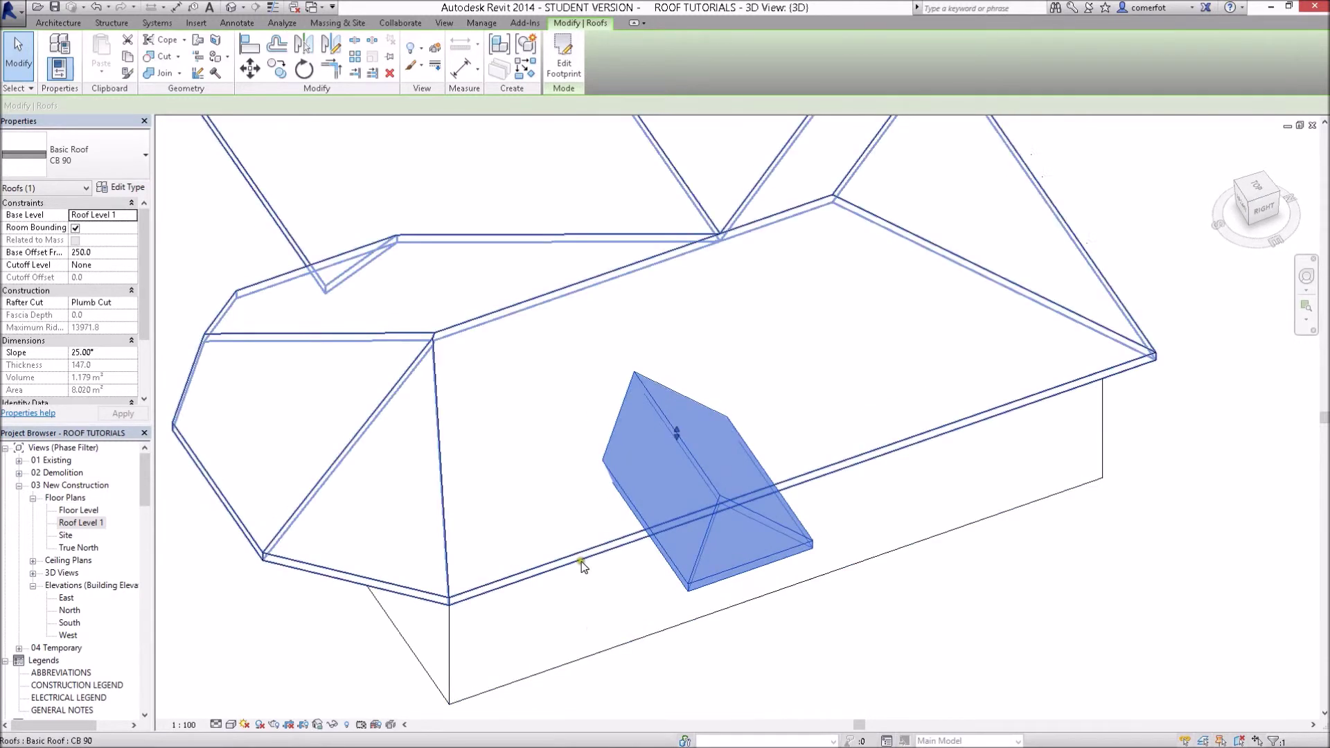
{"action": "scroll", "coordinate": [583, 562], "scroll_direction": "up", "scroll_amount": 3}
{"action": "mouse_move", "coordinate": [820, 631]}
{"action": "middle_mouse_down", "text": "shift"}
{"action": "mouse_move", "coordinate": [967, 589]}
{"action": "mouse_move", "coordinate": [939, 577]}
{"action": "mouse_move", "coordinate": [873, 615]}
{"action": "mouse_move", "coordinate": [915, 577]}
{"action": "middle_mouse_up", "text": "shift"}
{"action": "left_click", "coordinate": [917, 573]}
{"action": "scroll", "coordinate": [918, 572], "scroll_direction": "down", "scroll_amount": 2}
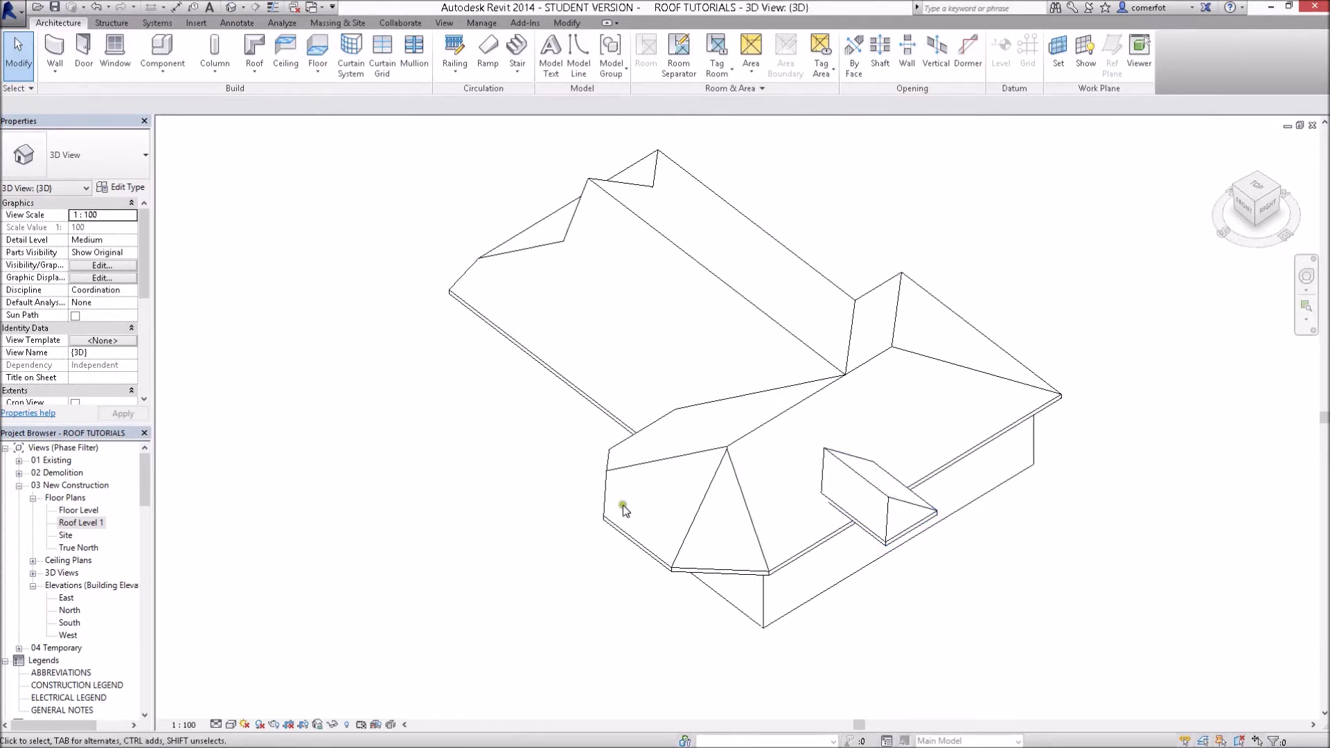
- Switch to Shaded display and orbit to look down on the roofs
{"action": "mouse_move", "coordinate": [981, 599]}
{"action": "middle_mouse_down", "text": "shift"}
{"action": "mouse_move", "coordinate": [1054, 553]}
{"action": "mouse_move", "coordinate": [937, 585]}
{"action": "middle_mouse_up", "text": "shift"}
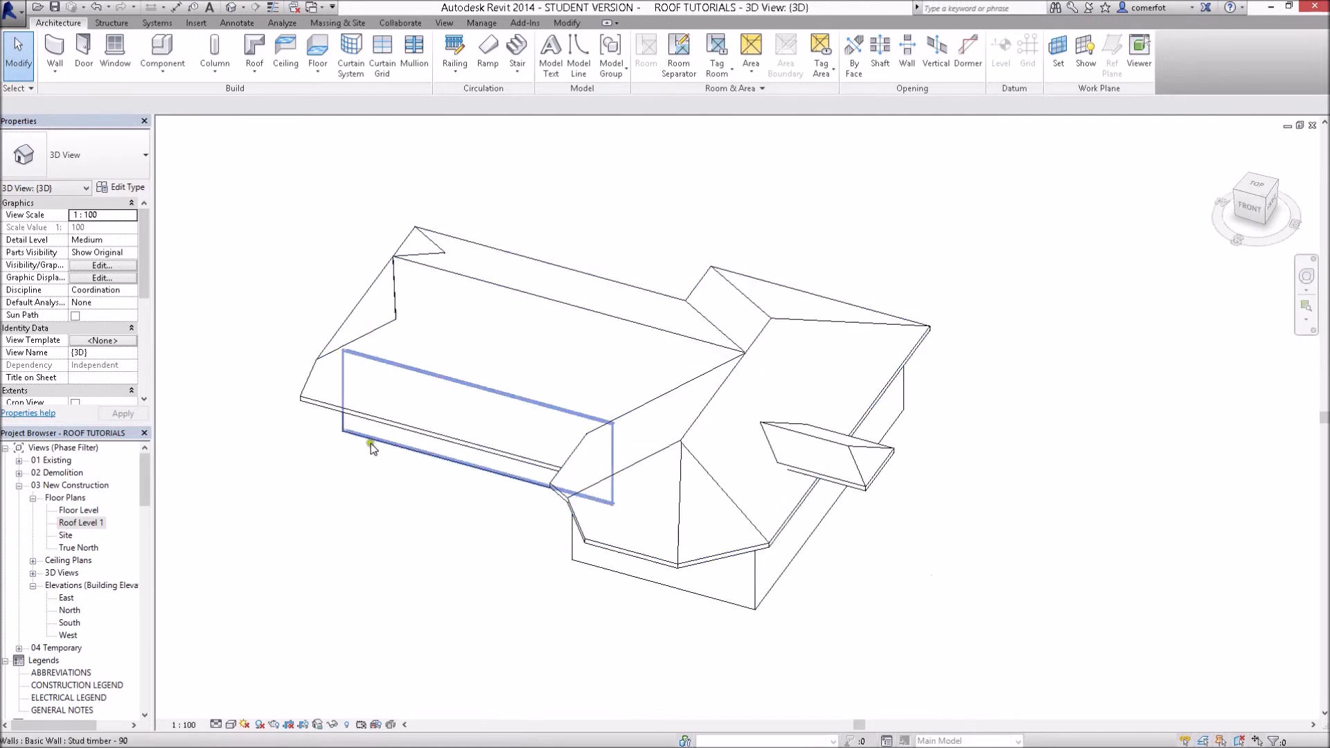
{"action": "left_click", "coordinate": [233, 726]}
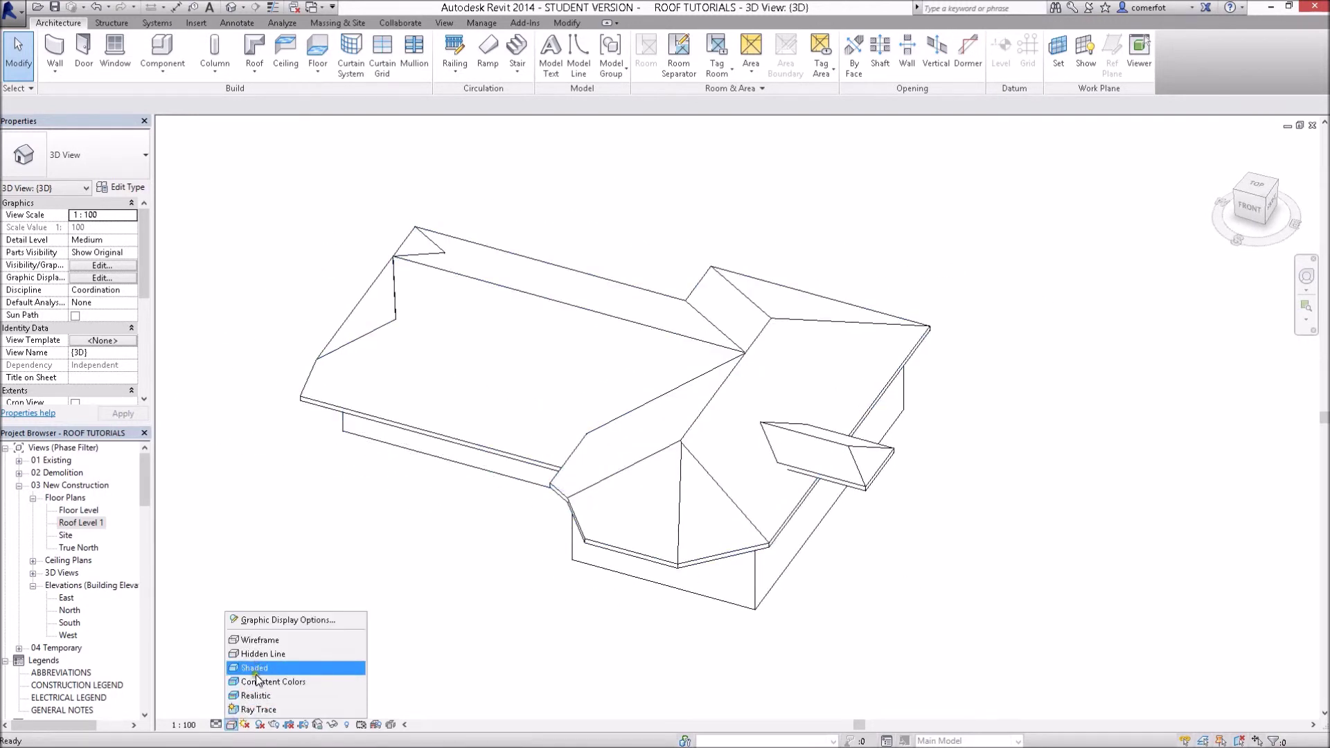
{"action": "left_click", "coordinate": [257, 671]}
{"action": "middle_click_drag", "start_coordinate": [738, 619], "coordinate": [771, 465], "text": "shift"}
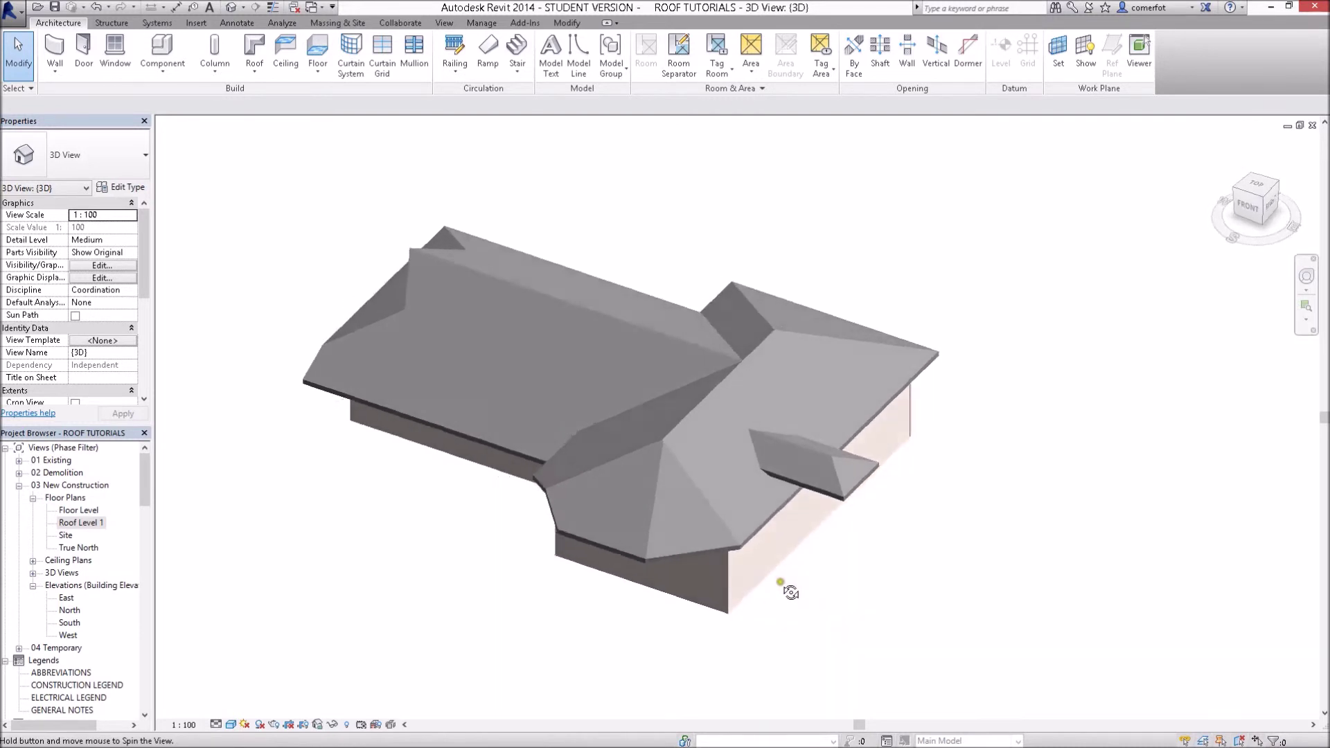
{"action": "middle_click_drag", "start_coordinate": [771, 464], "coordinate": [782, 556], "text": "shift"}
- Make the portico roof's footprint edge along the wall non-sloping and finish the sketch
{"action": "left_click", "coordinate": [831, 478]}
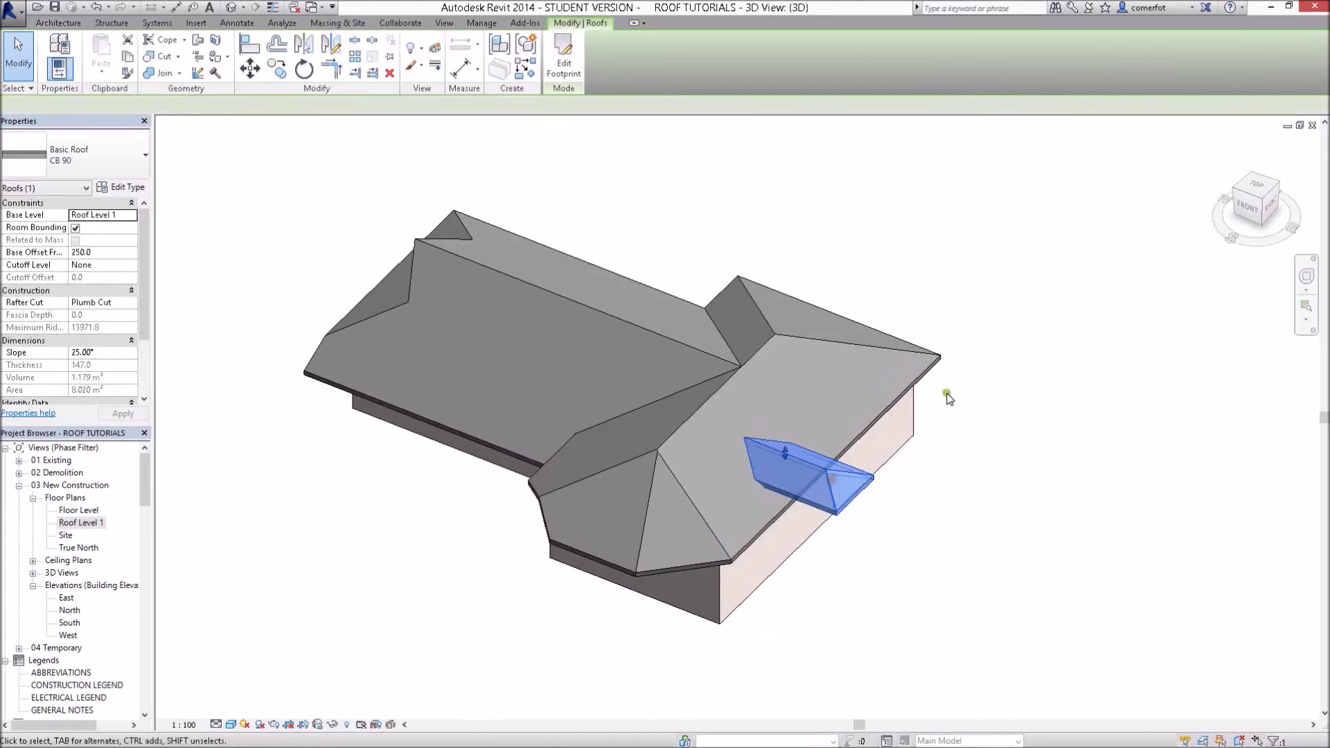
{"action": "left_click", "coordinate": [553, 71]}
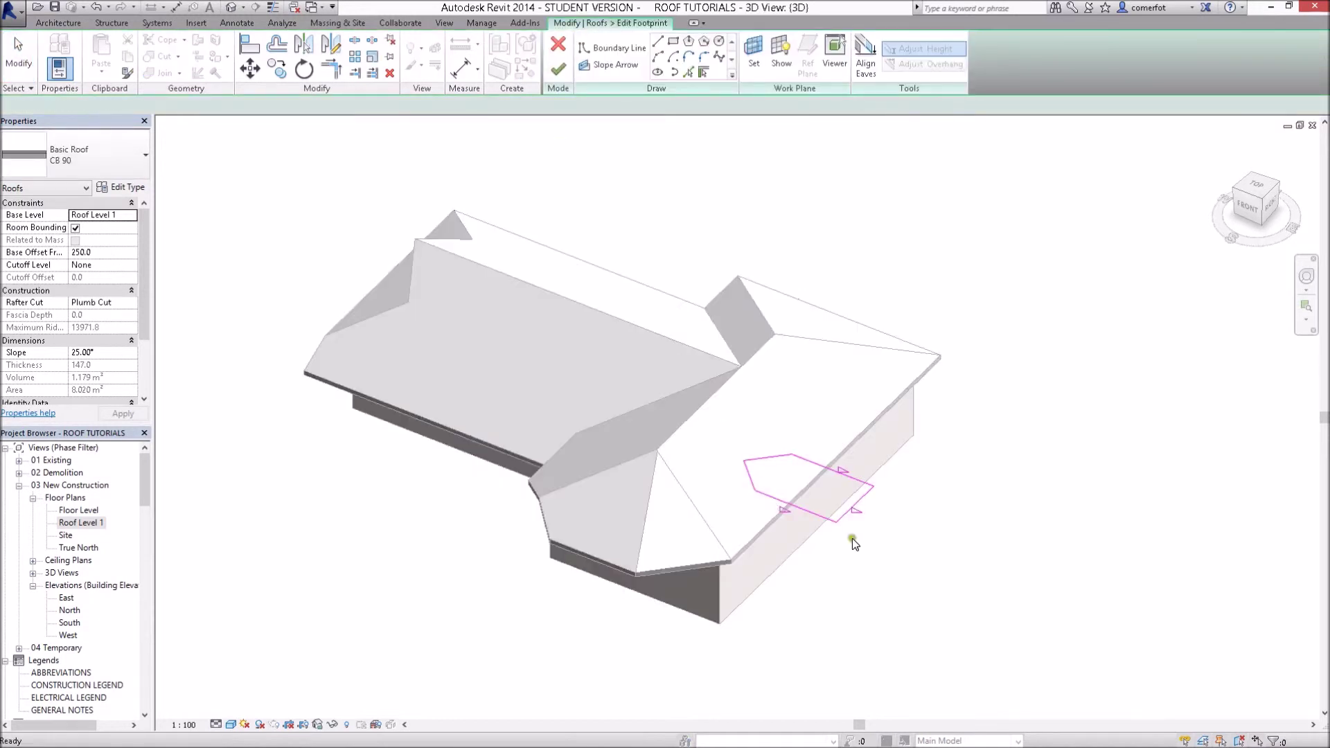
{"action": "left_click", "coordinate": [845, 512]}
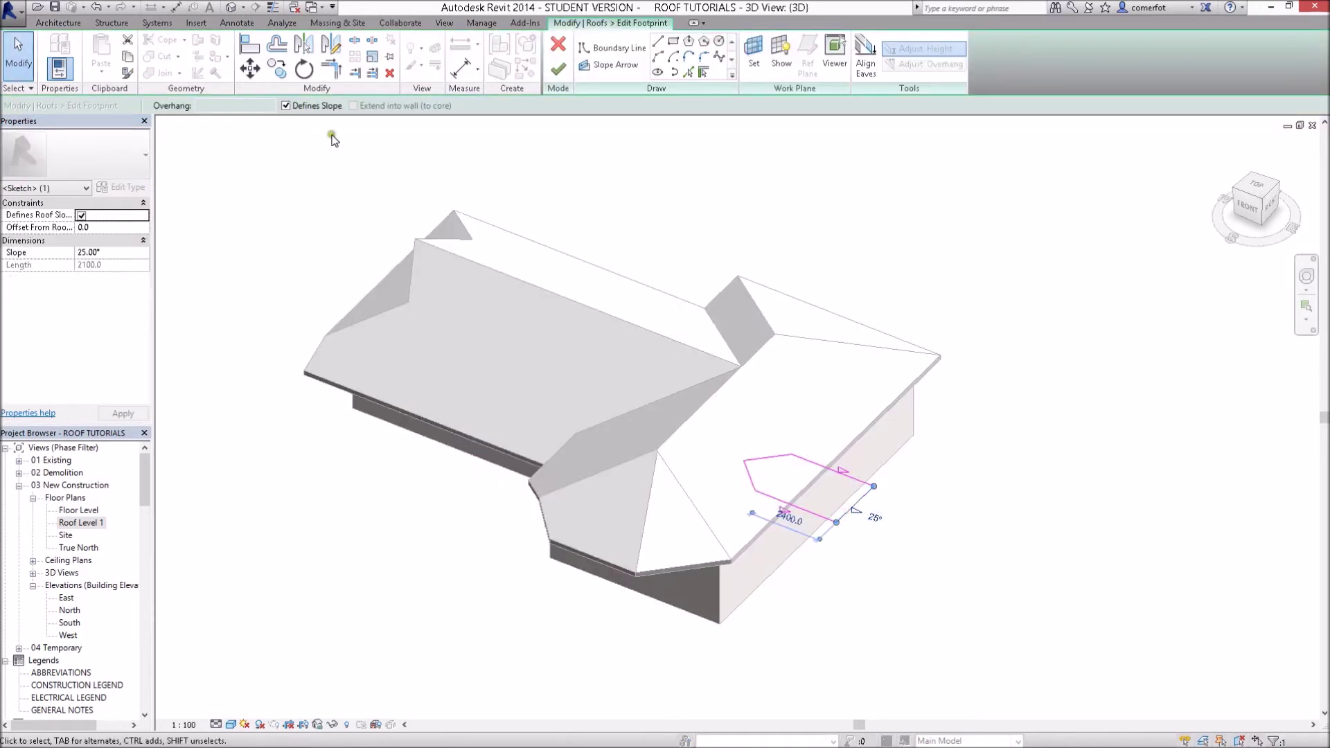
{"action": "left_click", "coordinate": [288, 106]}
{"action": "left_click", "coordinate": [559, 73]}
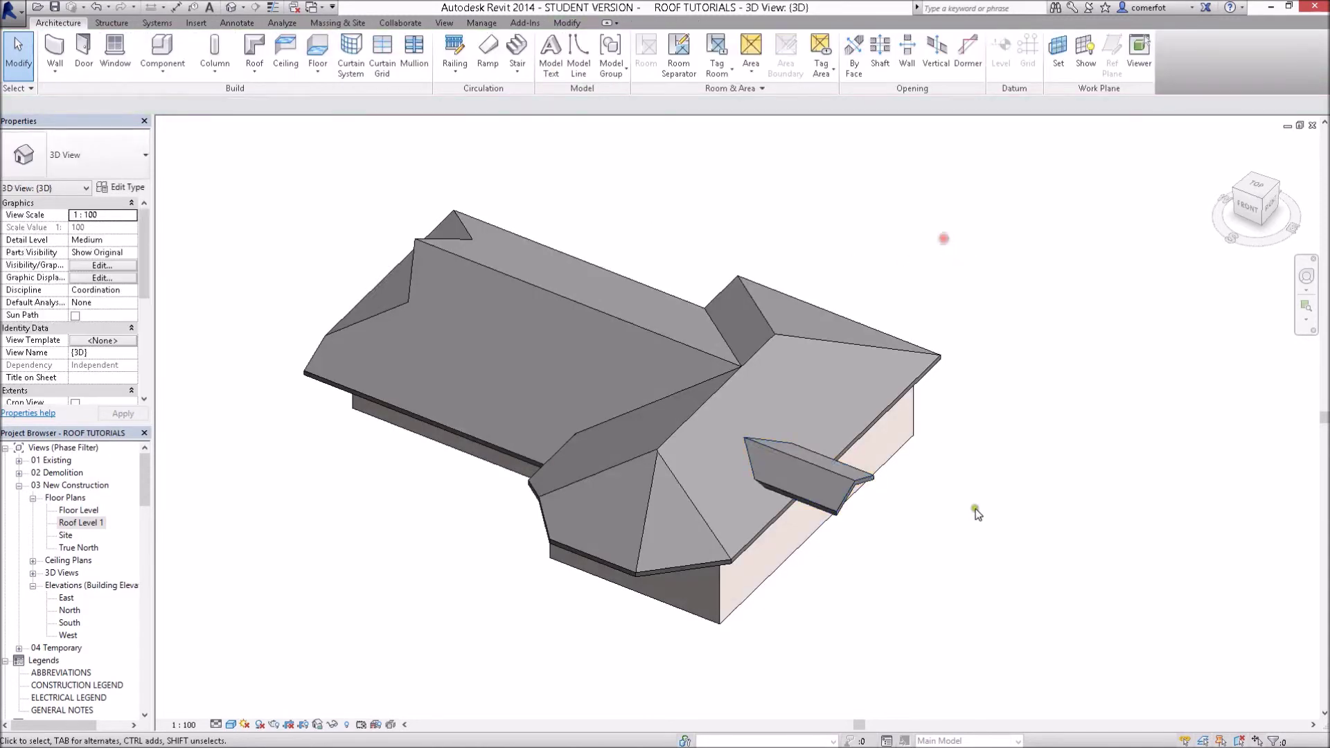
- Orbit the model to inspect the regenerated portico and main roofs from several angles
{"action": "mouse_move", "coordinate": [973, 510]}
{"action": "middle_mouse_down", "text": "shift"}
{"action": "mouse_move", "coordinate": [972, 400]}
{"action": "mouse_move", "coordinate": [922, 471]}
{"action": "middle_mouse_up", "text": "shift"}
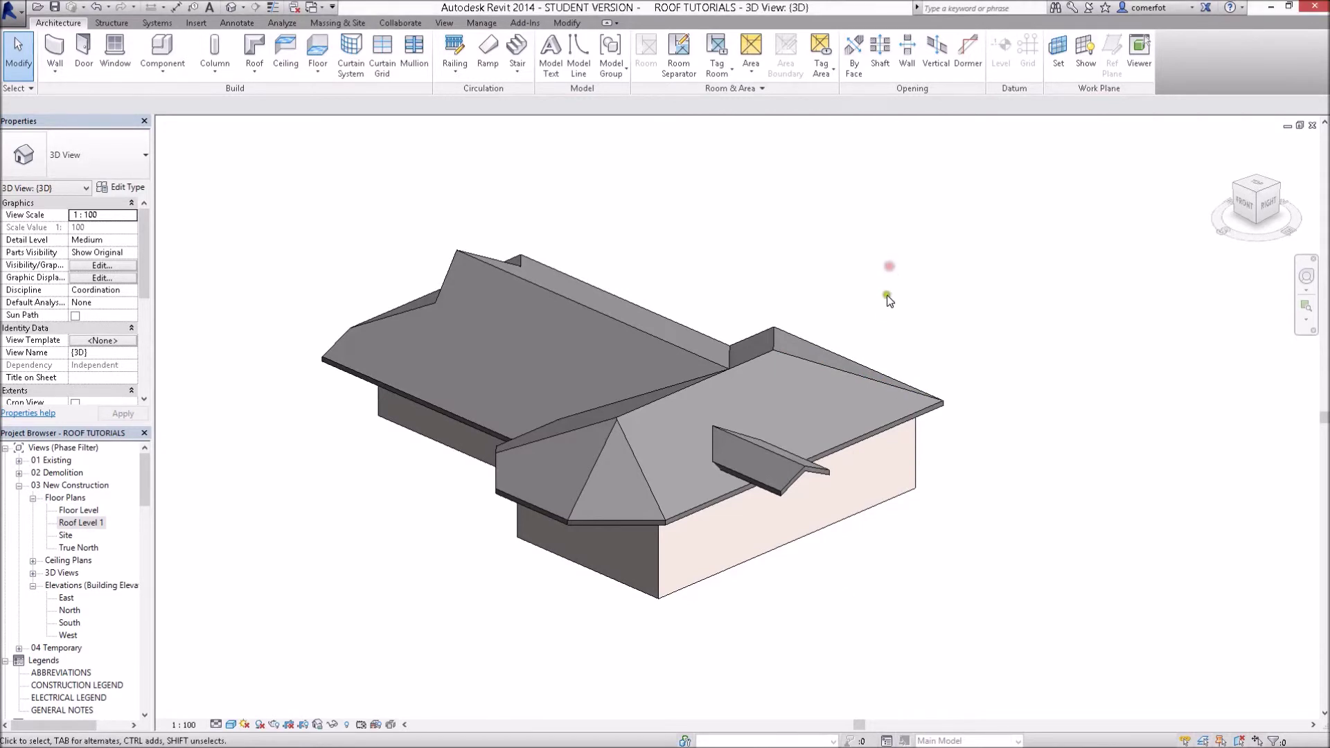
{"action": "middle_click_drag", "start_coordinate": [896, 312], "coordinate": [763, 540], "text": "shift"}
{"action": "scroll", "coordinate": [764, 540], "scroll_direction": "up", "scroll_amount": 3}
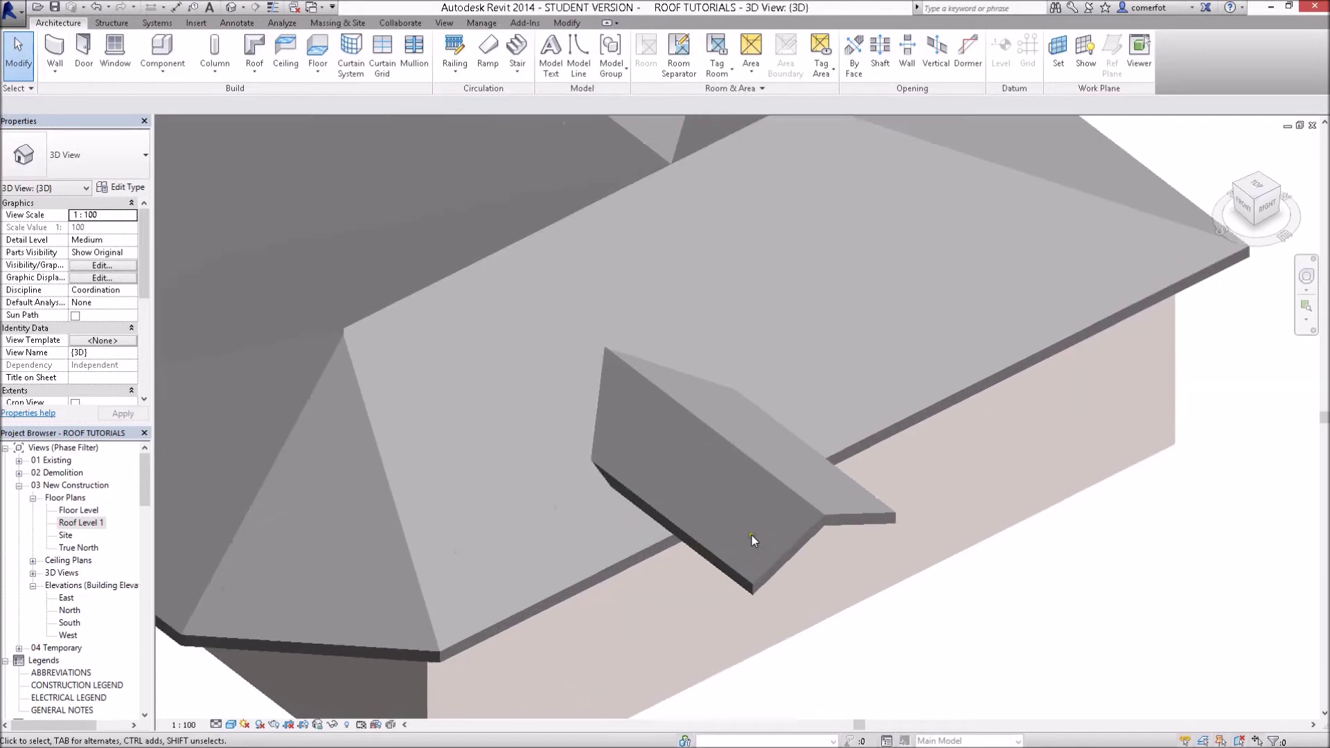
{"action": "left_click", "coordinate": [614, 557]}
{"action": "scroll", "coordinate": [731, 549], "scroll_direction": "up", "scroll_amount": 1}
{"action": "middle_click_drag", "start_coordinate": [731, 549], "coordinate": [813, 538], "text": "shift"}
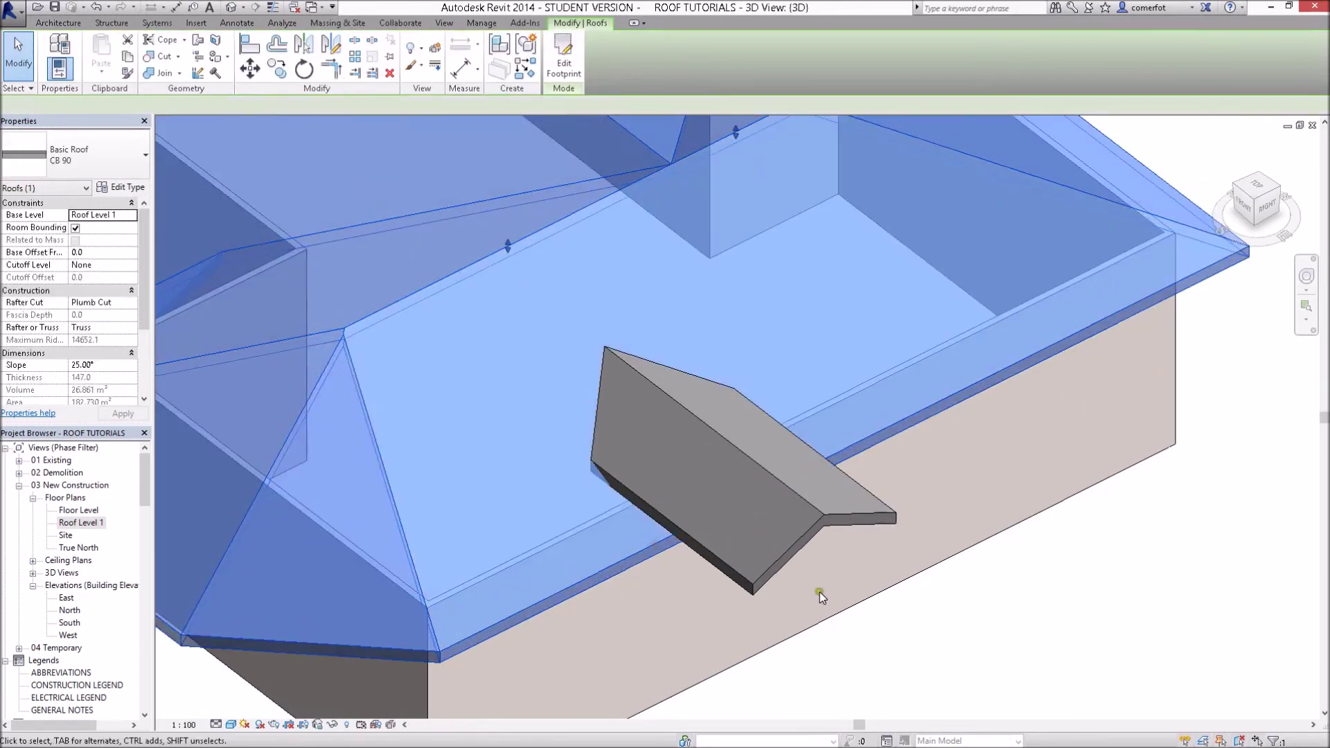
{"action": "scroll", "coordinate": [813, 538], "scroll_direction": "down", "scroll_amount": 5}
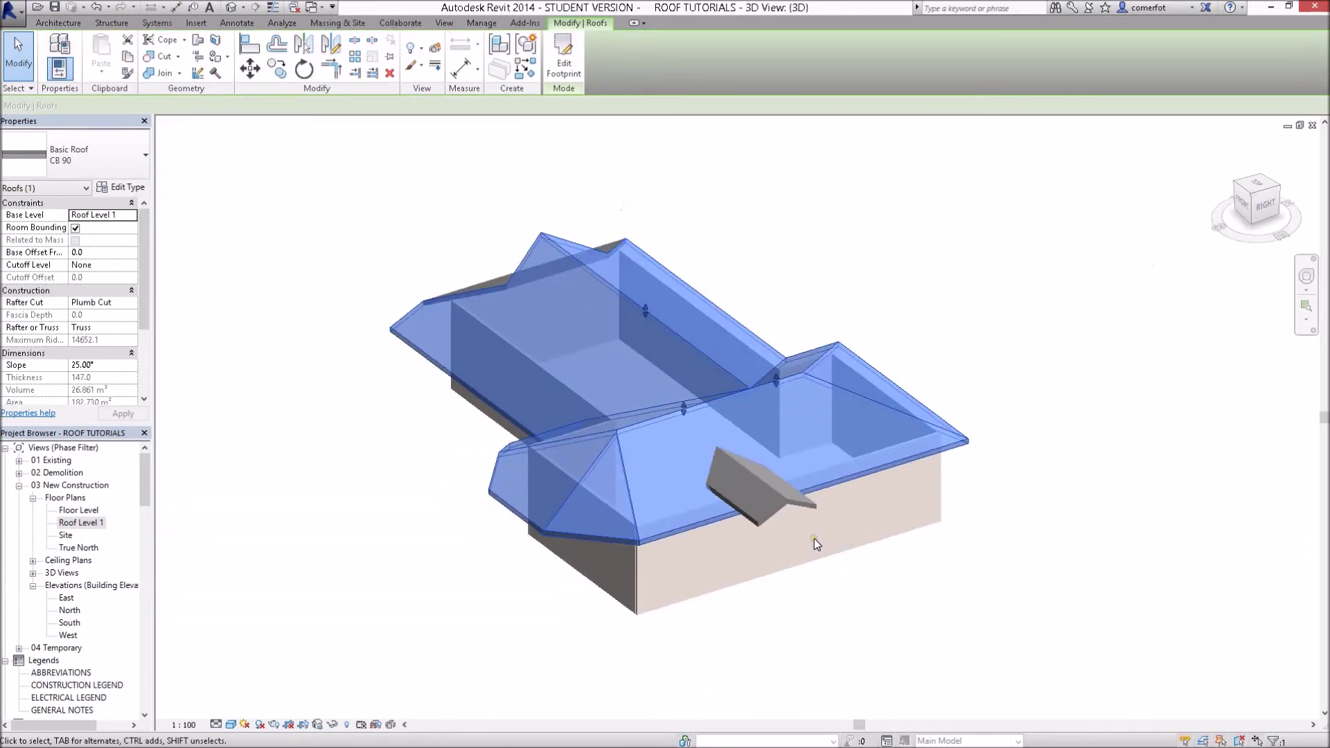
{"action": "mouse_move", "coordinate": [861, 589]}
{"action": "middle_mouse_down", "text": "shift"}
{"action": "mouse_move", "coordinate": [811, 445]}
{"action": "mouse_move", "coordinate": [587, 392]}
{"action": "mouse_move", "coordinate": [633, 505]}
{"action": "middle_mouse_up", "text": "shift"}
- Edit the main hipped roof's footprint and split its edge where the portico meets it
{"action": "left_click", "coordinate": [857, 301]}
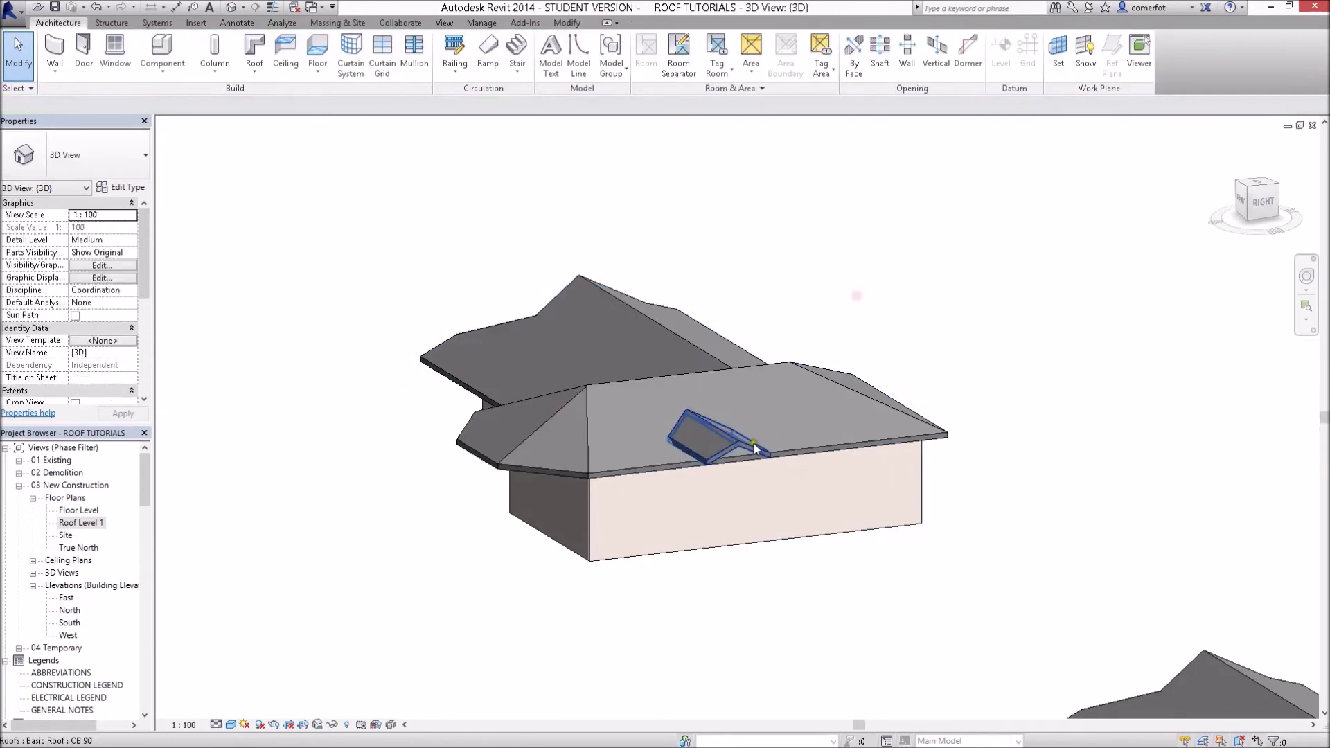
{"action": "left_click", "coordinate": [625, 466]}
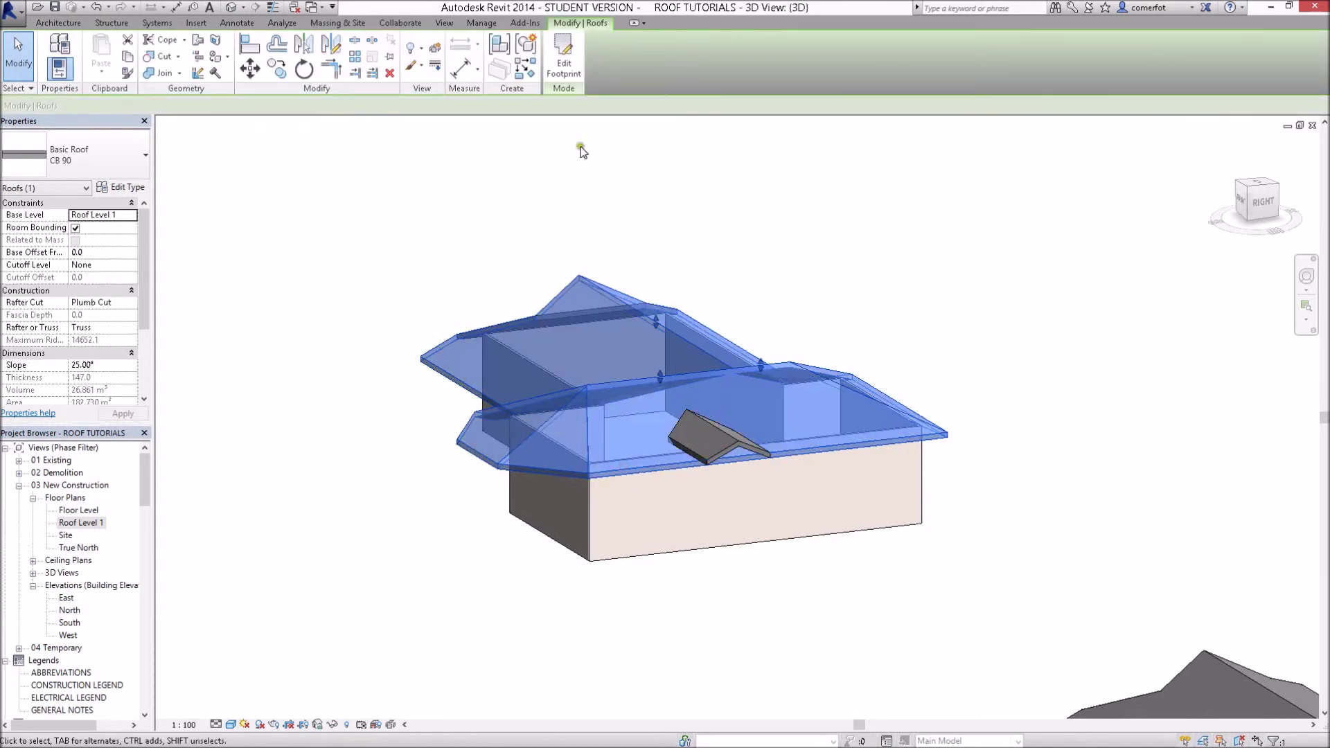
{"action": "left_click", "coordinate": [561, 61]}
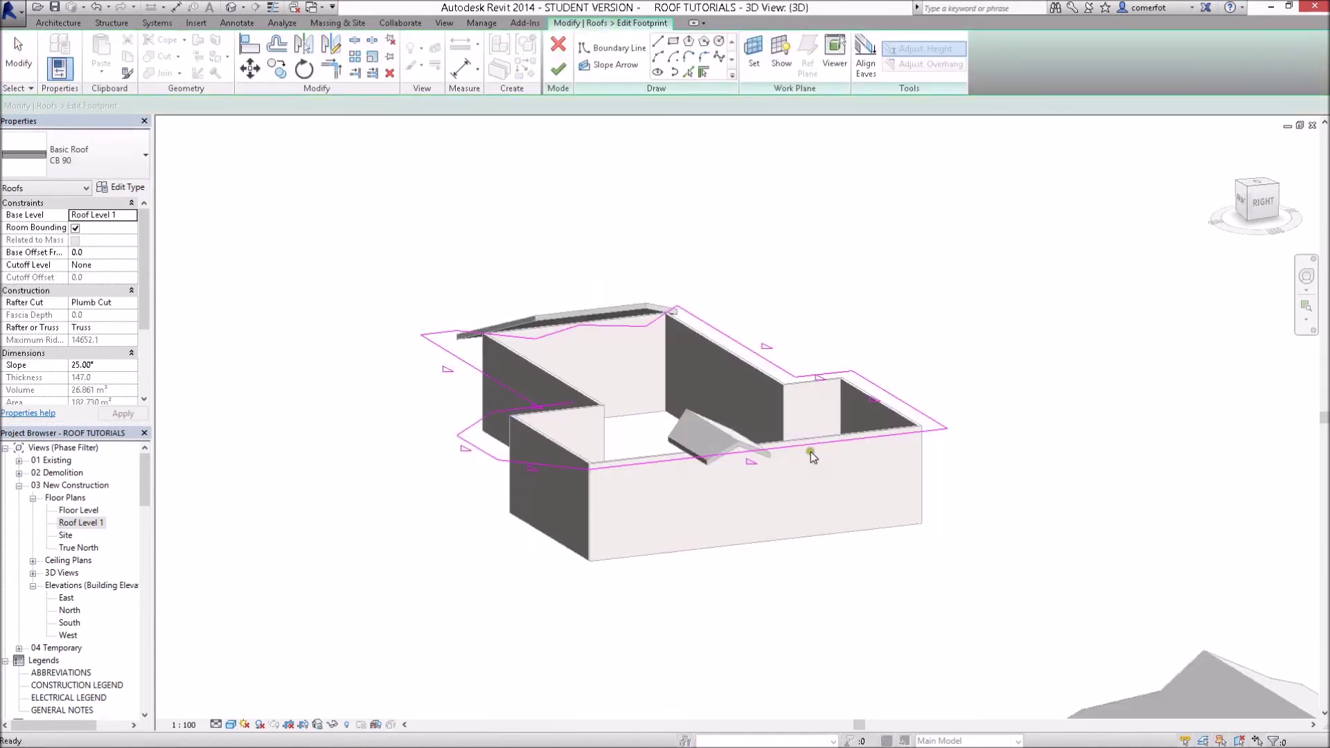
{"action": "mouse_move", "coordinate": [810, 451]}
{"action": "middle_mouse_down", "text": "shift"}
{"action": "mouse_move", "coordinate": [882, 614]}
{"action": "mouse_move", "coordinate": [774, 406]}
{"action": "middle_mouse_up", "text": "shift"}
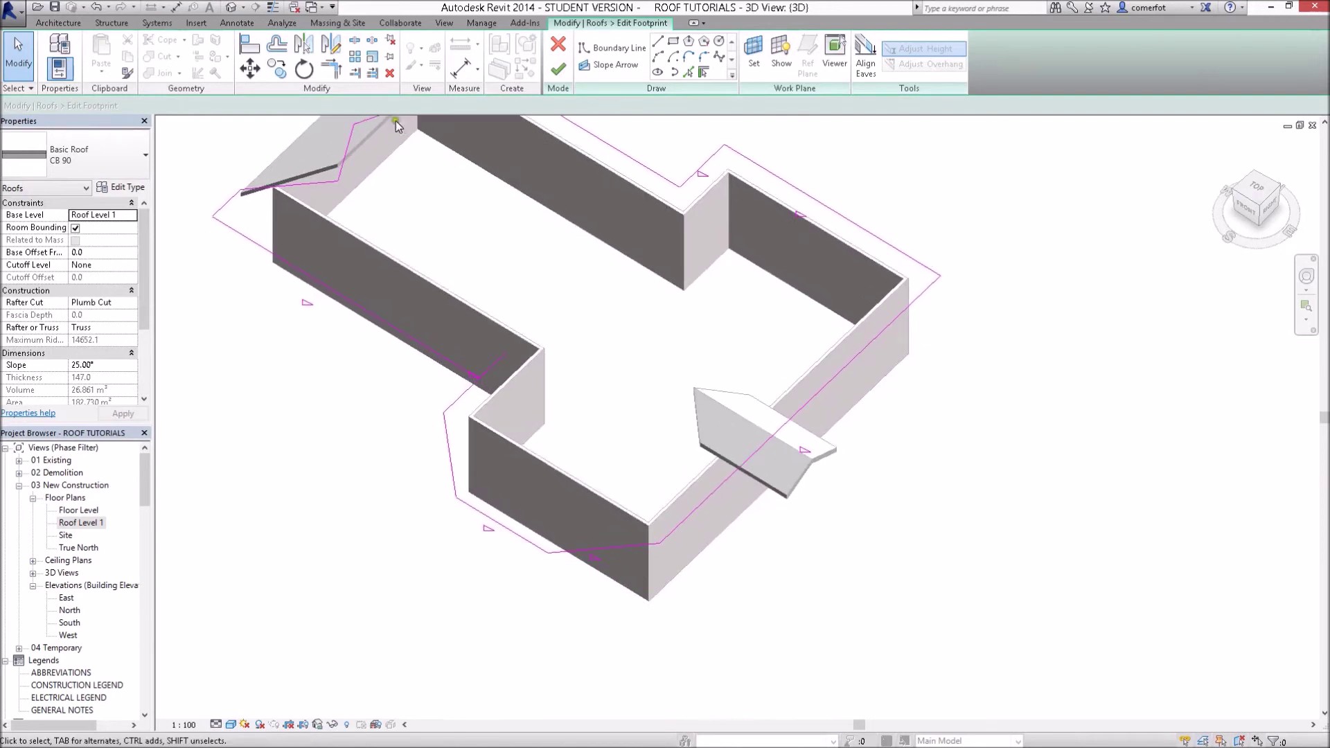
{"action": "left_click", "coordinate": [354, 42]}
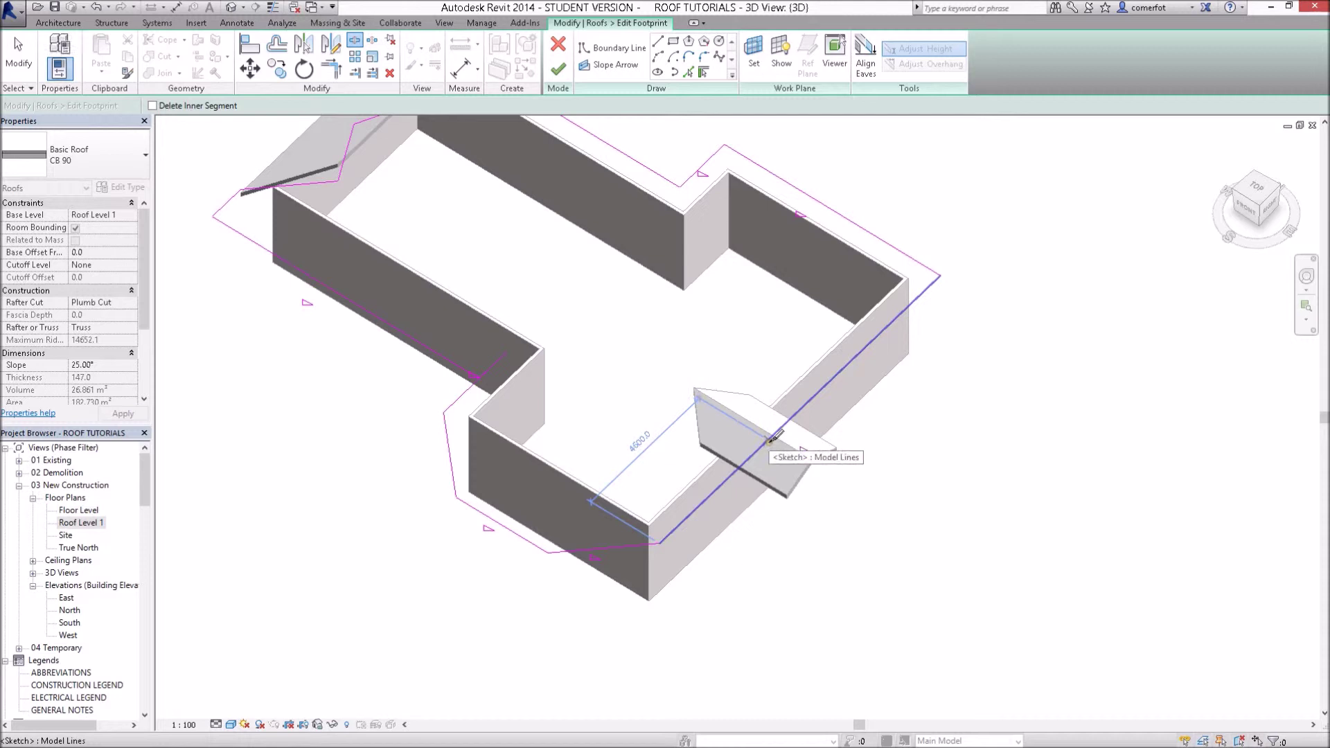
{"action": "left_click", "coordinate": [769, 441]}
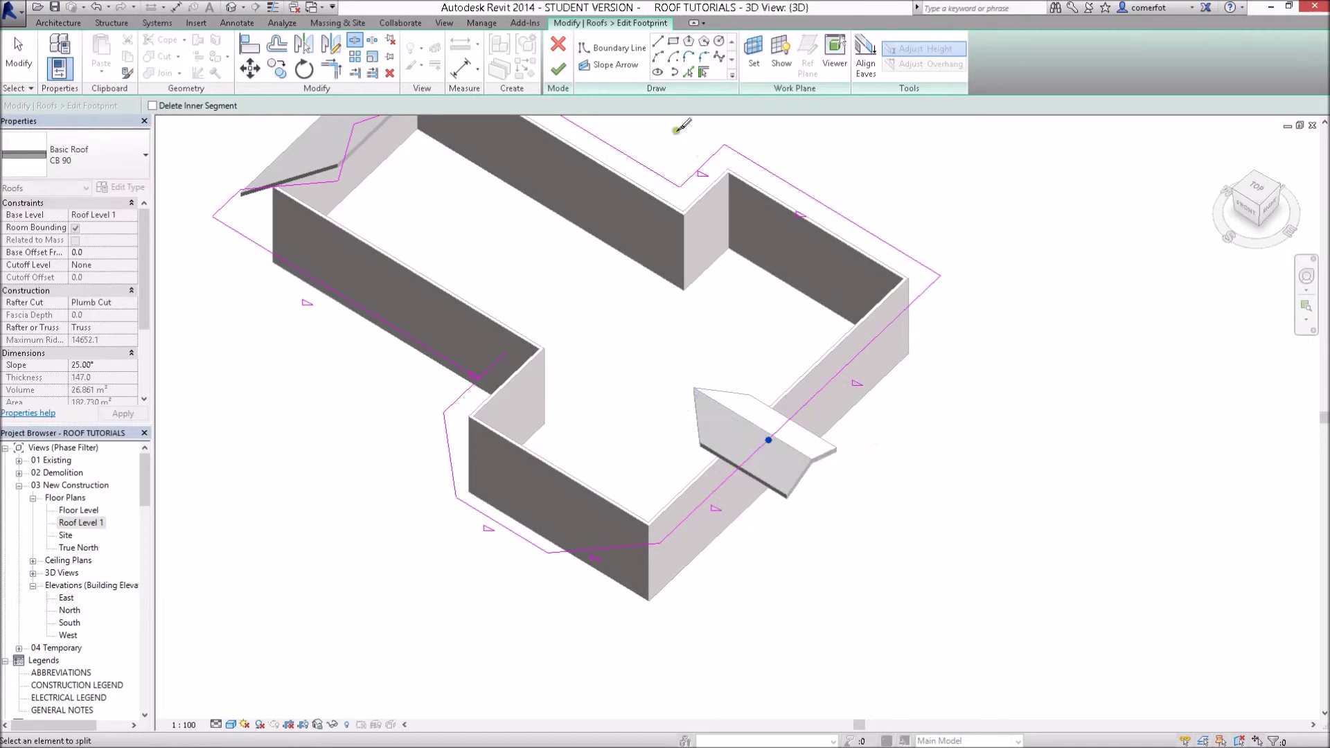
- Set the two footprint segments beside the portico to not define slope
{"action": "left_click", "coordinate": [699, 76]}
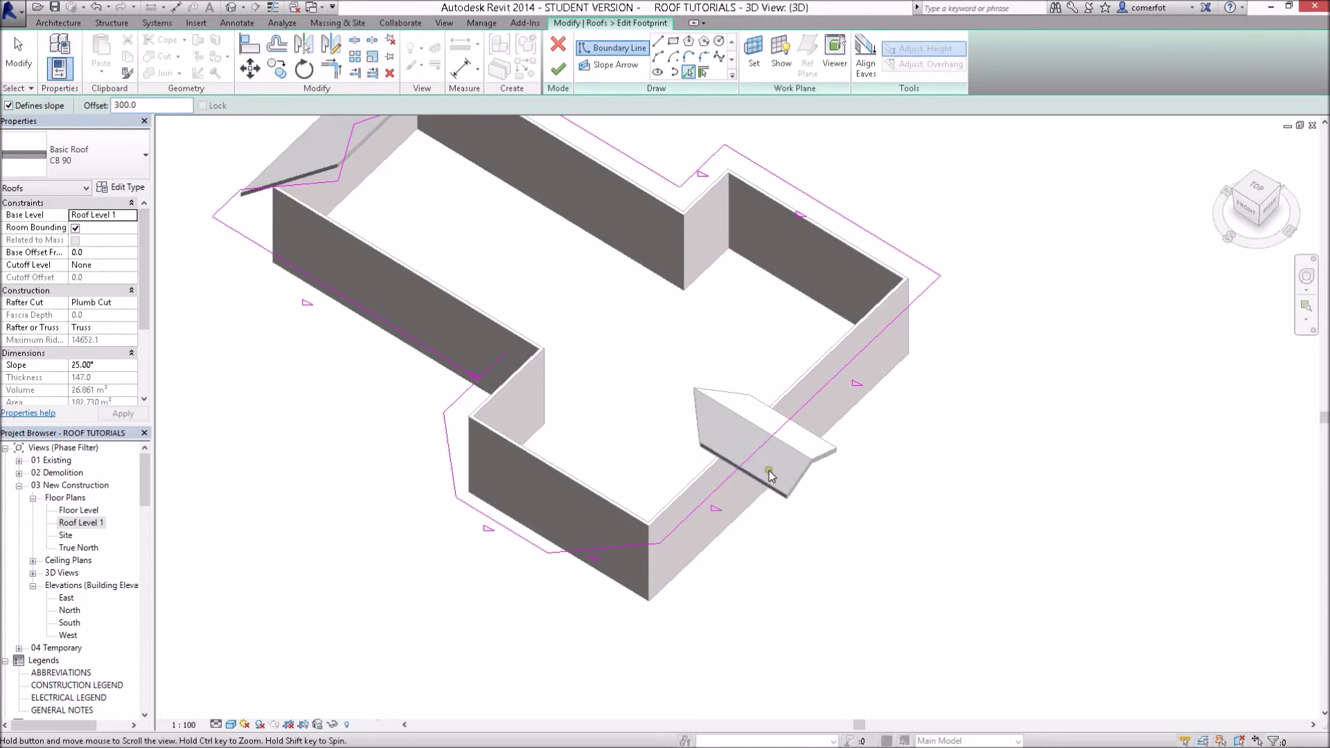
{"action": "middle_click_drag", "start_coordinate": [774, 469], "coordinate": [779, 555]}
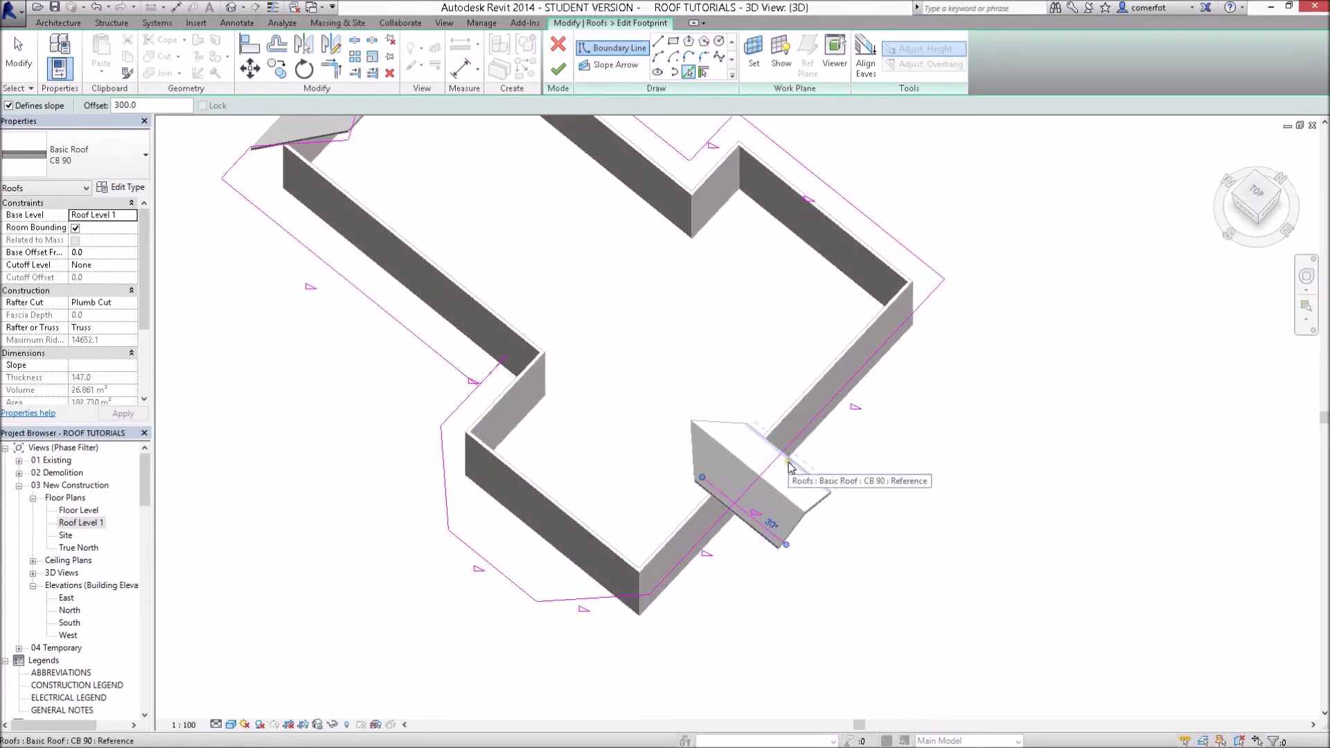
{"action": "mouse_move", "coordinate": [921, 520]}
{"action": "middle_mouse_down", "text": "shift"}
{"action": "mouse_move", "coordinate": [873, 613]}
{"action": "mouse_move", "coordinate": [931, 487]}
{"action": "mouse_move", "coordinate": [933, 512]}
{"action": "middle_mouse_up", "text": "shift"}
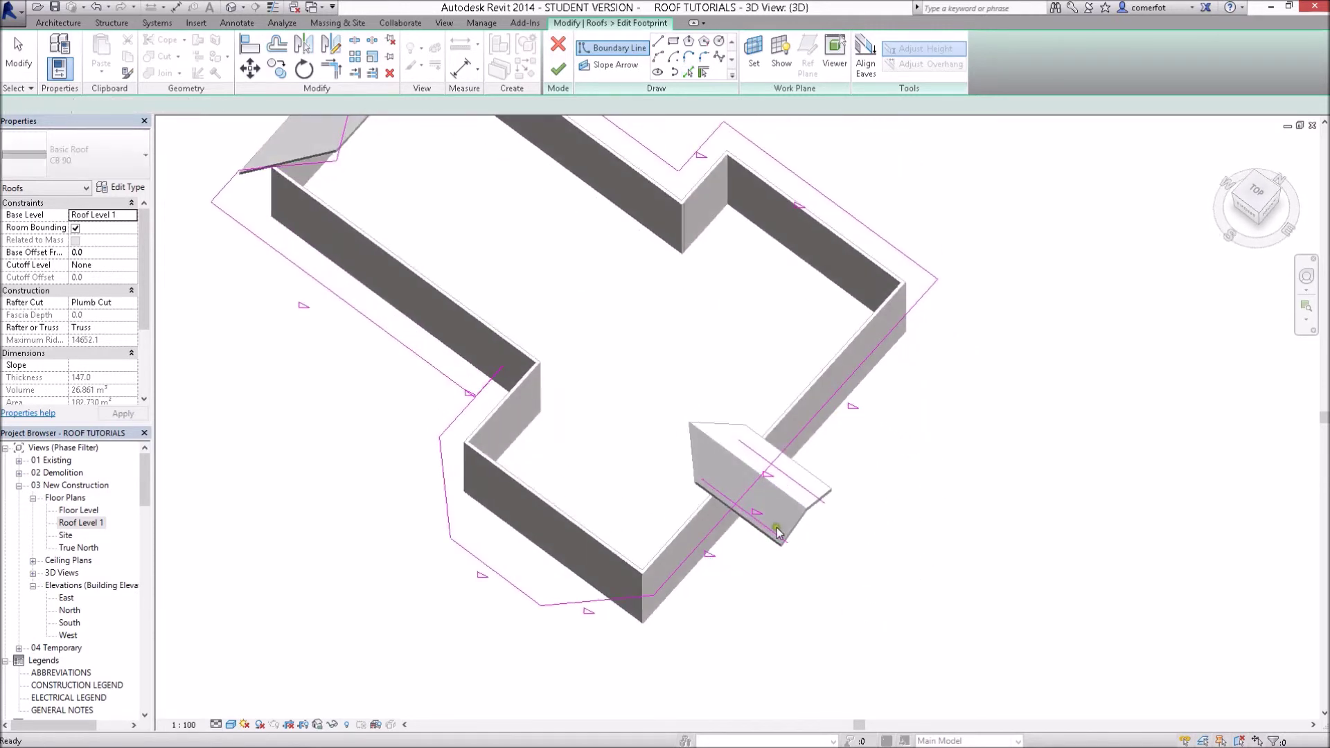
{"action": "key", "text": "Escape"}
{"action": "key", "text": "Escape"}
{"action": "left_click", "coordinate": [791, 493]}
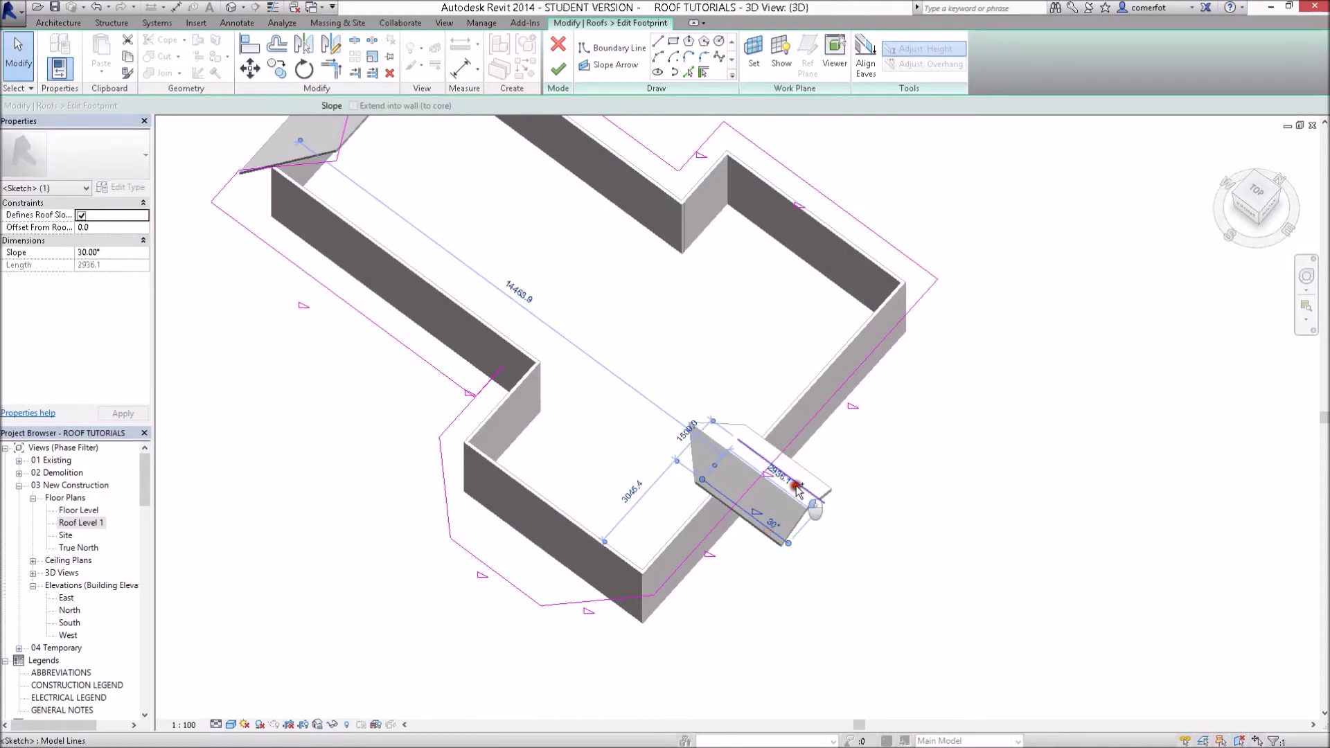
{"action": "left_click", "coordinate": [797, 491], "text": "ctrl"}
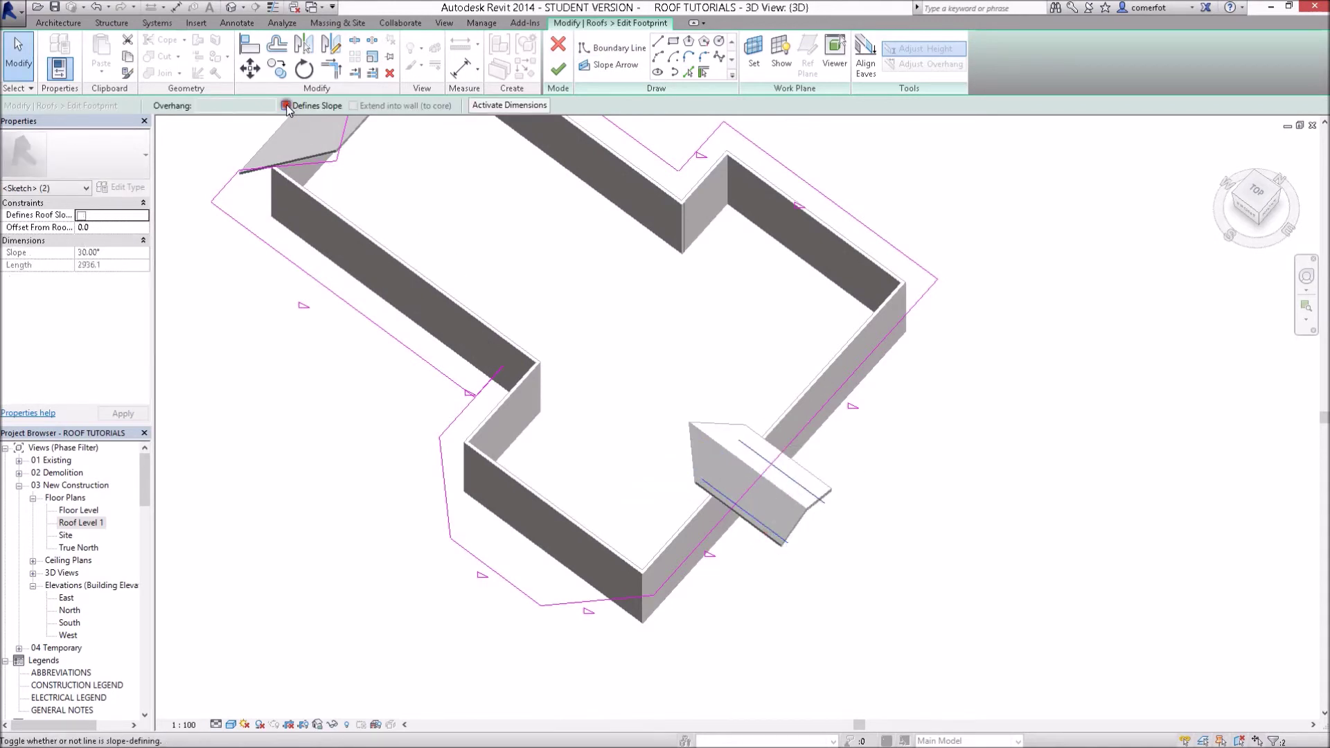
{"action": "left_click", "coordinate": [904, 486]}
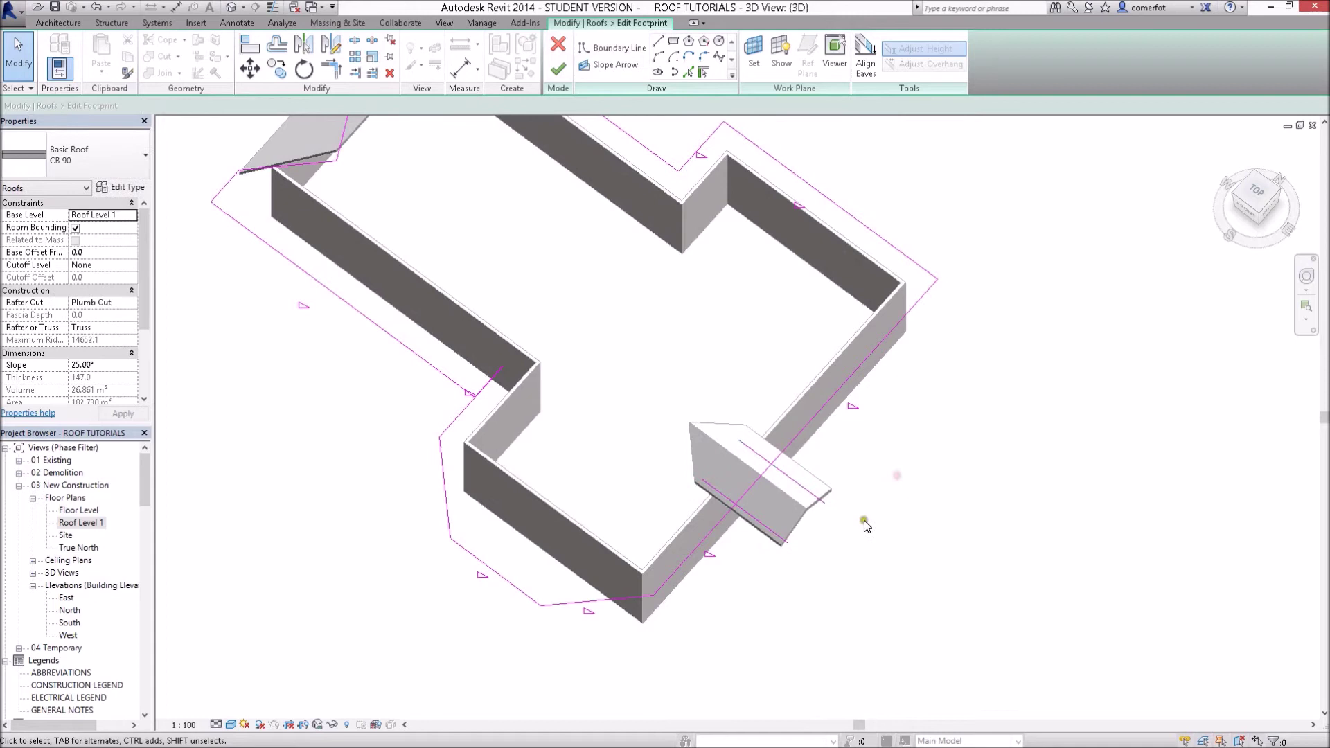
- Pick the portico roof's edges as new boundary lines in the main roof footprint
{"action": "middle_click_drag", "start_coordinate": [861, 523], "coordinate": [928, 533], "text": "shift"}
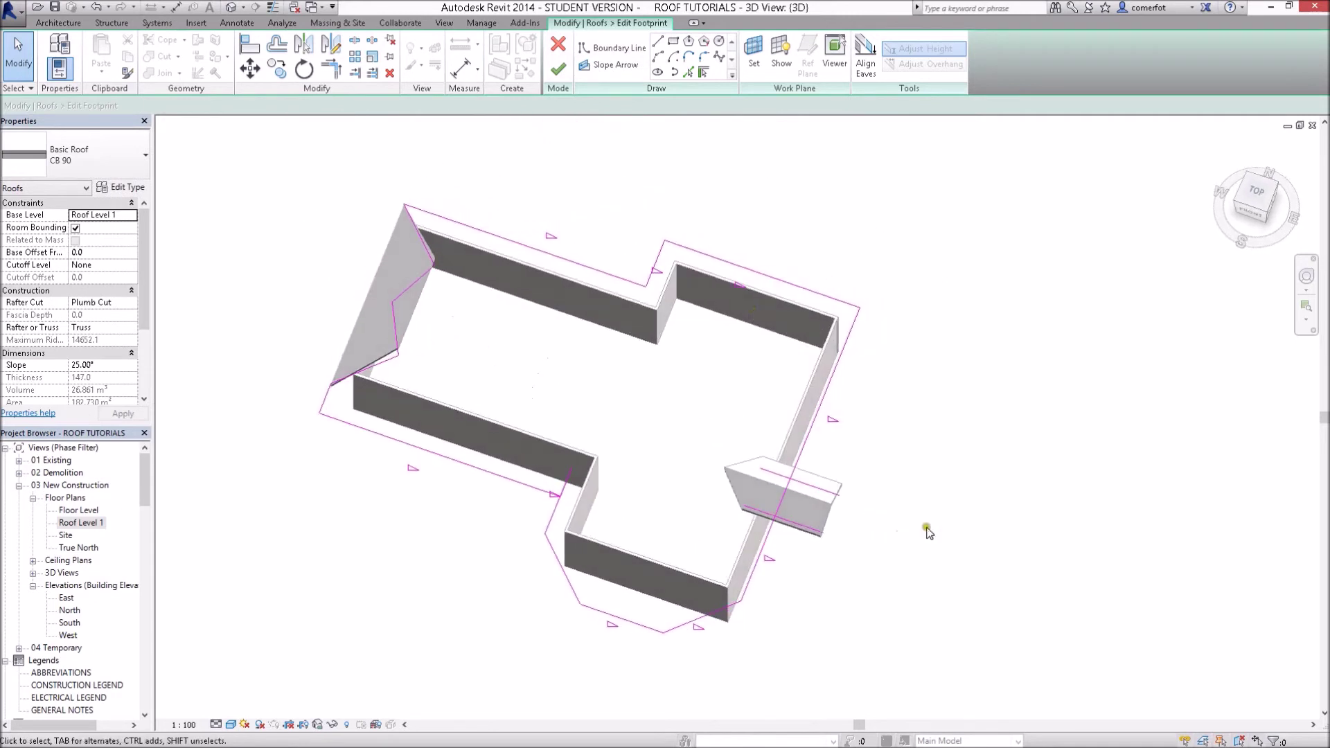
{"action": "left_click", "coordinate": [692, 73]}
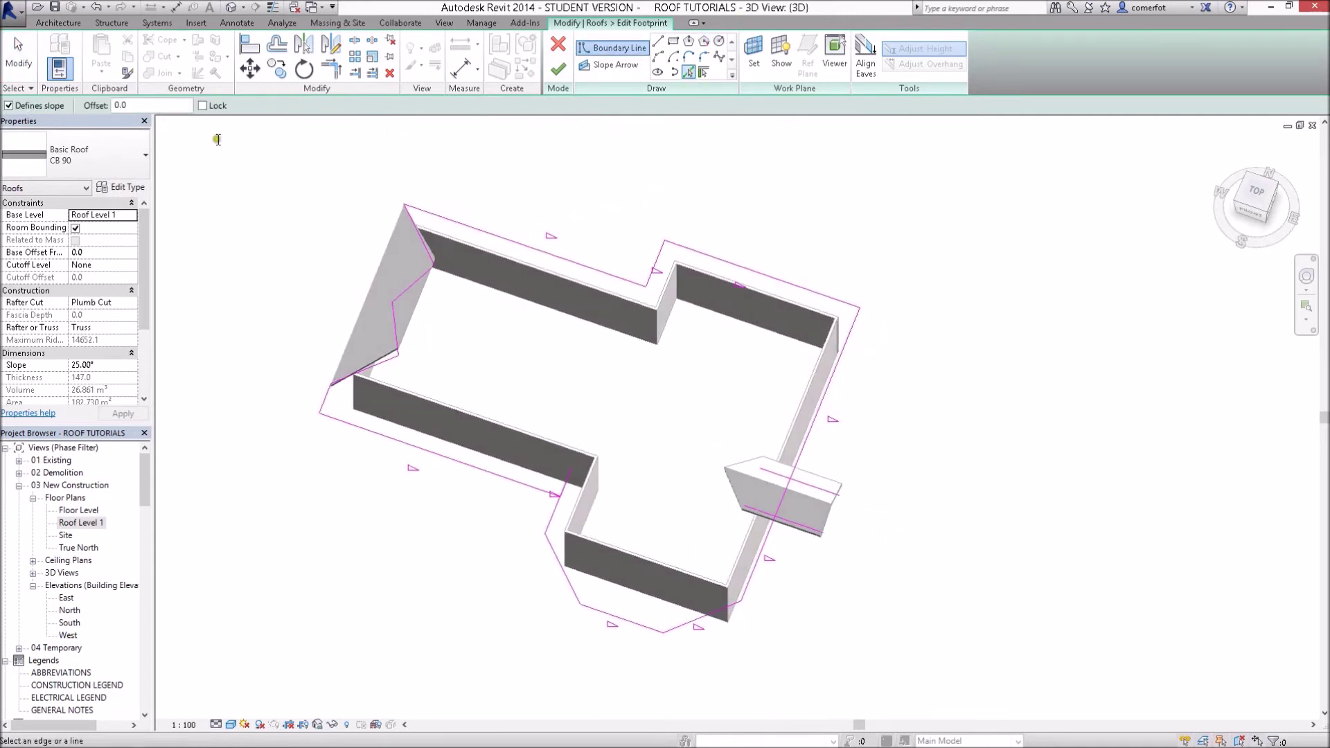
{"action": "middle_click_drag", "start_coordinate": [661, 532], "coordinate": [742, 526], "text": "shift"}
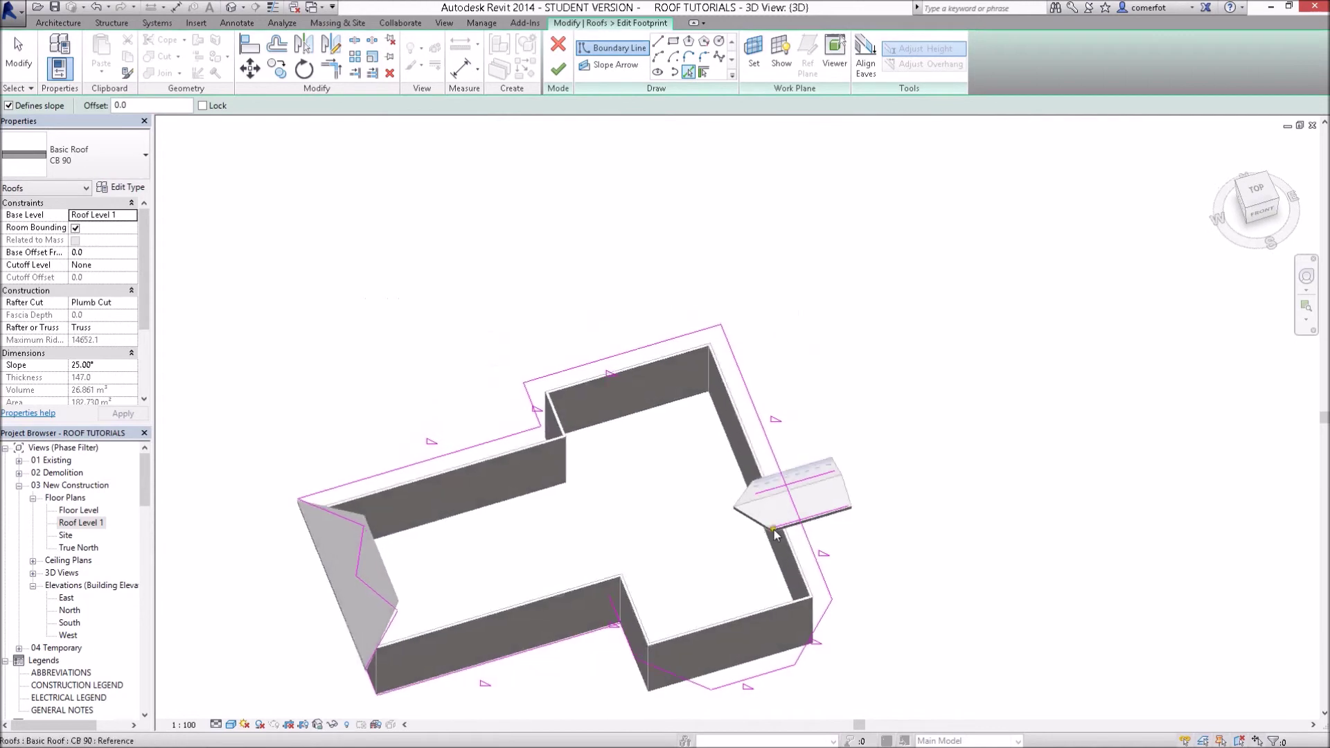
{"action": "scroll", "coordinate": [742, 526], "scroll_direction": "up", "scroll_amount": 3}
{"action": "scroll", "coordinate": [744, 525], "scroll_direction": "up", "scroll_amount": 2}
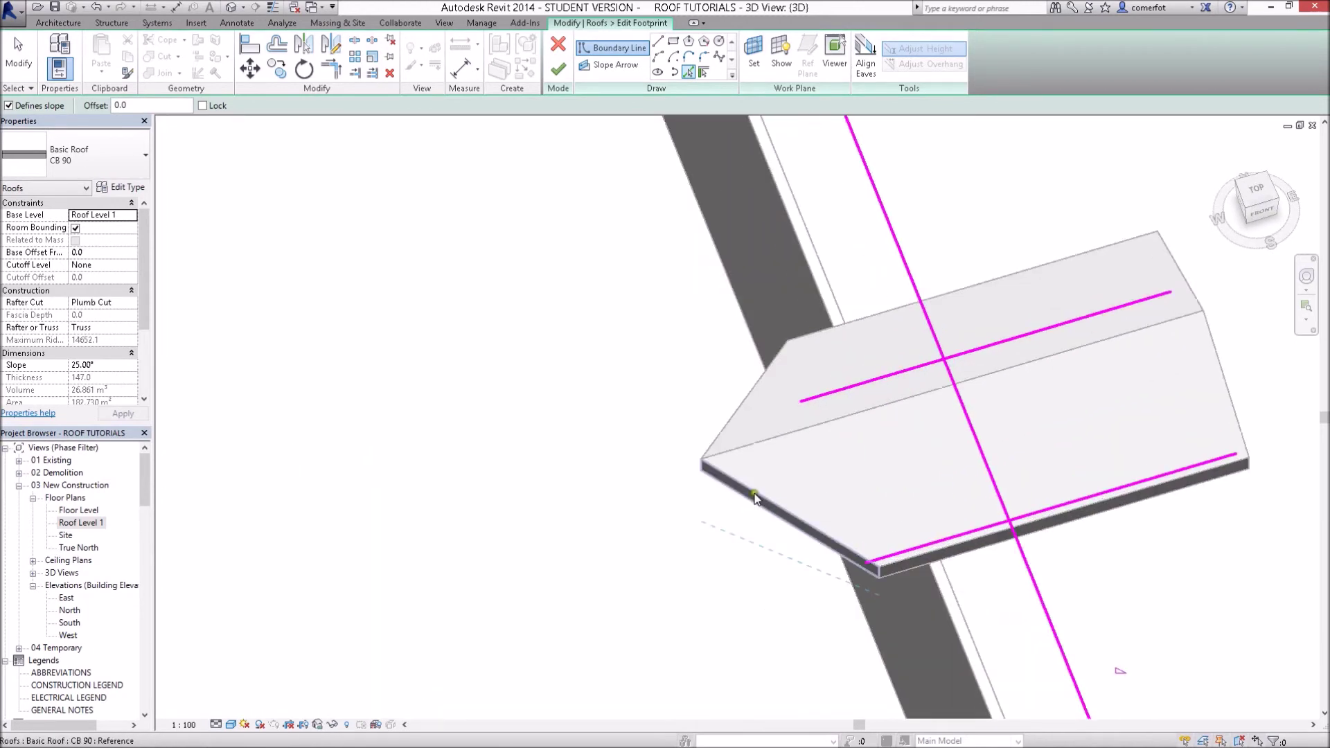
{"action": "left_click", "coordinate": [756, 499]}
{"action": "middle_click_drag", "start_coordinate": [692, 451], "coordinate": [898, 406], "text": "shift"}
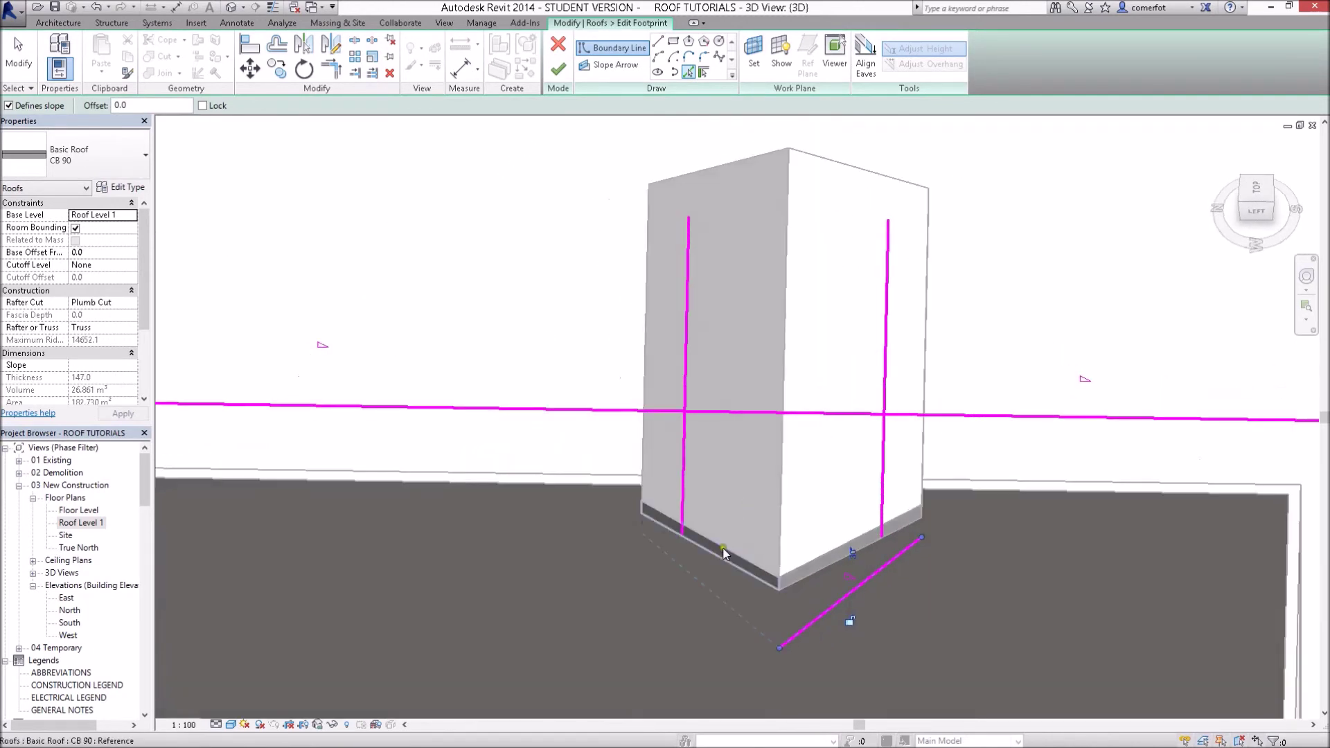
{"action": "left_click", "coordinate": [719, 559]}
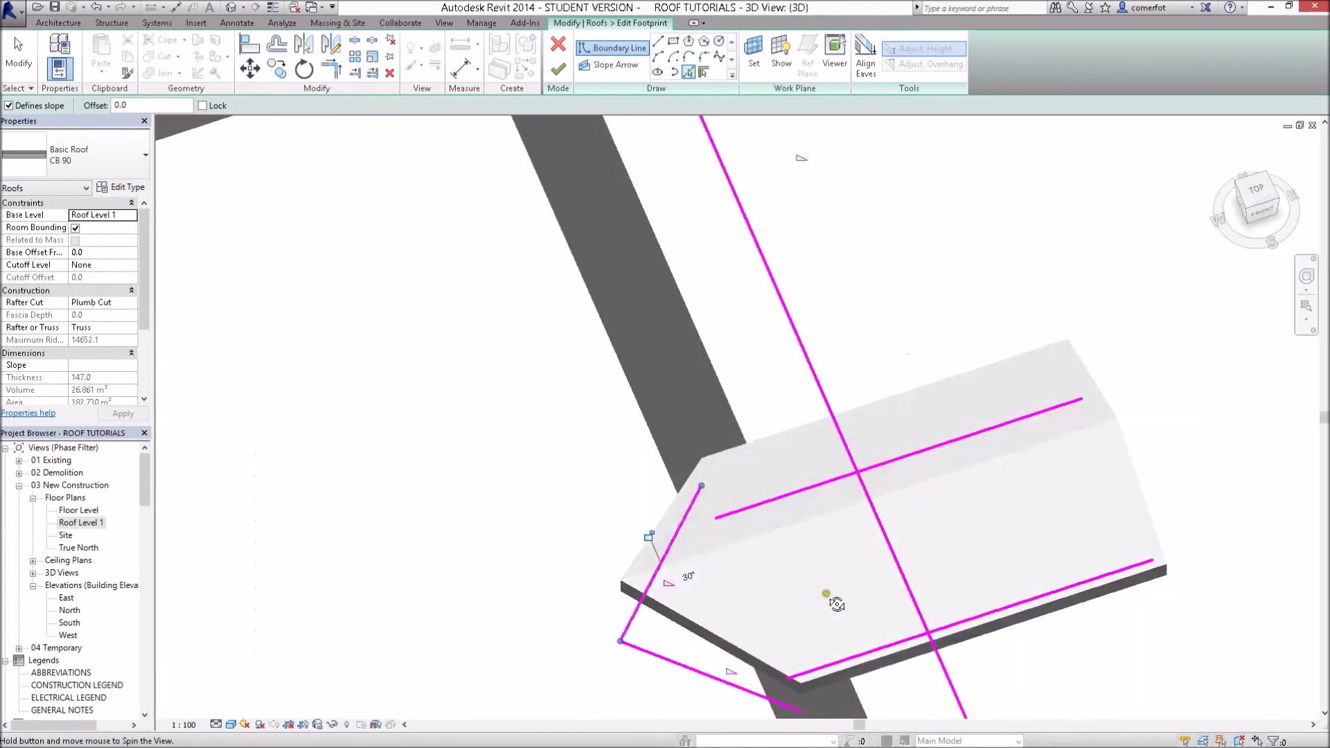
{"action": "middle_click_drag", "start_coordinate": [1051, 559], "coordinate": [821, 559], "text": "shift"}
{"action": "scroll", "coordinate": [662, 527], "scroll_direction": "down", "scroll_amount": 3}
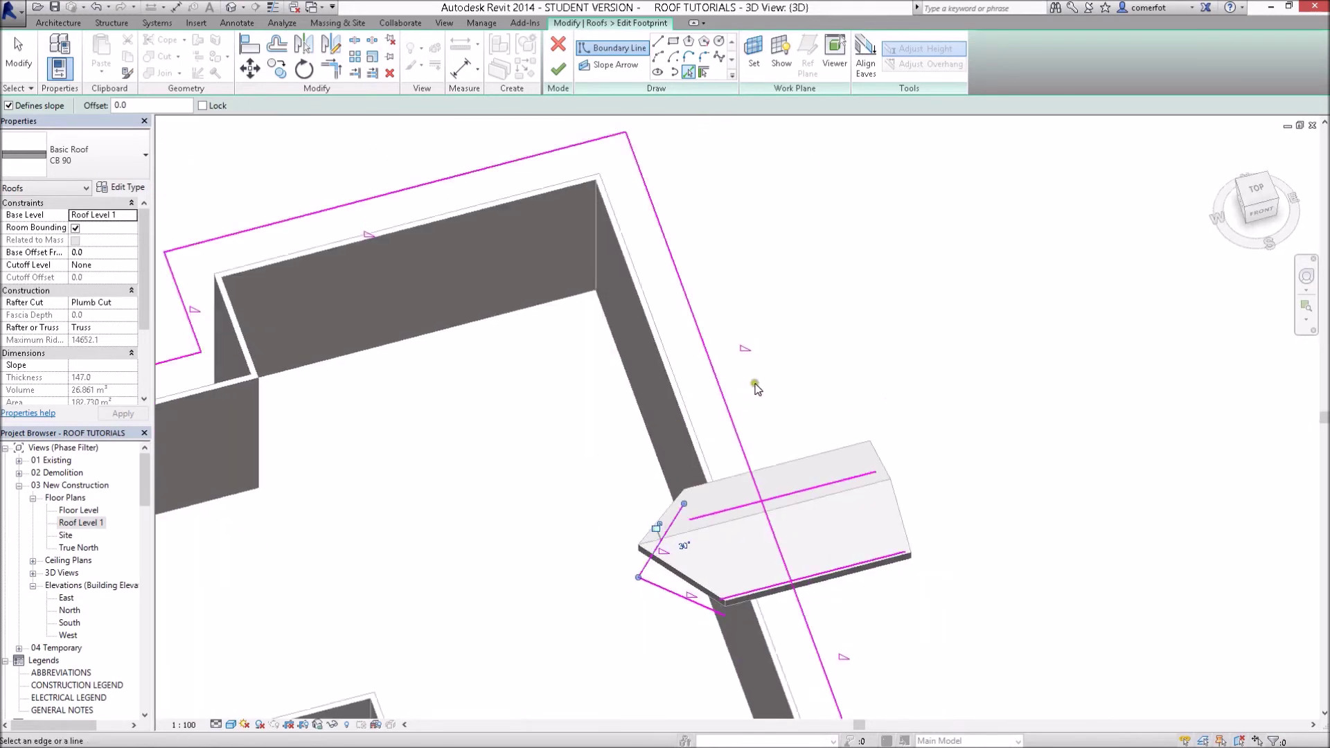
{"action": "left_click", "coordinate": [654, 561]}
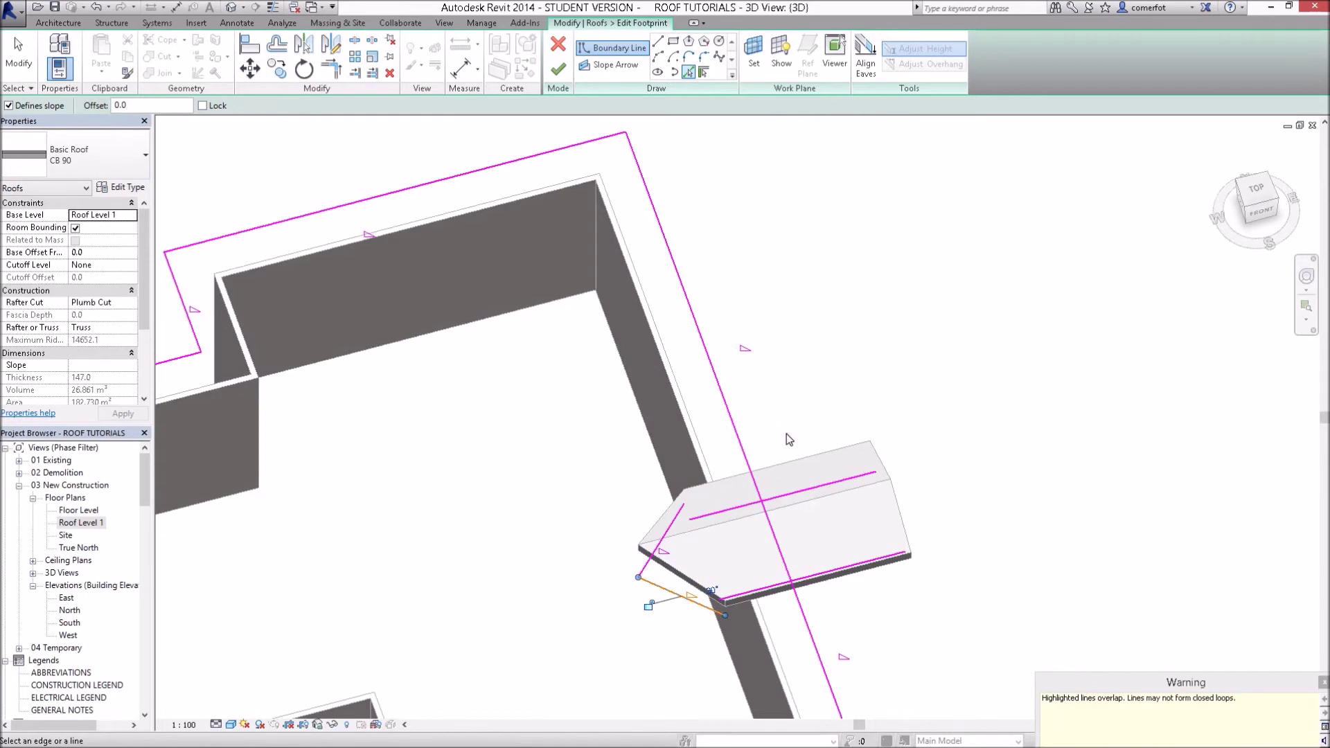
- Make the two angled portico edge lines non-sloping, then clear the selection
{"action": "key", "text": "Escape"}
{"action": "key", "text": "Escape"}
{"action": "left_click", "coordinate": [671, 592]}
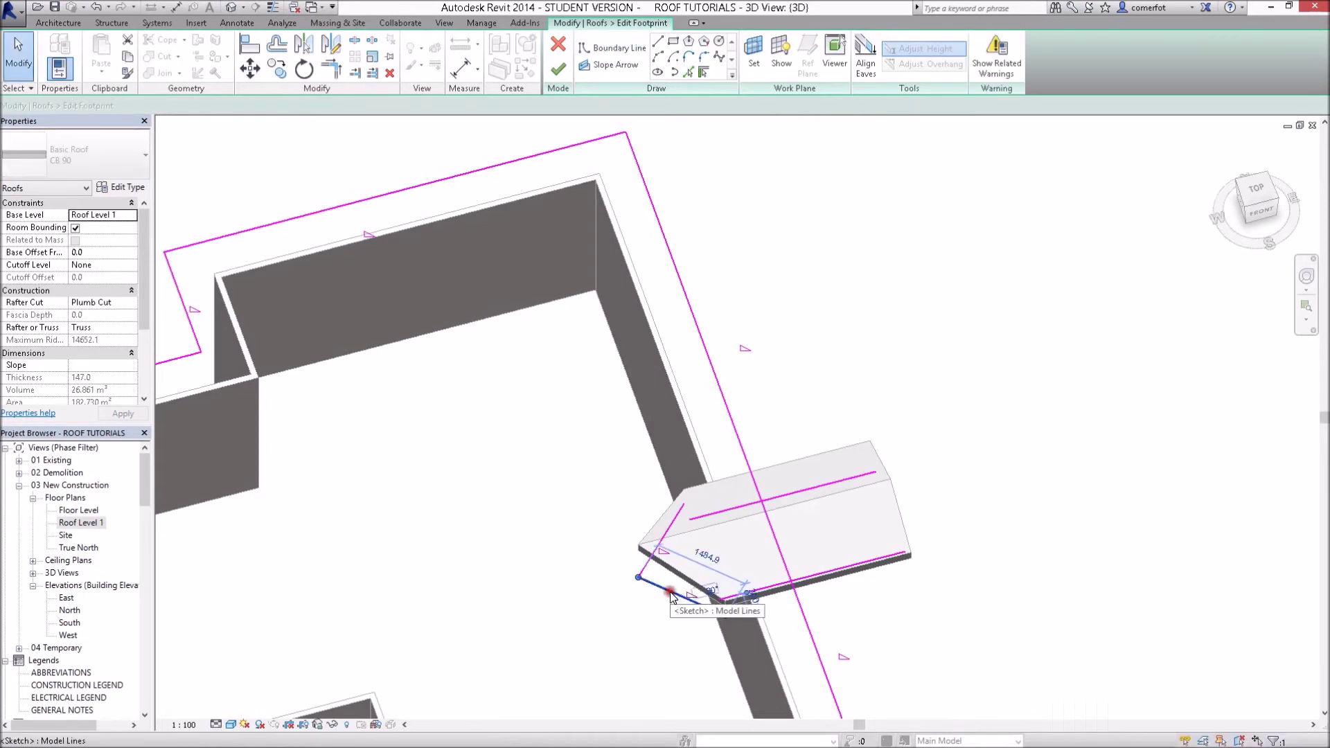
{"action": "key", "text": "Escape"}
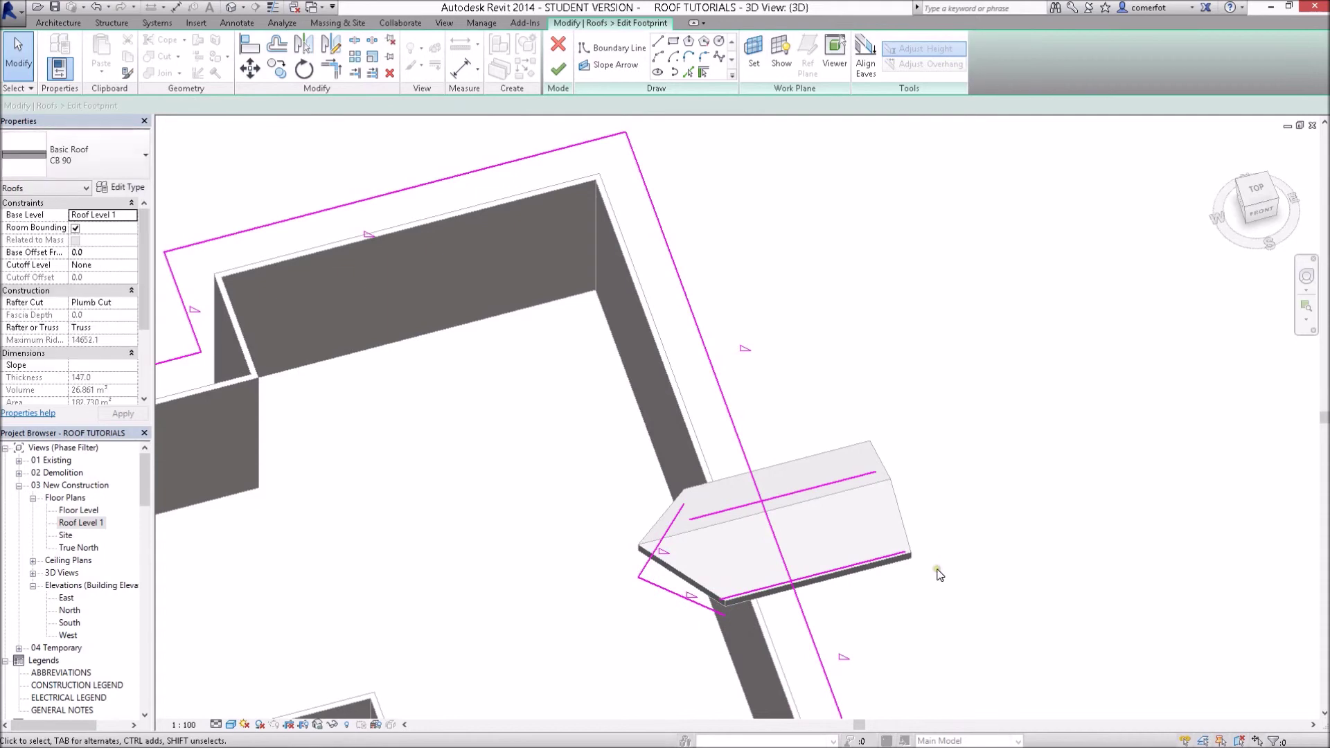
{"action": "left_click", "coordinate": [660, 535]}
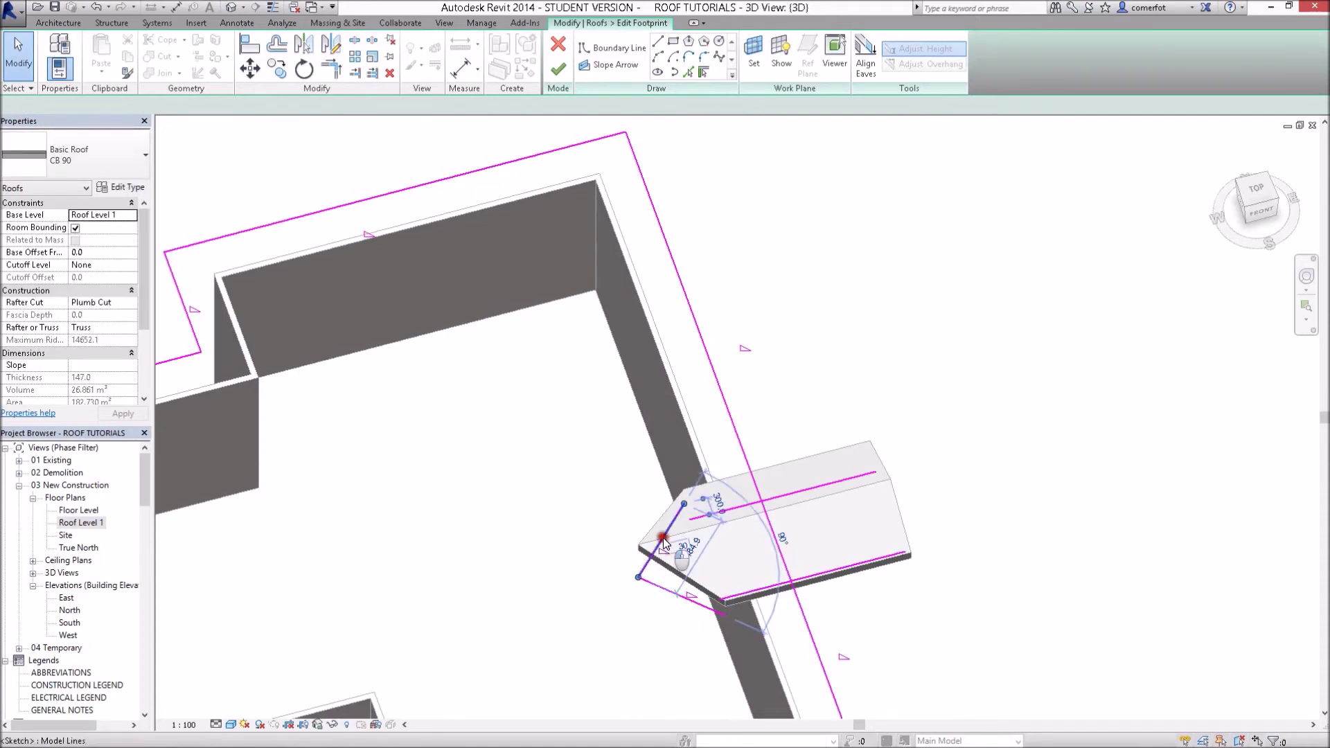
{"action": "left_click", "coordinate": [593, 589], "text": "ctrl"}
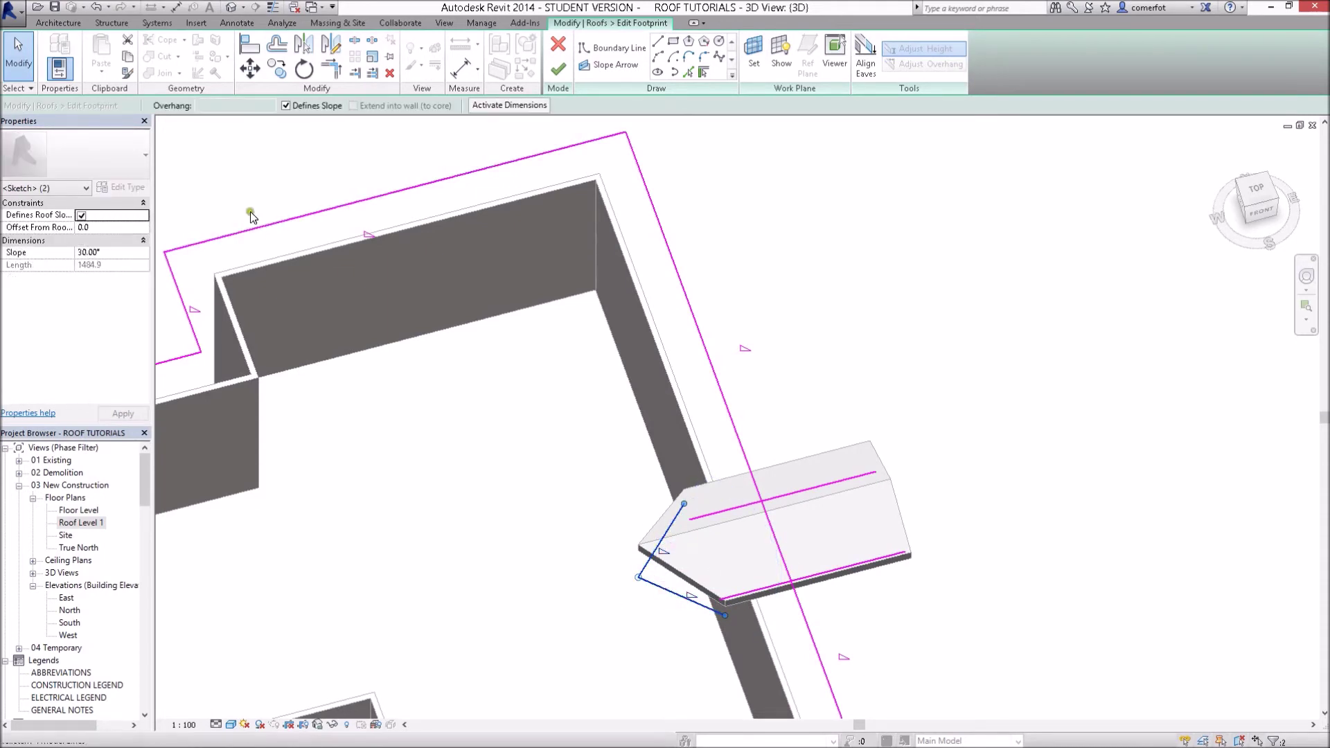
{"action": "left_click", "coordinate": [288, 106]}
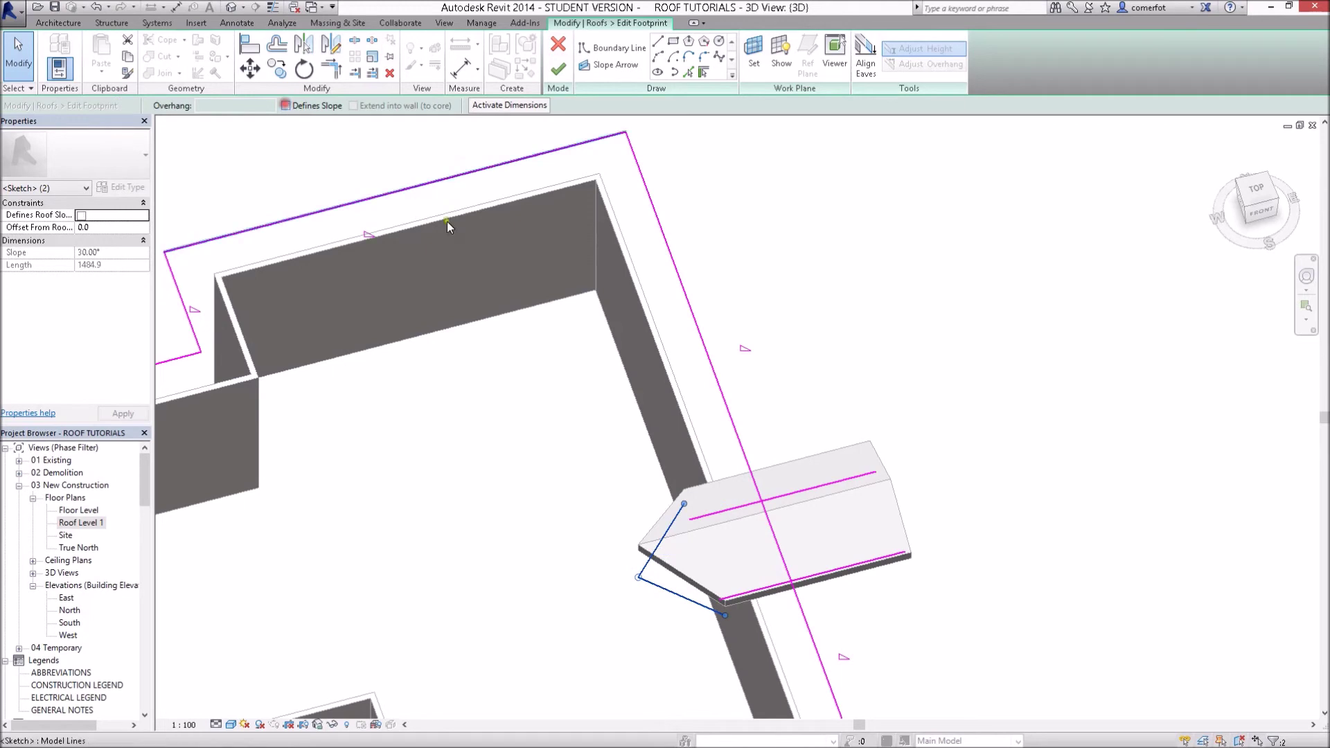
{"action": "left_click", "coordinate": [841, 276]}
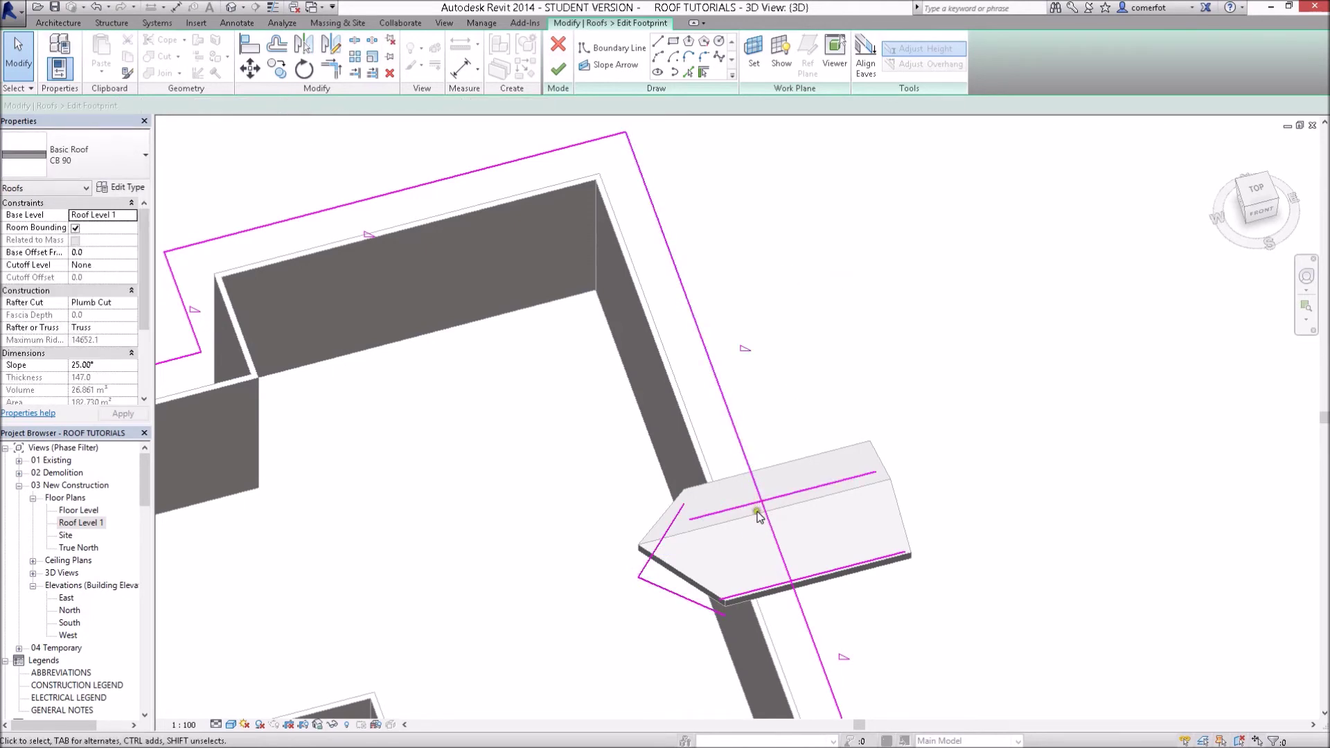
- Trim the long and upper footprint lines to corners with the portico edges using TR
{"action": "key", "text": "t"}
{"action": "key", "text": "r"}
{"action": "left_click", "coordinate": [748, 475]}
{"action": "left_click", "coordinate": [740, 508]}
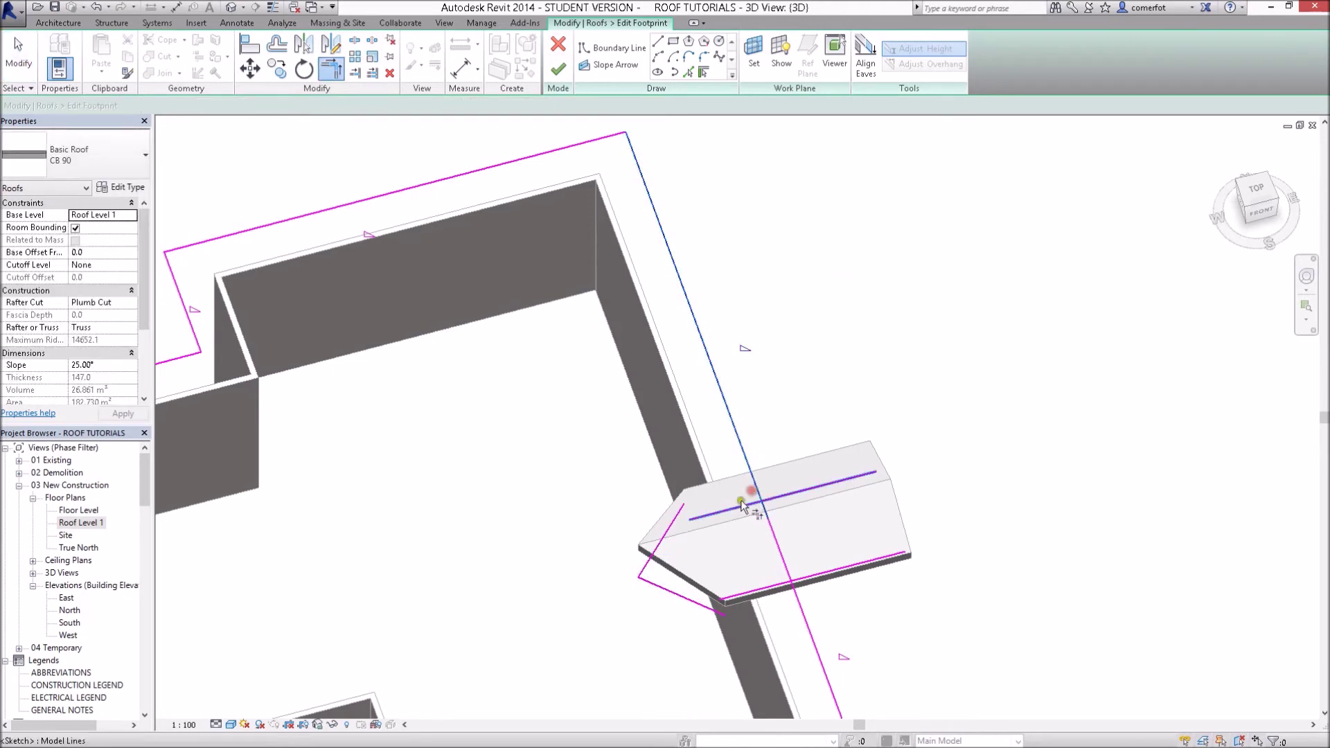
{"action": "left_click", "coordinate": [735, 509]}
{"action": "left_click", "coordinate": [659, 543]}
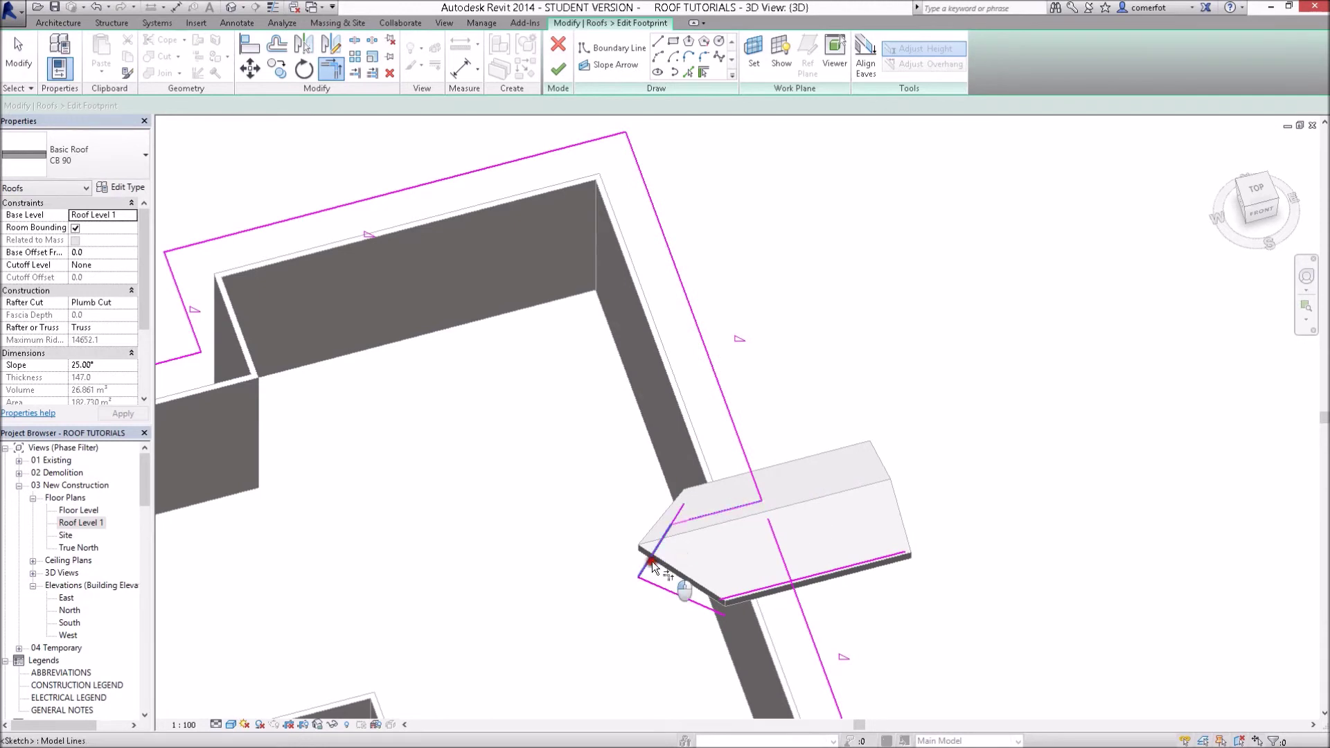
- Corner the diagonal and lower edge lines, trim the notch in Top view, and finish the roof
{"action": "left_click", "coordinate": [660, 590]}
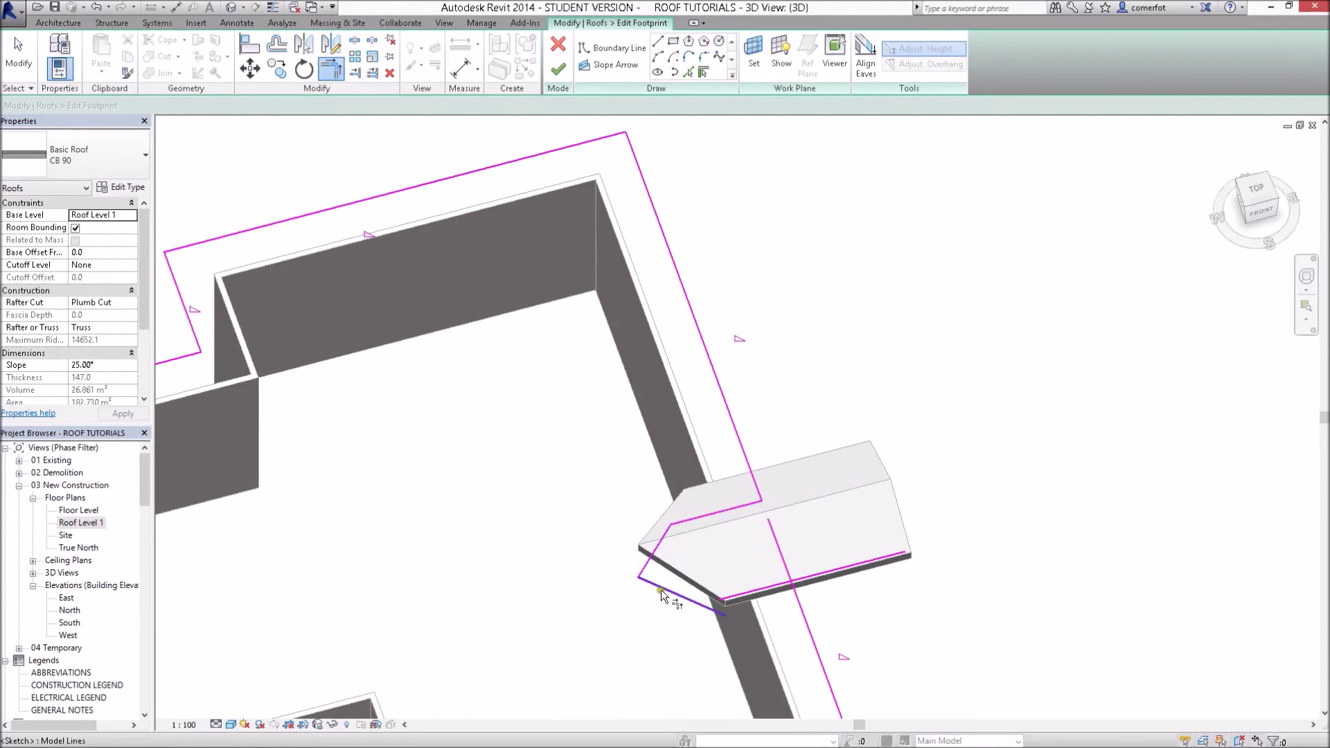
{"action": "left_click", "coordinate": [744, 596]}
{"action": "left_click", "coordinate": [732, 597]}
{"action": "left_click", "coordinate": [816, 645]}
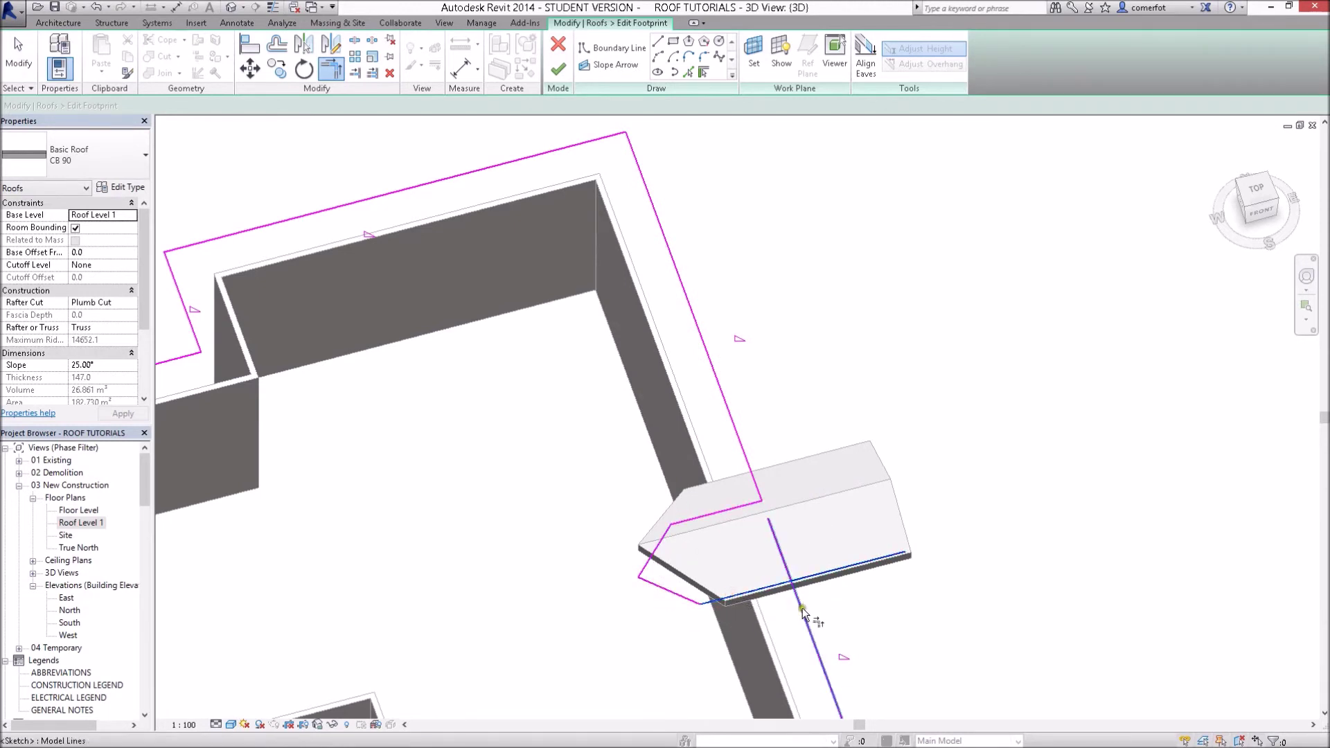
{"action": "mouse_move", "coordinate": [1239, 174]}
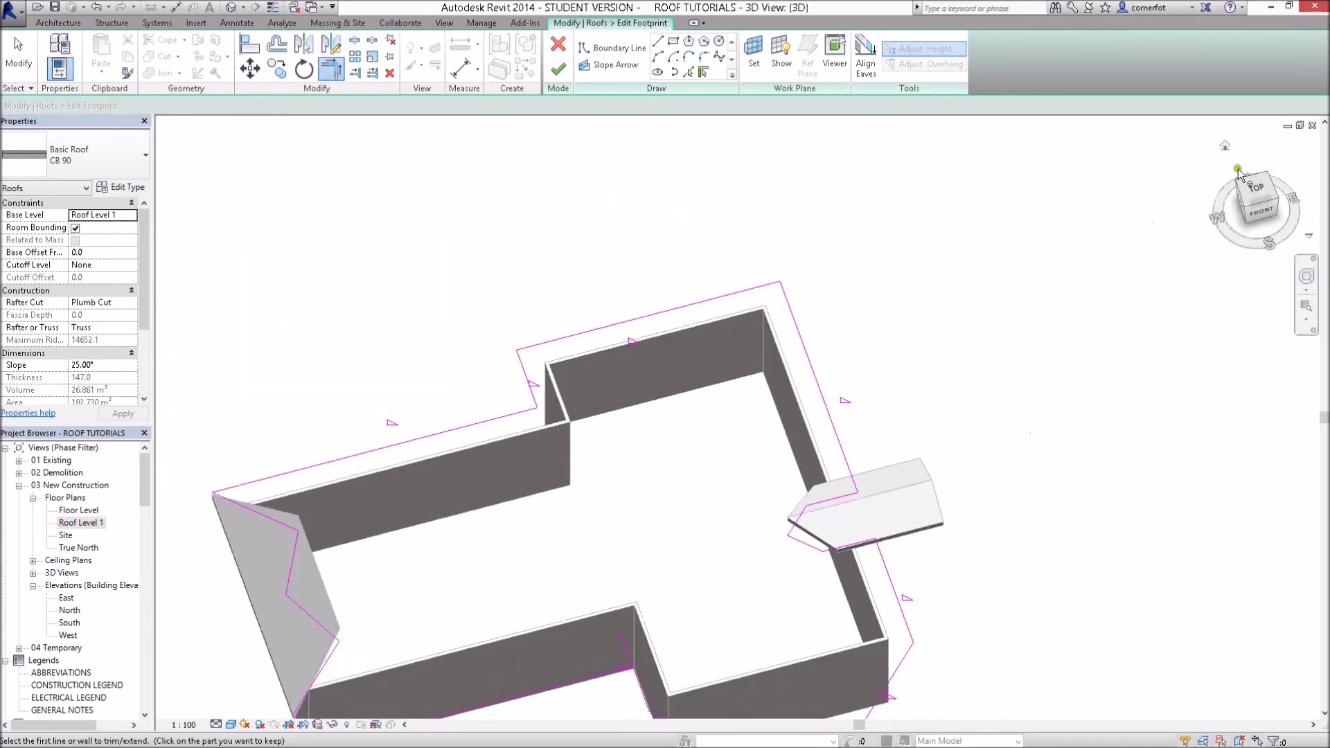
{"action": "left_click", "coordinate": [1257, 189]}
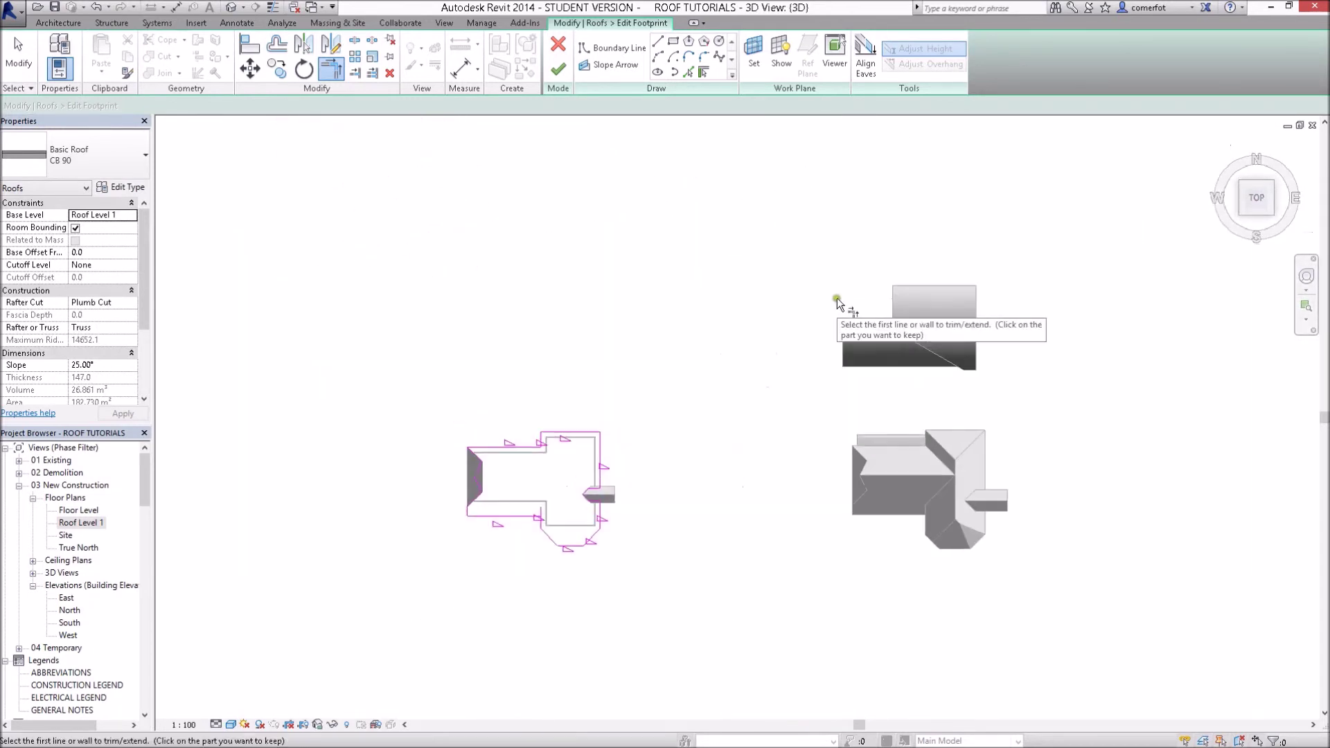
{"action": "scroll", "coordinate": [634, 506], "scroll_direction": "up", "scroll_amount": 1}
{"action": "scroll", "coordinate": [549, 499], "scroll_direction": "up", "scroll_amount": 2}
{"action": "scroll", "coordinate": [618, 484], "scroll_direction": "up", "scroll_amount": 3}
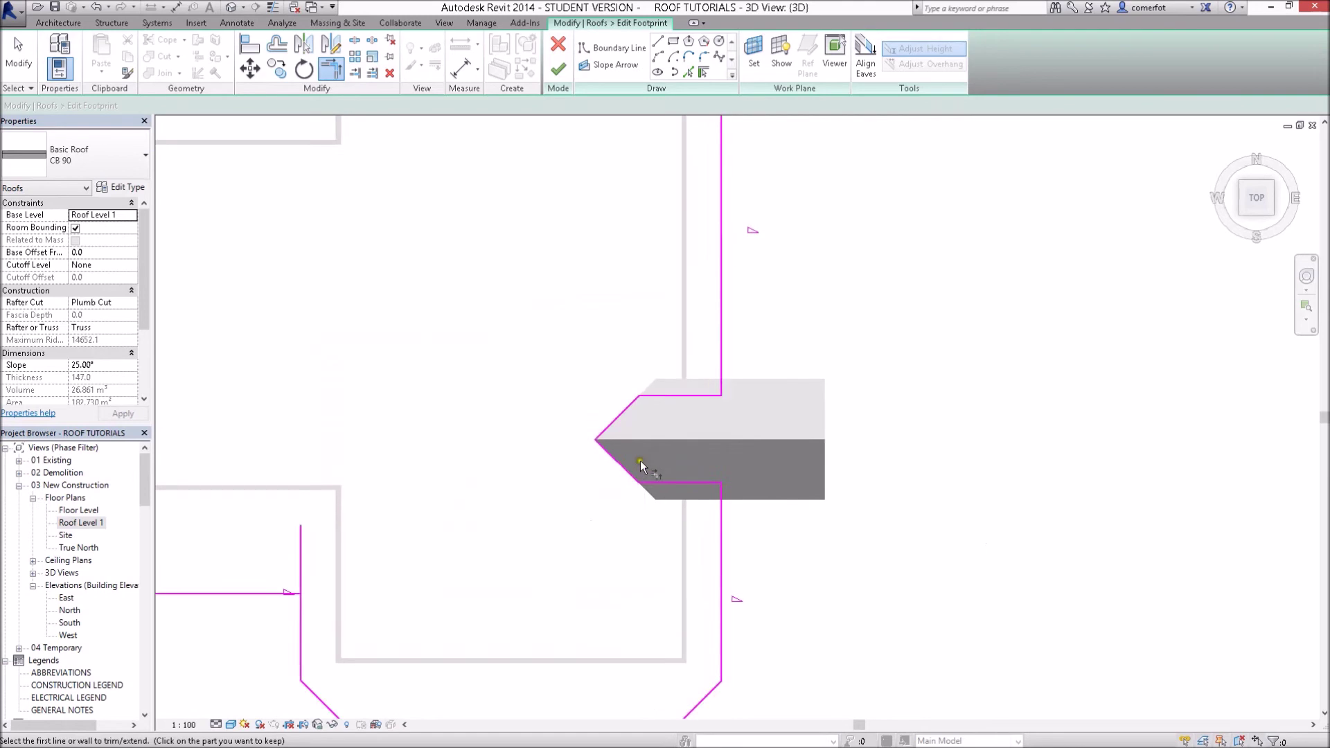
{"action": "scroll", "coordinate": [641, 466], "scroll_direction": "up", "scroll_amount": 1}
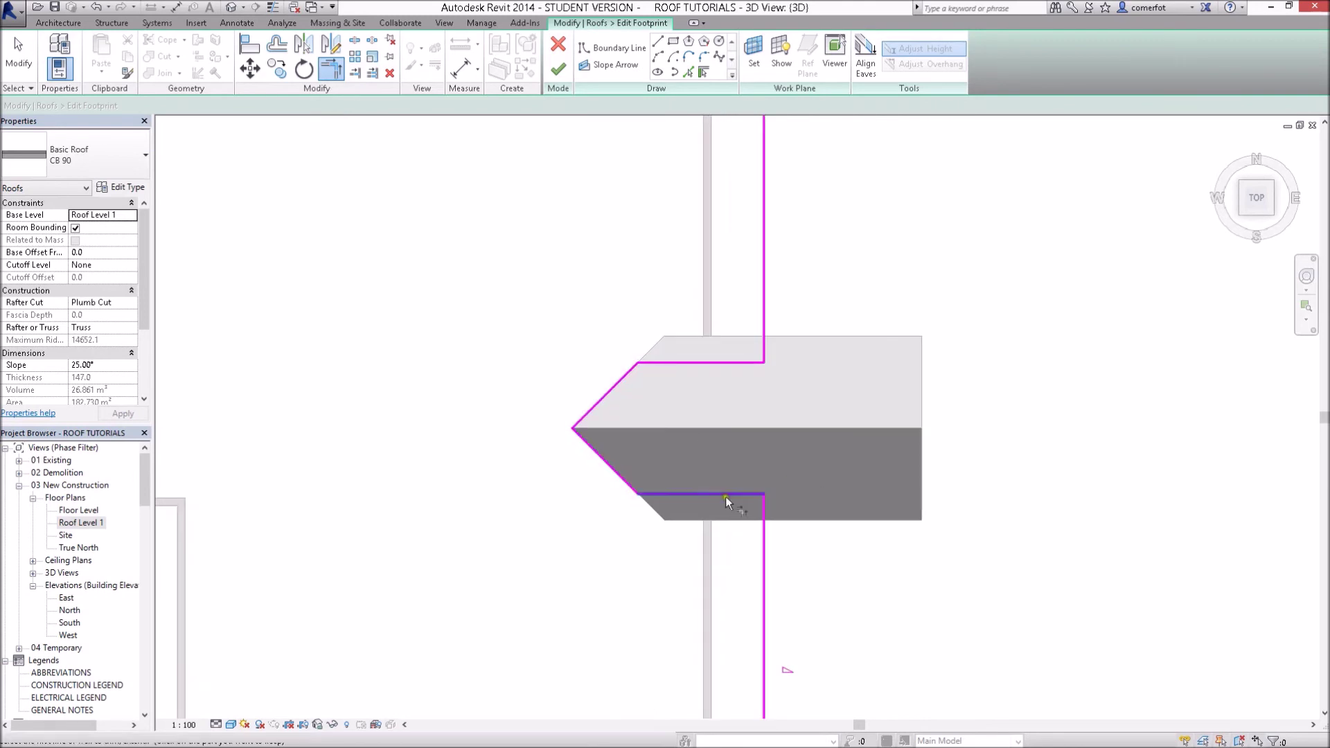
{"action": "left_click", "coordinate": [711, 363]}
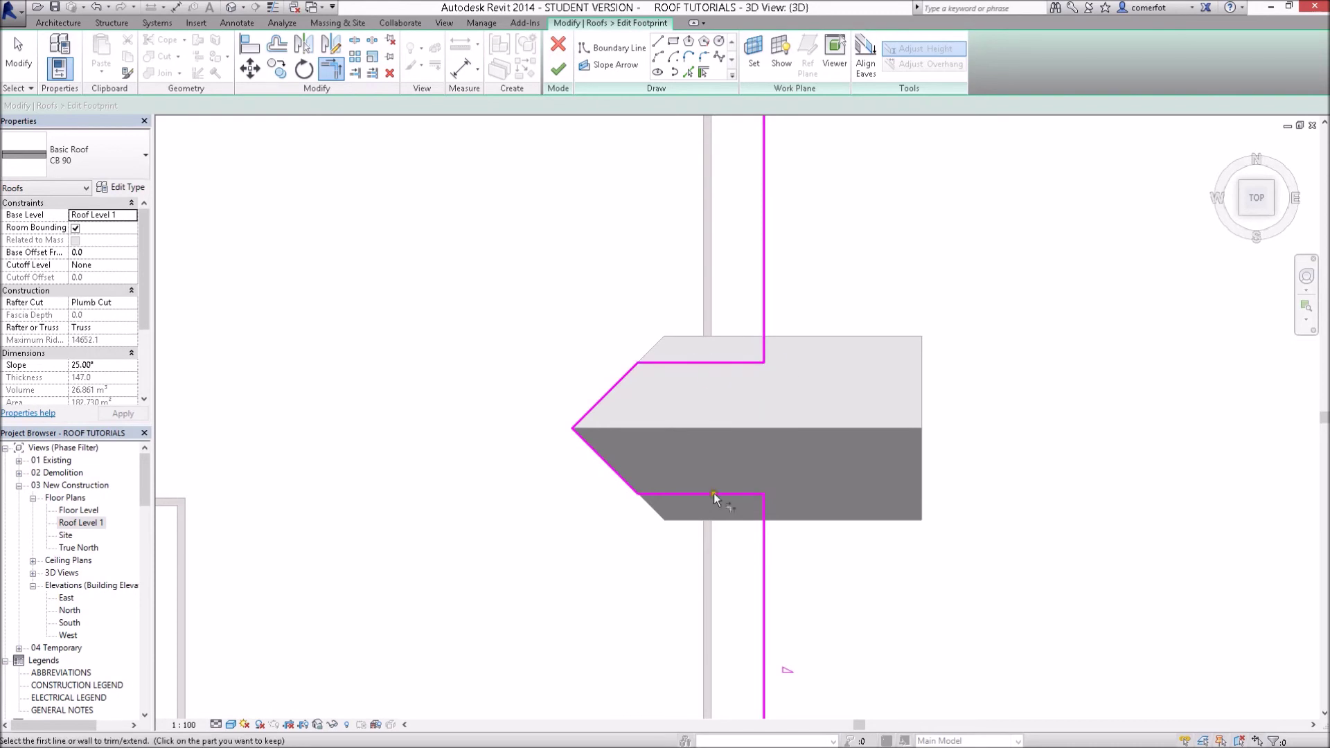
{"action": "left_click", "coordinate": [556, 71]}
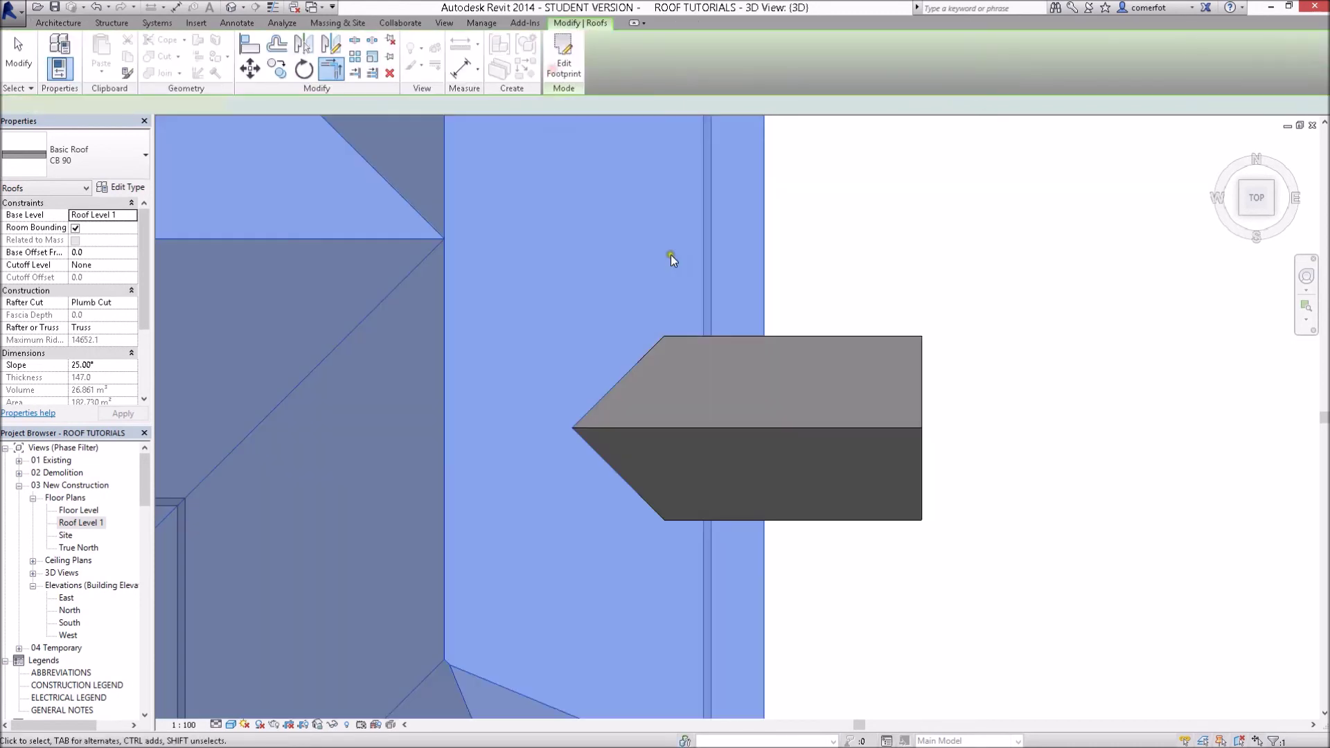
{"action": "left_click", "coordinate": [967, 361]}
{"action": "scroll", "coordinate": [962, 374], "scroll_direction": "down", "scroll_amount": 3}
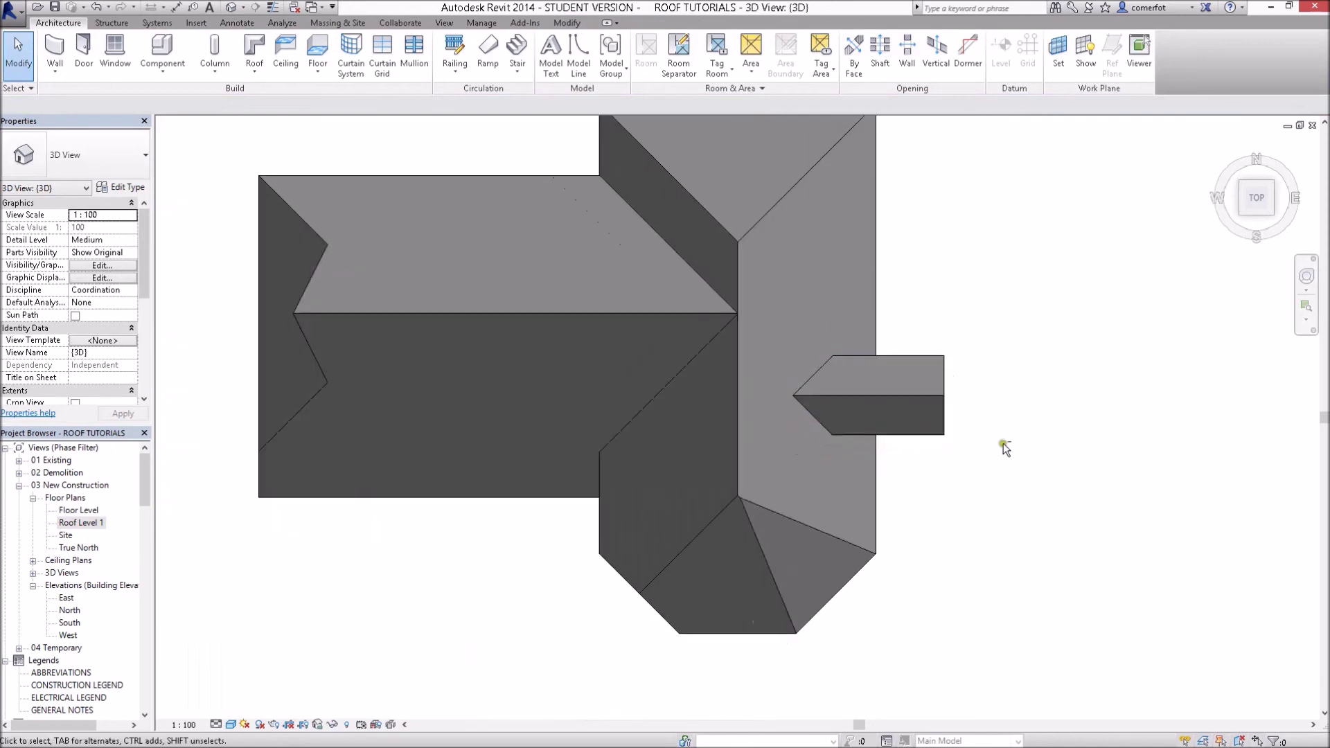
{"action": "mouse_move", "coordinate": [1002, 443]}
{"action": "middle_mouse_down", "text": "shift"}
{"action": "mouse_move", "coordinate": [884, 256]}
{"action": "mouse_move", "coordinate": [742, 436]}
{"action": "mouse_move", "coordinate": [935, 169]}
{"action": "mouse_move", "coordinate": [923, 239]}
{"action": "mouse_move", "coordinate": [738, 428]}
{"action": "mouse_move", "coordinate": [662, 543]}
{"action": "mouse_move", "coordinate": [634, 453]}
{"action": "middle_mouse_up", "text": "shift"}
{"action": "left_click", "coordinate": [886, 252]}
{"action": "scroll", "coordinate": [678, 508], "scroll_direction": "up", "scroll_amount": 5}
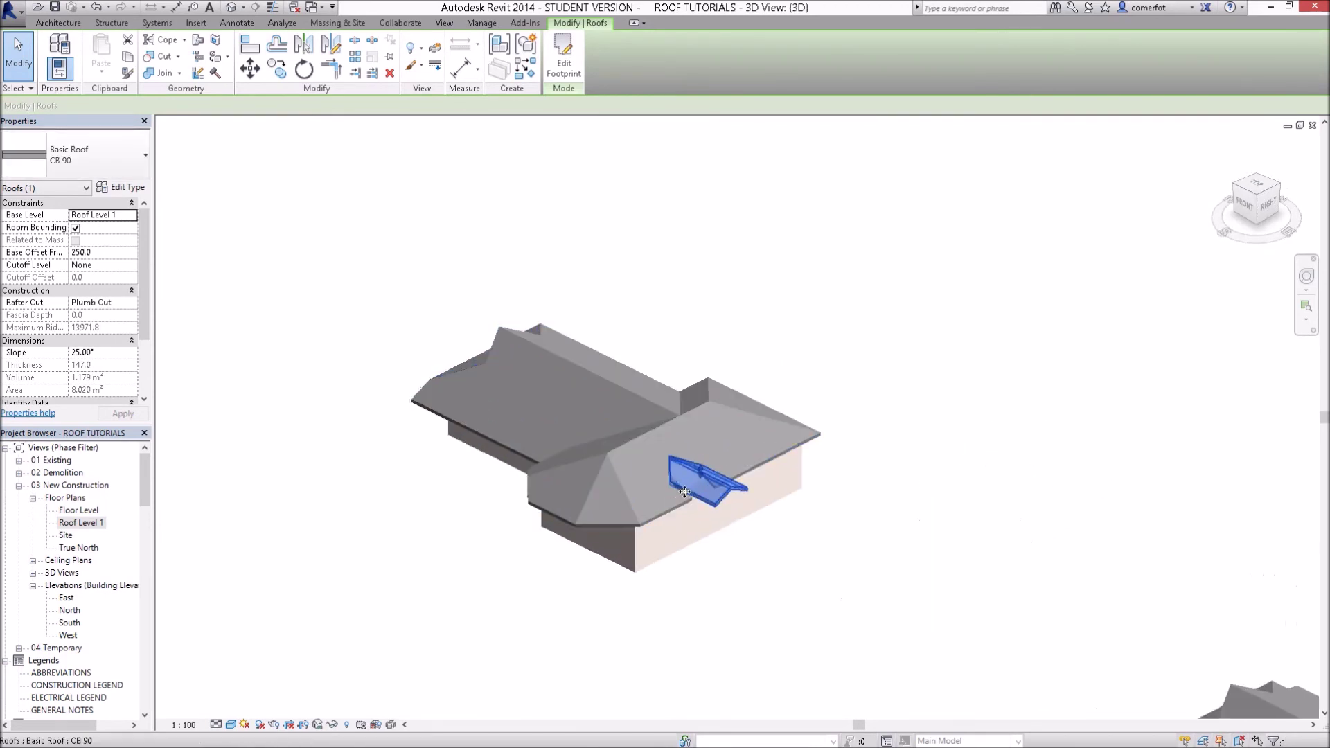
{"action": "scroll", "coordinate": [696, 493], "scroll_direction": "up", "scroll_amount": 3}
{"action": "scroll", "coordinate": [722, 484], "scroll_direction": "up", "scroll_amount": 3}
{"action": "scroll", "coordinate": [937, 538], "scroll_direction": "down", "scroll_amount": 5}
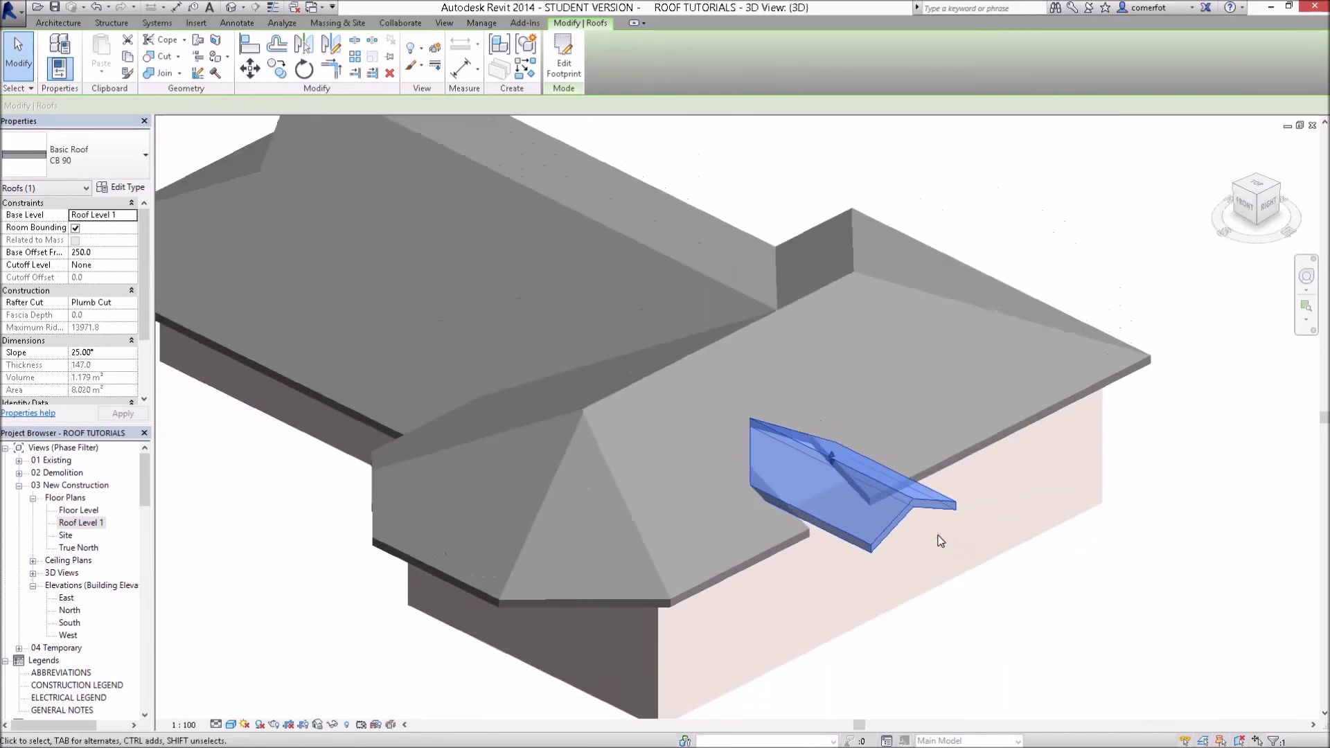
{"action": "left_click", "coordinate": [932, 602]}
{"action": "mouse_move", "coordinate": [931, 601]}
{"action": "middle_mouse_down", "text": "shift"}
{"action": "mouse_move", "coordinate": [1001, 573]}
{"action": "mouse_move", "coordinate": [947, 462]}
{"action": "mouse_move", "coordinate": [867, 437]}
{"action": "mouse_move", "coordinate": [862, 390]}
{"action": "mouse_move", "coordinate": [822, 446]}
{"action": "mouse_move", "coordinate": [924, 442]}
{"action": "mouse_move", "coordinate": [968, 416]}
{"action": "mouse_move", "coordinate": [781, 495]}
{"action": "mouse_move", "coordinate": [882, 566]}
{"action": "mouse_move", "coordinate": [863, 636]}
{"action": "mouse_move", "coordinate": [757, 466]}
{"action": "mouse_move", "coordinate": [805, 540]}
{"action": "middle_mouse_up", "text": "shift"}
{"action": "scroll", "coordinate": [790, 506], "scroll_direction": "up", "scroll_amount": 4}
{"action": "scroll", "coordinate": [846, 617], "scroll_direction": "down", "scroll_amount": 3}
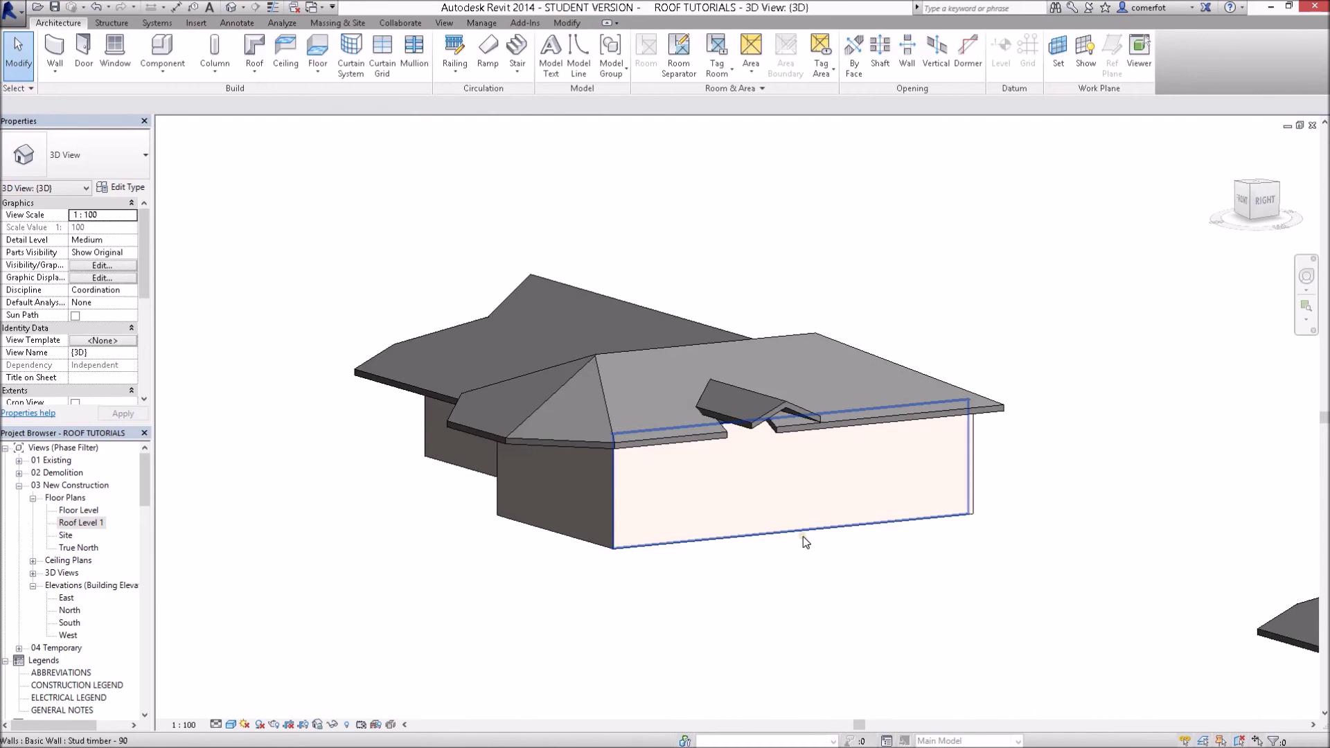
- Attach the side wall's top to the portico roof and orbit to check the front
{"action": "left_click", "coordinate": [803, 537]}
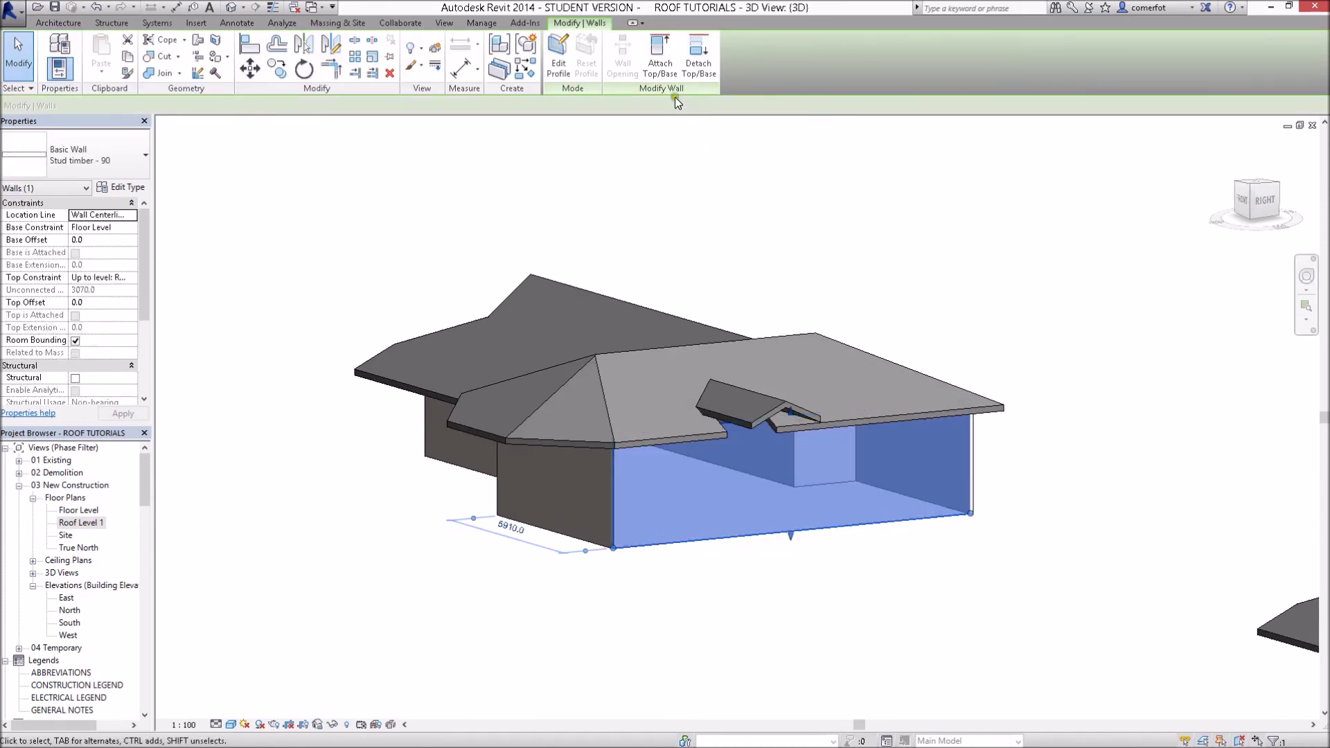
{"action": "left_click", "coordinate": [661, 72]}
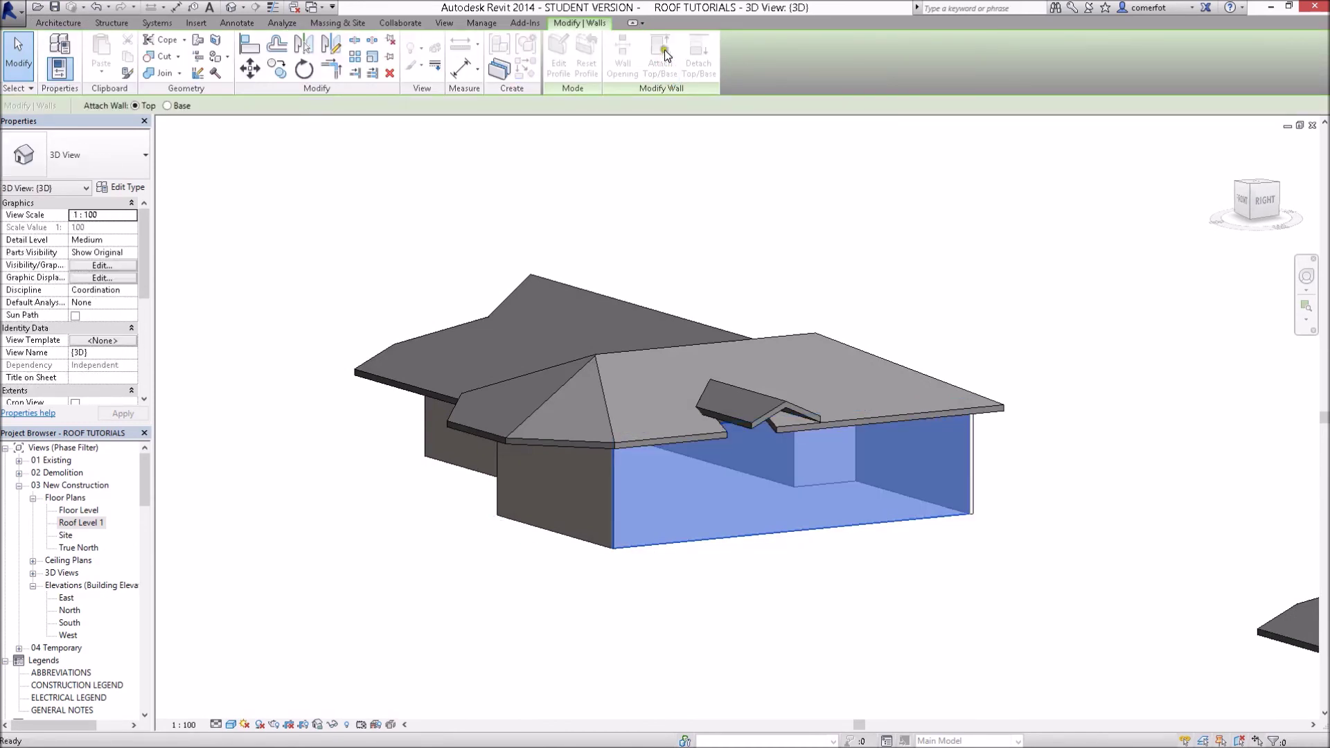
{"action": "left_click", "coordinate": [764, 415]}
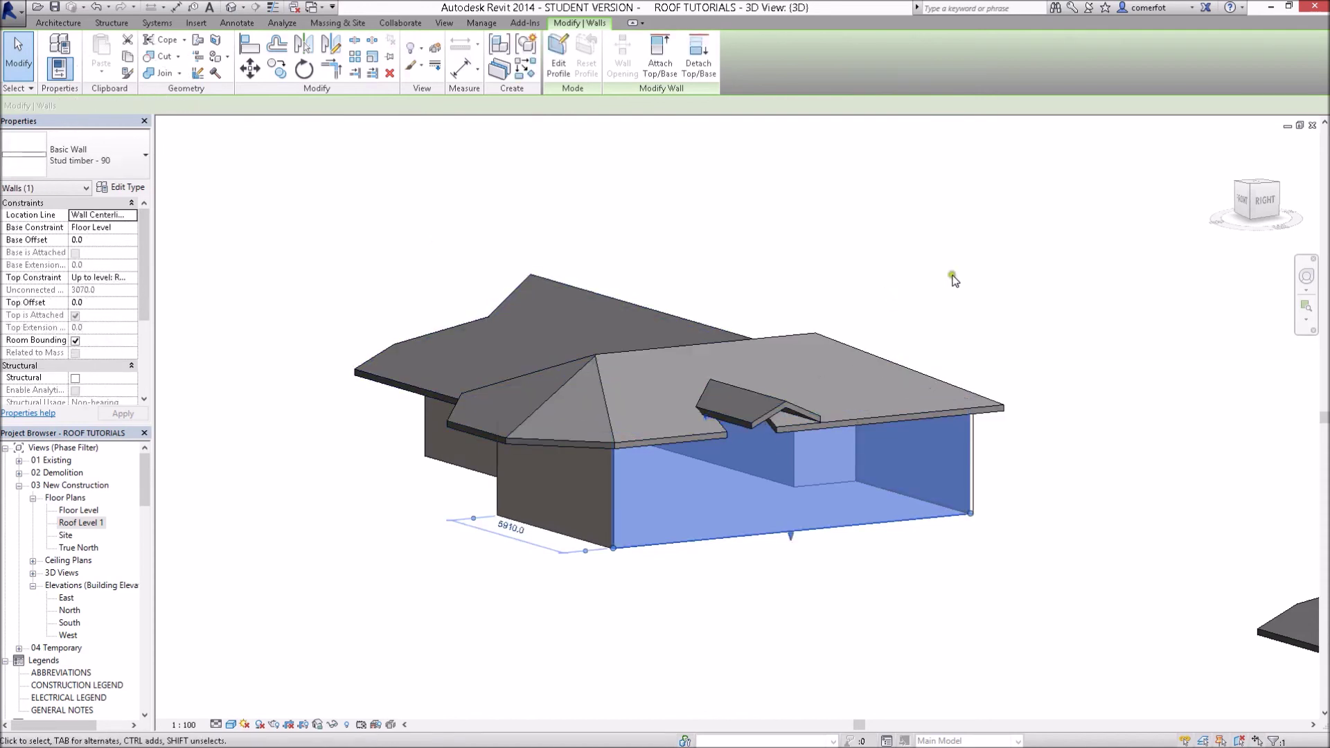
{"action": "scroll", "coordinate": [891, 317], "scroll_direction": "up", "scroll_amount": 3}
{"action": "scroll", "coordinate": [892, 317], "scroll_direction": "down", "scroll_amount": 1}
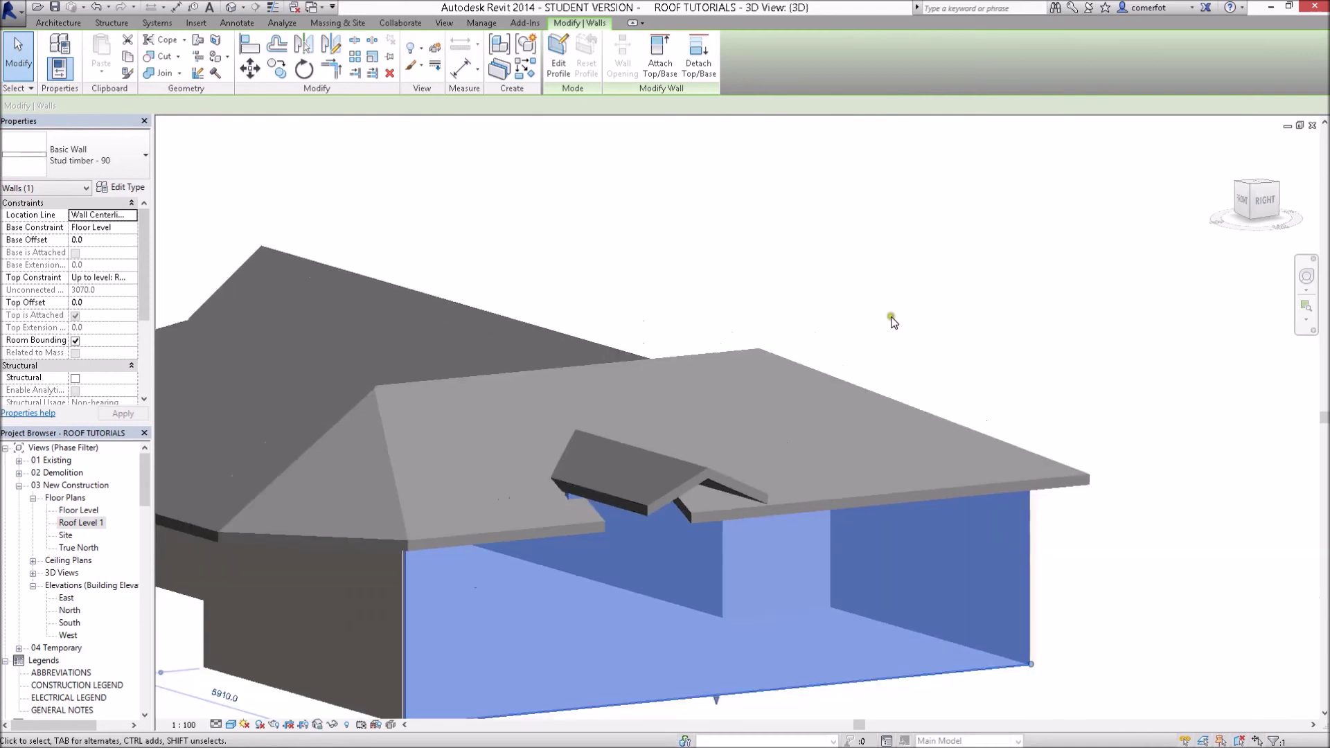
{"action": "mouse_move", "coordinate": [891, 317]}
{"action": "middle_mouse_down", "text": "shift"}
{"action": "mouse_move", "coordinate": [823, 332]}
{"action": "mouse_move", "coordinate": [745, 441]}
{"action": "middle_mouse_up", "text": "shift"}
{"action": "scroll", "coordinate": [671, 510], "scroll_direction": "up", "scroll_amount": 3}
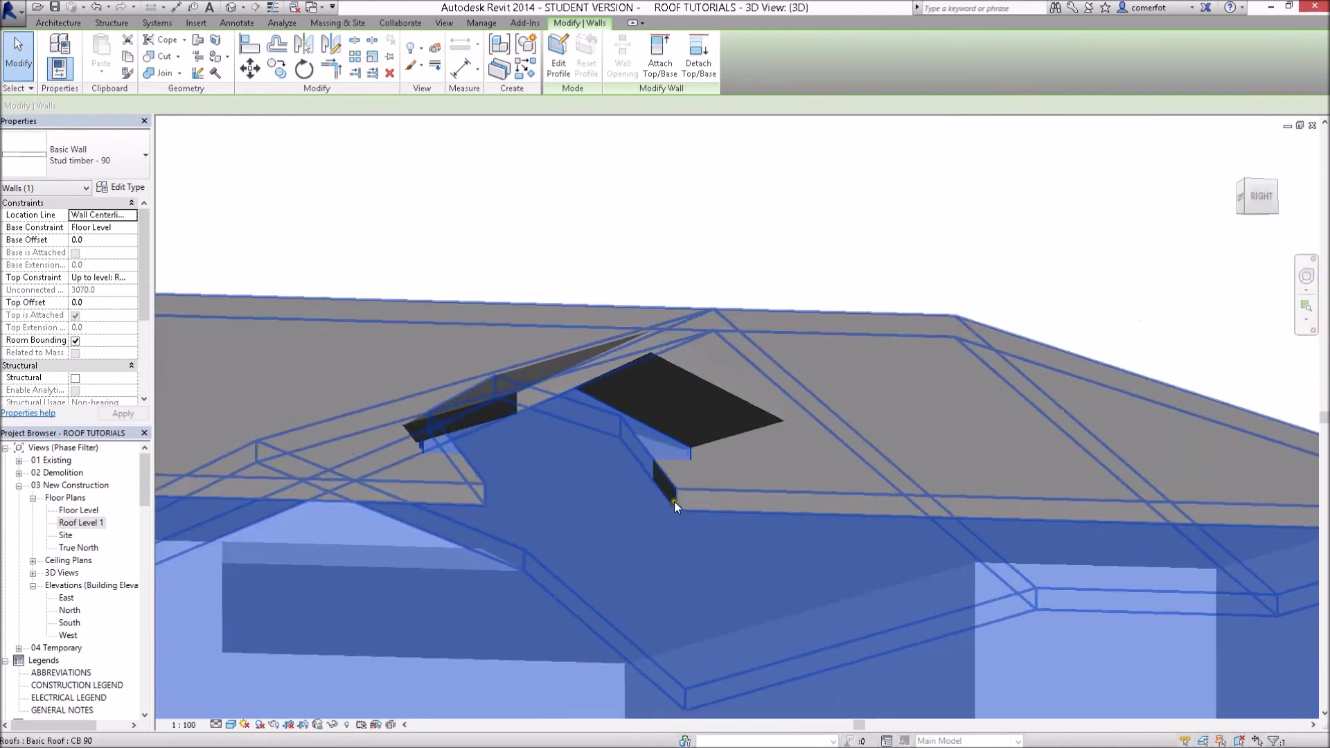
{"action": "scroll", "coordinate": [680, 420], "scroll_direction": "up", "scroll_amount": 2}
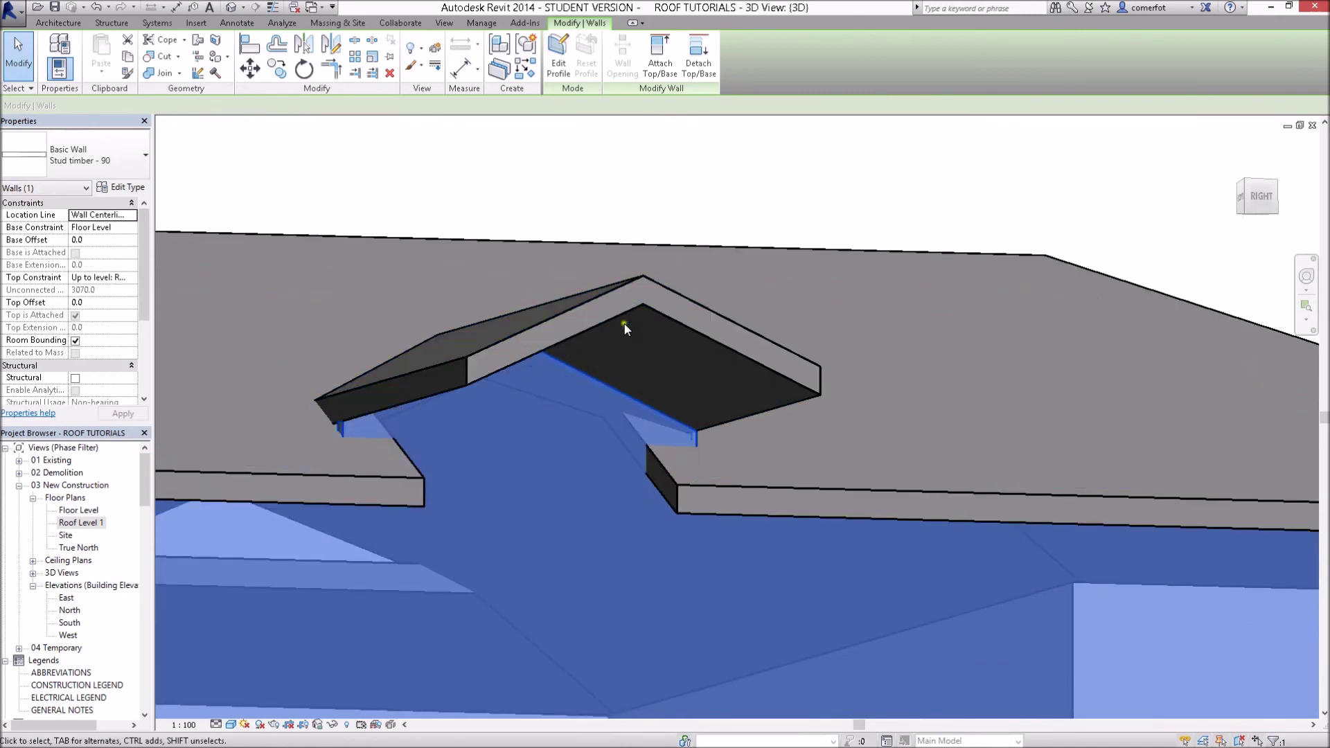
{"action": "scroll", "coordinate": [636, 453], "scroll_direction": "down", "scroll_amount": 3}
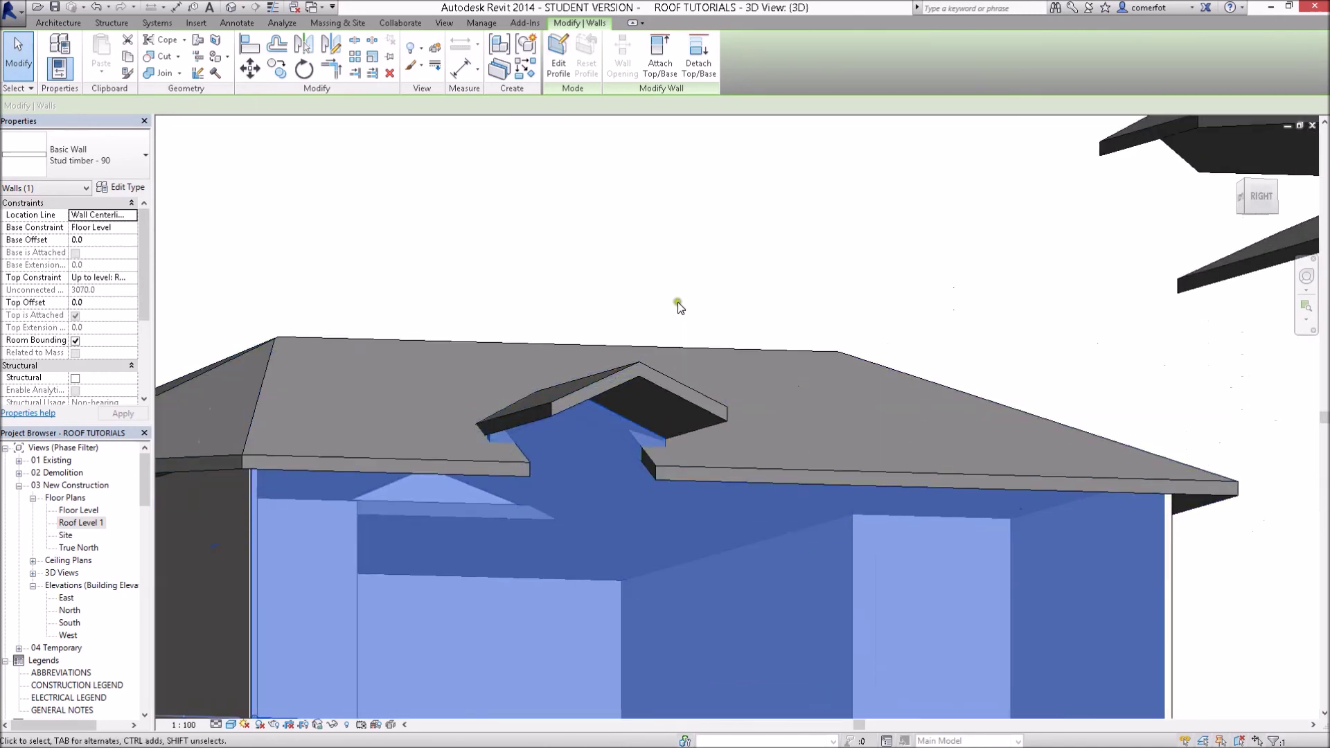
- Attach the wall top to the main hipped roof, then orbit around the house to review
{"action": "left_click", "coordinate": [656, 54]}
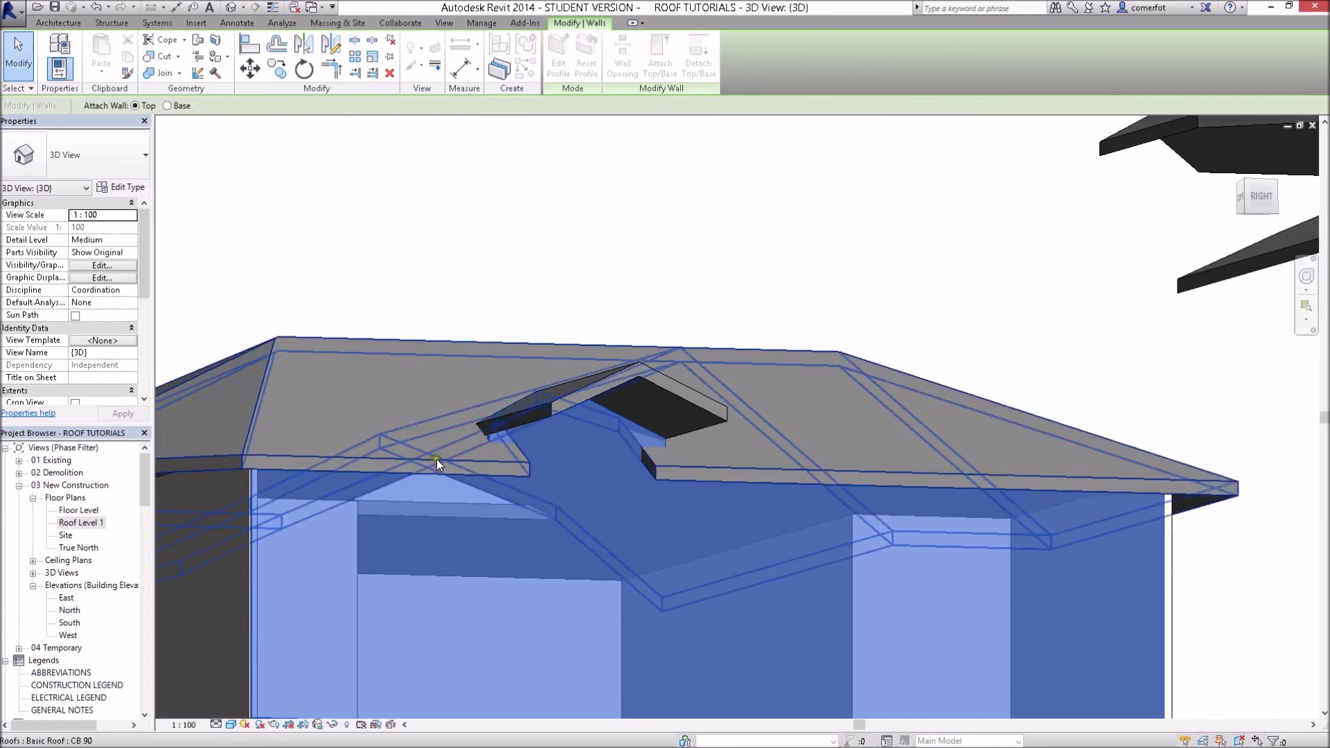
{"action": "left_click", "coordinate": [797, 351]}
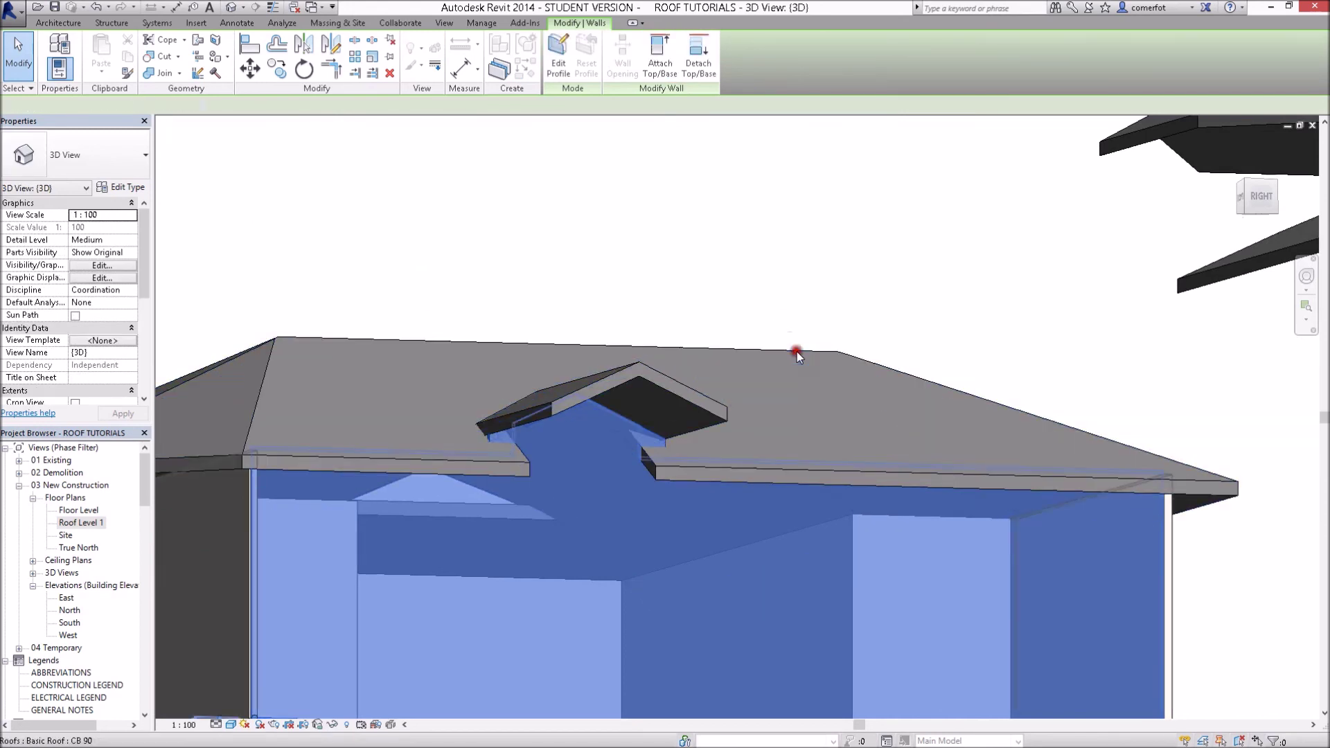
{"action": "left_click", "coordinate": [788, 239]}
{"action": "middle_click_drag", "start_coordinate": [810, 261], "coordinate": [821, 436], "text": "shift"}
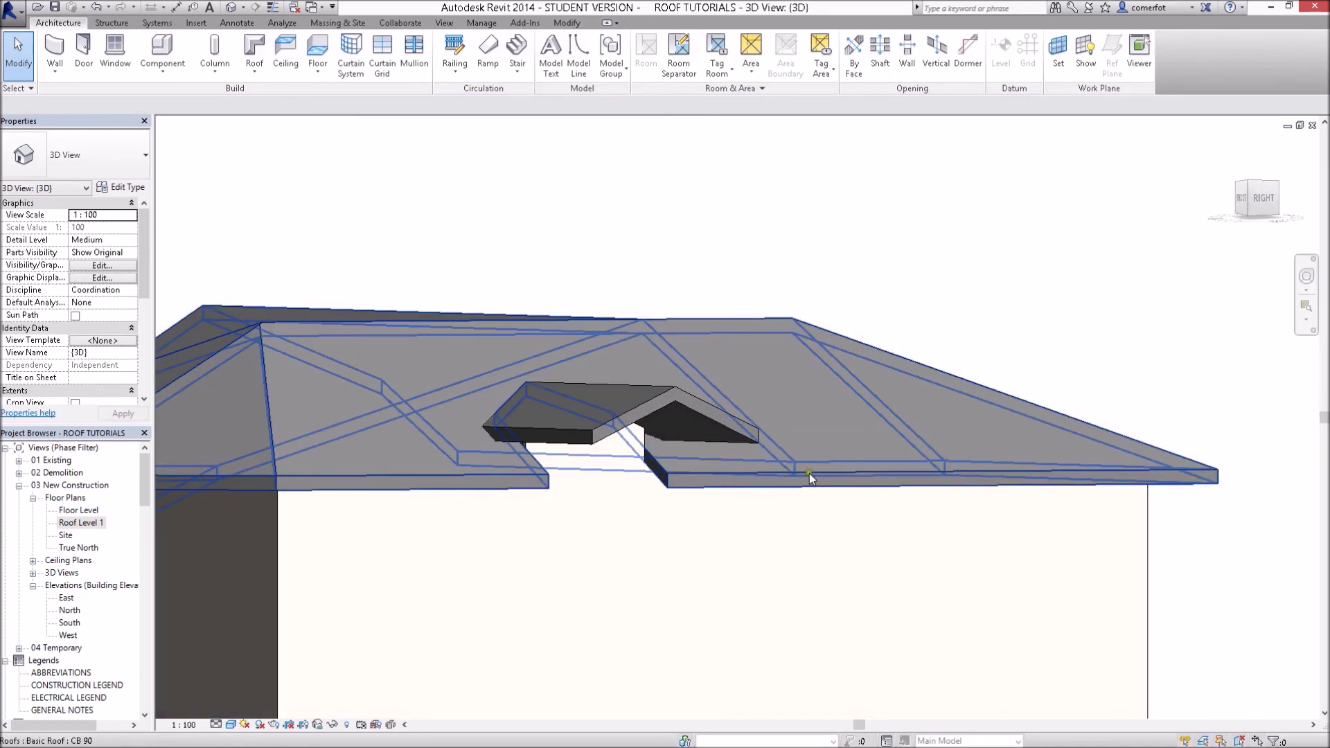
{"action": "middle_click_drag", "start_coordinate": [697, 520], "coordinate": [713, 510], "text": "shift"}
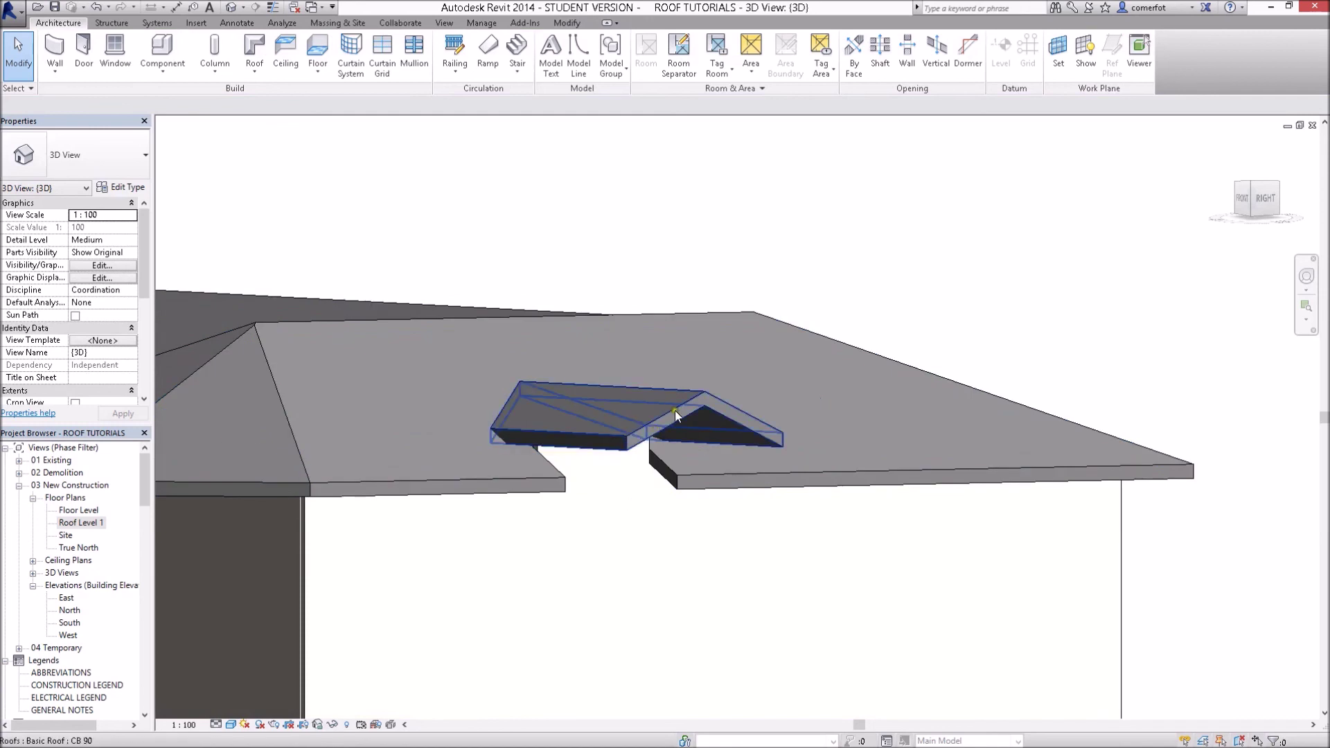
{"action": "left_click", "coordinate": [778, 206]}
{"action": "middle_click_drag", "start_coordinate": [777, 207], "coordinate": [954, 285], "text": "shift"}
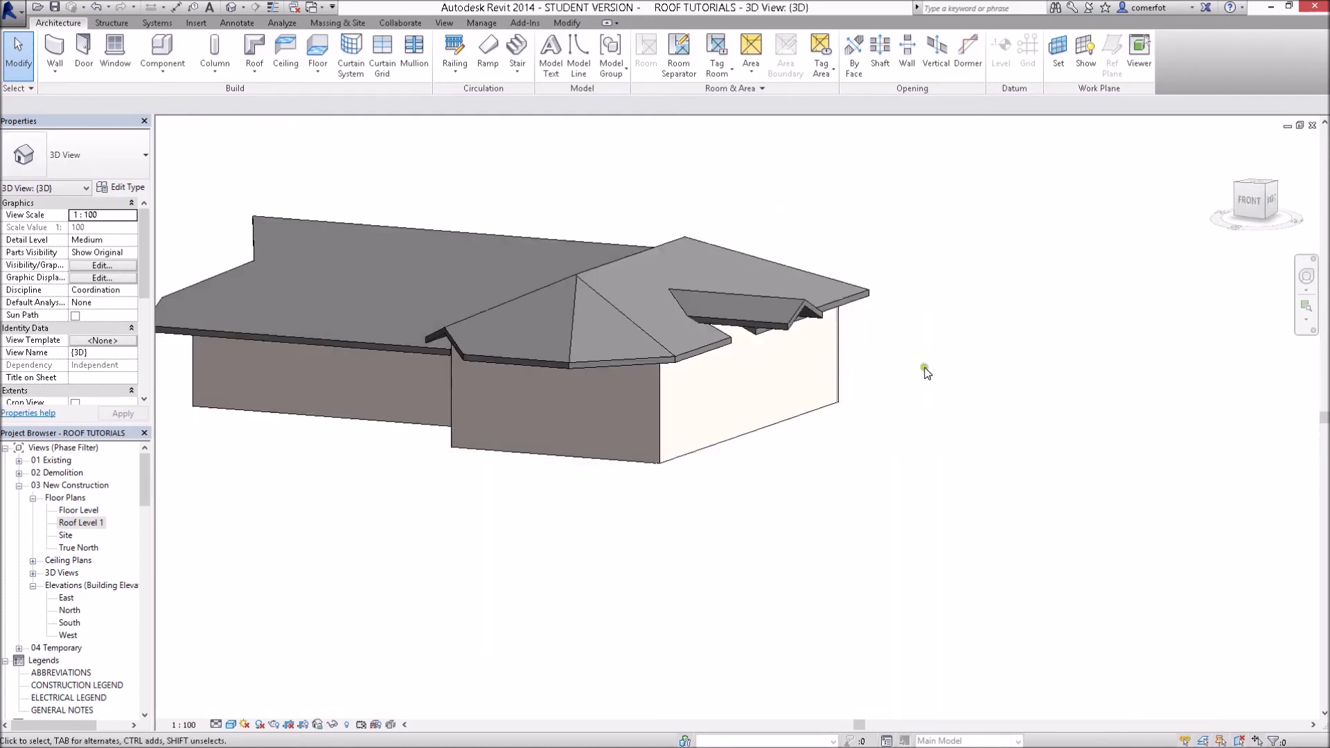
{"action": "mouse_move", "coordinate": [953, 285]}
{"action": "middle_mouse_down", "text": "shift"}
{"action": "mouse_move", "coordinate": [919, 341]}
{"action": "mouse_move", "coordinate": [964, 396]}
{"action": "middle_mouse_up", "text": "shift"}
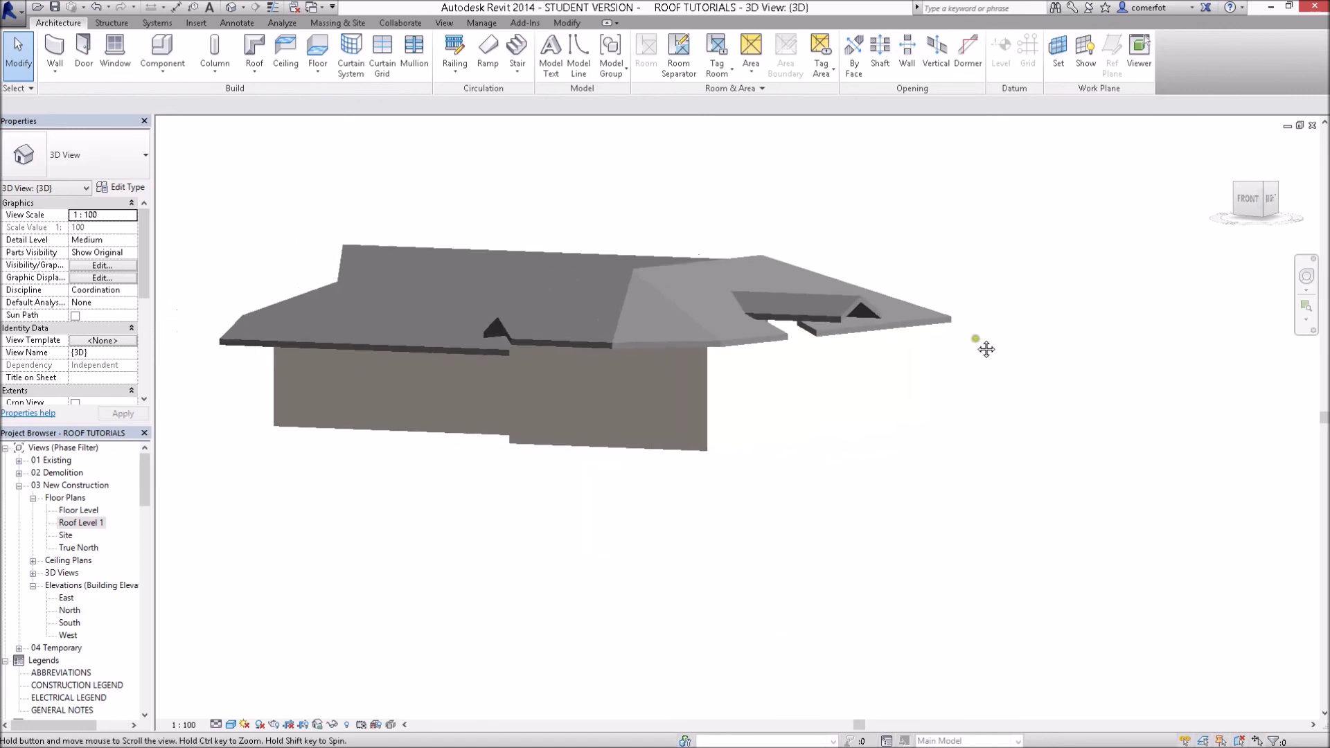